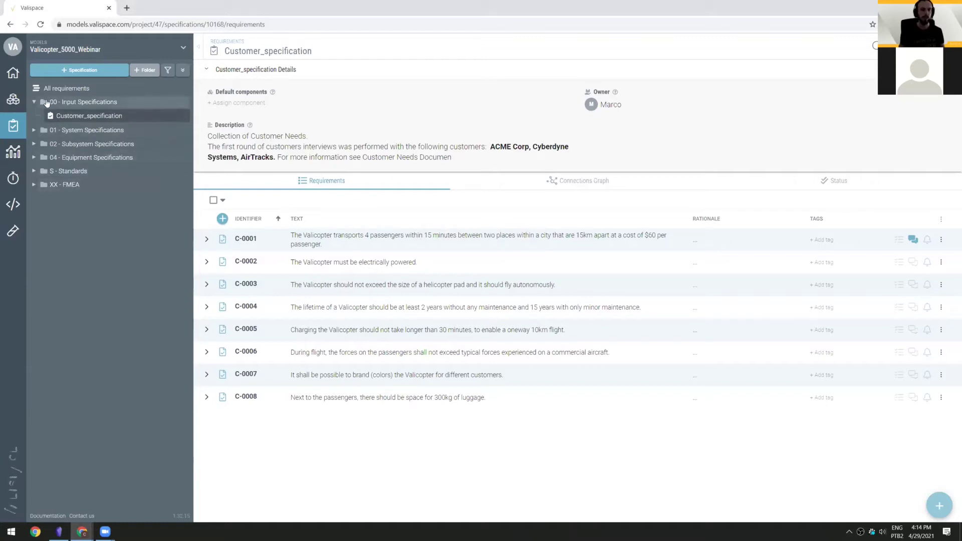
Step: Examine the contents of the System Specifications and Subsystem Specifications folders, including the sections of the Power specification
{"action": "left_click", "coordinate": [80, 130]}
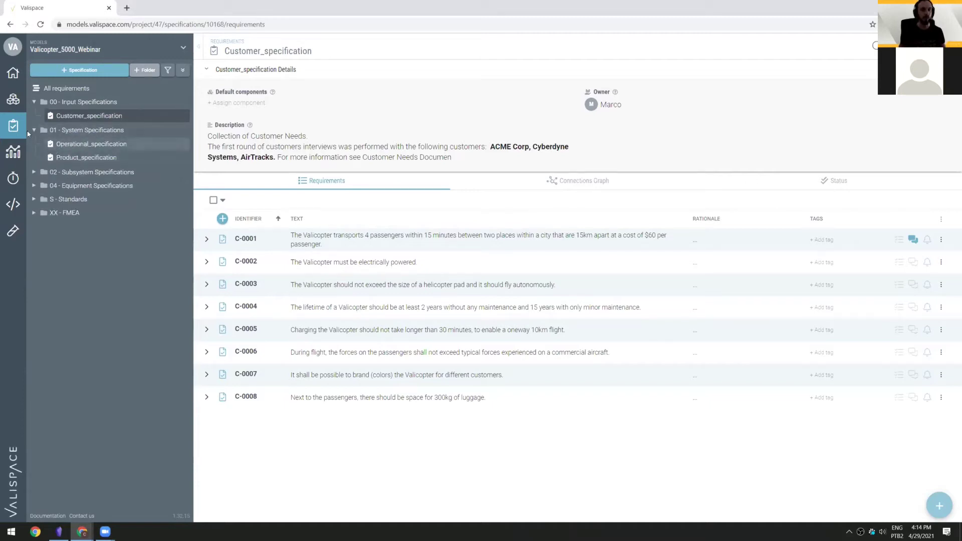
{"action": "left_click", "coordinate": [75, 131]}
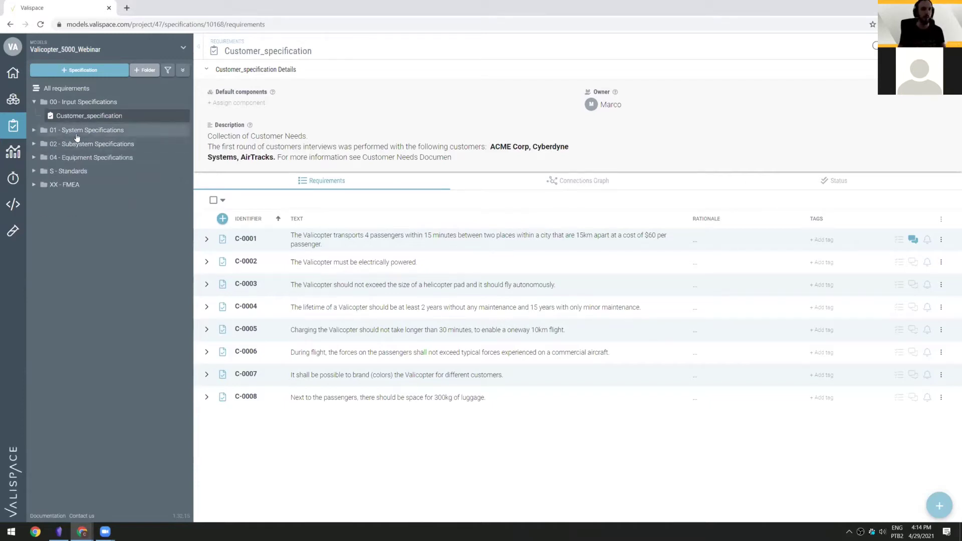
{"action": "left_click", "coordinate": [75, 143]}
{"action": "mouse_move", "coordinate": [75, 158]}
{"action": "left_mouse_down"}
{"action": "mouse_move", "coordinate": [75, 116]}
{"action": "mouse_move", "coordinate": [75, 157]}
{"action": "left_mouse_up"}
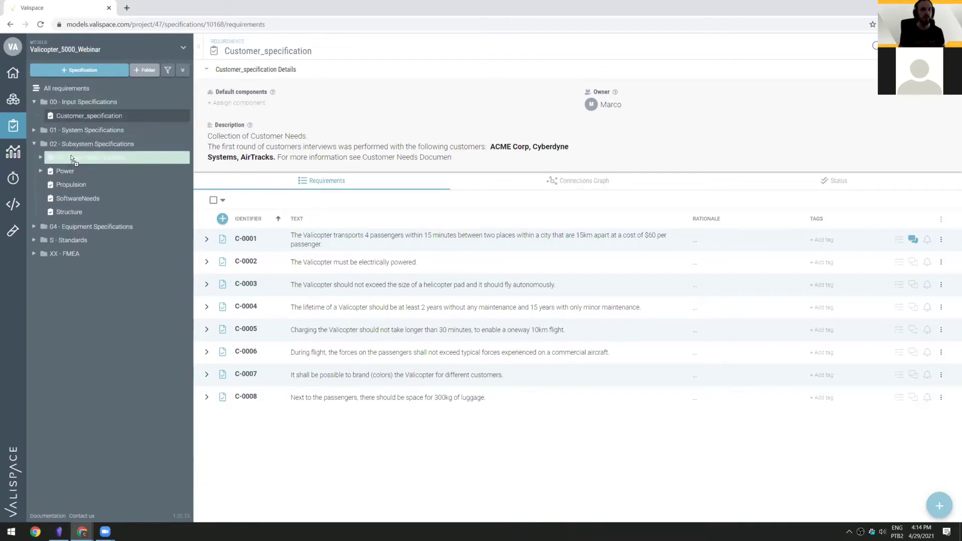
{"action": "left_click", "coordinate": [34, 145]}
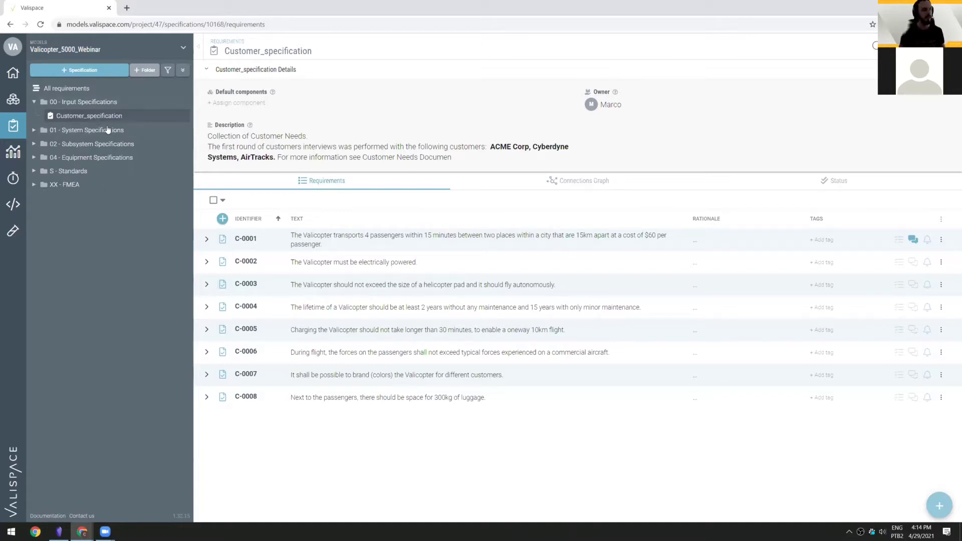
{"action": "left_click", "coordinate": [34, 143]}
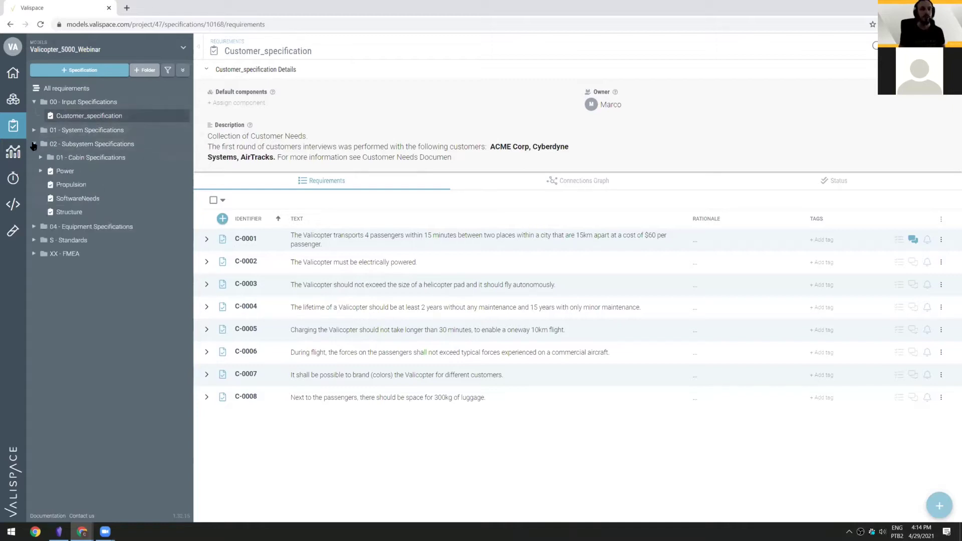
{"action": "left_click", "coordinate": [41, 170]}
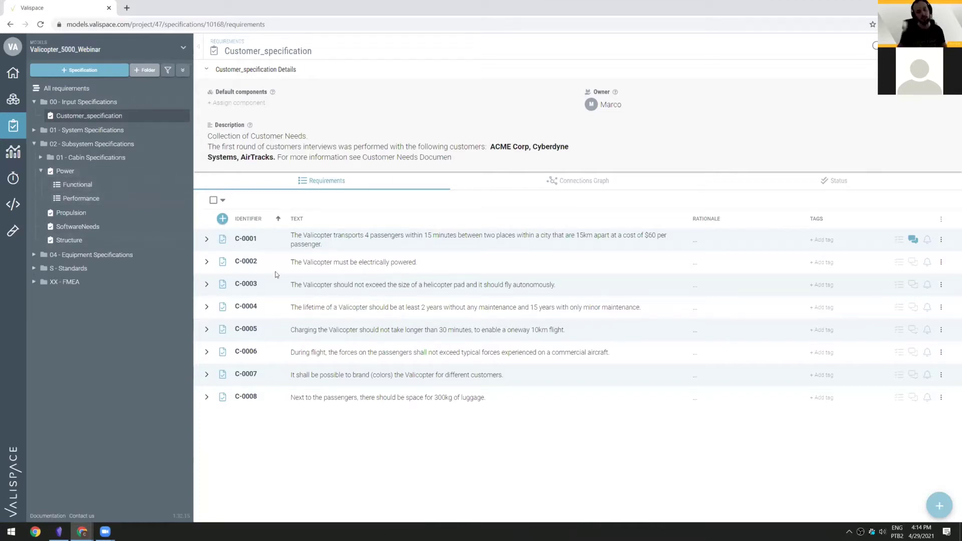
{"action": "left_click", "coordinate": [41, 172]}
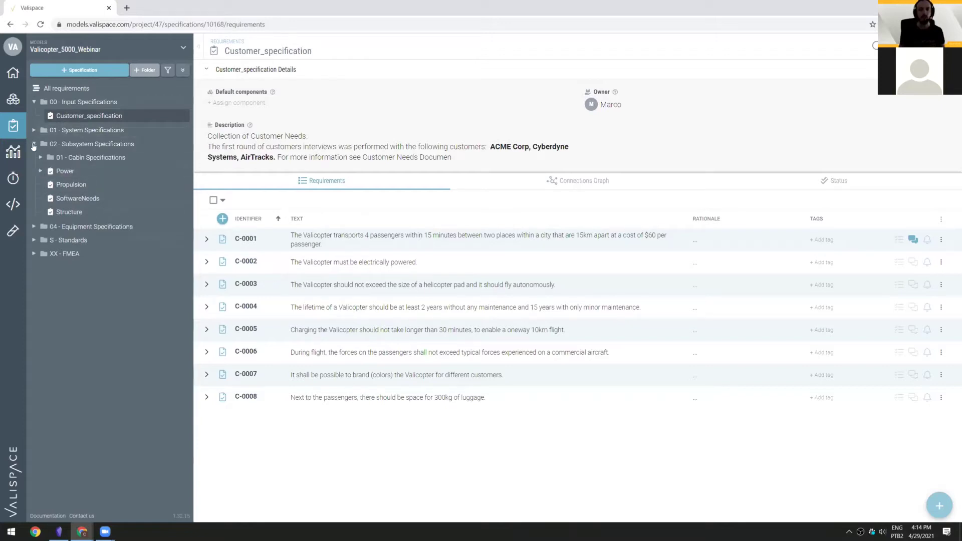
{"action": "left_click", "coordinate": [34, 145]}
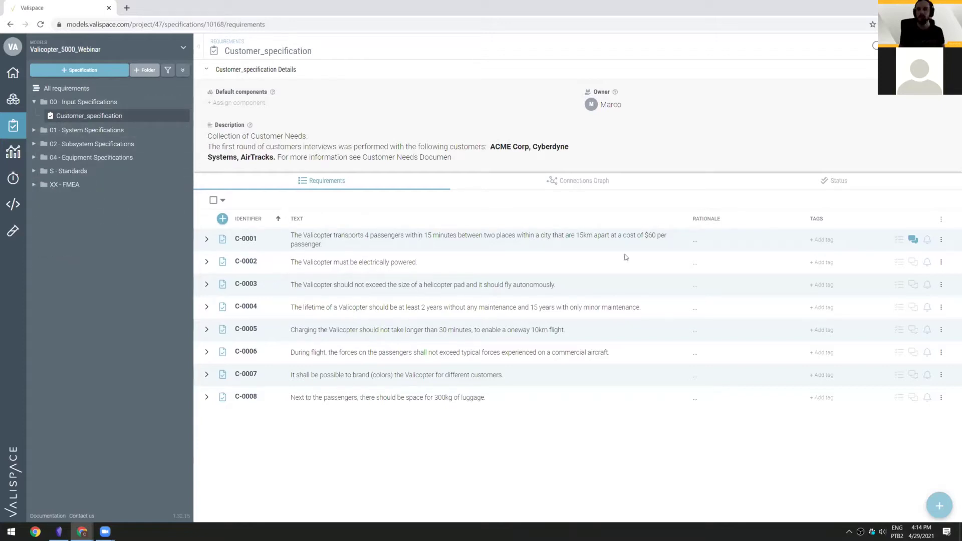
Step: Examine the details of requirement C-0001, including its parents, children and requirement text
{"action": "left_click", "coordinate": [206, 239]}
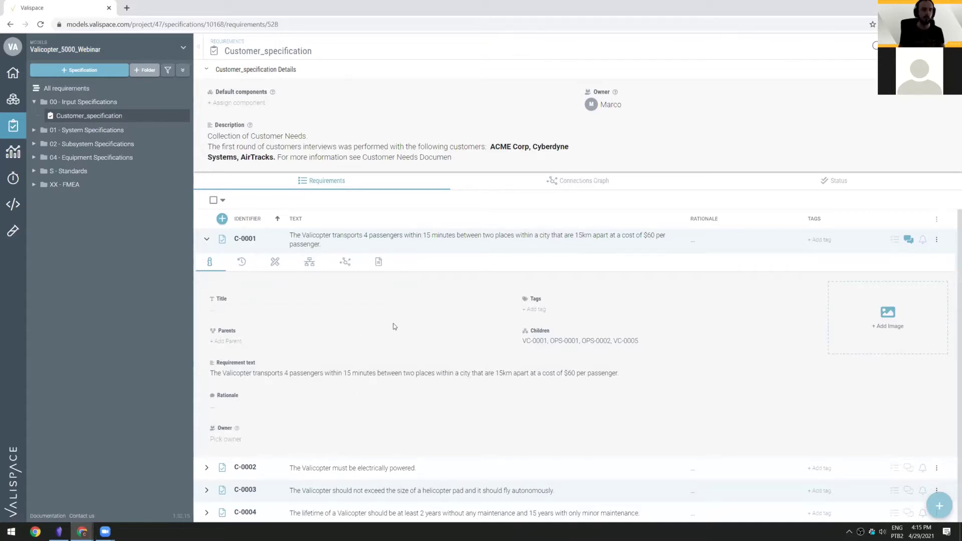
{"action": "left_click", "coordinate": [207, 240]}
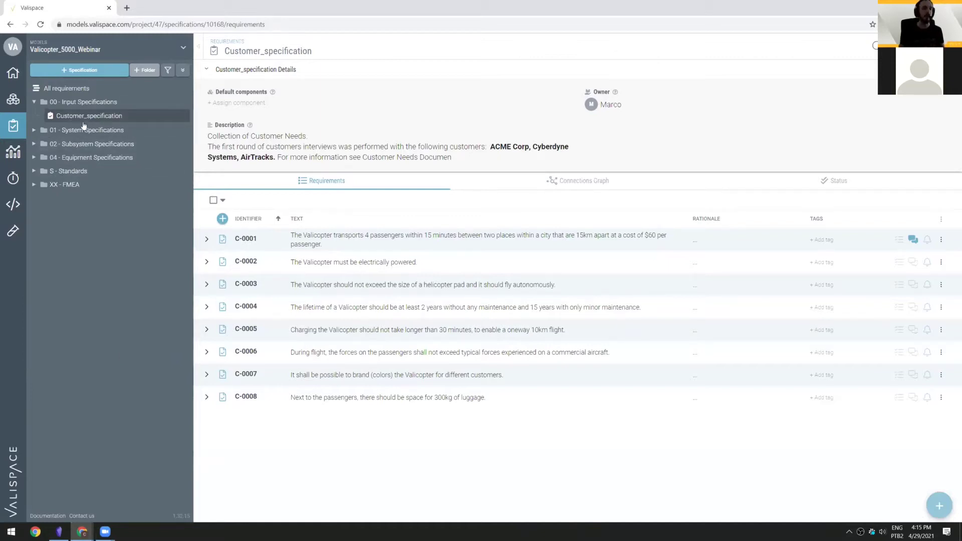
Step: Compare the specification levels from system down to subsystem and cabin, then return to the Input Specifications folder
{"action": "left_click", "coordinate": [33, 130]}
{"action": "left_click", "coordinate": [33, 130]}
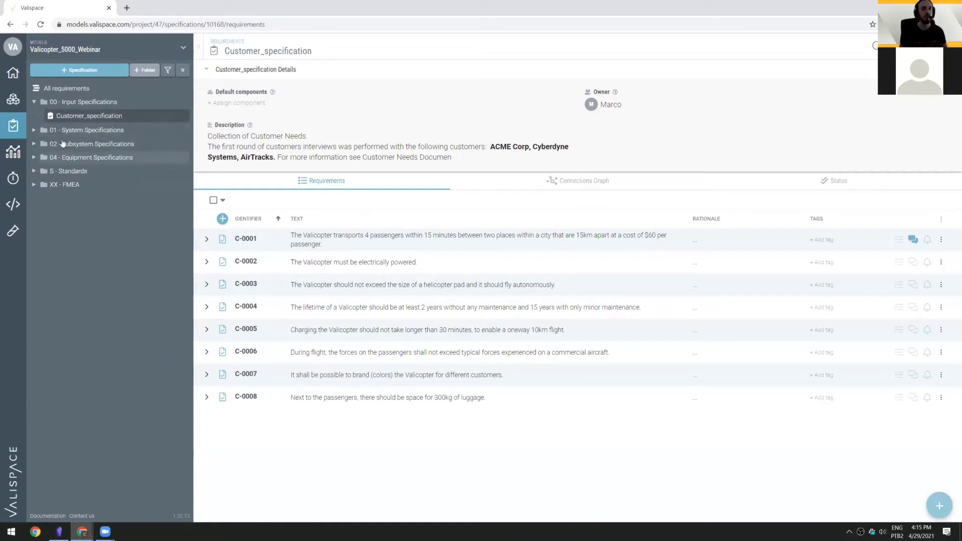
{"action": "left_click", "coordinate": [34, 145]}
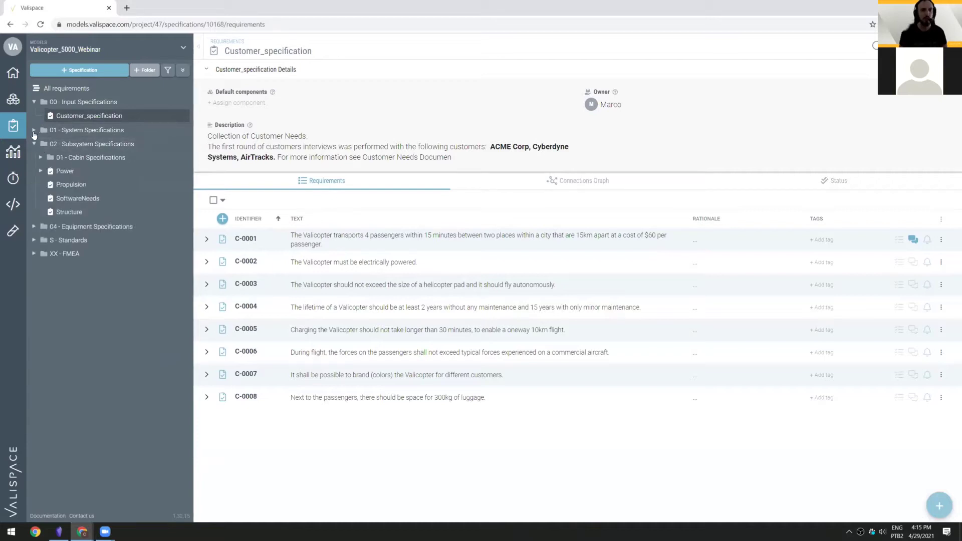
{"action": "left_click", "coordinate": [33, 130]}
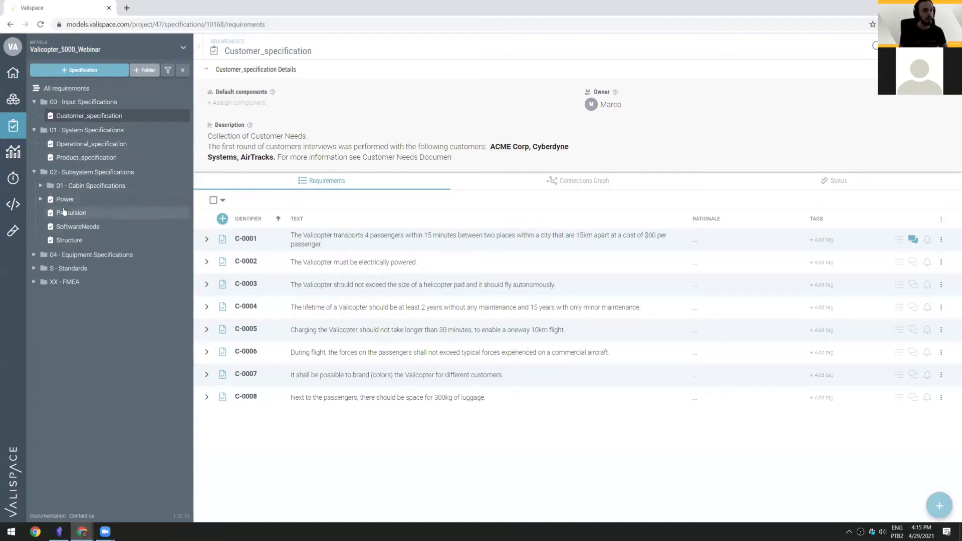
{"action": "left_click", "coordinate": [41, 187]}
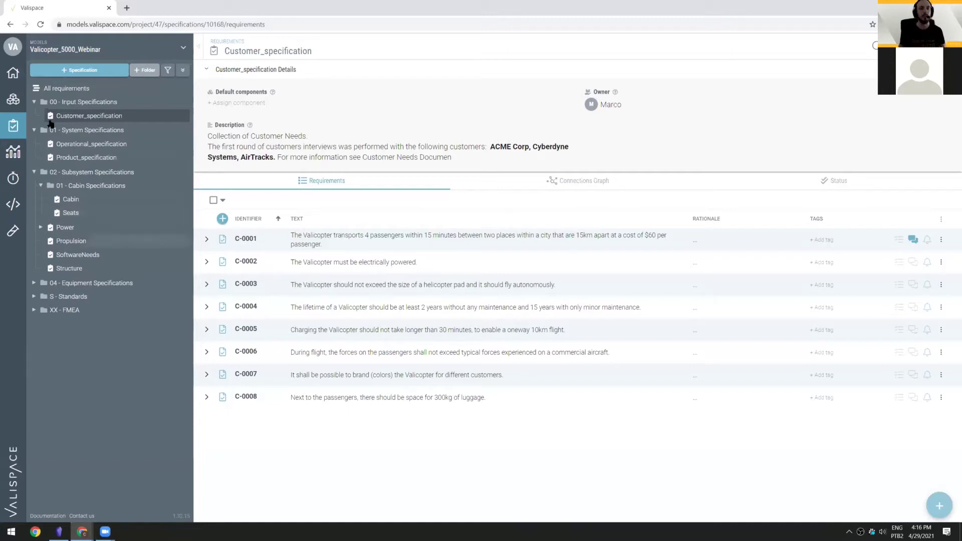
{"action": "left_click", "coordinate": [34, 102]}
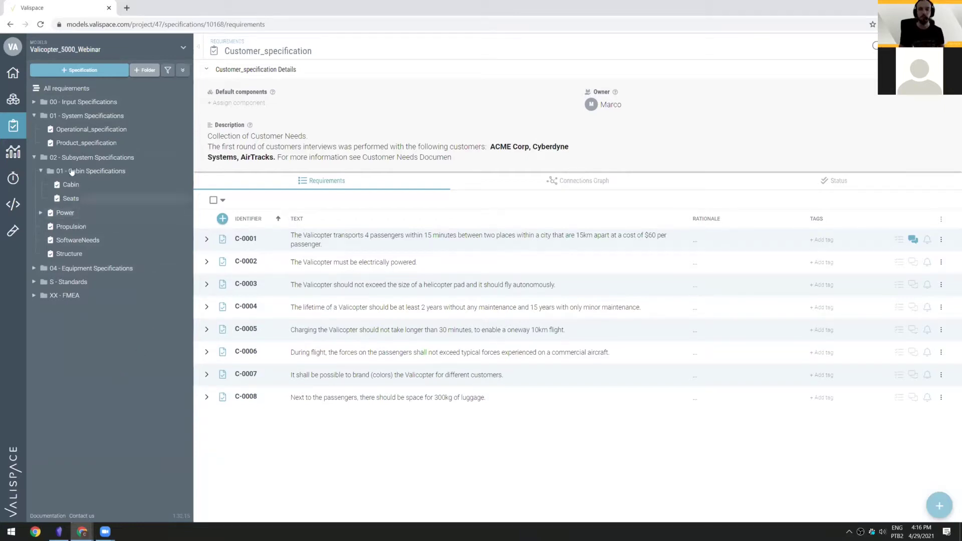
{"action": "left_click", "coordinate": [41, 172]}
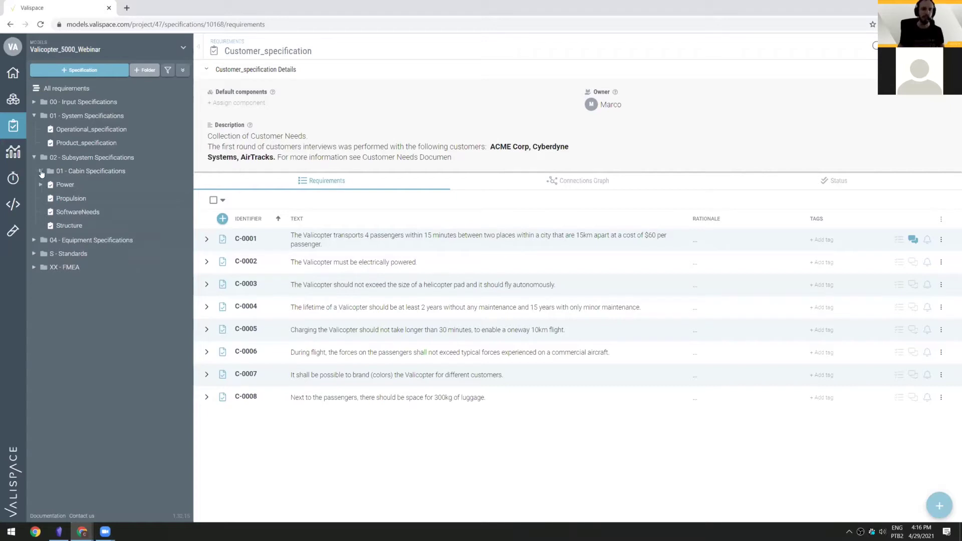
{"action": "left_click", "coordinate": [34, 157]}
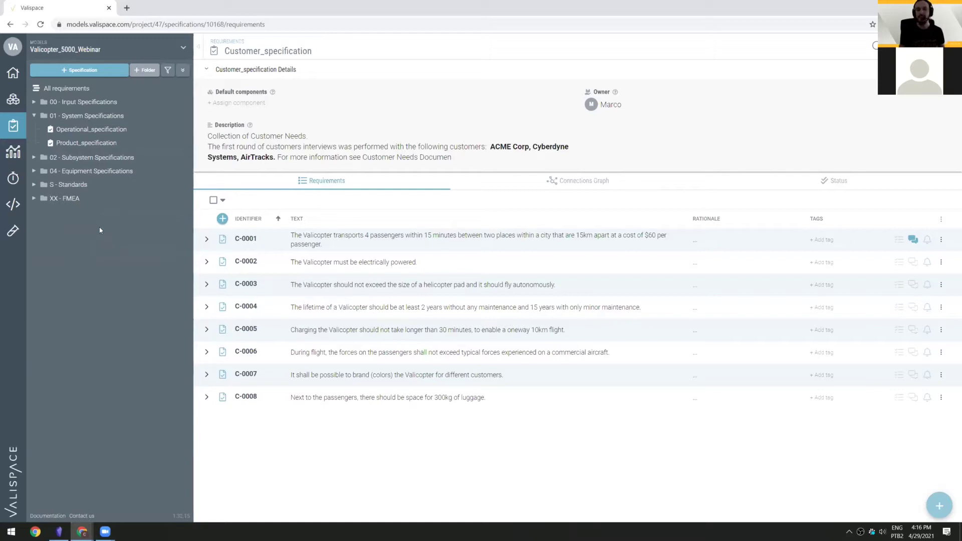
{"action": "left_click", "coordinate": [86, 116]}
{"action": "left_click", "coordinate": [83, 101]}
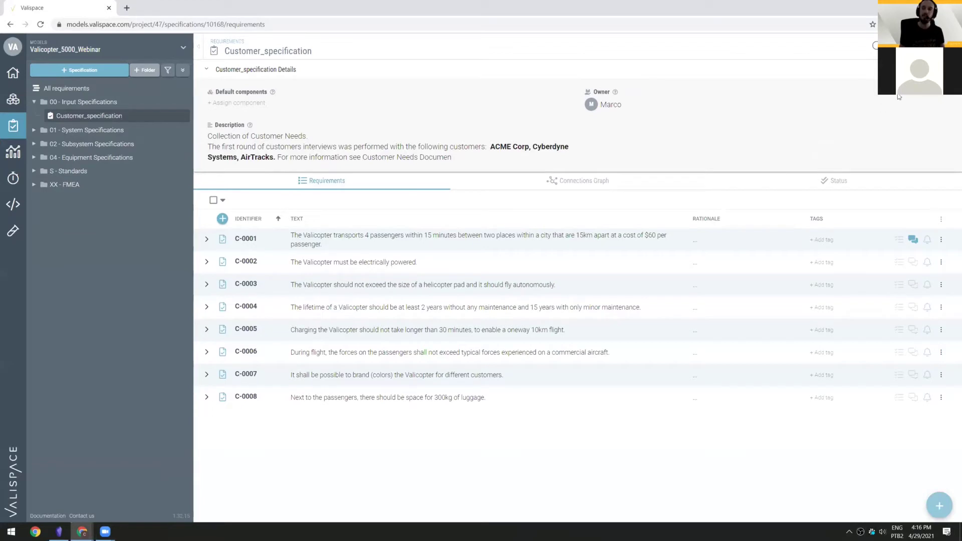
Step: Examine the options for importing requirements into Customer_specification from a file or from IBM DOORS
{"action": "left_click", "coordinate": [877, 46]}
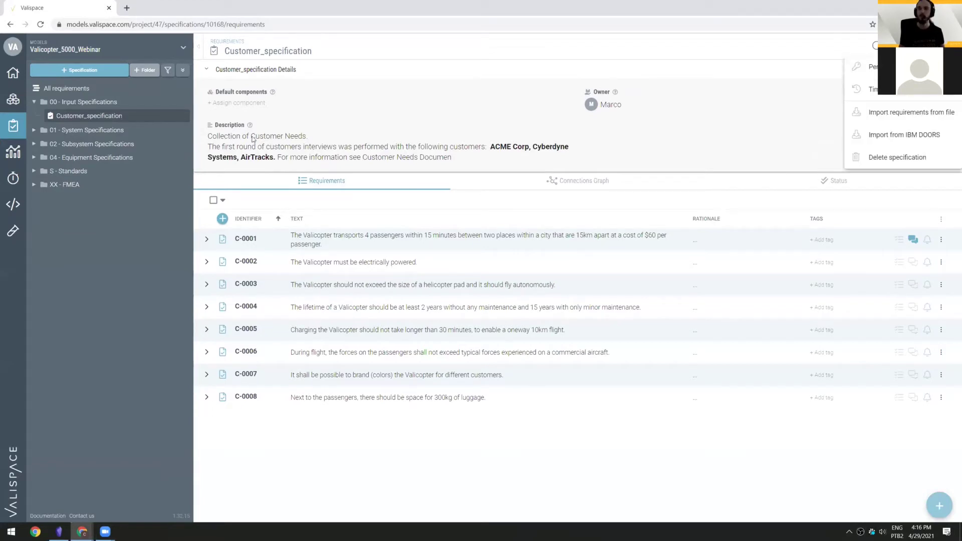
{"action": "left_click", "coordinate": [83, 126]}
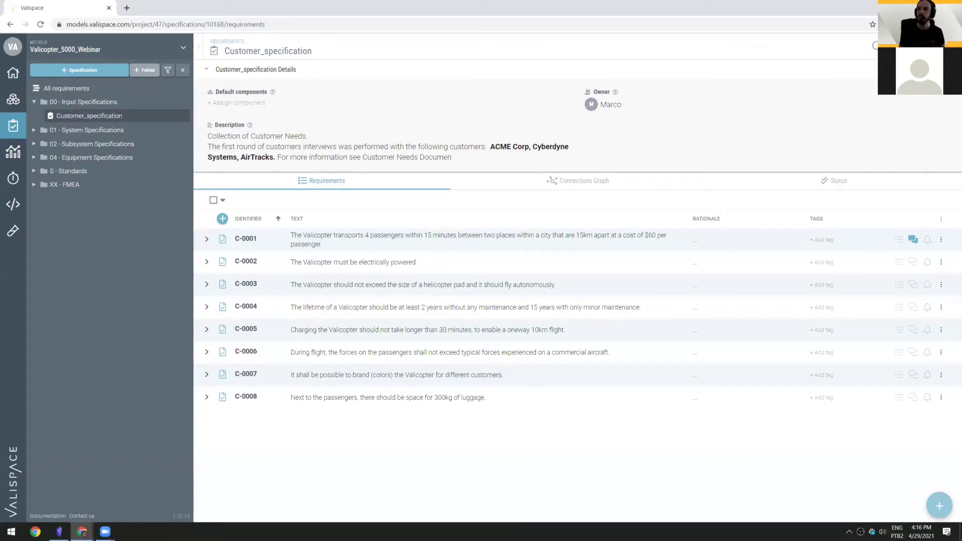
{"action": "left_click", "coordinate": [877, 45]}
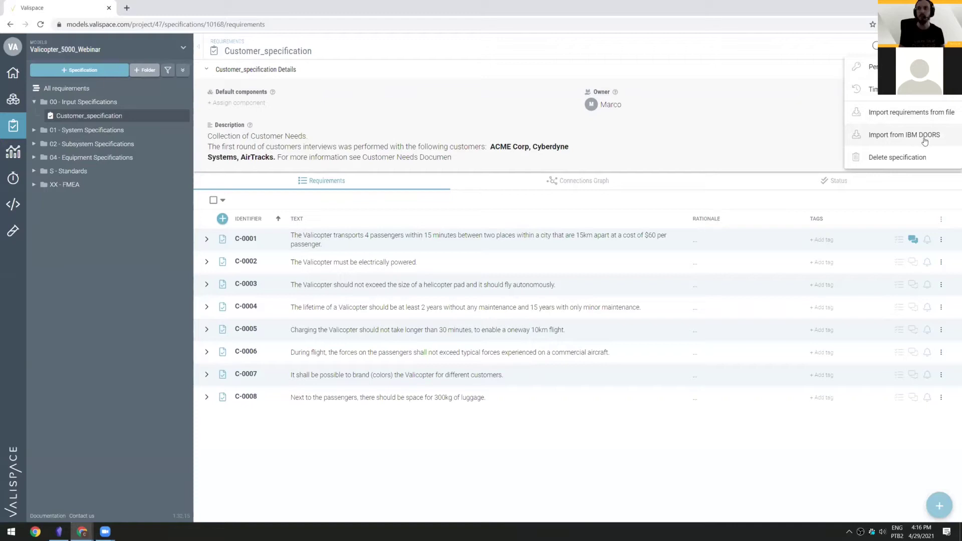
{"action": "left_click", "coordinate": [759, 140]}
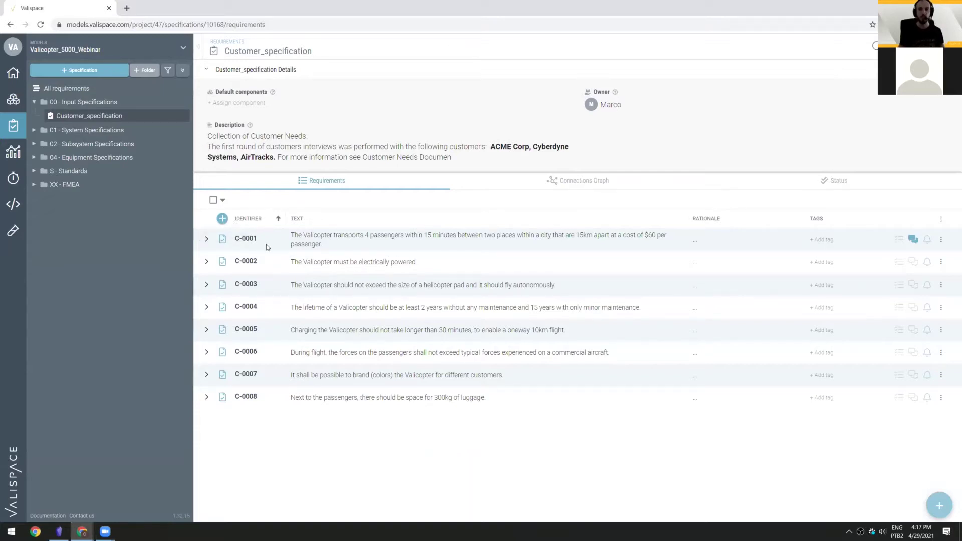
Step: View the new requirement form for Customer_specification and leave it without creating anything
{"action": "left_click", "coordinate": [223, 219]}
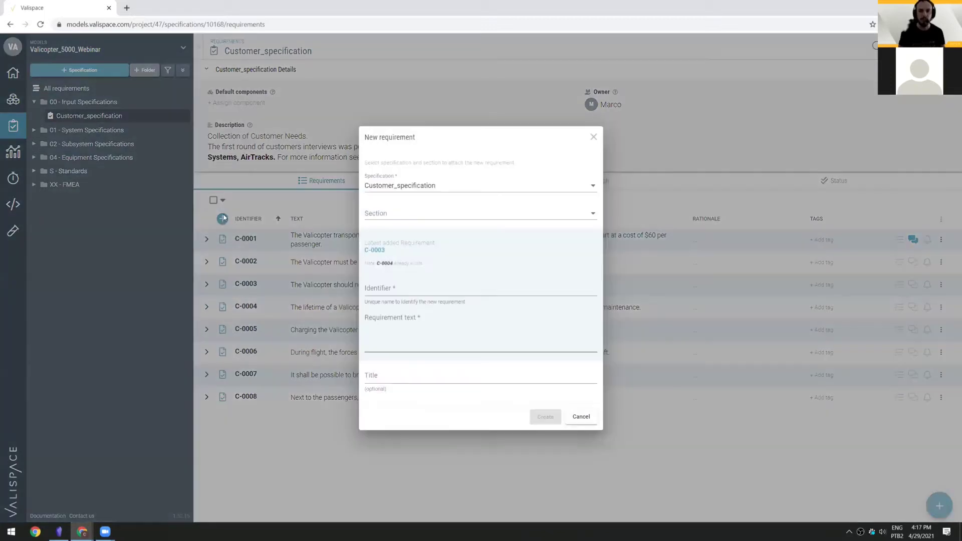
{"action": "left_click", "coordinate": [412, 296]}
{"action": "key", "text": "Escape"}
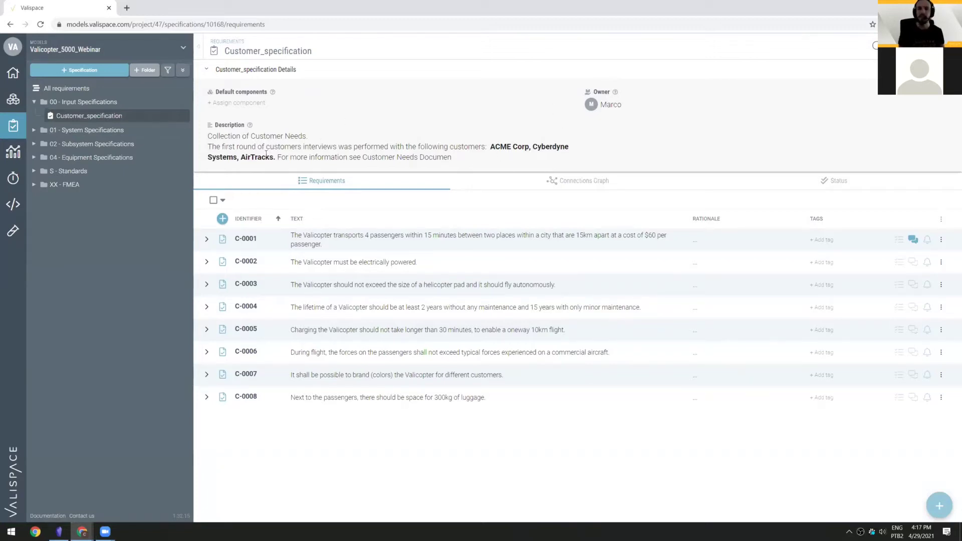
Step: Complete the last word of the Customer_specification description so that it ends with "Customer Needs Document"
{"action": "left_click", "coordinate": [448, 164]}
{"action": "type", "text": "t"}
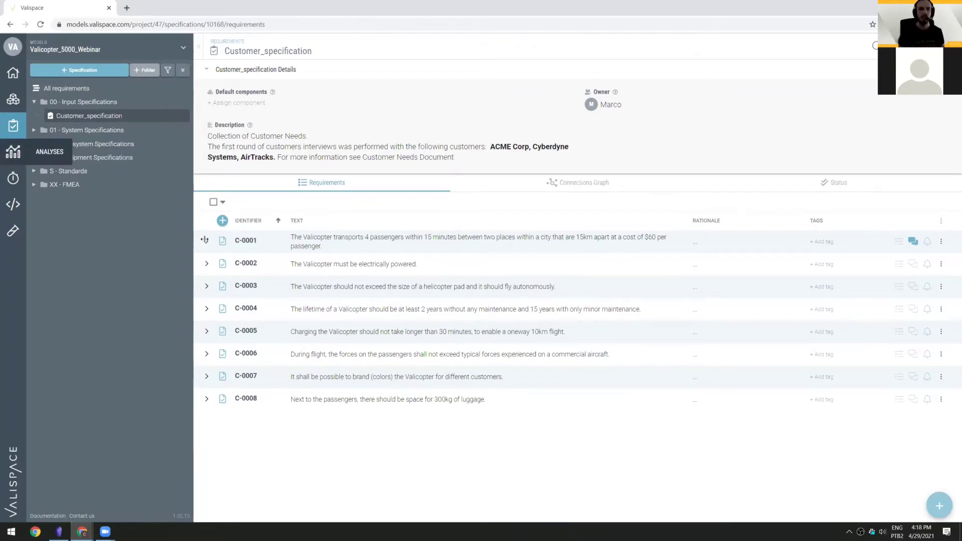
{"action": "left_click", "coordinate": [157, 242]}
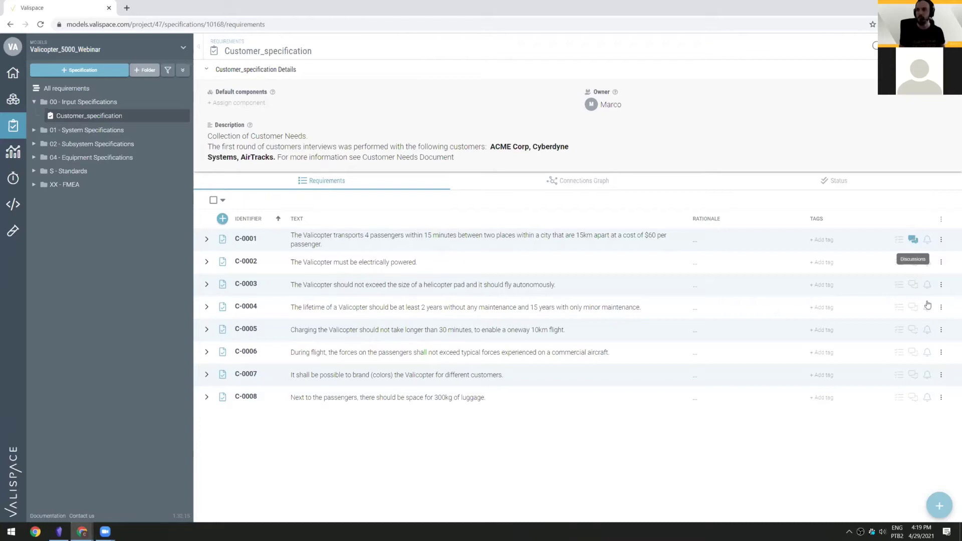
Step: Review the discussion on requirement C-0001, including its replies and available statuses, and close it
{"action": "left_click", "coordinate": [913, 240]}
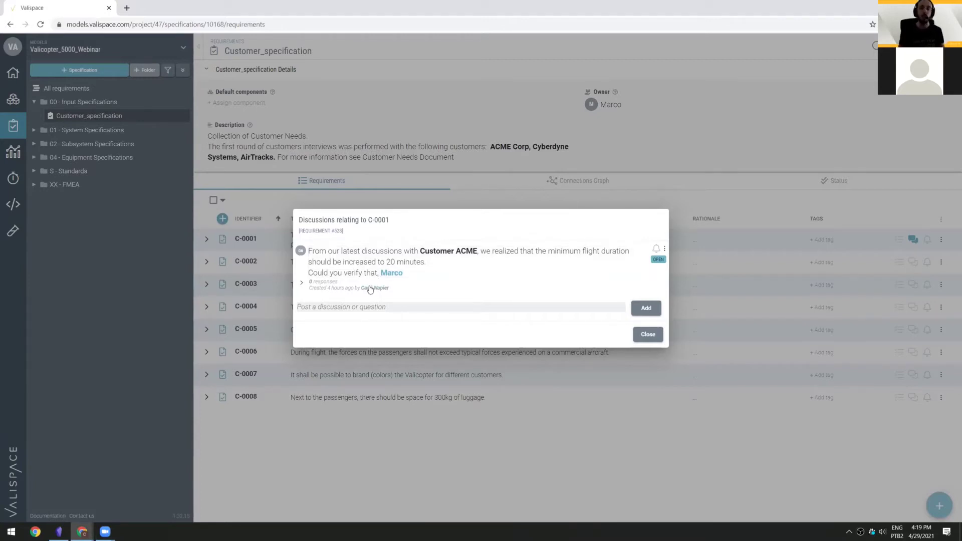
{"action": "left_click", "coordinate": [301, 282]}
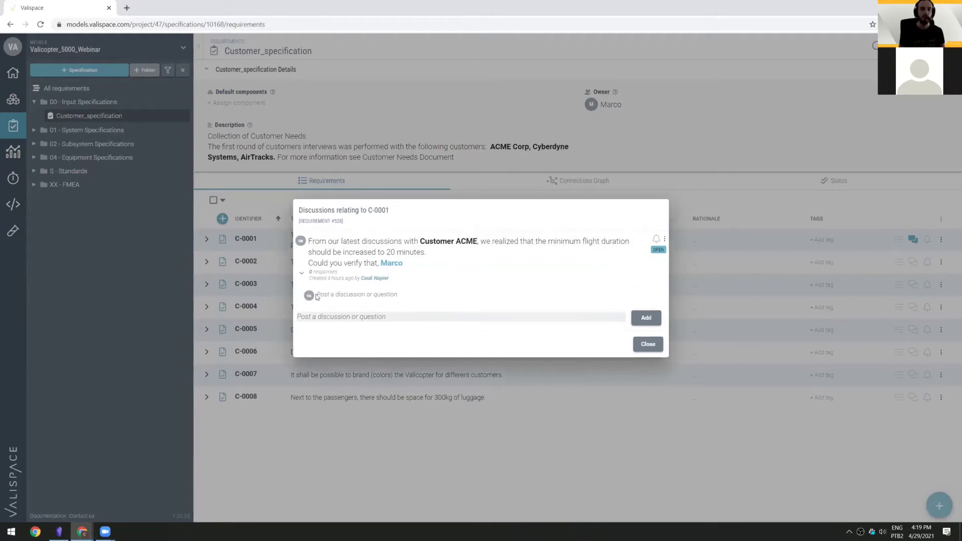
{"action": "left_click", "coordinate": [301, 273]}
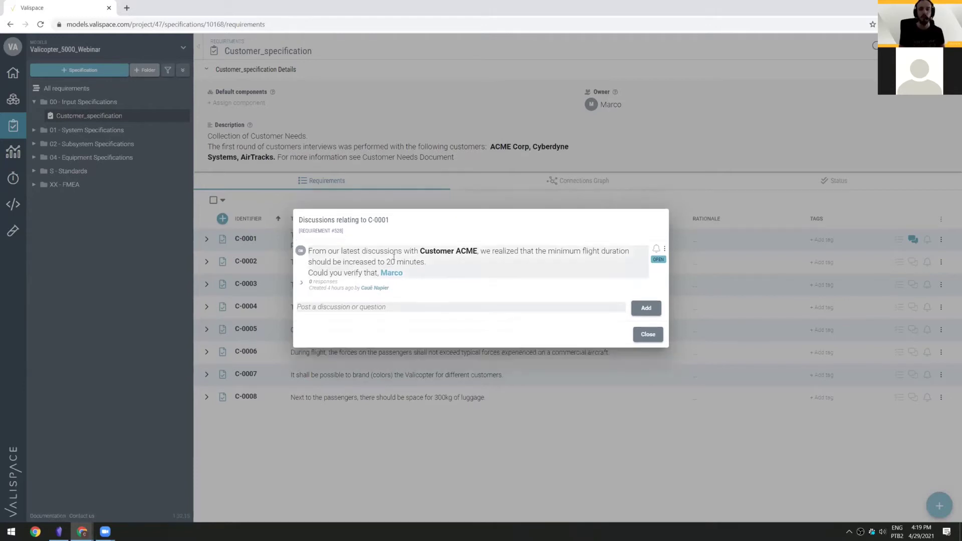
{"action": "left_click", "coordinate": [664, 248]}
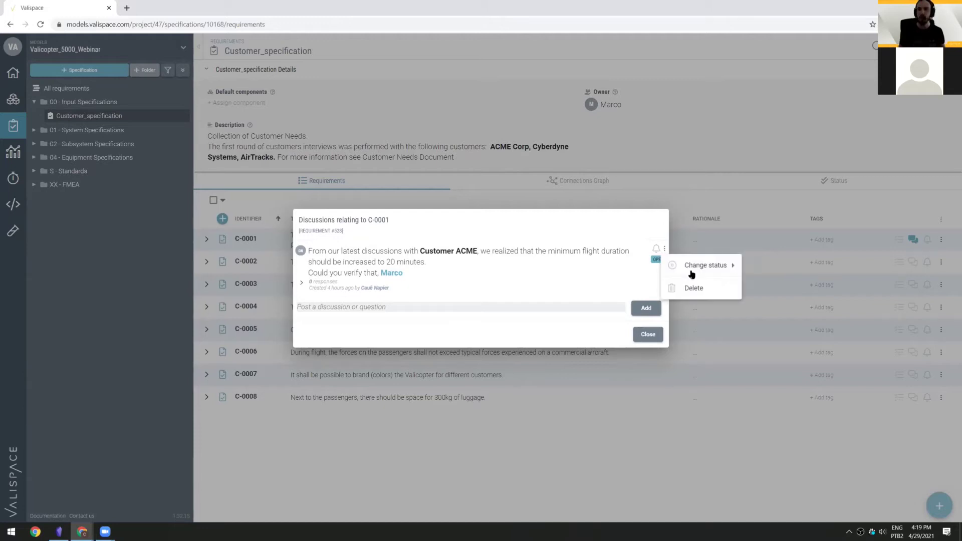
{"action": "mouse_move", "coordinate": [693, 274]}
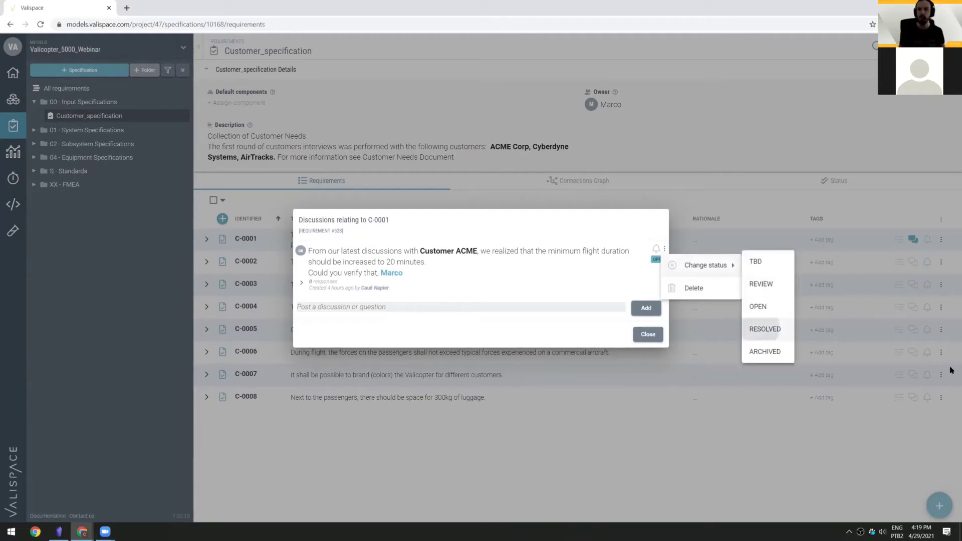
{"action": "left_click", "coordinate": [762, 329]}
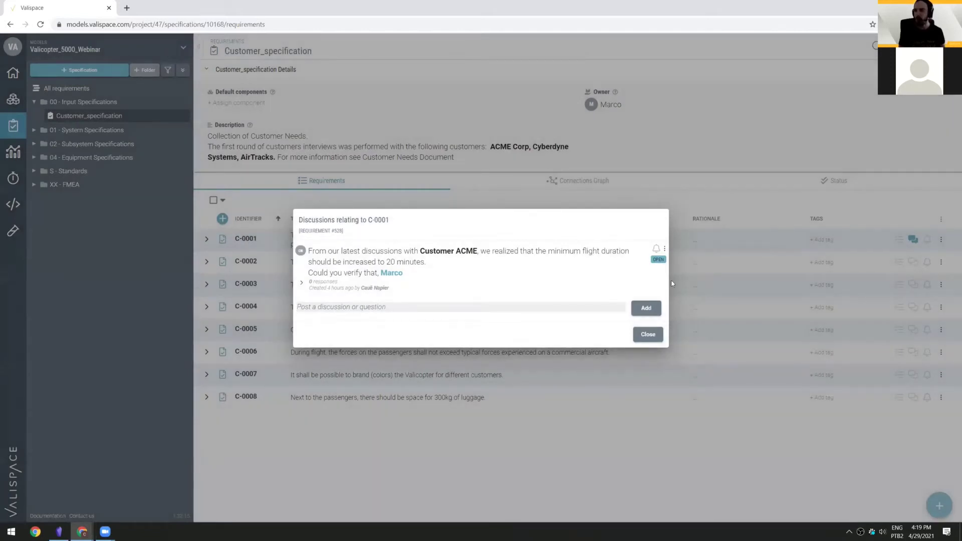
{"action": "left_click", "coordinate": [648, 334]}
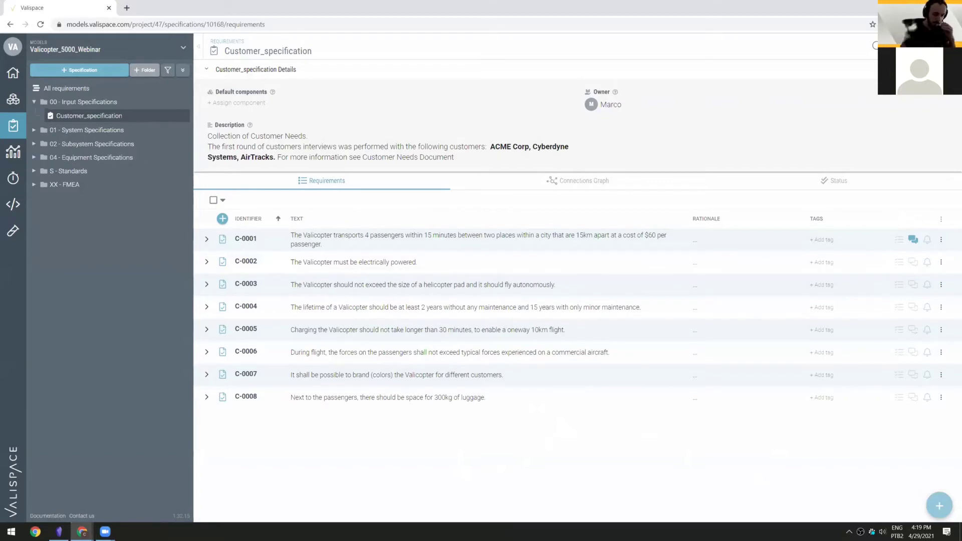
Step: Start a Vali reference in the rationale of C-0001, view the components and properties available for selection, and close the selection dialog
{"action": "left_click", "coordinate": [701, 240]}
{"action": "type", "text": "$"}
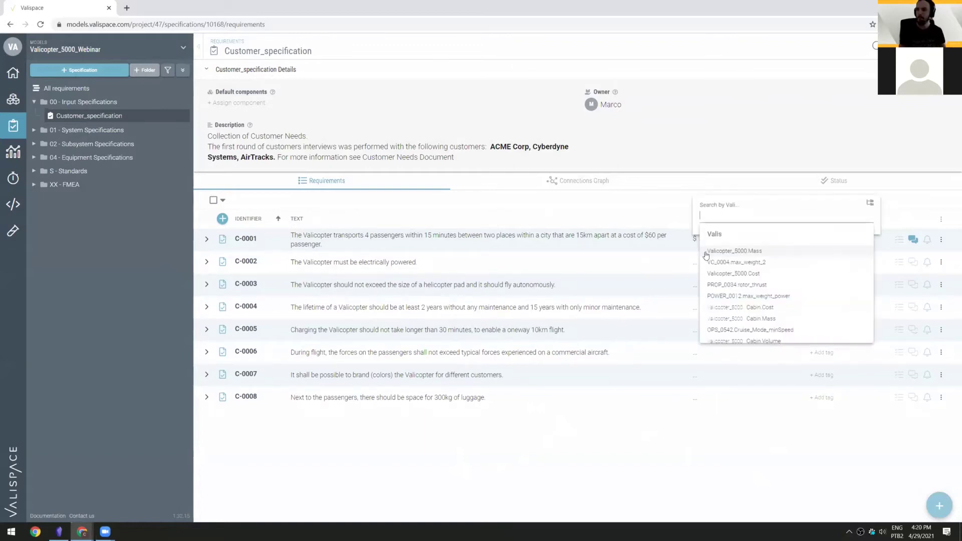
{"action": "left_click", "coordinate": [870, 202]}
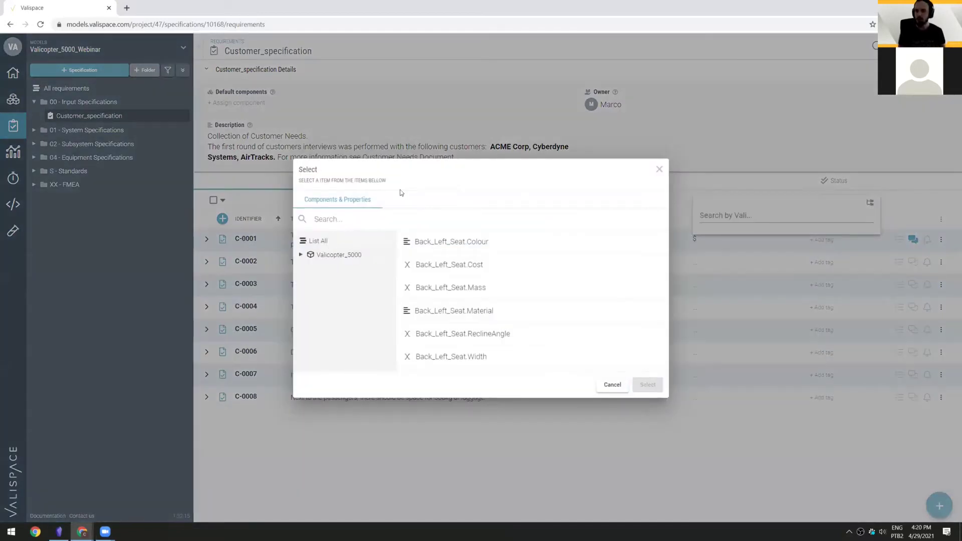
{"action": "left_click", "coordinate": [659, 168]}
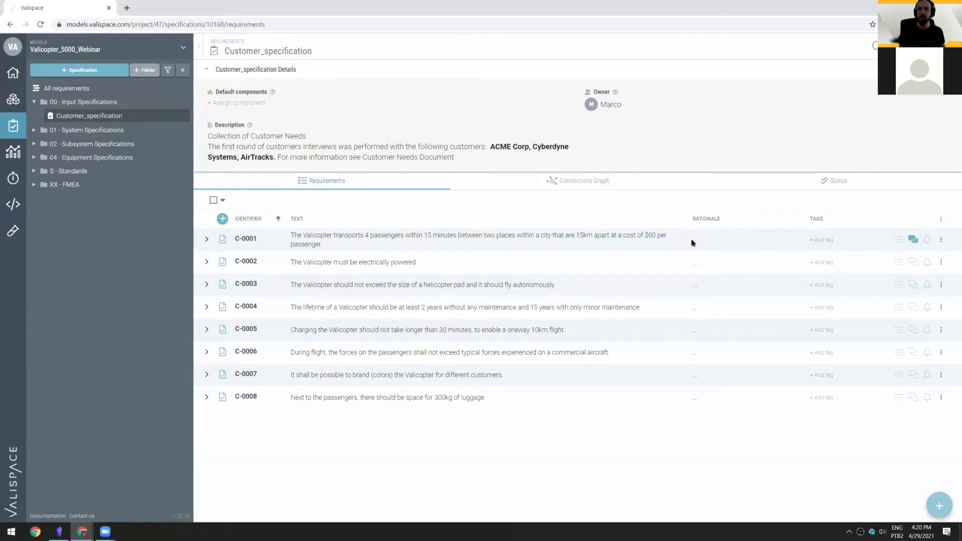
Step: Look through the list of Valis that can be referenced in the rationale of C-0001, and leave the rationale empty
{"action": "type", "text": "$"}
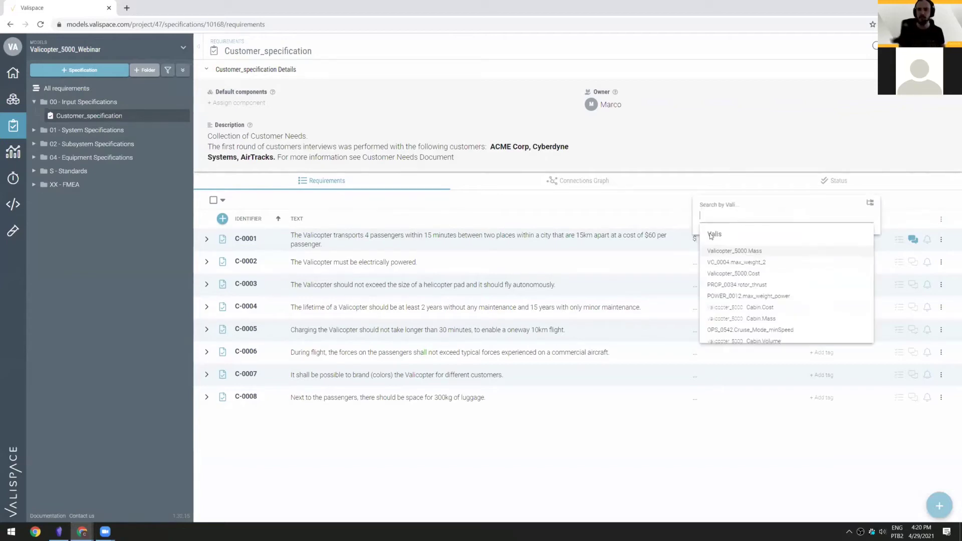
{"action": "scroll", "coordinate": [720, 252], "scroll_direction": "down", "scroll_amount": 10}
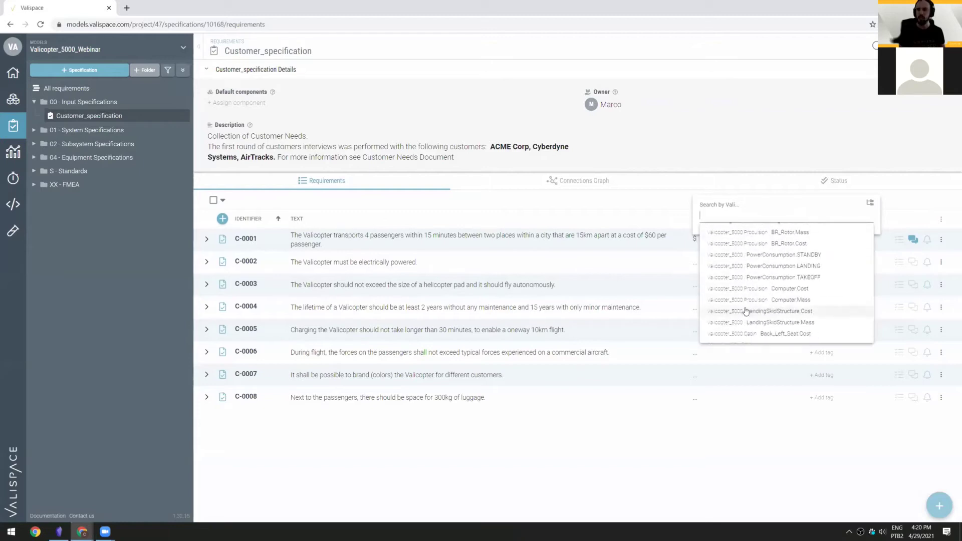
{"action": "scroll", "coordinate": [739, 300], "scroll_direction": "up", "scroll_amount": 10}
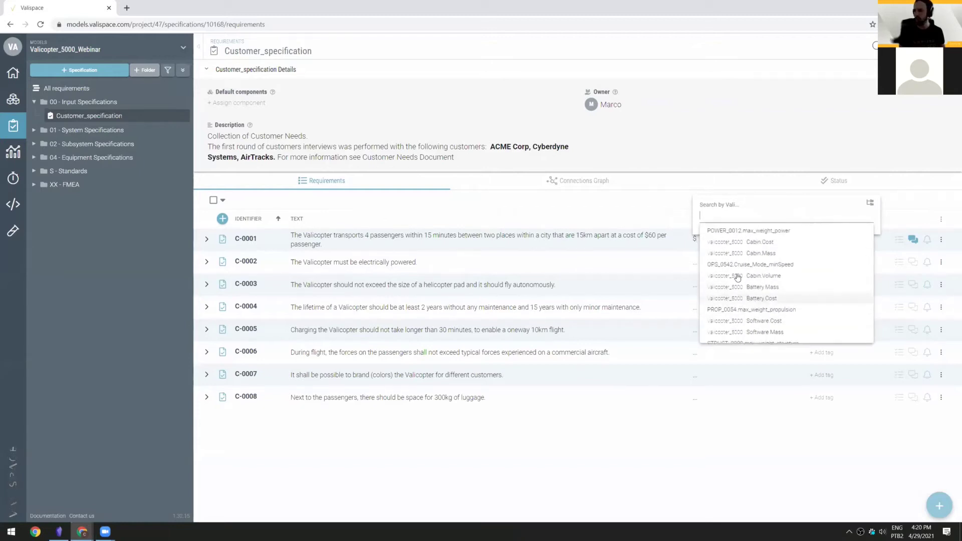
{"action": "scroll", "coordinate": [731, 260], "scroll_direction": "down", "scroll_amount": 3}
{"action": "scroll", "coordinate": [731, 260], "scroll_direction": "up", "scroll_amount": 3}
{"action": "key", "text": "Escape"}
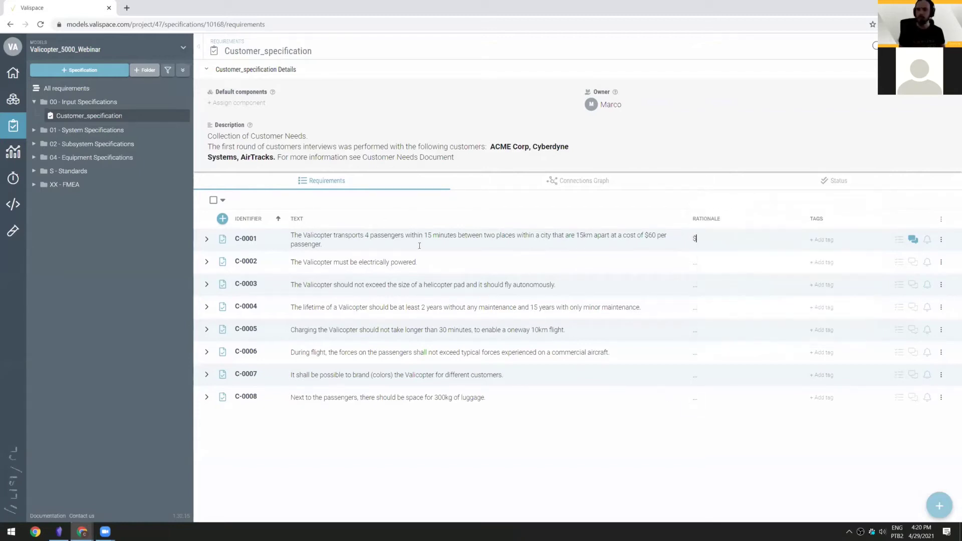
{"action": "key", "text": "BackSpace"}
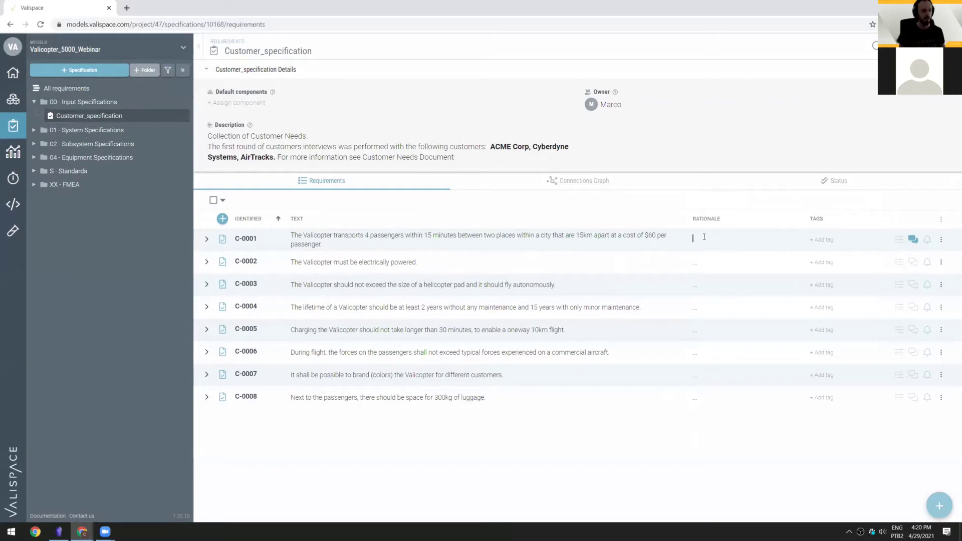
{"action": "left_click", "coordinate": [602, 444]}
{"action": "left_click_drag", "start_coordinate": [686, 217], "coordinate": [677, 217]}
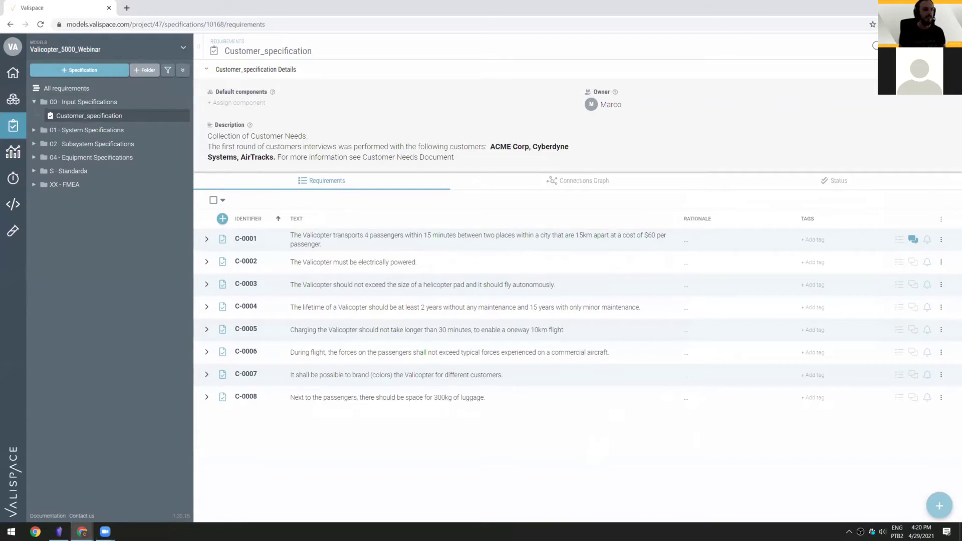
{"action": "key", "text": "alt+Tab"}
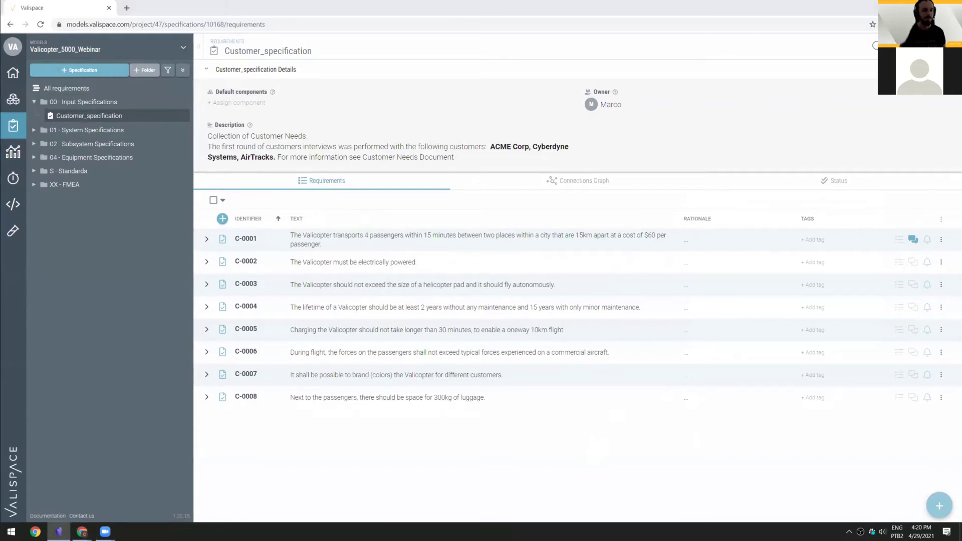
{"action": "left_click", "coordinate": [269, 441]}
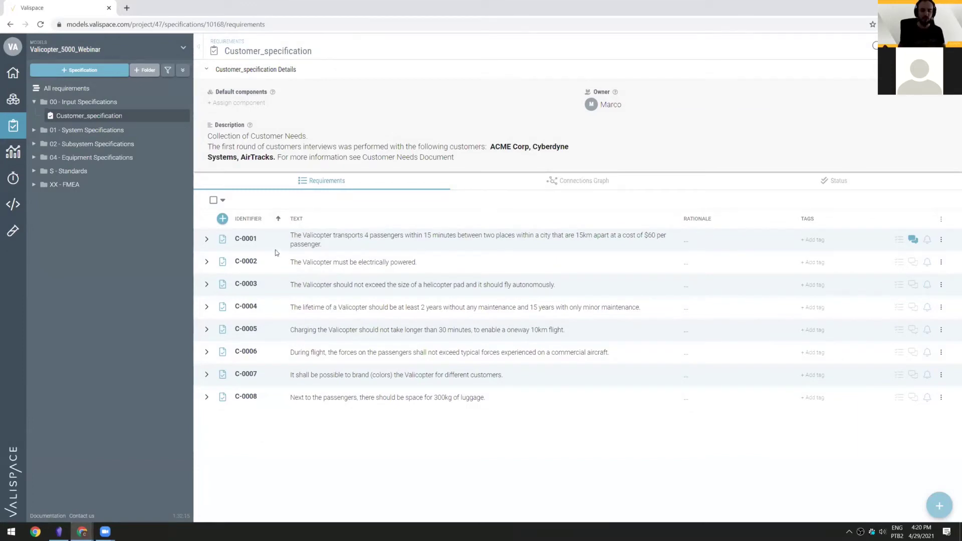
Step: Expand requirement C-0001, review who changed its text and when in the change history, and collapse it again
{"action": "left_click", "coordinate": [206, 240]}
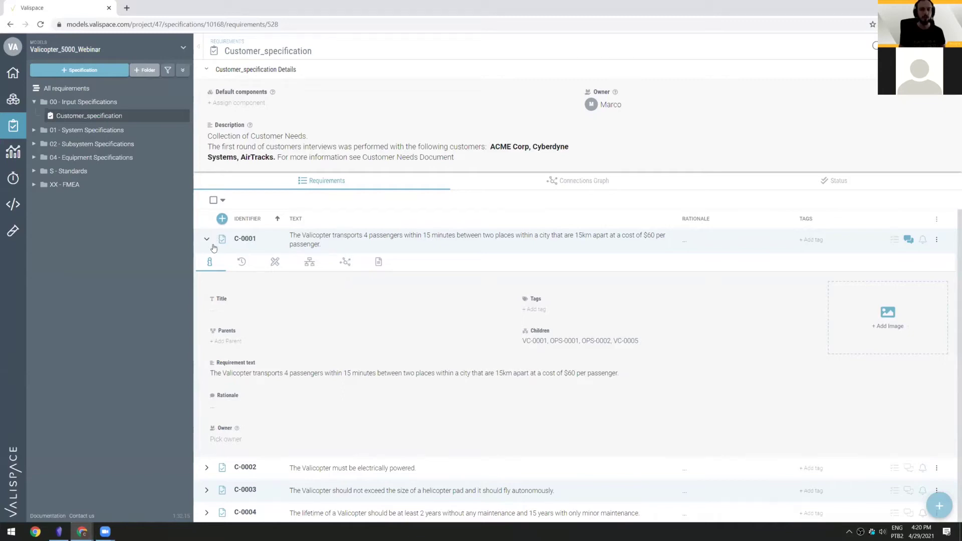
{"action": "left_click", "coordinate": [241, 266]}
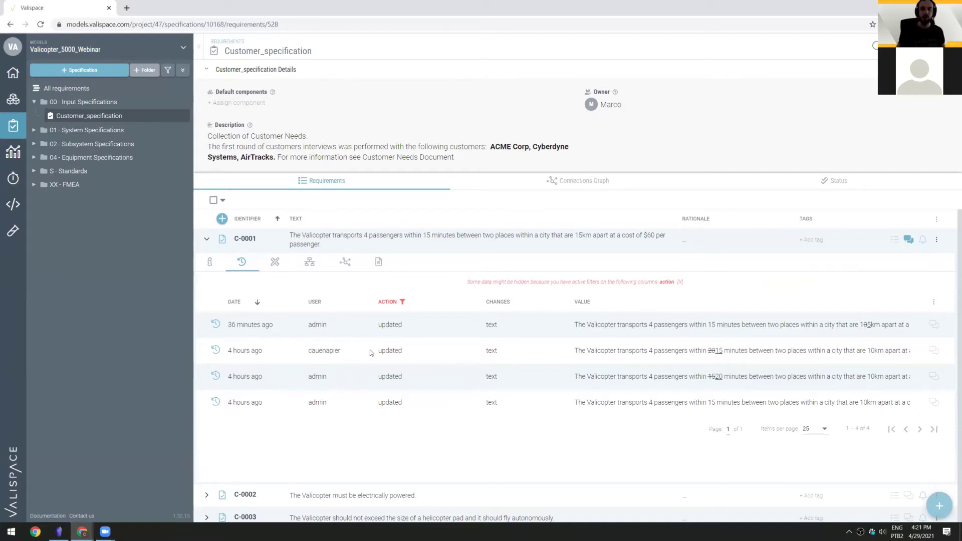
{"action": "left_click_drag", "start_coordinate": [308, 351], "coordinate": [333, 351]}
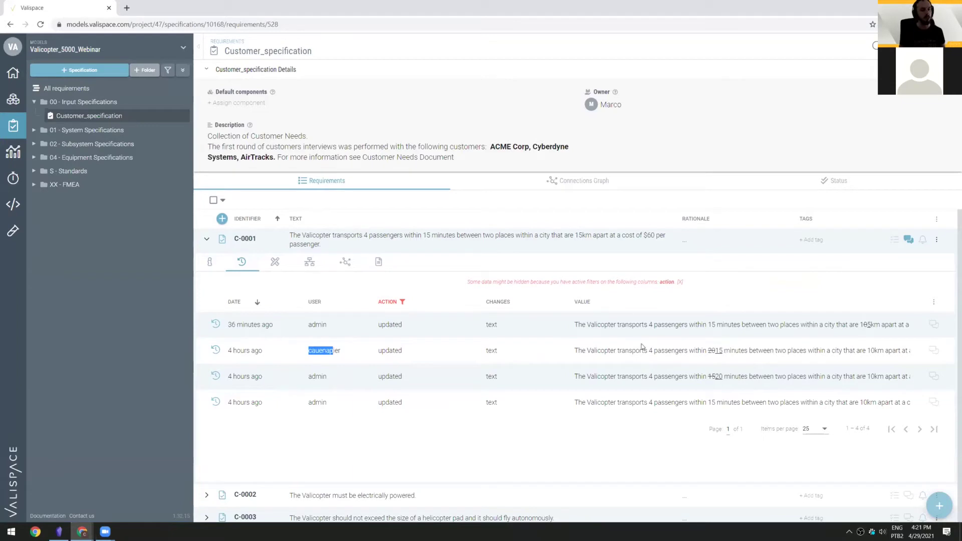
{"action": "left_click", "coordinate": [345, 403]}
{"action": "left_click", "coordinate": [205, 238]}
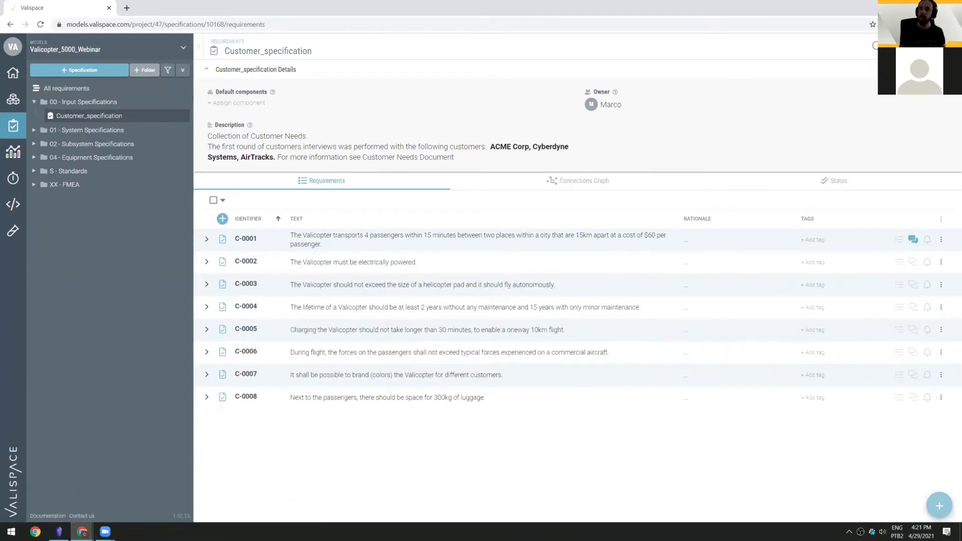
Step: View the Time Machine baselines of Customer_specification and close them
{"action": "left_click", "coordinate": [946, 46]}
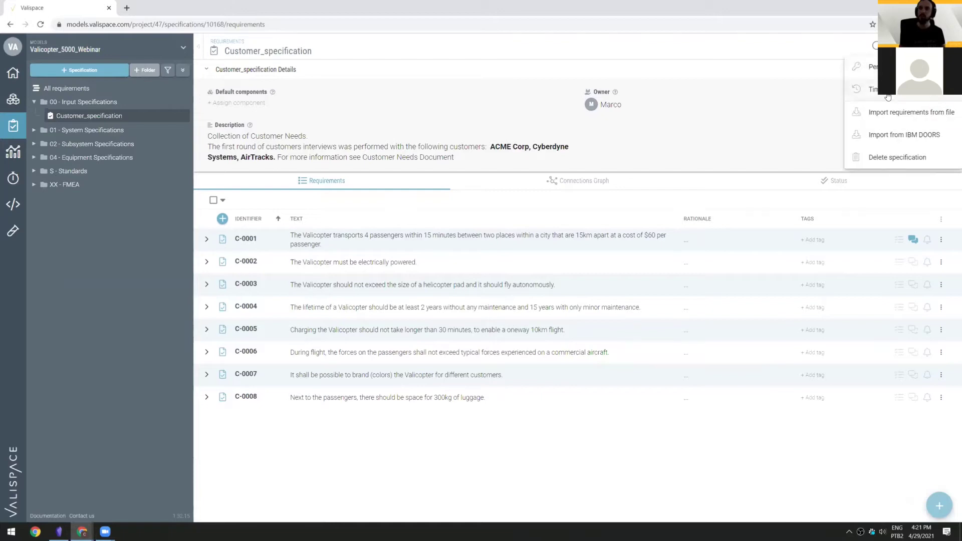
{"action": "left_click", "coordinate": [888, 91]}
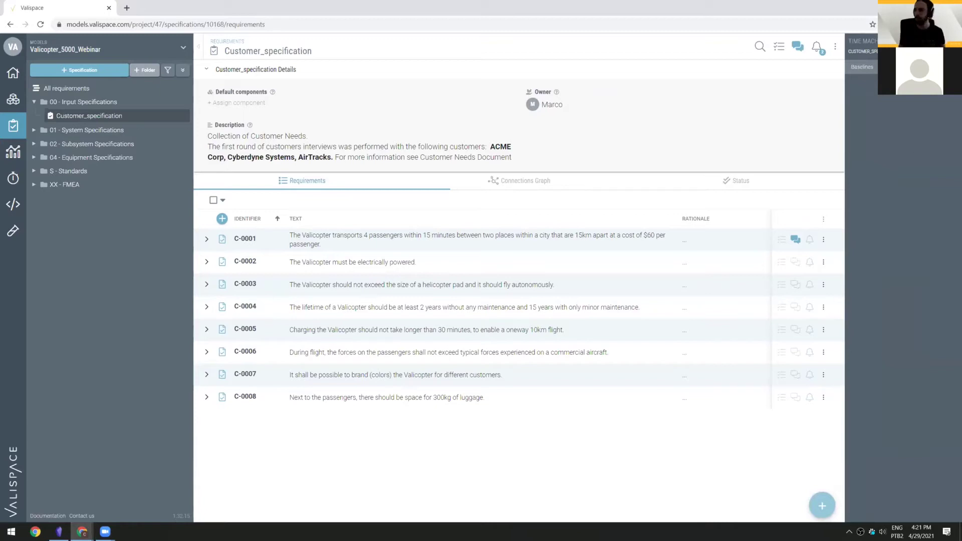
{"action": "left_click", "coordinate": [951, 44]}
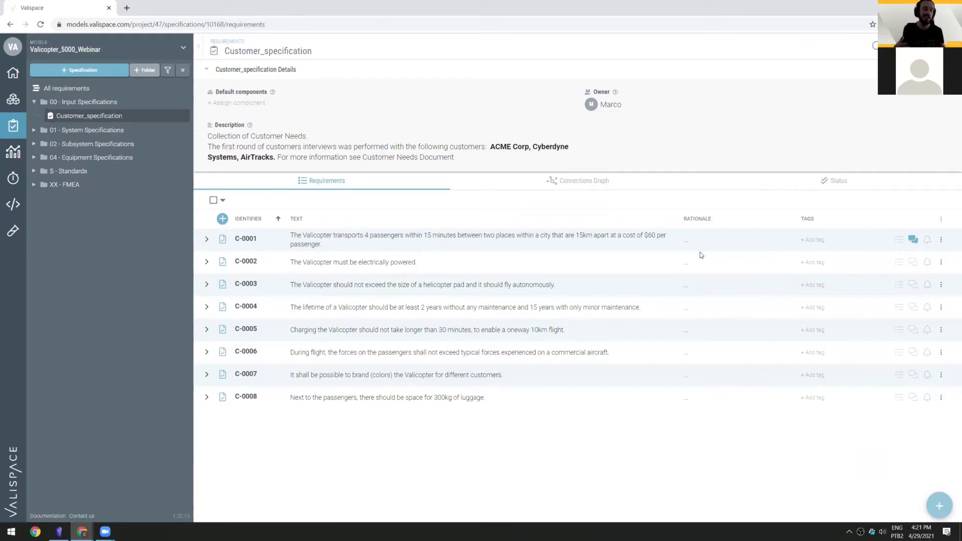
Step: Examine the CSV and XLSX export options of the requirements table without exporting anything
{"action": "left_click", "coordinate": [942, 219]}
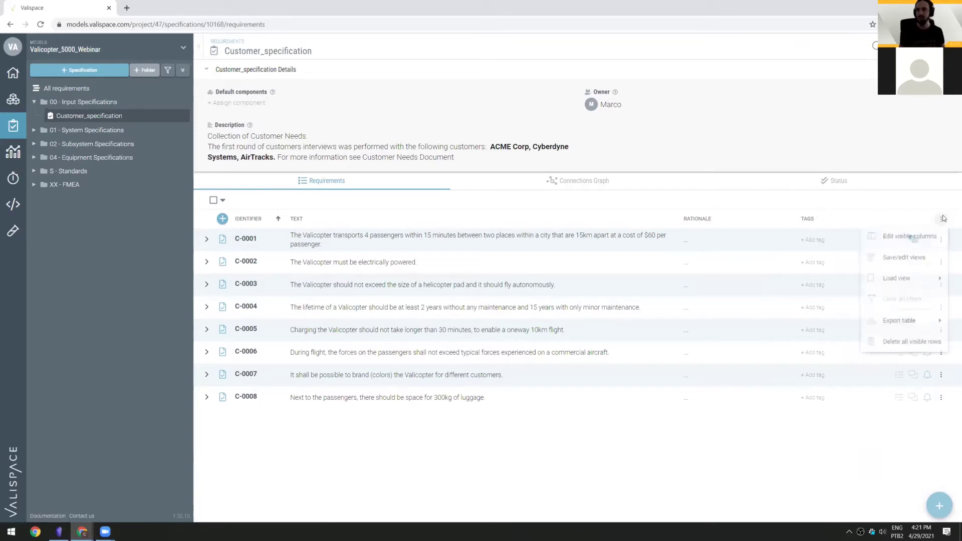
{"action": "mouse_move", "coordinate": [890, 335]}
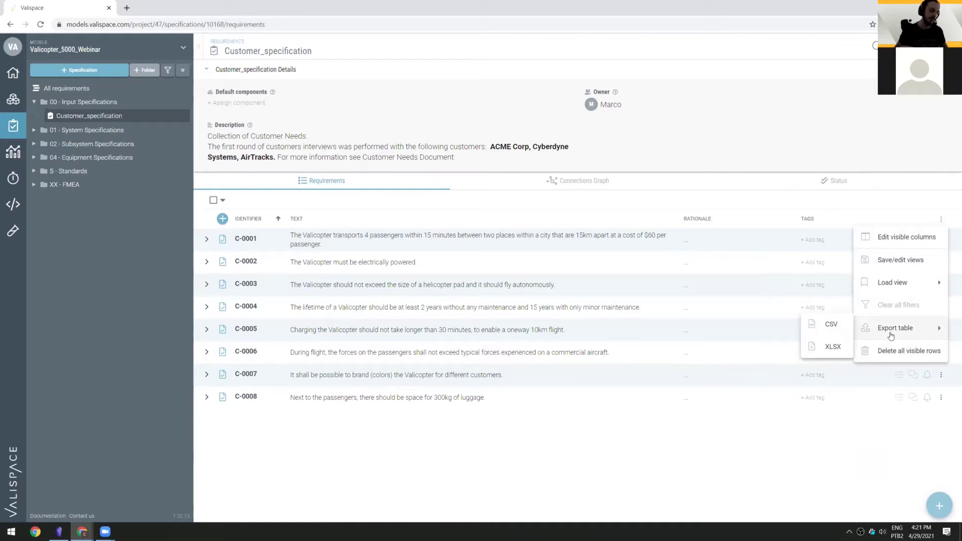
{"action": "left_click", "coordinate": [589, 489]}
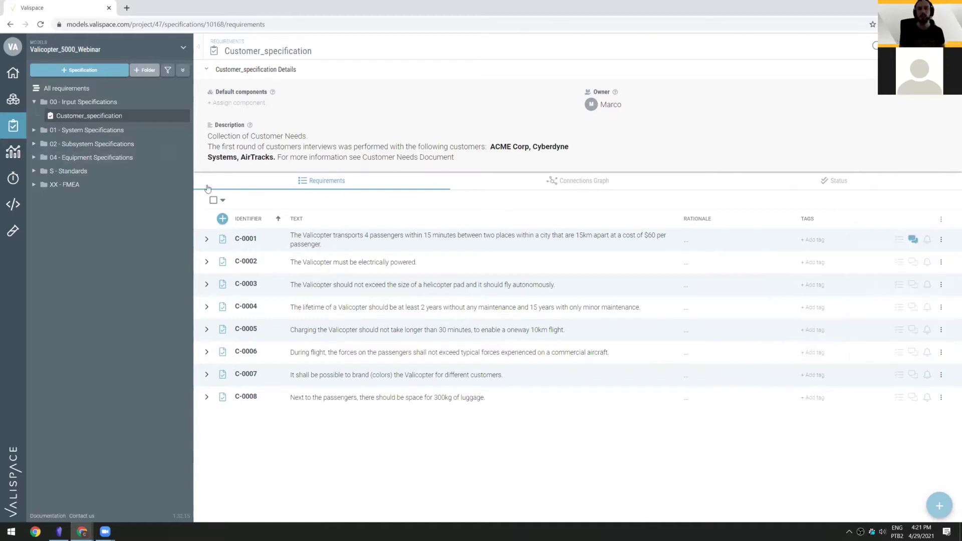
Step: Open the project's Customer Needs dashboard and copy its existing public share link
{"action": "left_click", "coordinate": [17, 76]}
{"action": "left_click", "coordinate": [568, 71]}
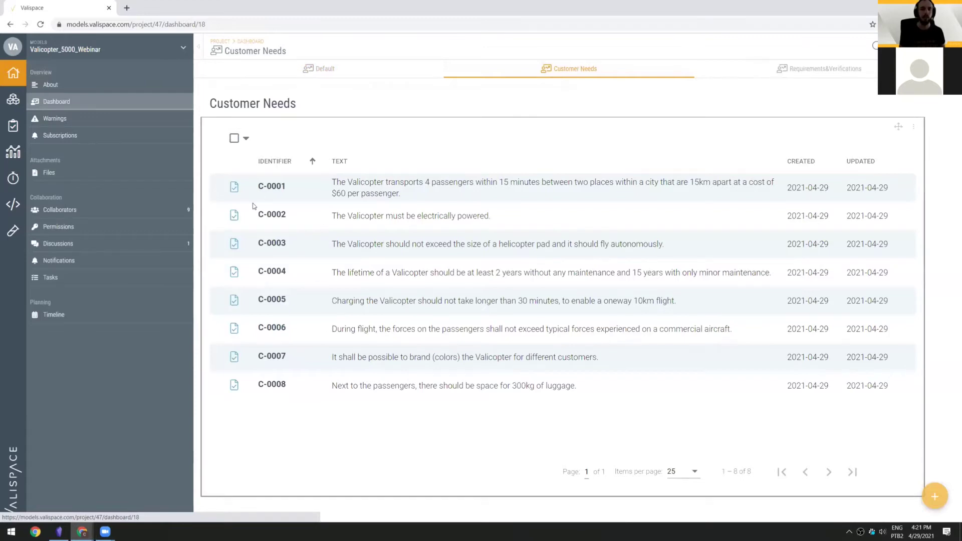
{"action": "left_click", "coordinate": [944, 95]}
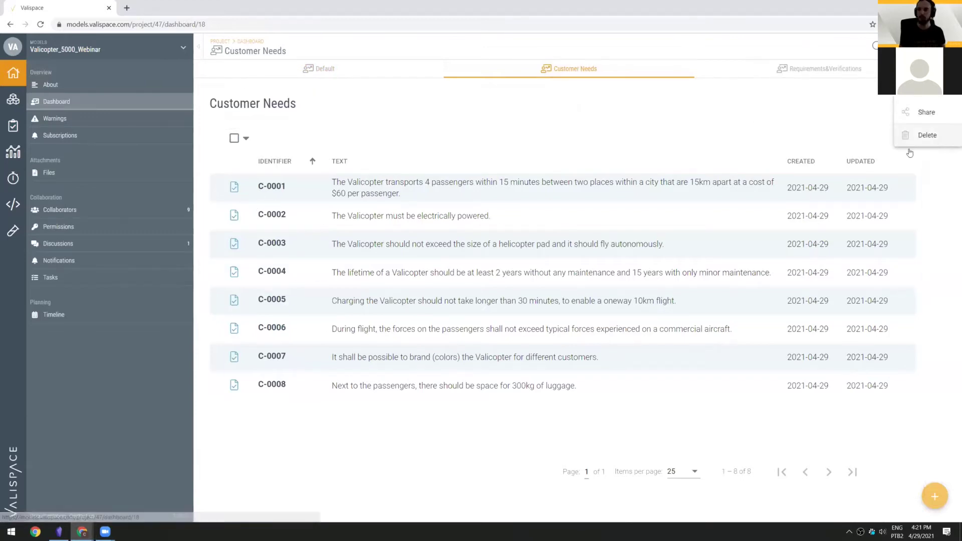
{"action": "left_click", "coordinate": [923, 111]}
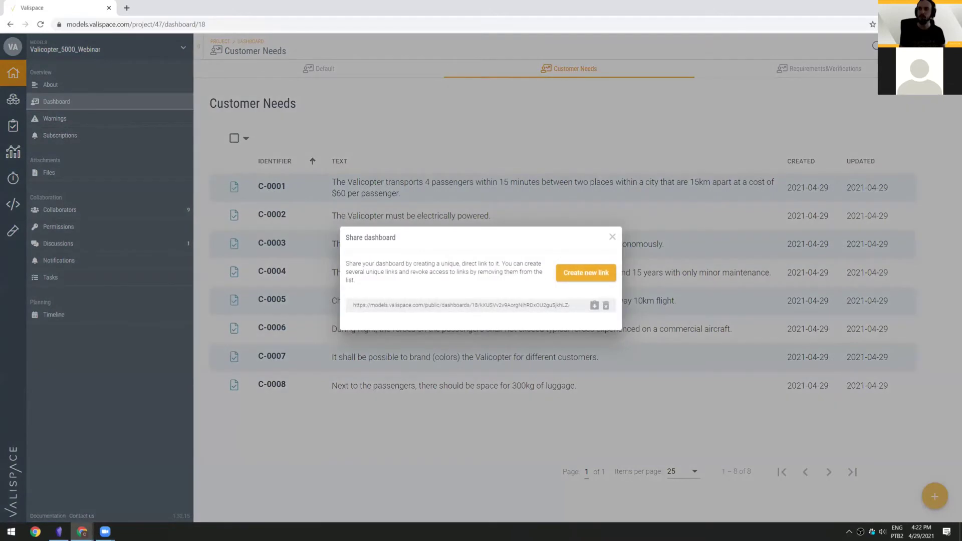
{"action": "left_click", "coordinate": [594, 305]}
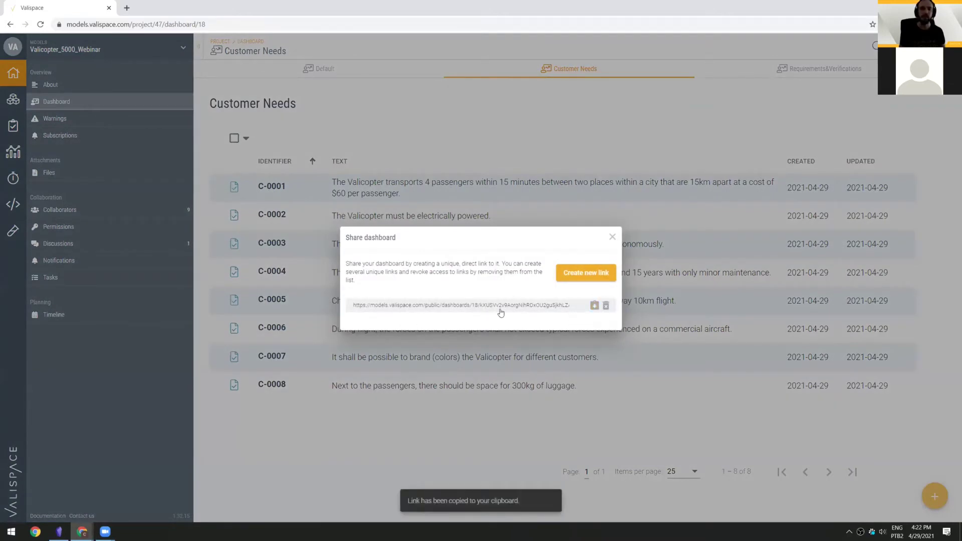
Step: View the shared Customer Needs dashboard through the copied link in a new browser tab, and close the tab and the sharing dialog
{"action": "key", "text": "ctrl+t"}
{"action": "key", "text": "ctrl+v"}
{"action": "key", "text": "Return"}
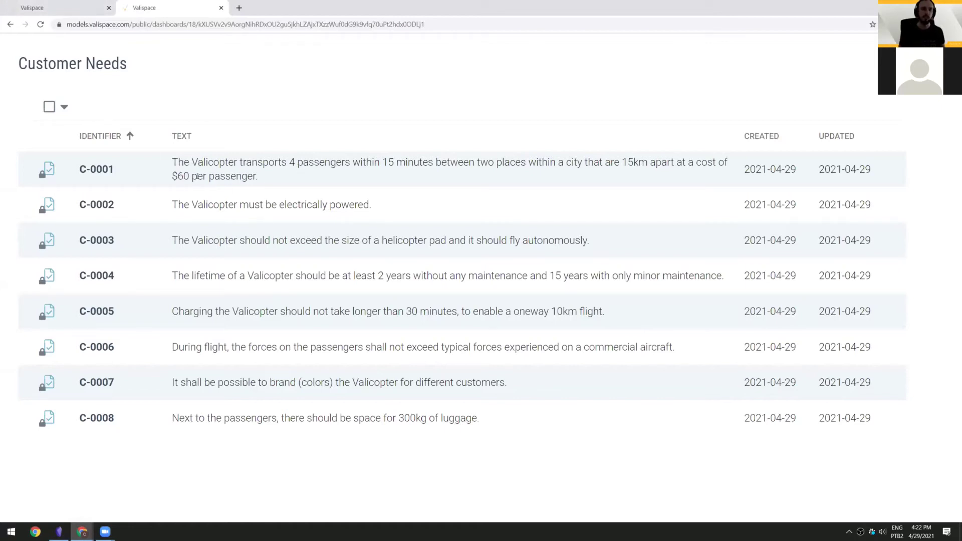
{"action": "middle_click", "coordinate": [169, 4]}
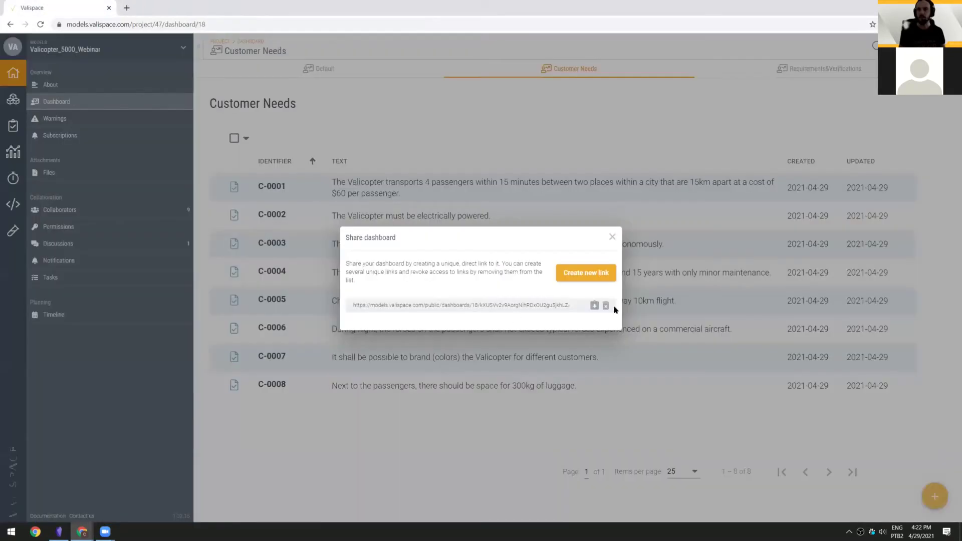
{"action": "left_click", "coordinate": [612, 238]}
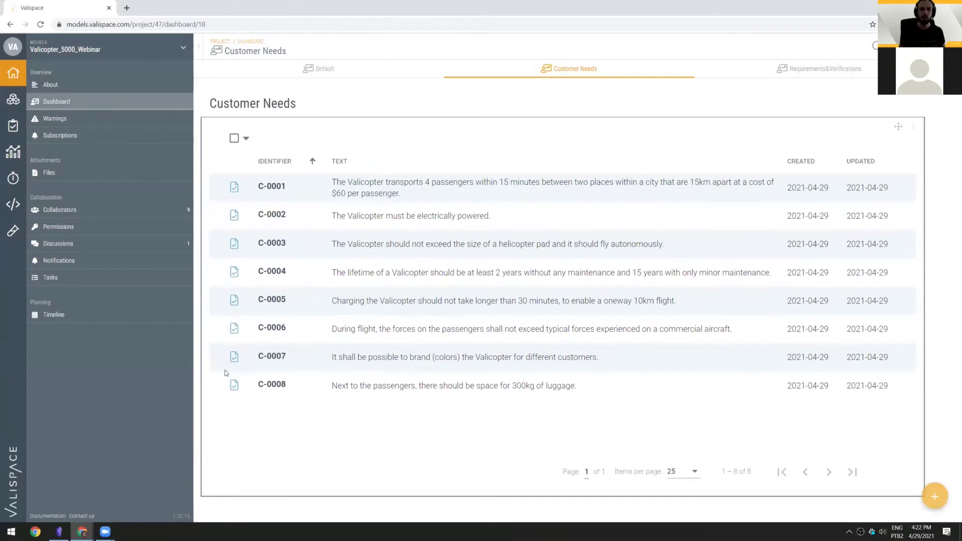
Step: Add the Specification column to the requirements table on the Customer Needs dashboard
{"action": "left_click", "coordinate": [913, 127]}
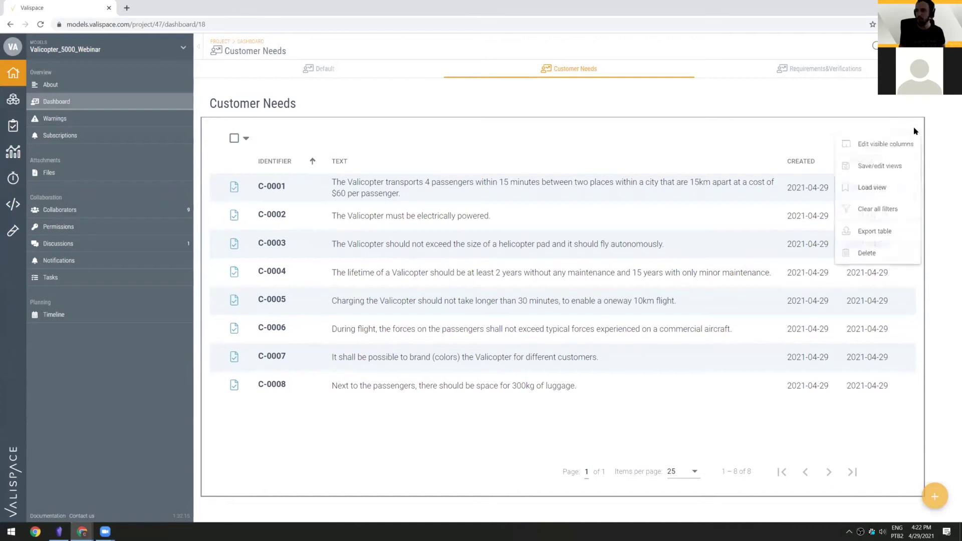
{"action": "left_click", "coordinate": [877, 145]}
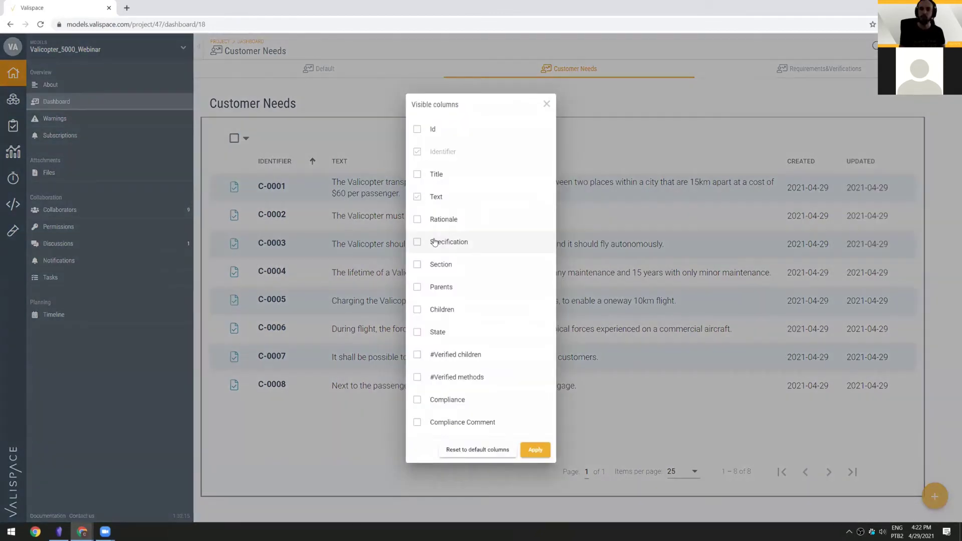
{"action": "left_click", "coordinate": [417, 242]}
{"action": "left_click", "coordinate": [534, 449]}
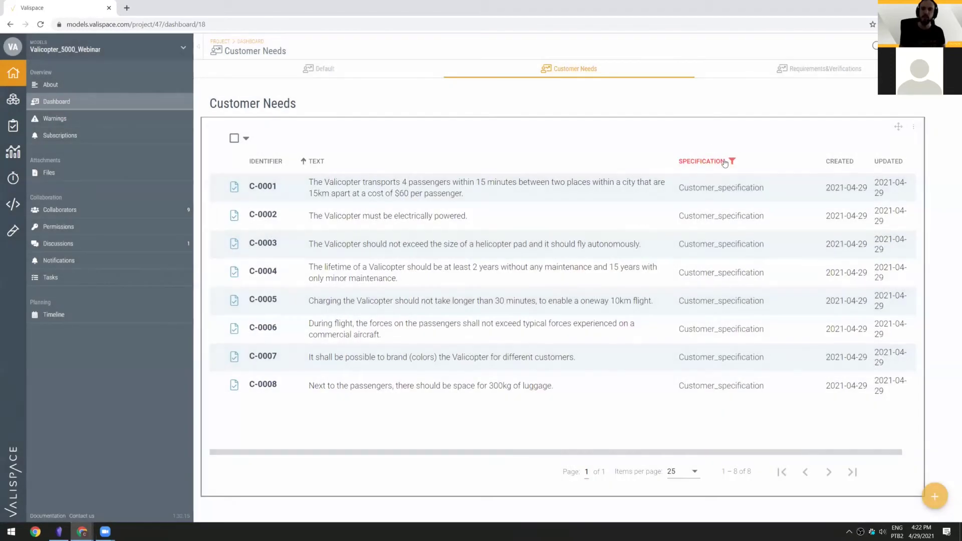
Step: Examine the Customer_specification filter on the Specification column and close it without adding another filter
{"action": "left_click", "coordinate": [731, 161]}
{"action": "left_click", "coordinate": [413, 278]}
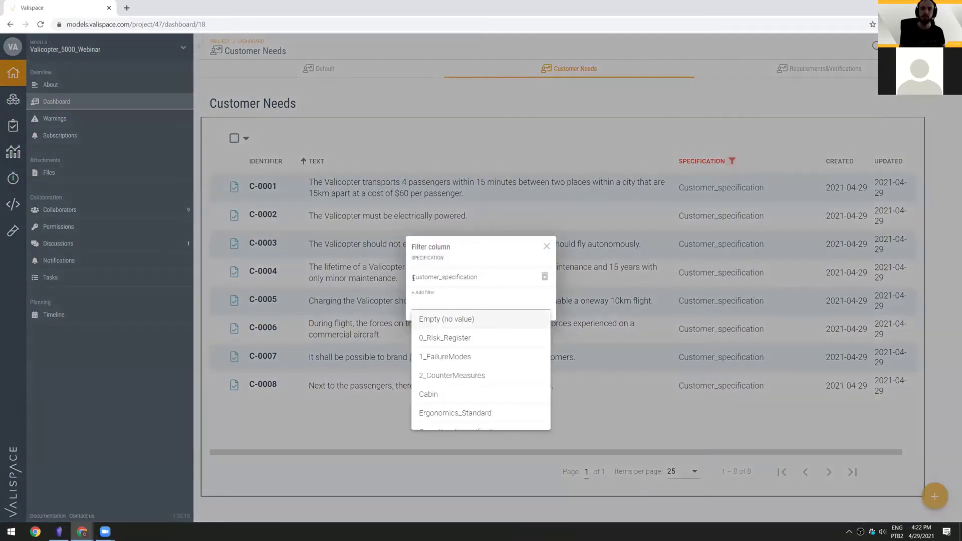
{"action": "left_click_drag", "start_coordinate": [413, 278], "coordinate": [481, 278]}
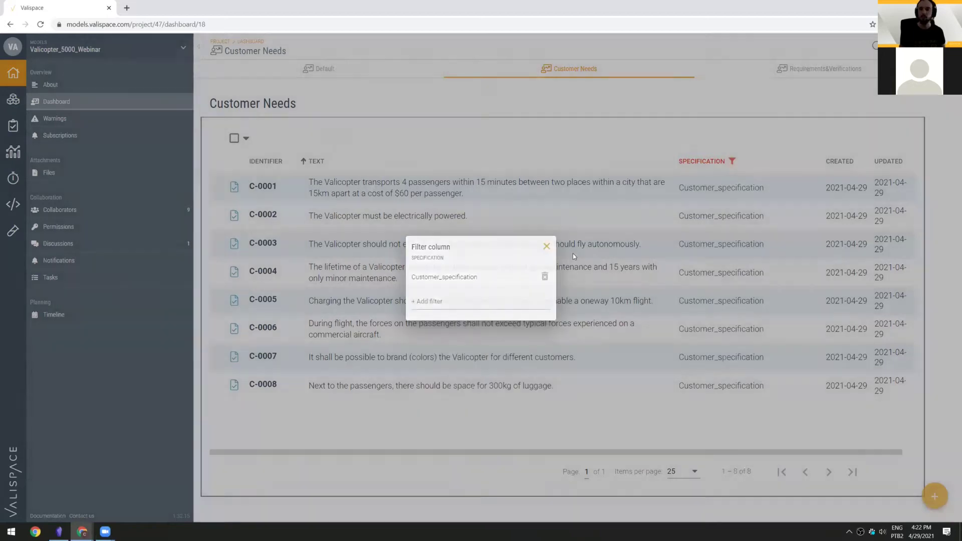
{"action": "left_click", "coordinate": [573, 256]}
Step: Reopen the visible column settings of the Customer Needs table and apply them
{"action": "left_click", "coordinate": [910, 129]}
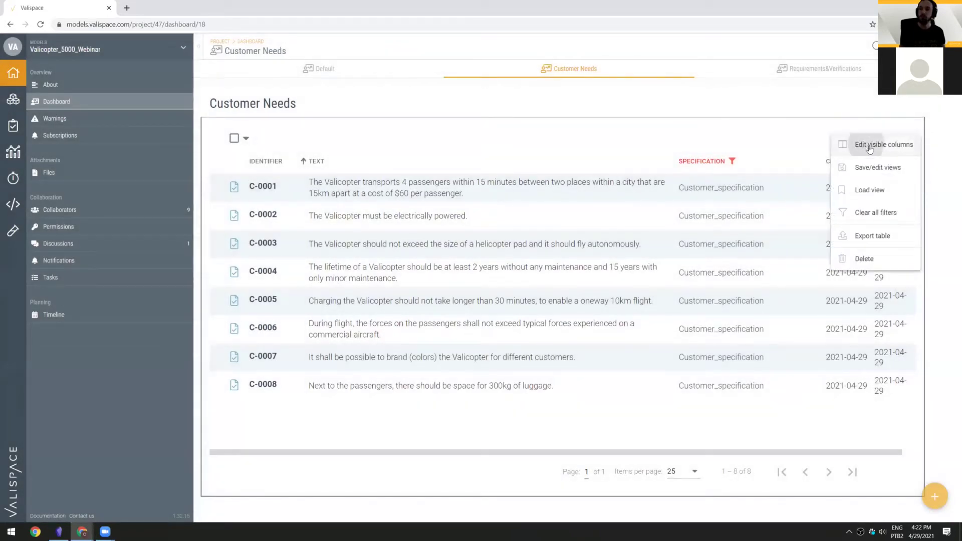
{"action": "left_click", "coordinate": [869, 148]}
{"action": "left_click", "coordinate": [531, 447]}
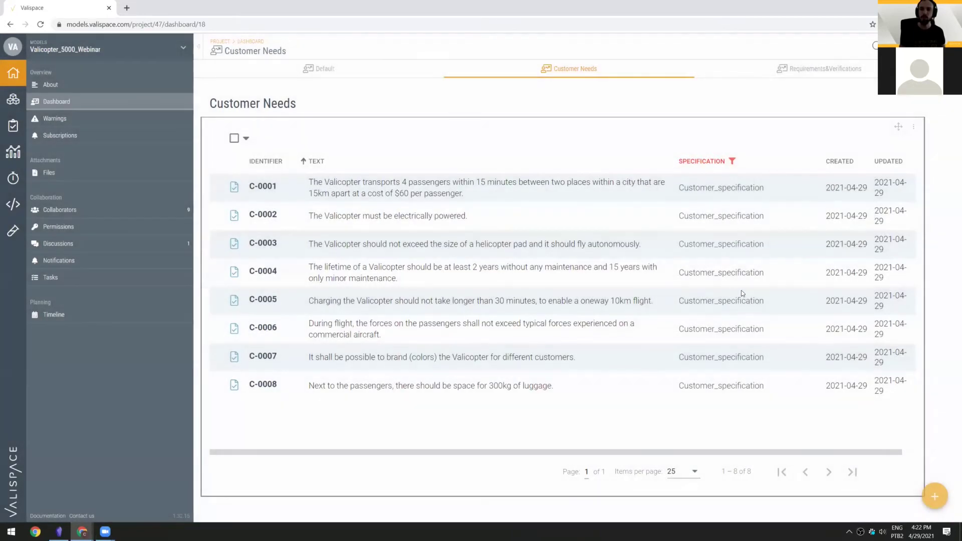
Step: Remove the Specification column from the requirements table on the Customer Needs dashboard
{"action": "left_click", "coordinate": [913, 127]}
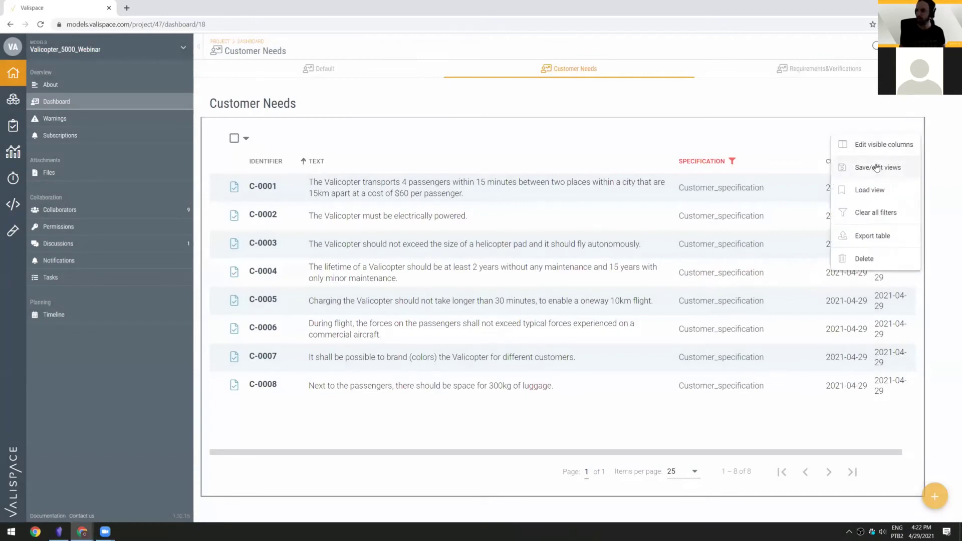
{"action": "left_click", "coordinate": [883, 145]}
{"action": "left_click", "coordinate": [435, 242]}
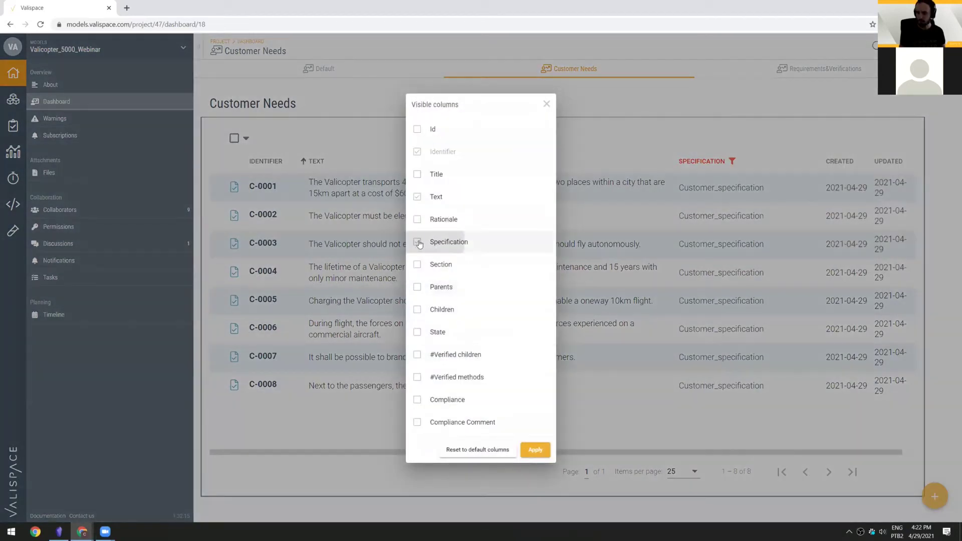
{"action": "left_click", "coordinate": [535, 452]}
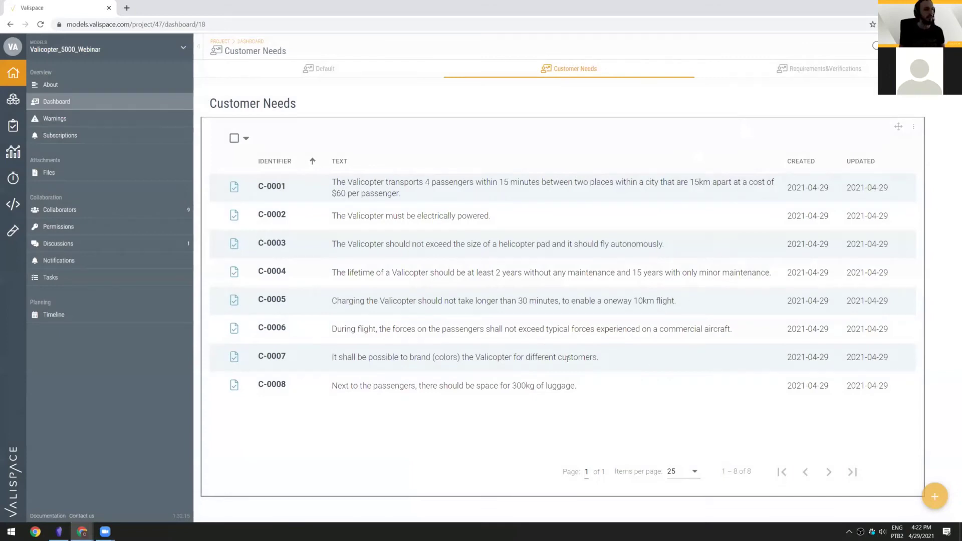
{"action": "scroll", "coordinate": [273, 243], "scroll_direction": "down", "scroll_amount": 1}
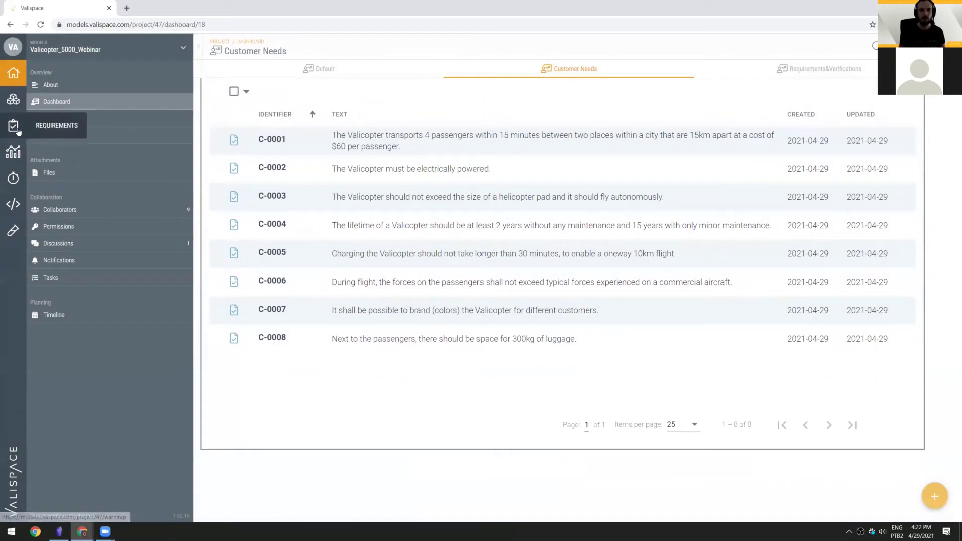
Step: Open the project's requirements, expand the 01 - System Specifications folder and examine its options for creating folders and specifications
{"action": "left_click", "coordinate": [17, 131]}
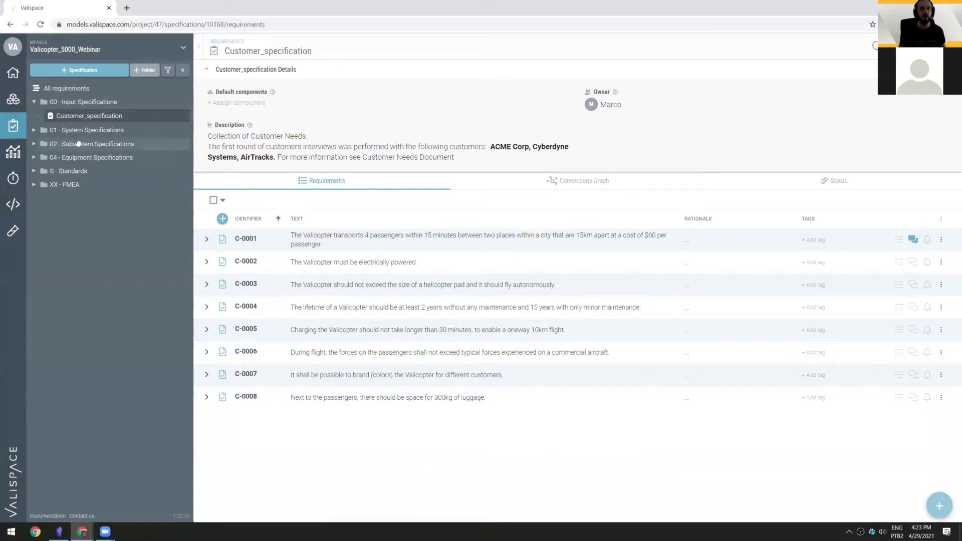
{"action": "left_click", "coordinate": [33, 130]}
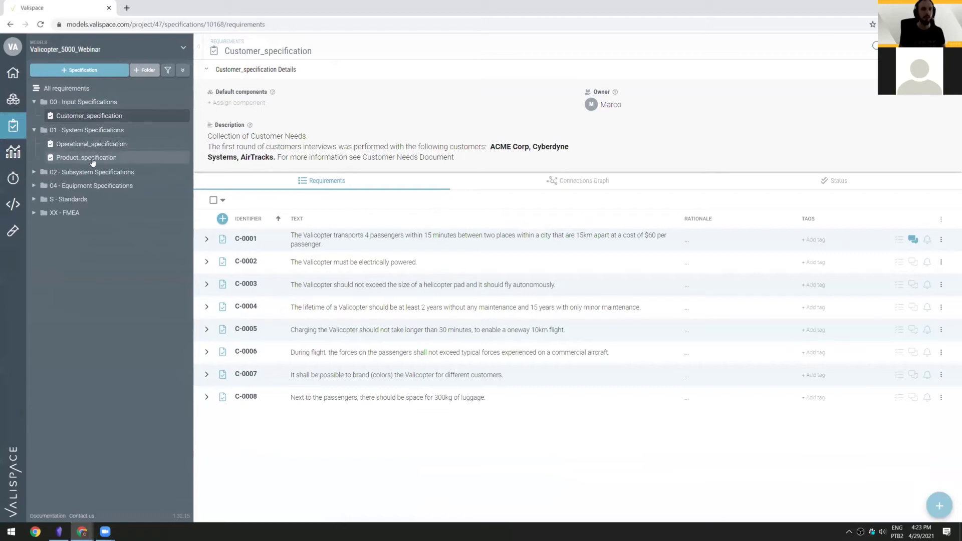
{"action": "right_click", "coordinate": [88, 131]}
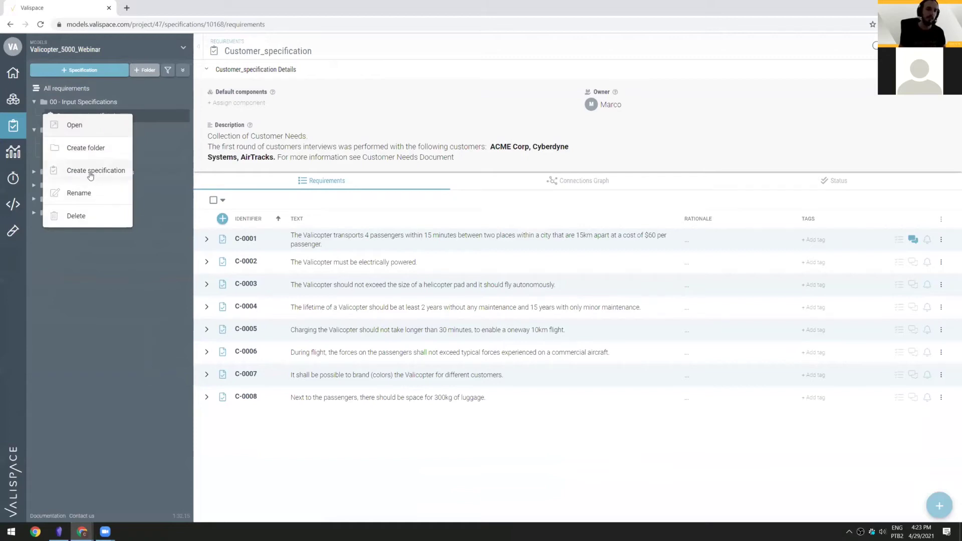
{"action": "left_click", "coordinate": [97, 285]}
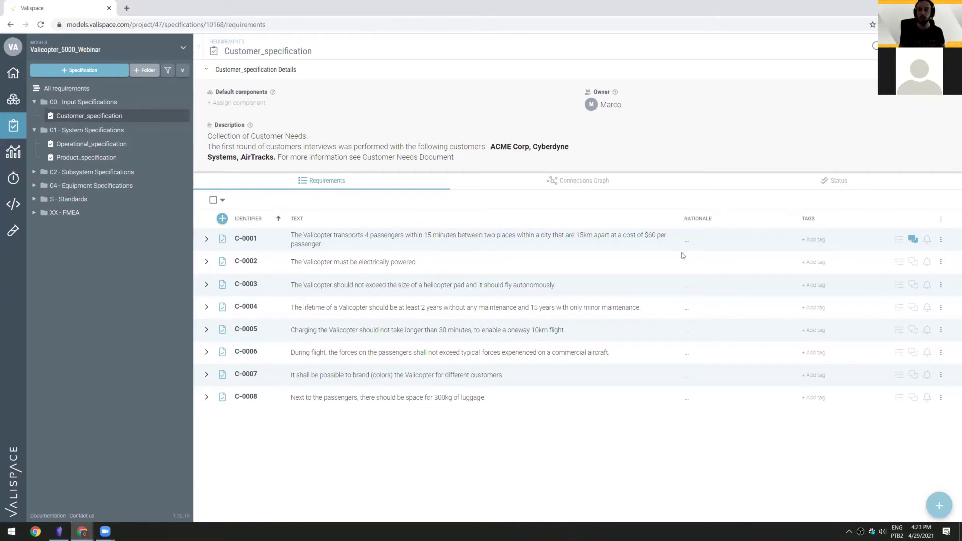
Step: Examine the columns available for the Customer_specification requirements table and close the list without changing it
{"action": "left_click", "coordinate": [941, 218]}
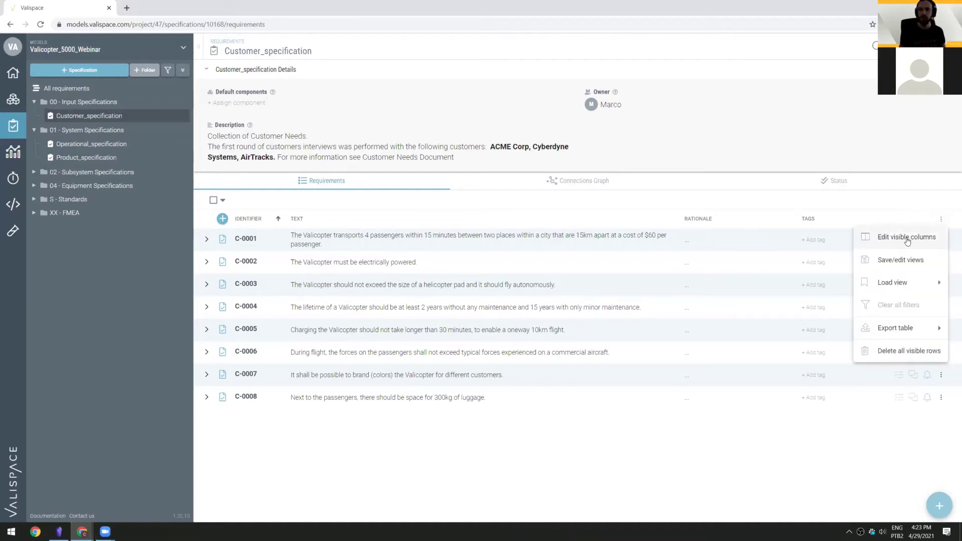
{"action": "left_click", "coordinate": [906, 238]}
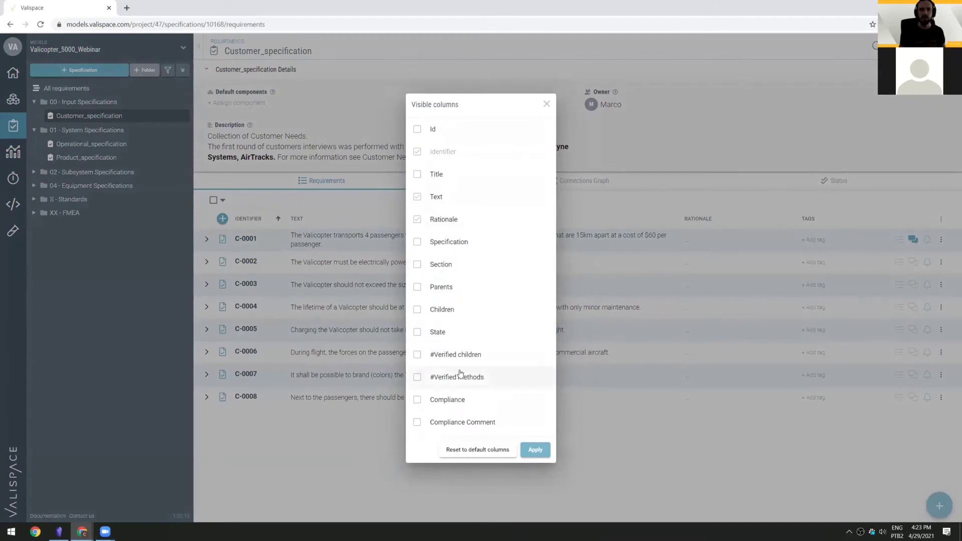
{"action": "scroll", "coordinate": [509, 376], "scroll_direction": "down", "scroll_amount": 1}
{"action": "left_click", "coordinate": [546, 103]}
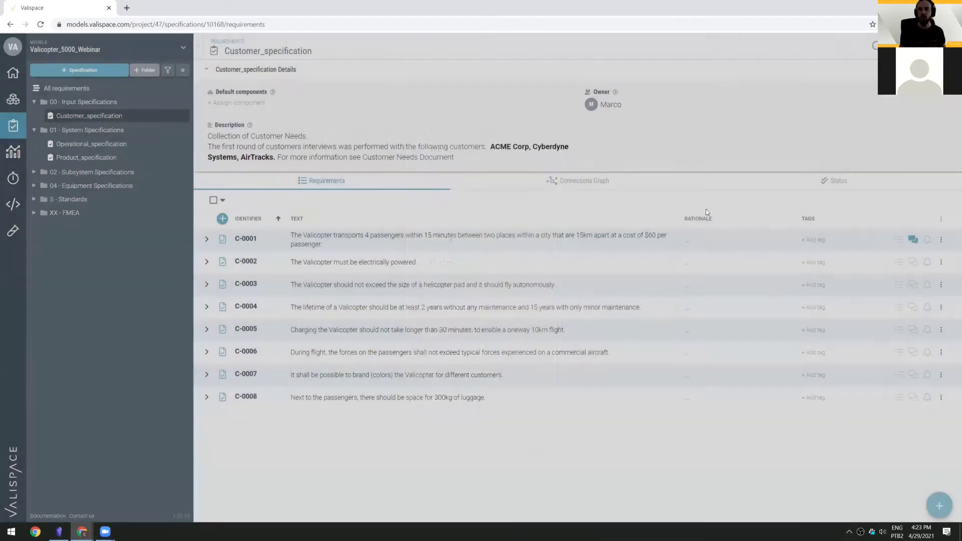
Step: Load the RelationshipView for the Customer_specification requirements table
{"action": "left_click", "coordinate": [940, 219]}
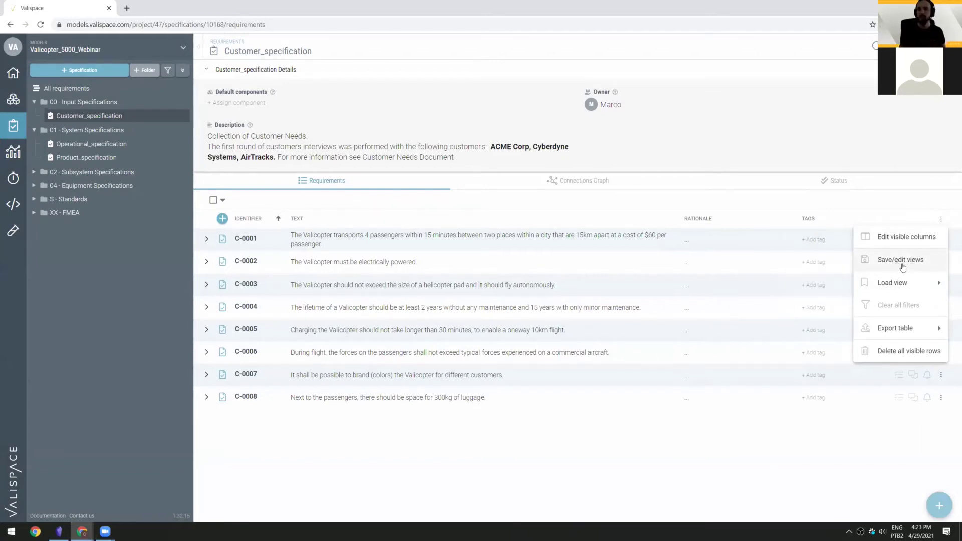
{"action": "mouse_move", "coordinate": [890, 282]}
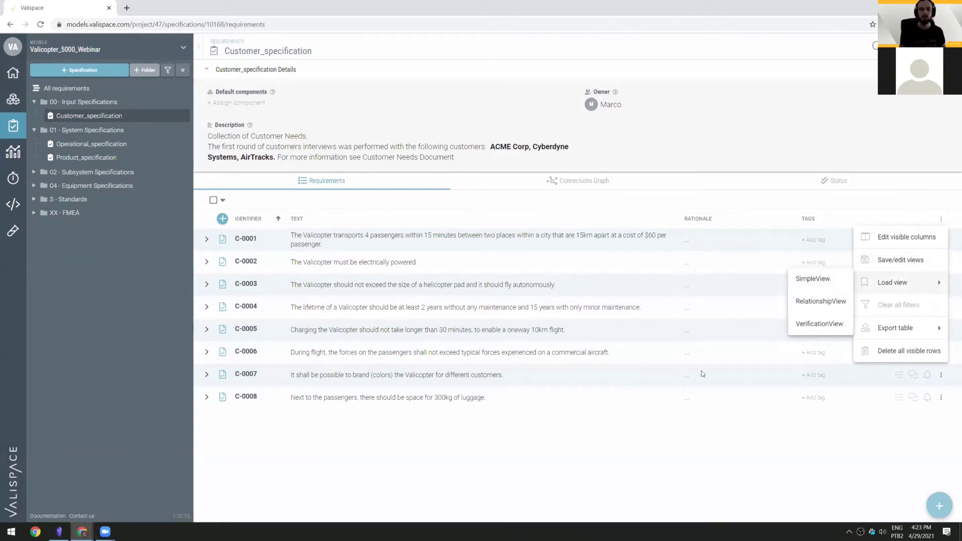
{"action": "left_click", "coordinate": [822, 306]}
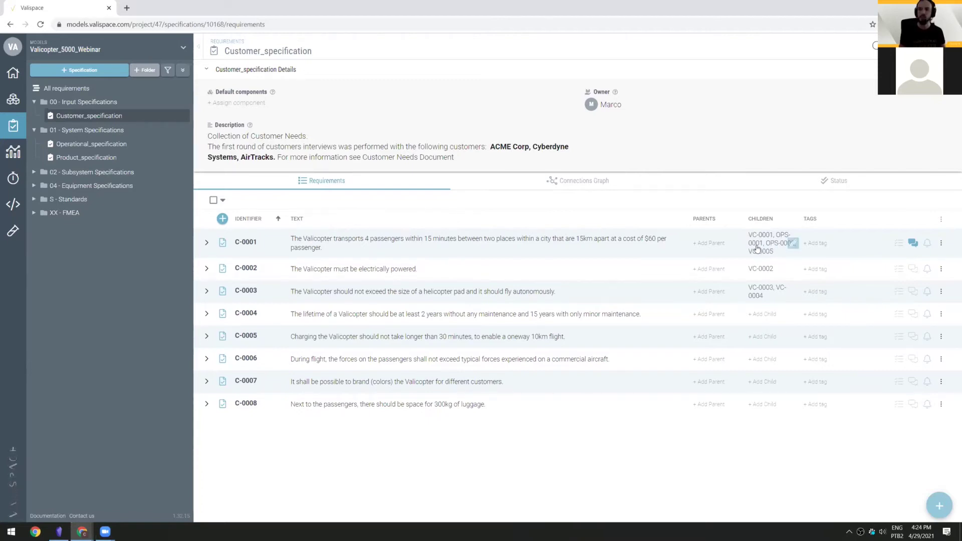
Step: Expand requirement C-0001 and review the child requirements derived from it
{"action": "left_click", "coordinate": [206, 245]}
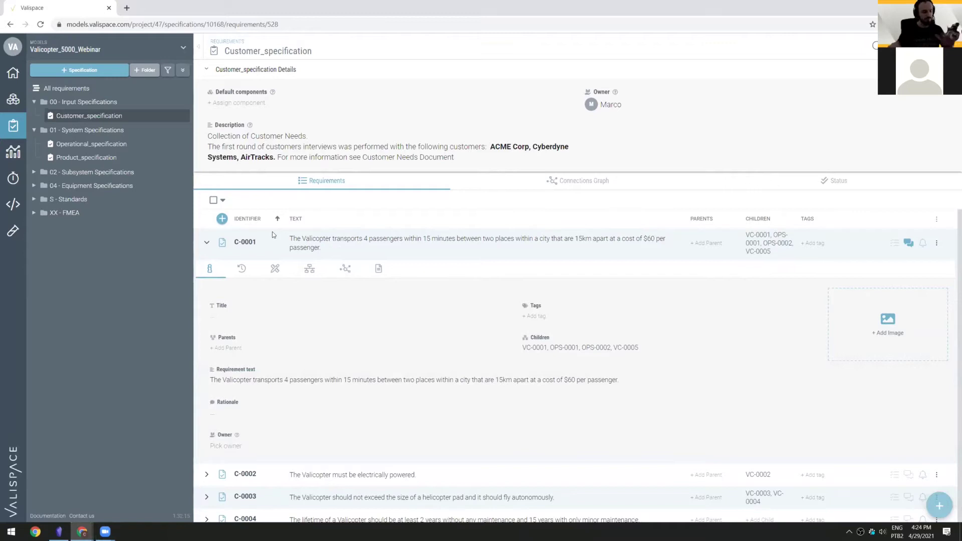
{"action": "left_click", "coordinate": [309, 271]}
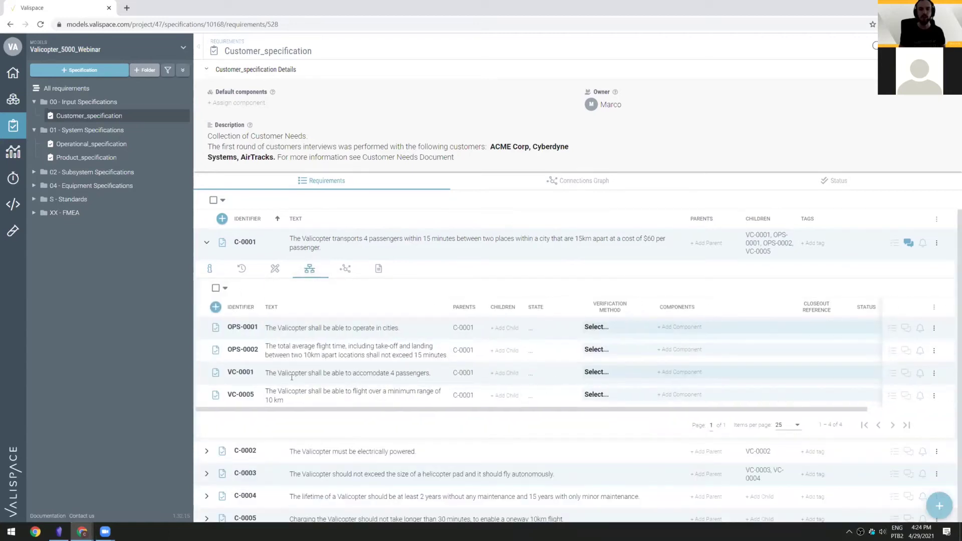
{"action": "scroll", "coordinate": [335, 377], "scroll_direction": "down", "scroll_amount": 1}
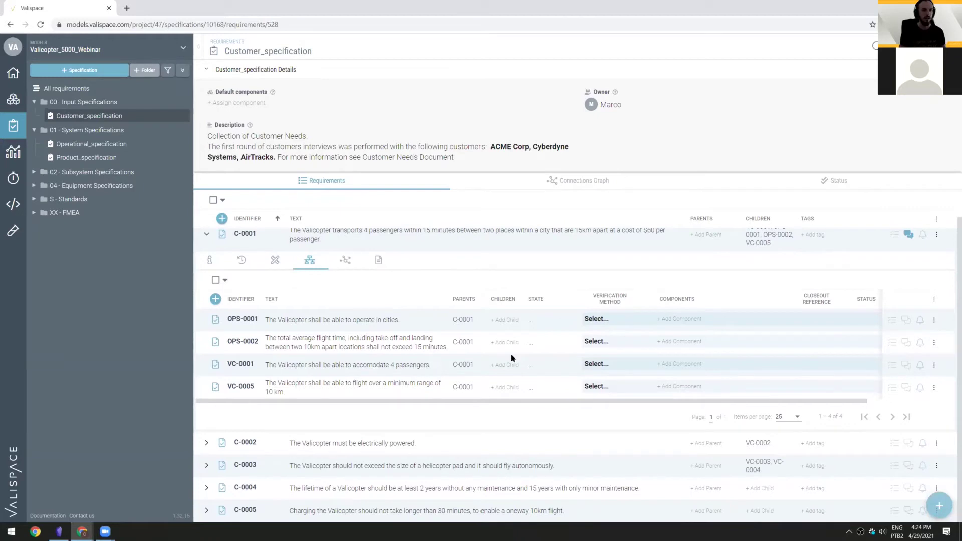
{"action": "scroll", "coordinate": [380, 351], "scroll_direction": "down", "scroll_amount": 1}
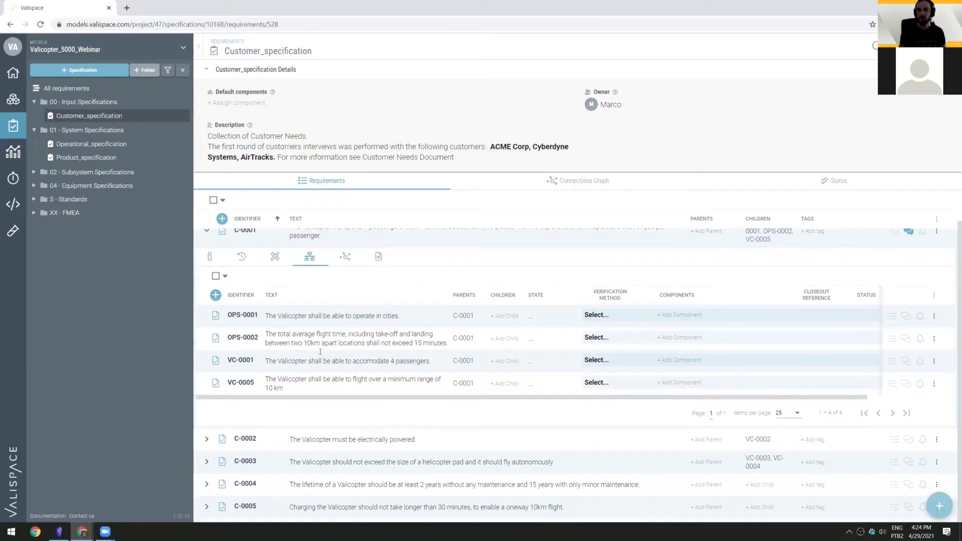
Step: Examine the form for a new child requirement of C-0001 and its specification choices, cancel it and collapse C-0001
{"action": "left_click", "coordinate": [215, 295]}
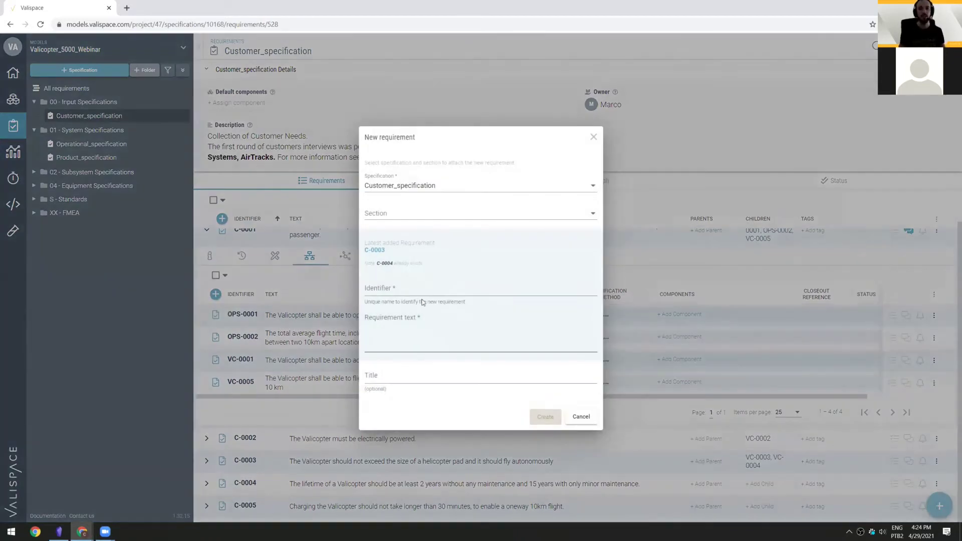
{"action": "left_click", "coordinate": [399, 186]}
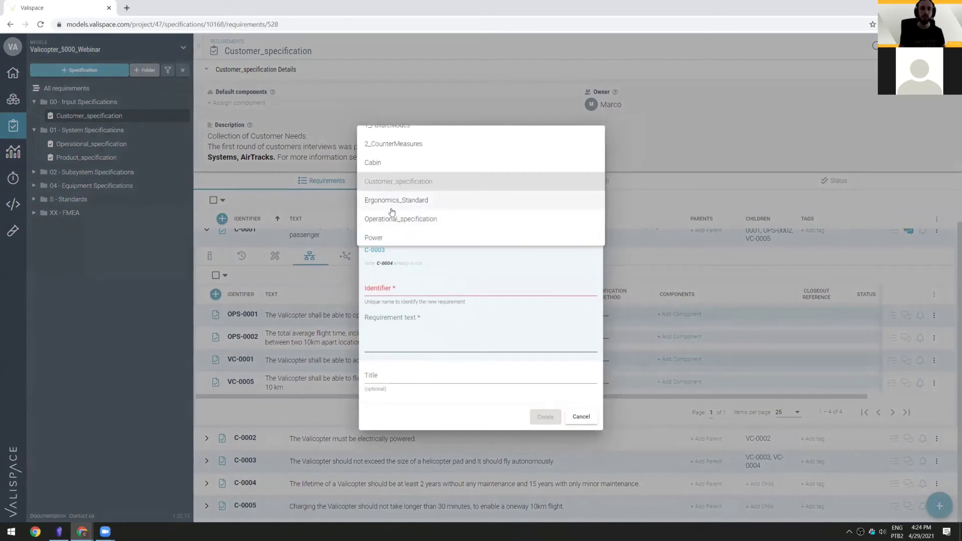
{"action": "left_click", "coordinate": [401, 289]}
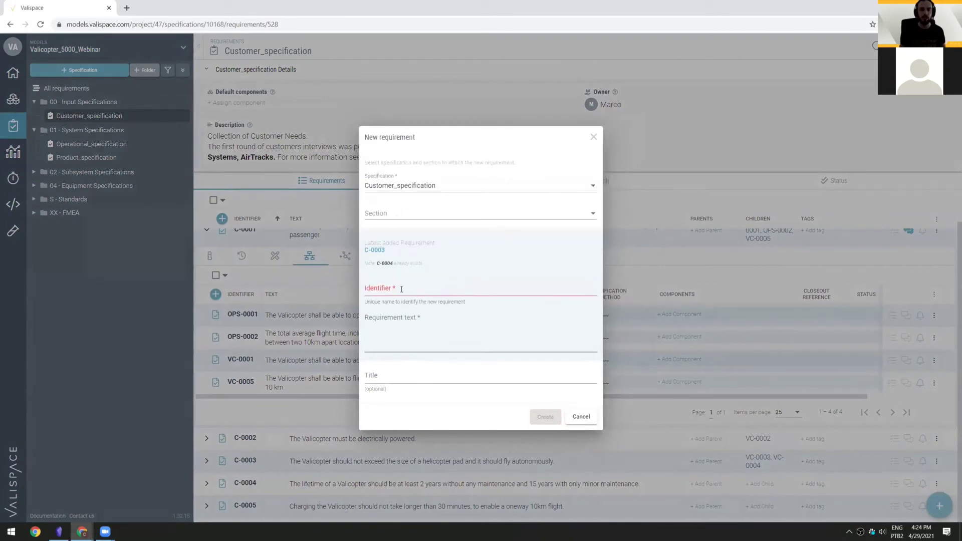
{"action": "key", "text": "Escape"}
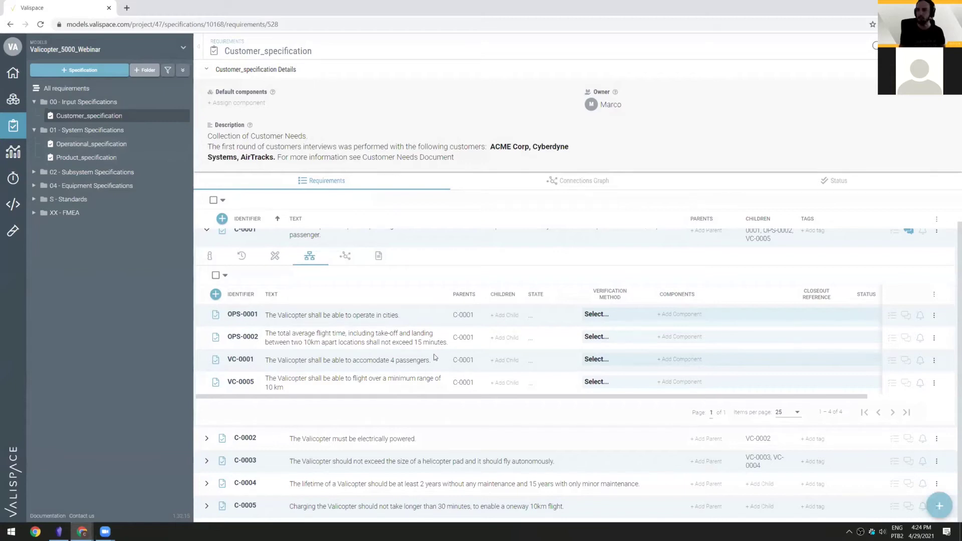
{"action": "scroll", "coordinate": [430, 353], "scroll_direction": "up", "scroll_amount": 1}
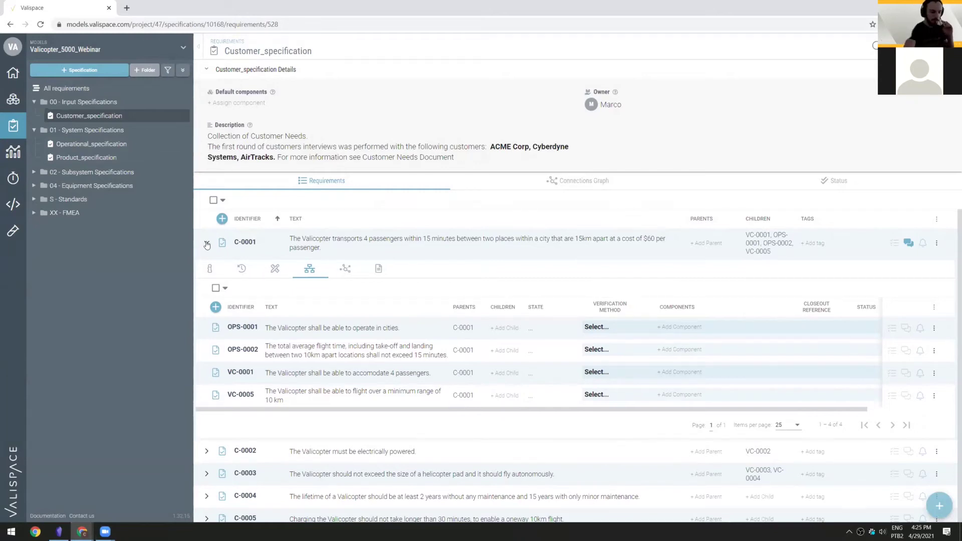
{"action": "left_click", "coordinate": [206, 244]}
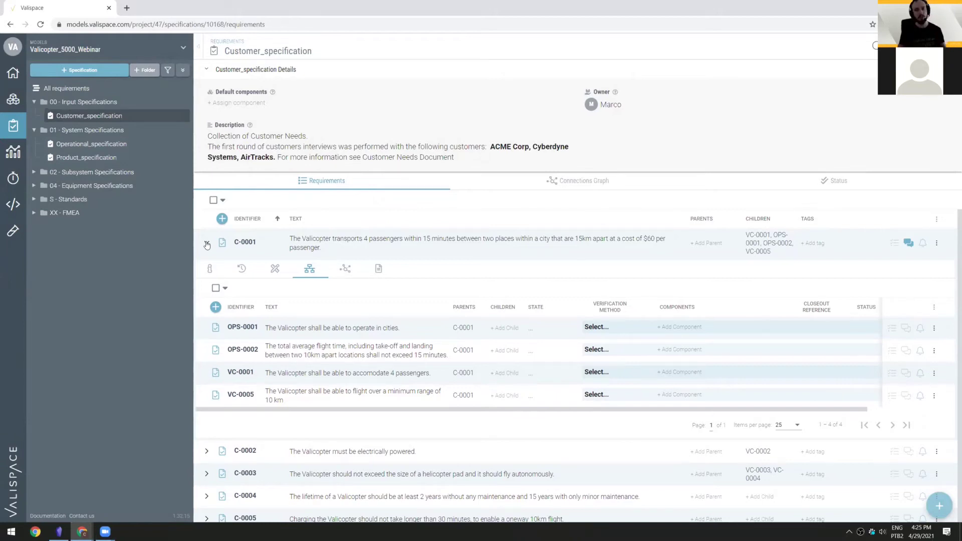
Step: Examine the options for saving the current table view or overriding an existing one, and close them without saving
{"action": "left_click", "coordinate": [940, 219]}
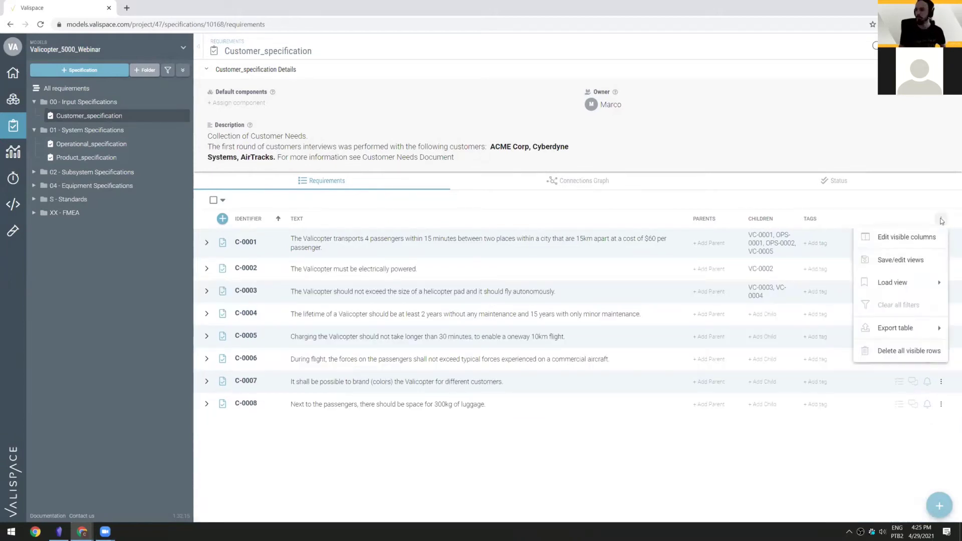
{"action": "left_click", "coordinate": [894, 262]}
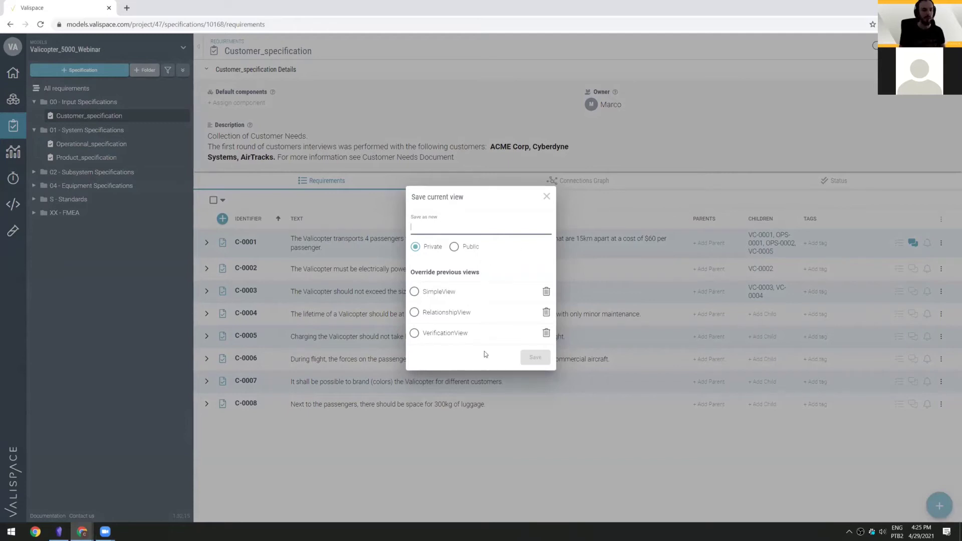
{"action": "left_click", "coordinate": [546, 199]}
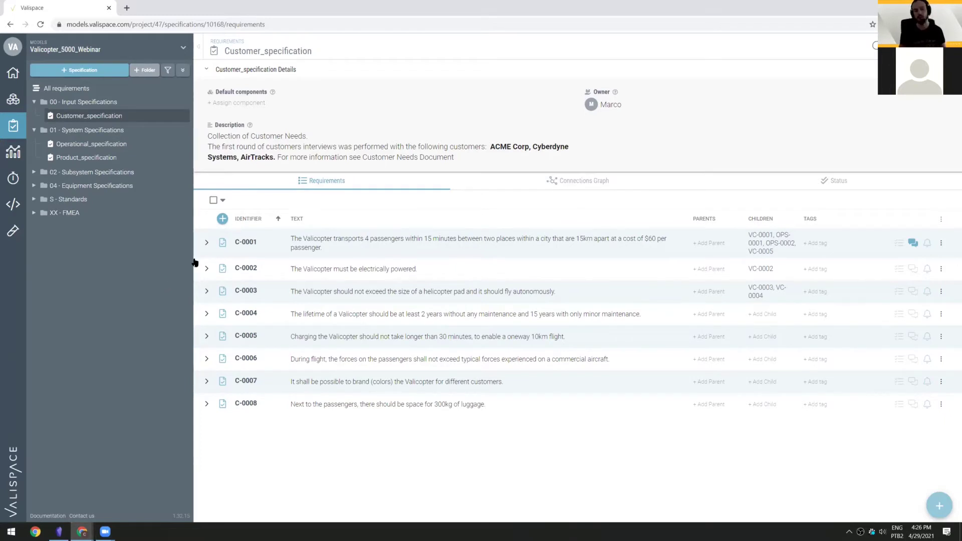
Step: Review the requirements in Operational_specification and Product_specification, including the minimum range requirement VC-0005
{"action": "left_click_drag", "start_coordinate": [193, 303], "coordinate": [195, 303]}
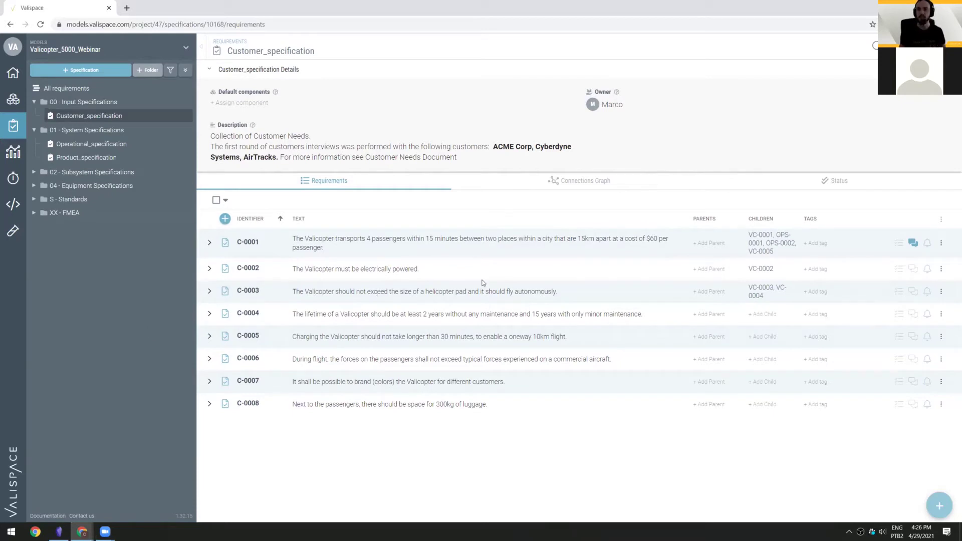
{"action": "left_click", "coordinate": [85, 145]}
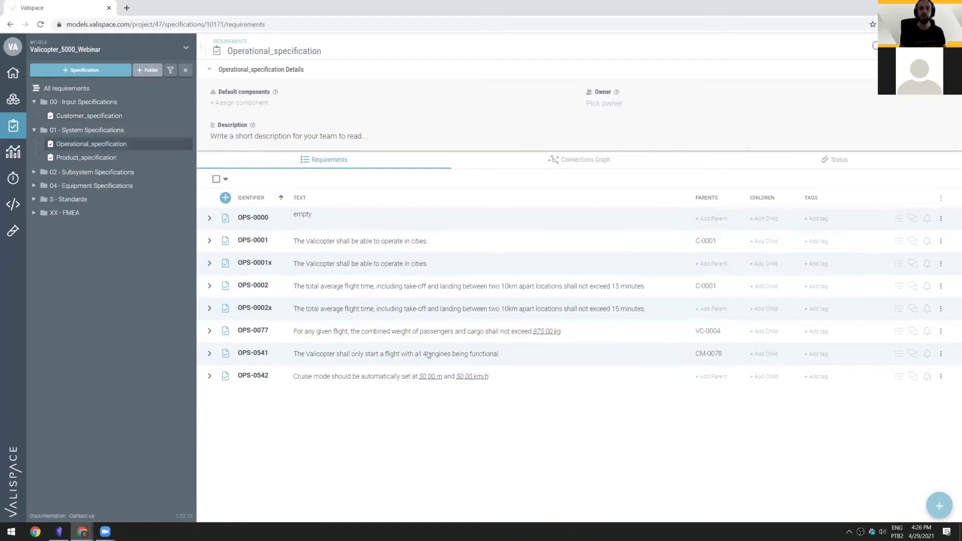
{"action": "left_click", "coordinate": [86, 159]}
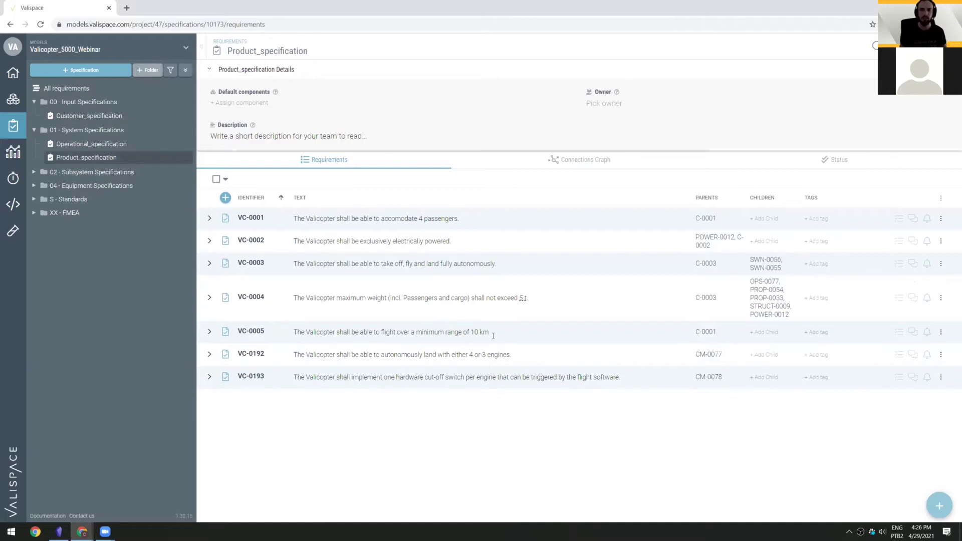
{"action": "left_click_drag", "start_coordinate": [492, 332], "coordinate": [382, 332]}
{"action": "left_click", "coordinate": [457, 410]}
Step: Set the unit of the max_weight_2 property of requirement VC-0004 to kg
{"action": "left_click", "coordinate": [522, 300]}
{"action": "left_click", "coordinate": [208, 298]}
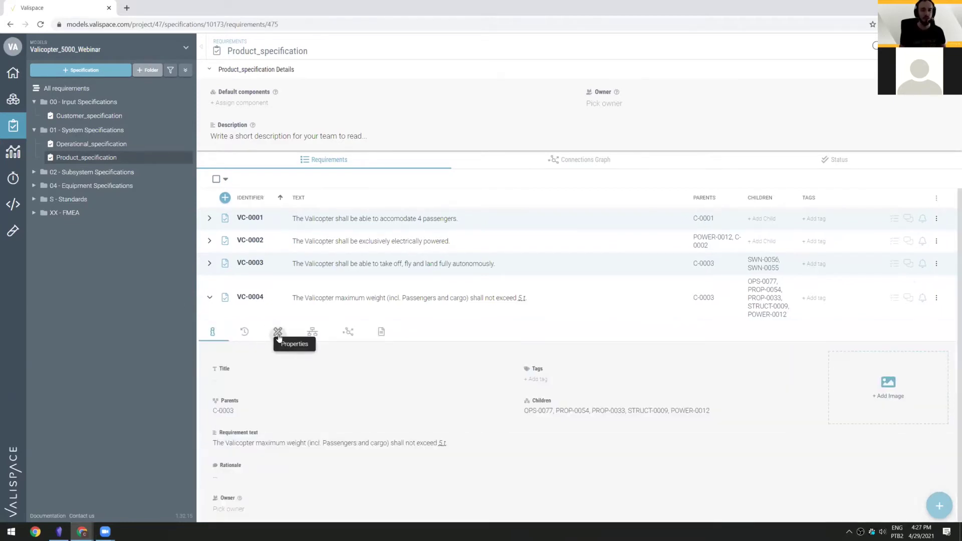
{"action": "left_click", "coordinate": [278, 332]}
{"action": "scroll", "coordinate": [463, 342], "scroll_direction": "down", "scroll_amount": 1}
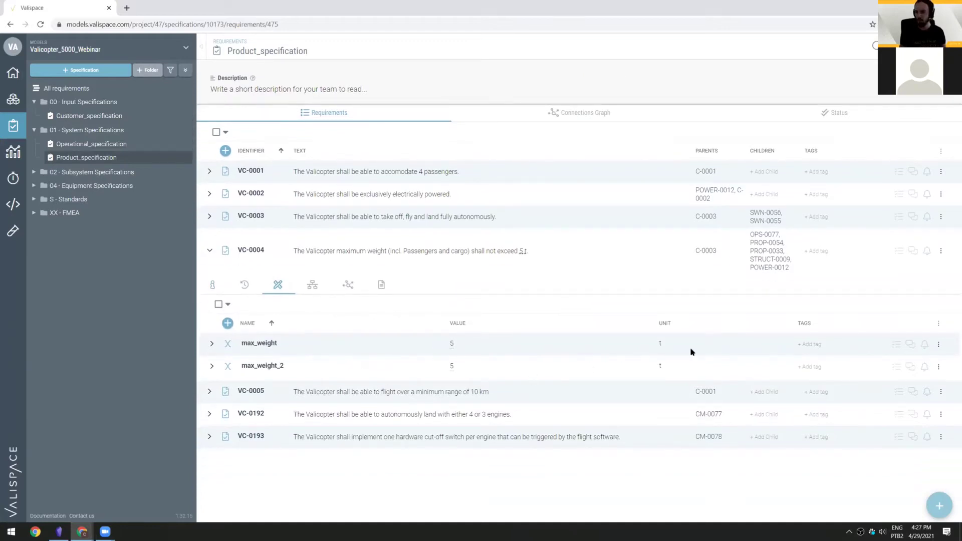
{"action": "left_click", "coordinate": [662, 369]}
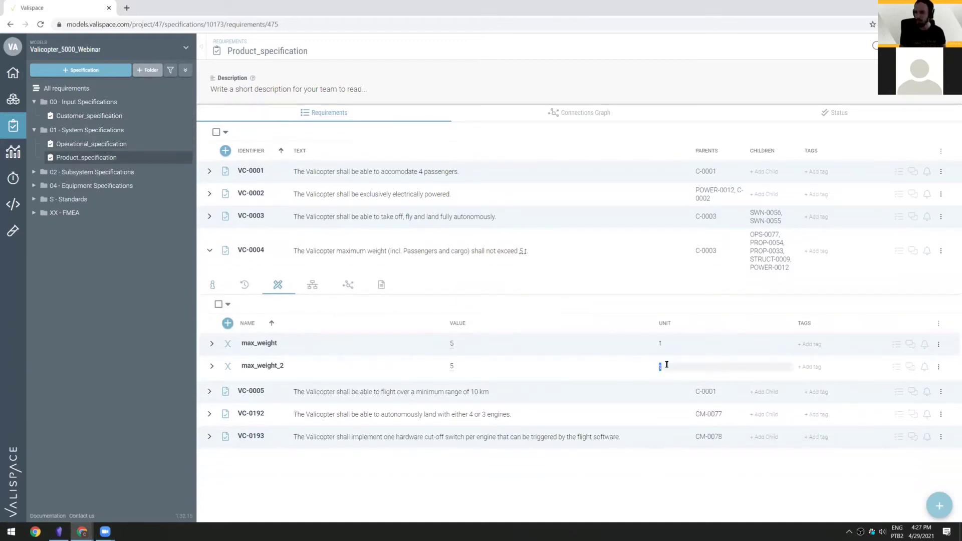
{"action": "type", "text": "kg"}
{"action": "key", "text": "Return"}
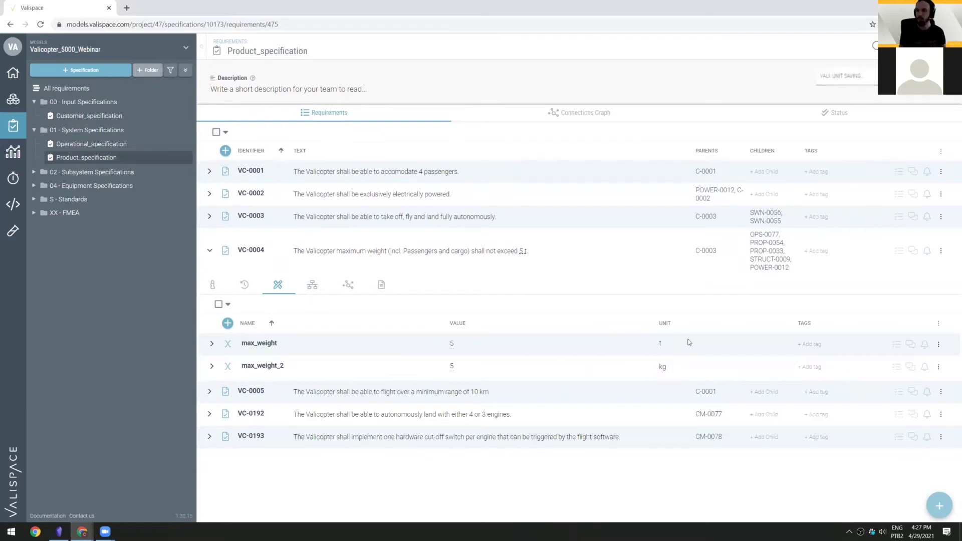
Step: Set the unit of the max_weight property of requirement VC-0004 to kg
{"action": "left_click", "coordinate": [660, 344]}
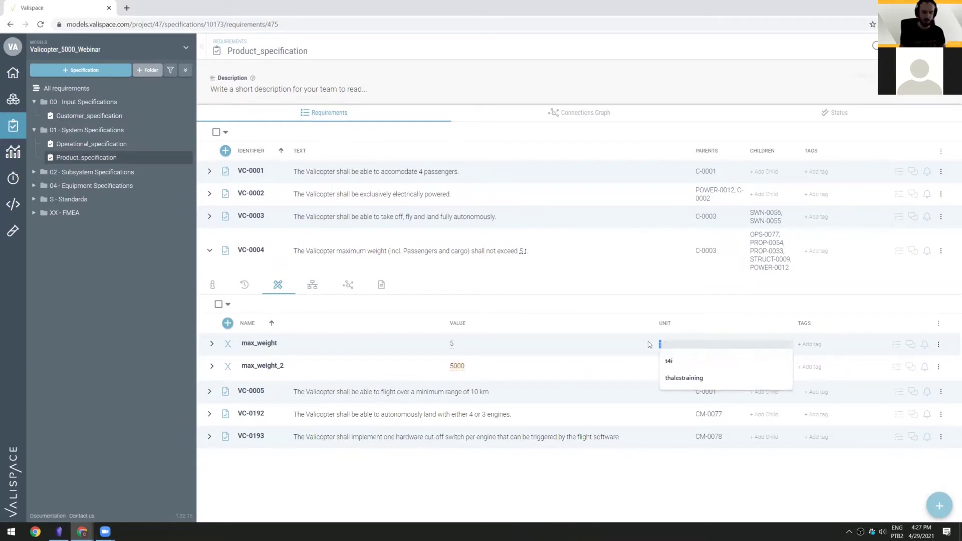
{"action": "type", "text": "kg"}
{"action": "key", "text": "Return"}
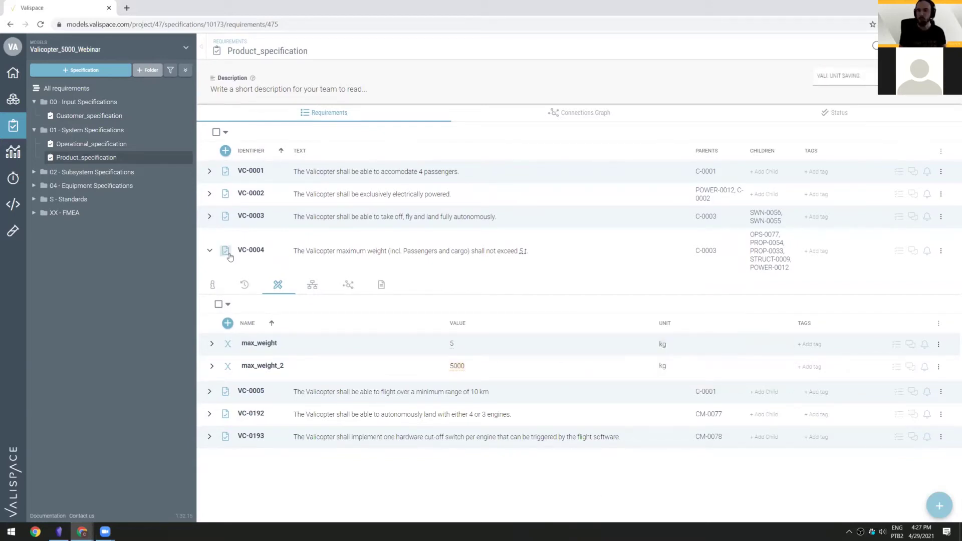
Step: Show the max_weight value in the text of VC-0004 with 2 decimal places
{"action": "mouse_move", "coordinate": [526, 251]}
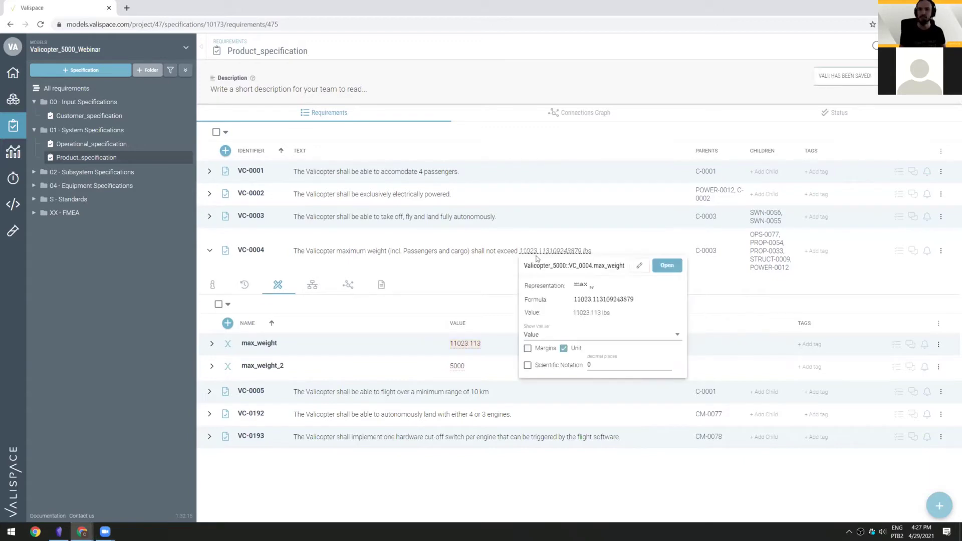
{"action": "mouse_move", "coordinate": [557, 243]}
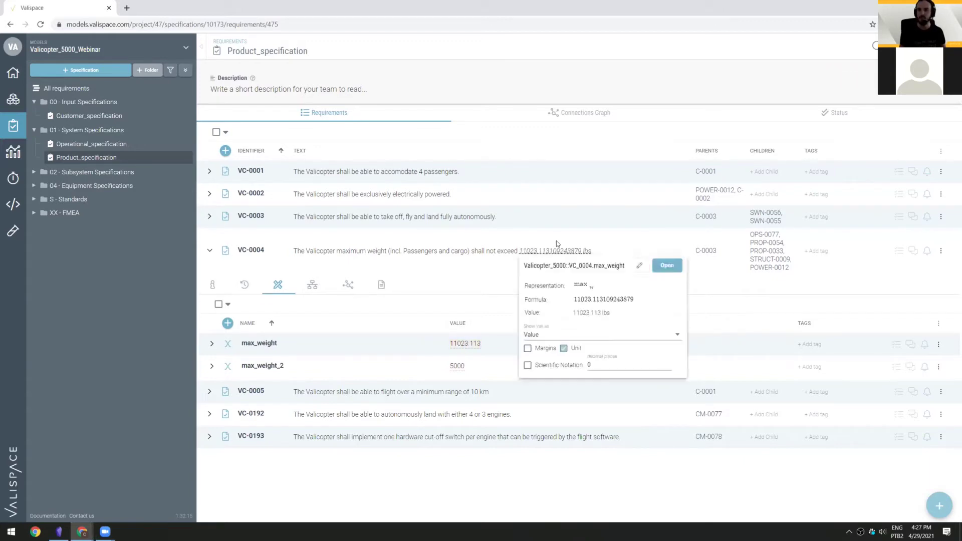
{"action": "left_click", "coordinate": [597, 364]}
{"action": "type", "text": "2"}
Step: Convert the max_weight property from lbs to kg and collapse VC-0004
{"action": "left_click", "coordinate": [667, 343]}
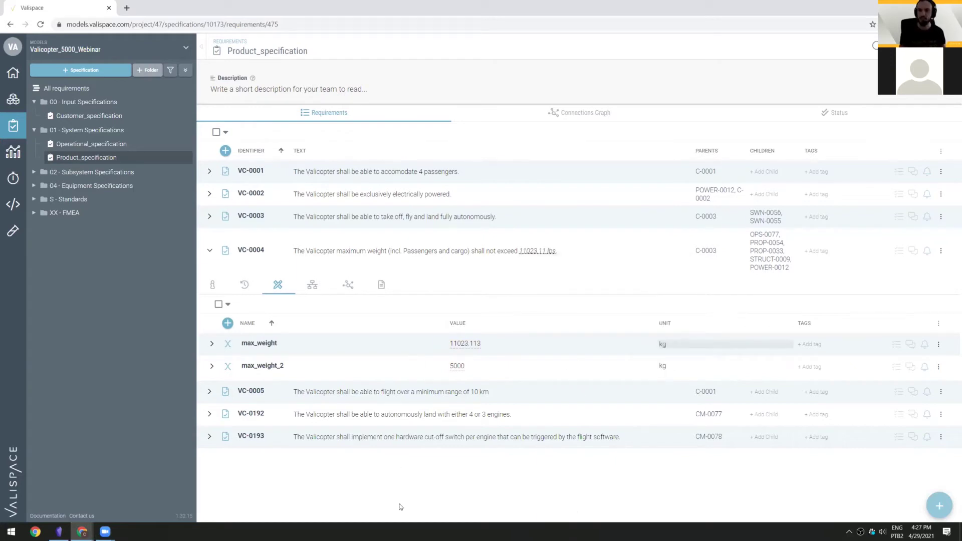
{"action": "left_click", "coordinate": [274, 478]}
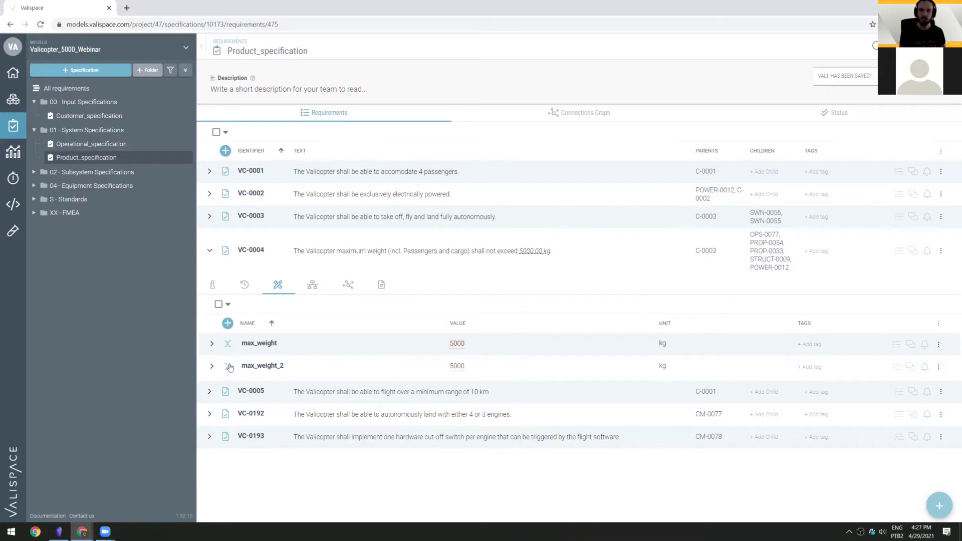
{"action": "left_click", "coordinate": [210, 252]}
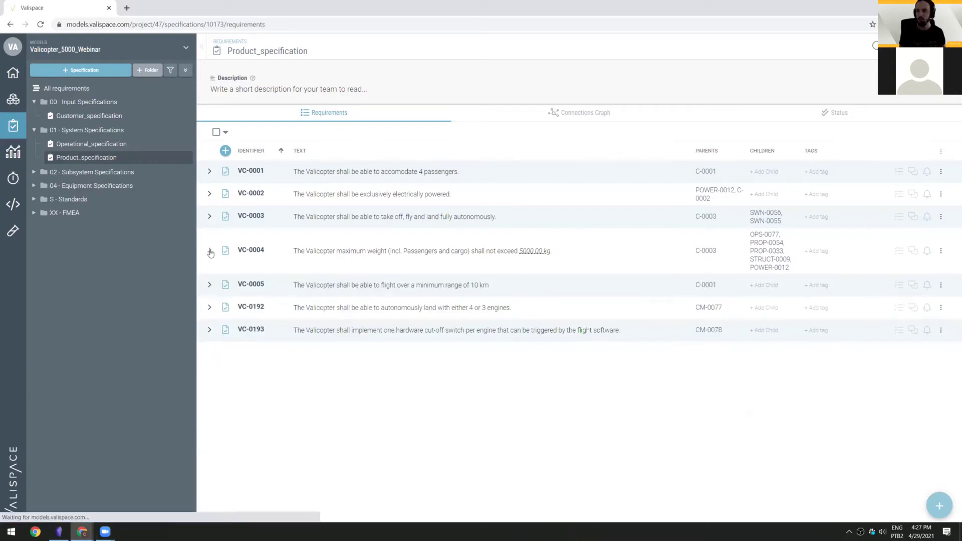
Step: Remove the fixed "10 km" from the end of the text of requirement VC-0005
{"action": "left_click", "coordinate": [476, 283]}
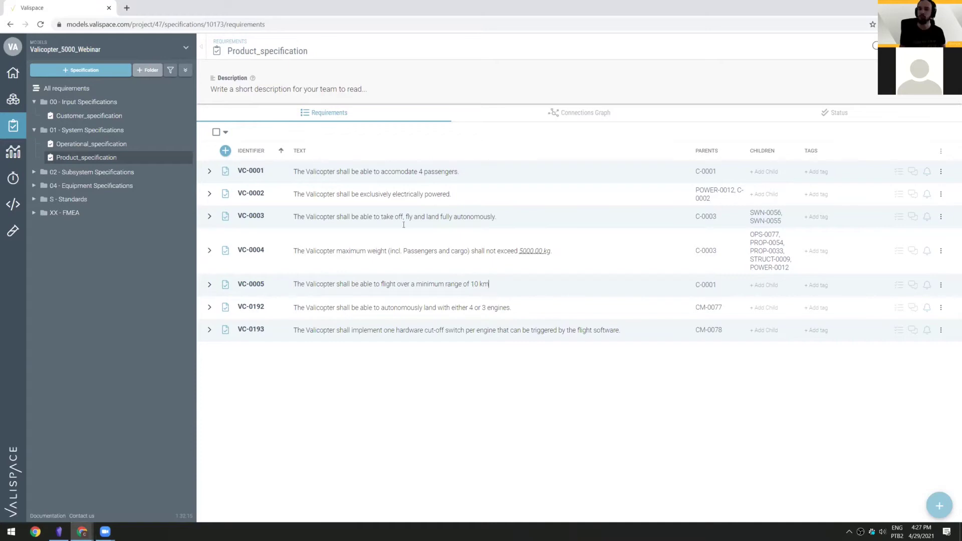
{"action": "left_click", "coordinate": [490, 285], "text": "shift"}
{"action": "key", "text": "BackSpace"}
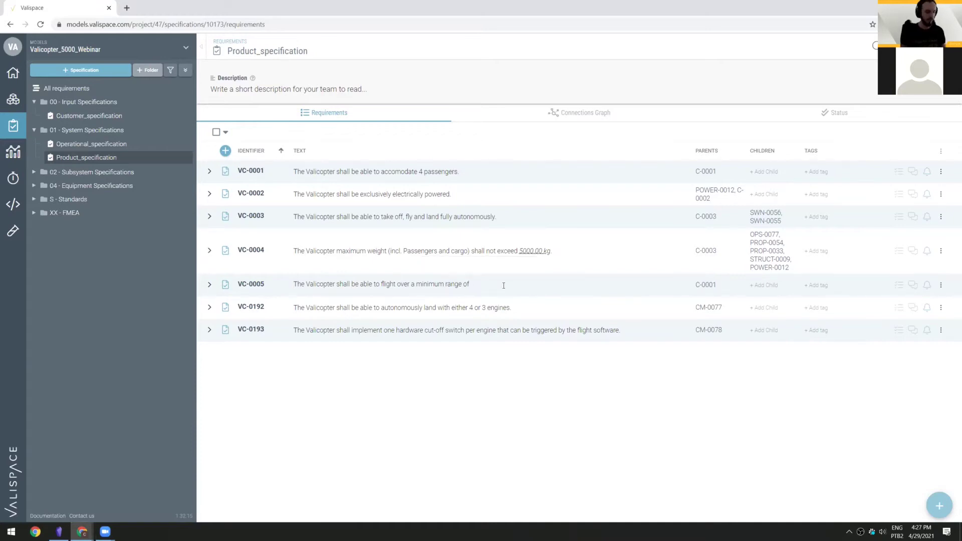
Step: Create a Vali named Max_range with formula 10 and unit km, and insert it at the end of the VC-0005 text
{"action": "type", "text": "$"}
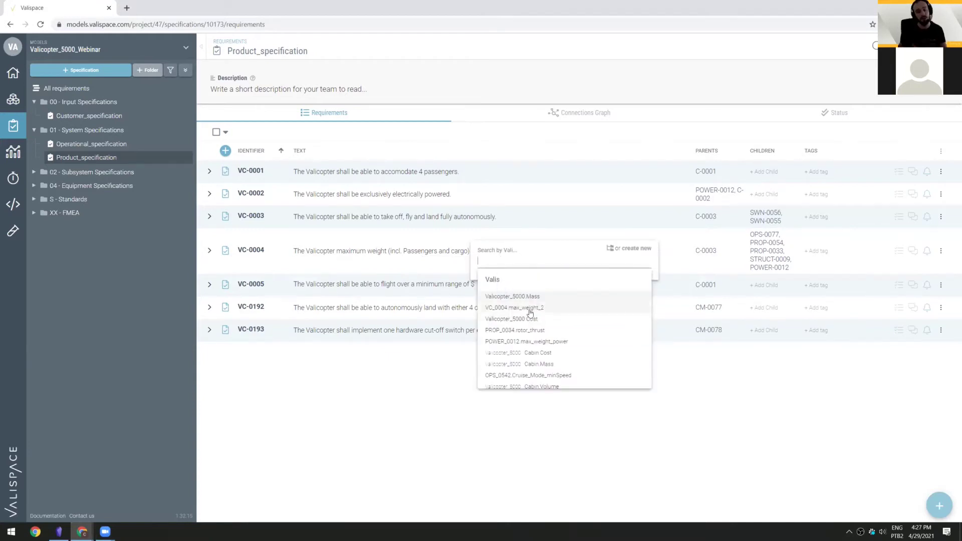
{"action": "left_click", "coordinate": [632, 248]}
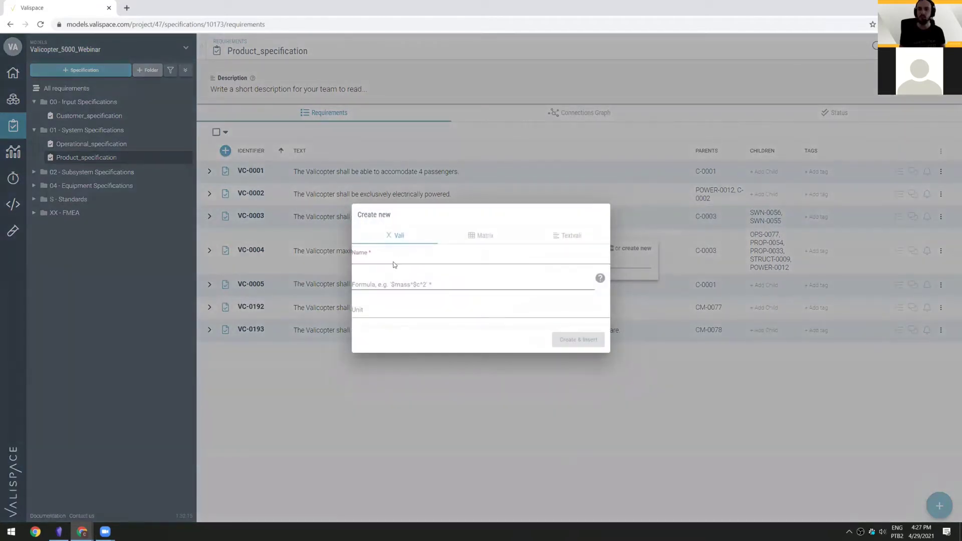
{"action": "left_click", "coordinate": [387, 257]}
{"action": "type", "text": "Max_range"}
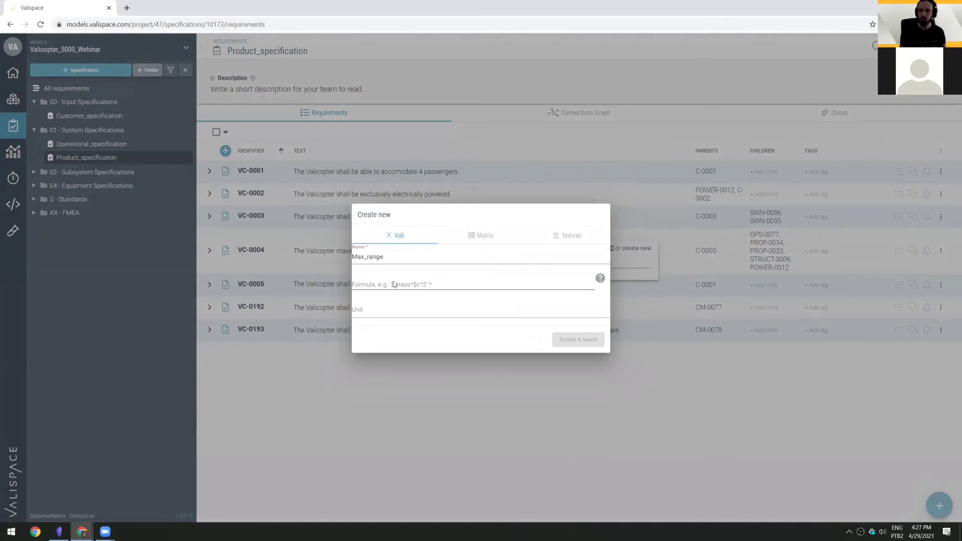
{"action": "left_click", "coordinate": [395, 283]}
{"action": "type", "text": "140"}
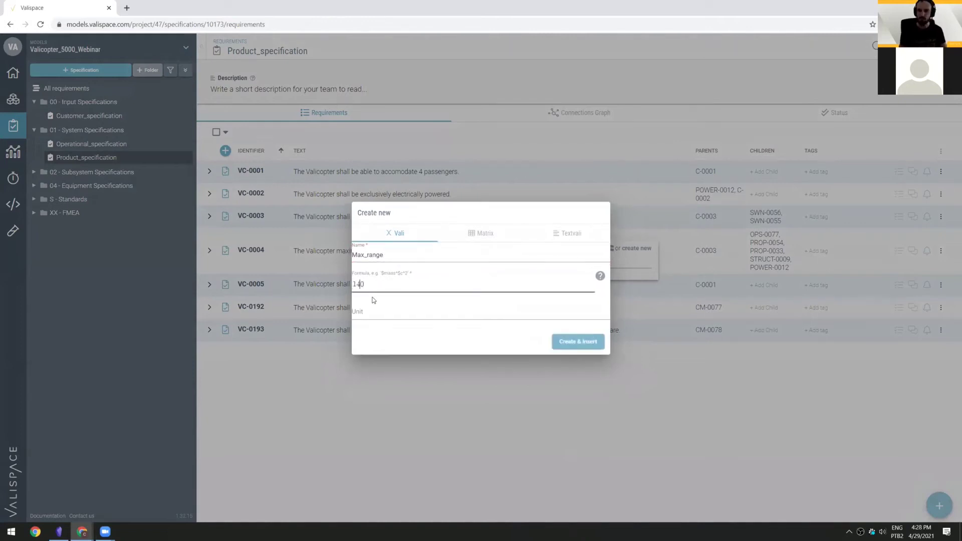
{"action": "left_click", "coordinate": [373, 308]}
{"action": "type", "text": "kgh"}
{"action": "key", "text": "BackSpace"}
{"action": "key", "text": "BackSpace"}
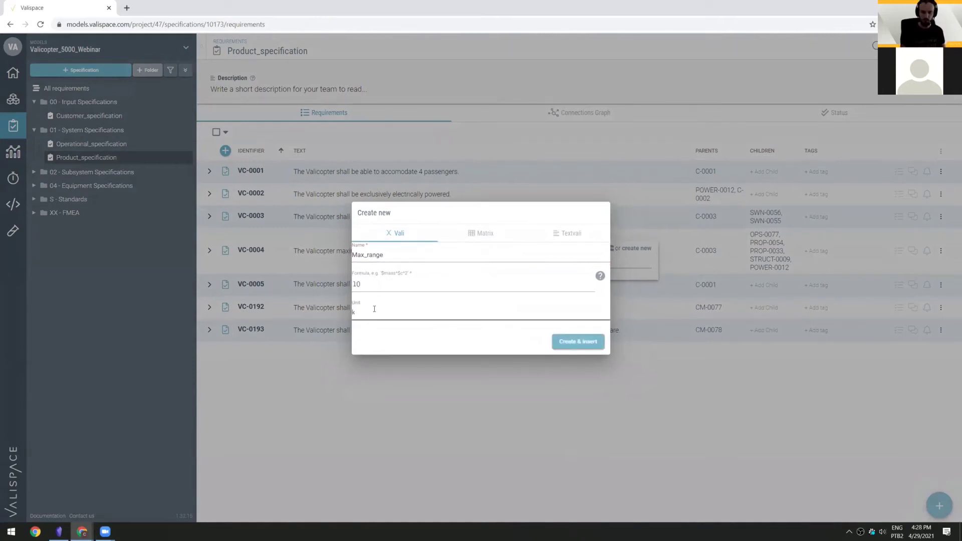
{"action": "type", "text": "m"}
{"action": "left_click", "coordinate": [574, 343]}
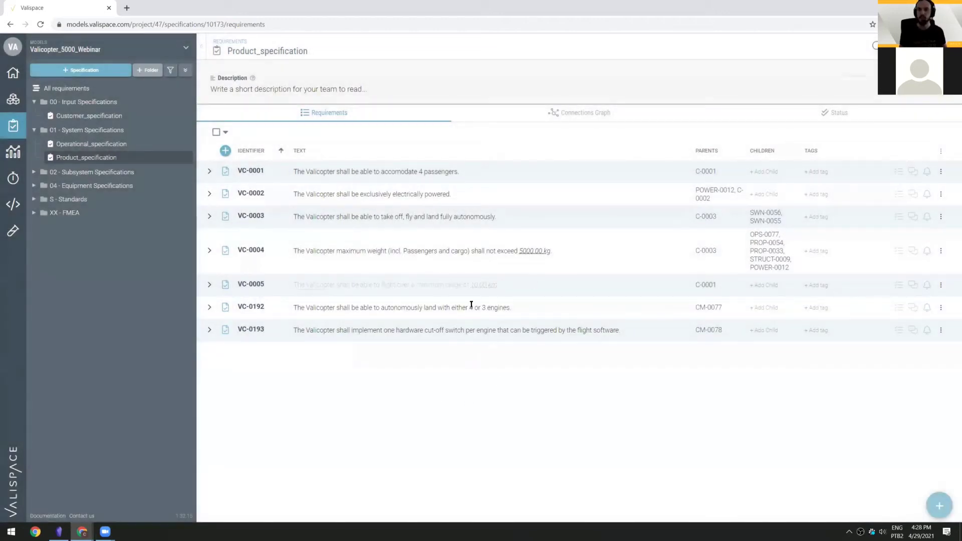
Step: Examine the details of the Max_range value embedded in requirement VC-0005
{"action": "left_click", "coordinate": [485, 286]}
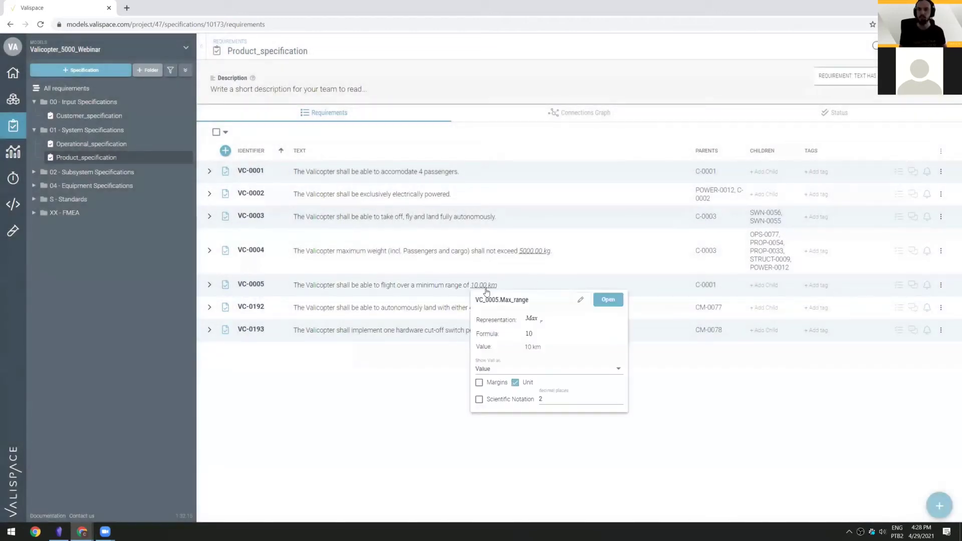
{"action": "left_click", "coordinate": [351, 411]}
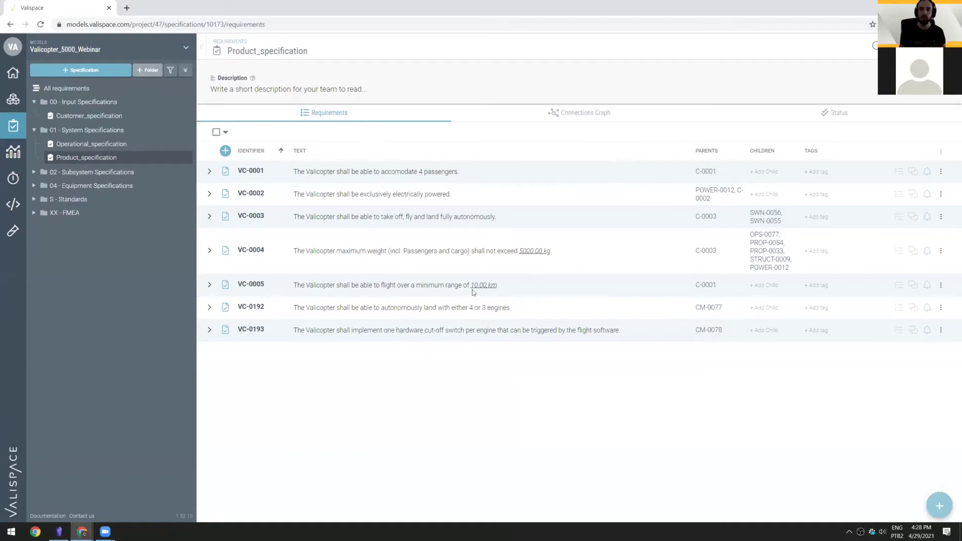
{"action": "mouse_move", "coordinate": [472, 290]}
{"action": "left_click", "coordinate": [210, 284]}
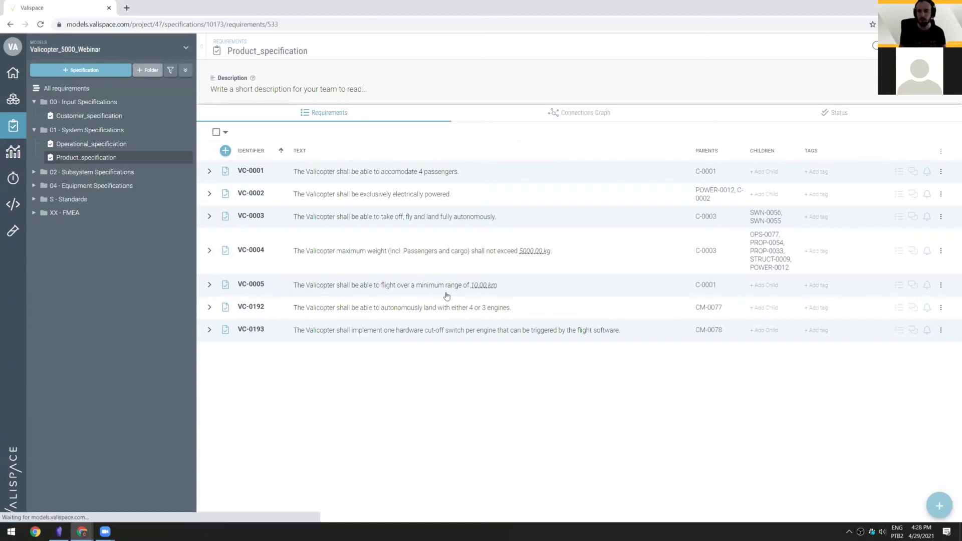
{"action": "left_click", "coordinate": [209, 284]}
Step: Change the unit of VC-0004's max_weight property to lbs to demonstrate the unit conversion
{"action": "left_click", "coordinate": [518, 250]}
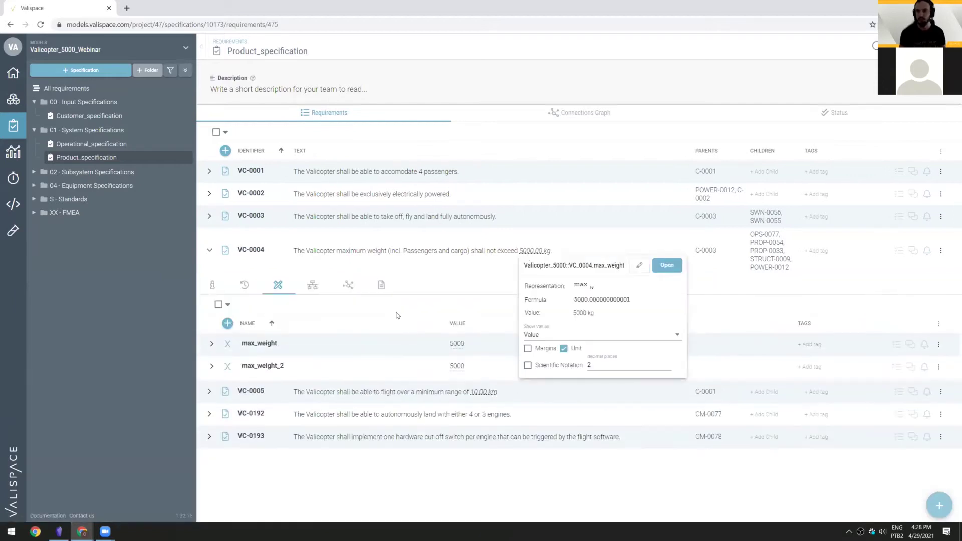
{"action": "left_click", "coordinate": [671, 344]}
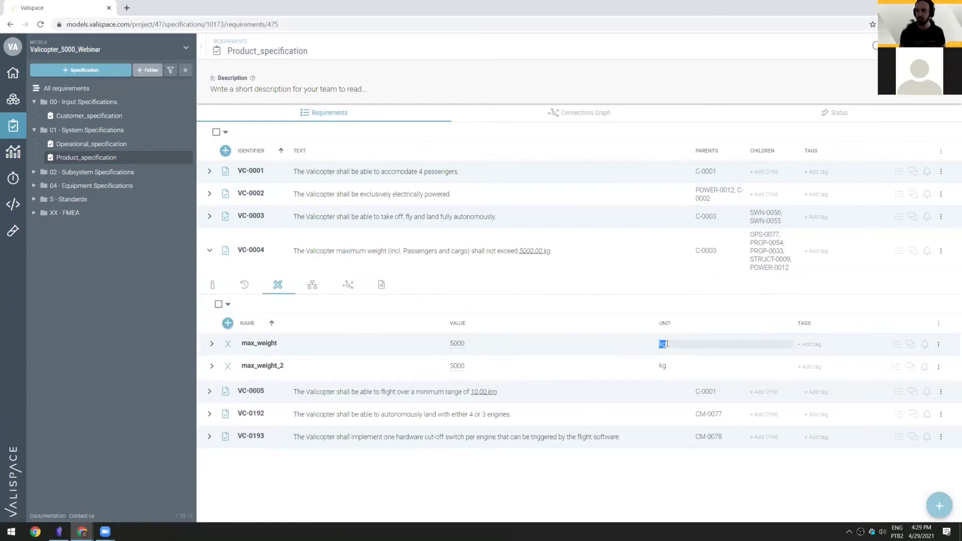
{"action": "type", "text": "lbs"}
{"action": "left_click_drag", "start_coordinate": [680, 347], "coordinate": [599, 333]}
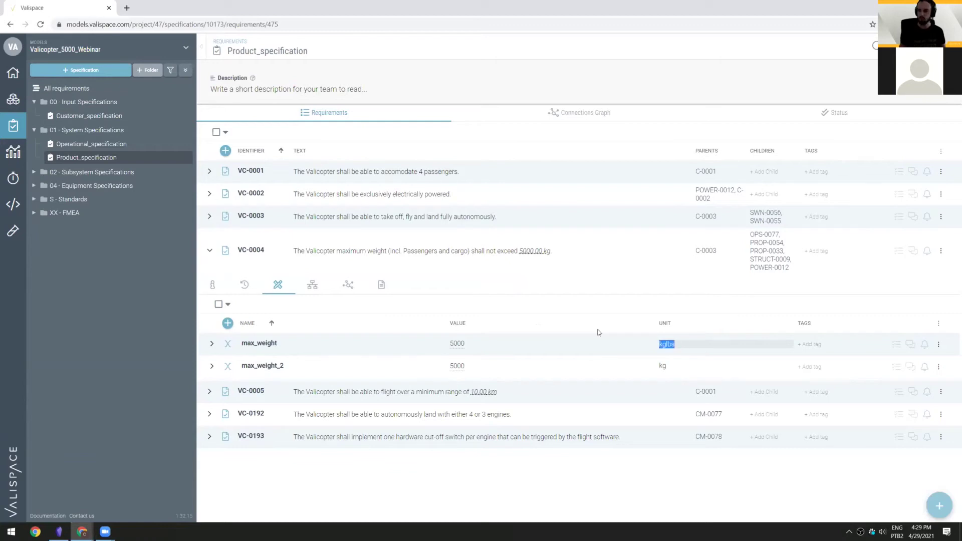
{"action": "type", "text": "lbs"}
{"action": "left_click", "coordinate": [405, 496]}
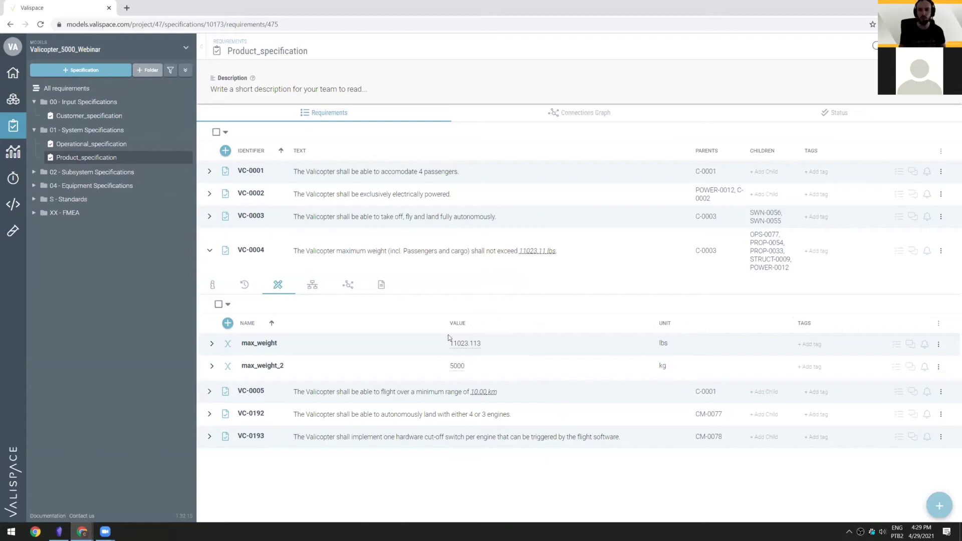
Step: Return the max_weight property's unit to kg and collapse requirement VC-0004
{"action": "left_click", "coordinate": [676, 340]}
{"action": "type", "text": "kg"}
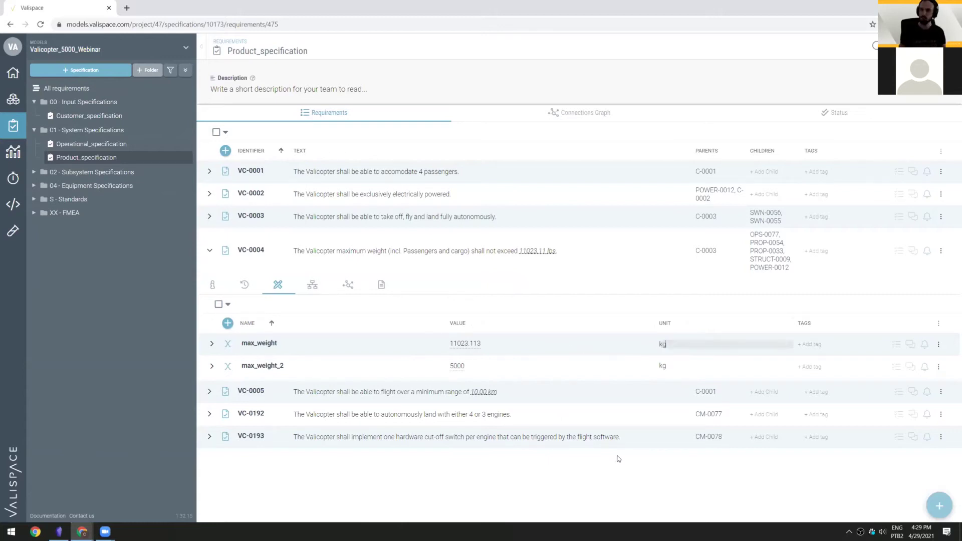
{"action": "left_click", "coordinate": [572, 490]}
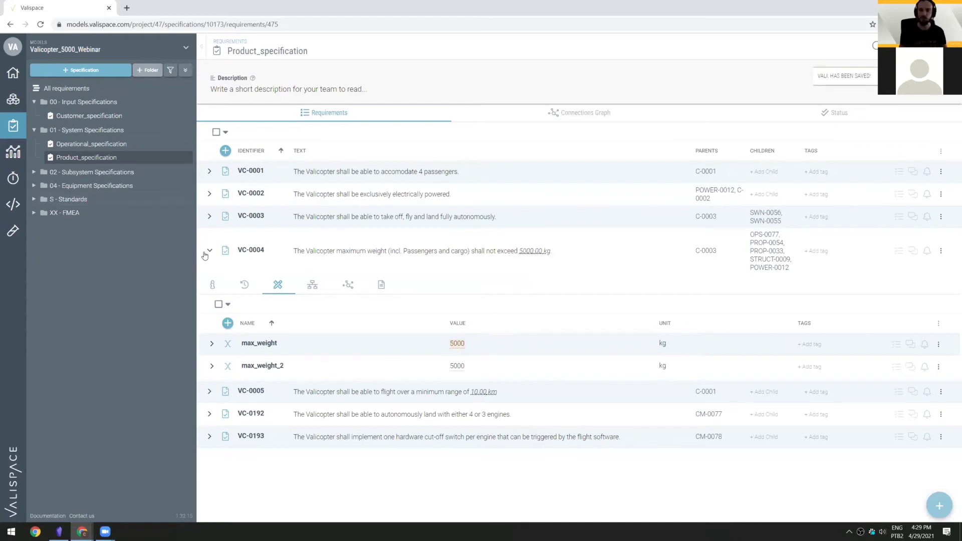
{"action": "left_click", "coordinate": [209, 250]}
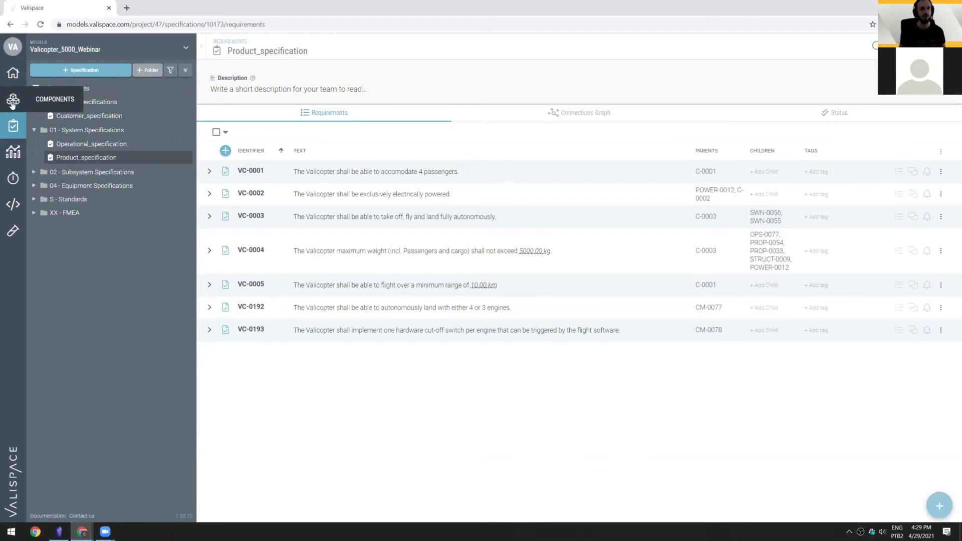
Step: Inspect the maximum weight value in VC-0004 and expand the 02 - Subsystem Specifications folder
{"action": "left_click", "coordinate": [534, 256]}
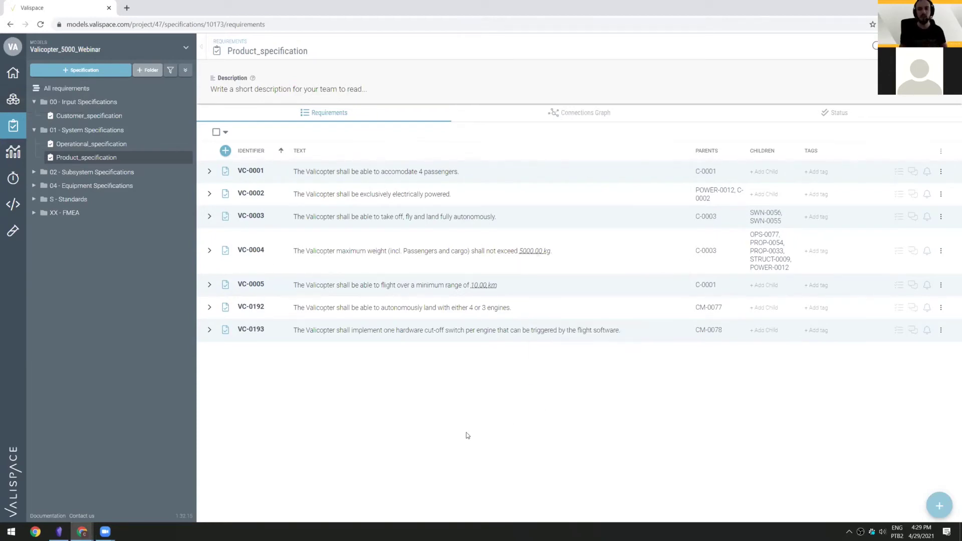
{"action": "mouse_move", "coordinate": [528, 254]}
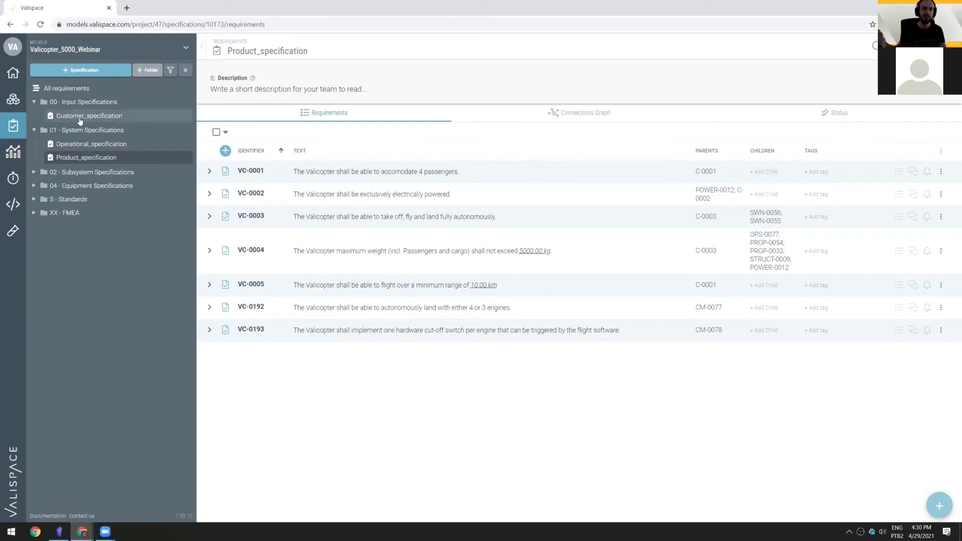
{"action": "left_click", "coordinate": [34, 172]}
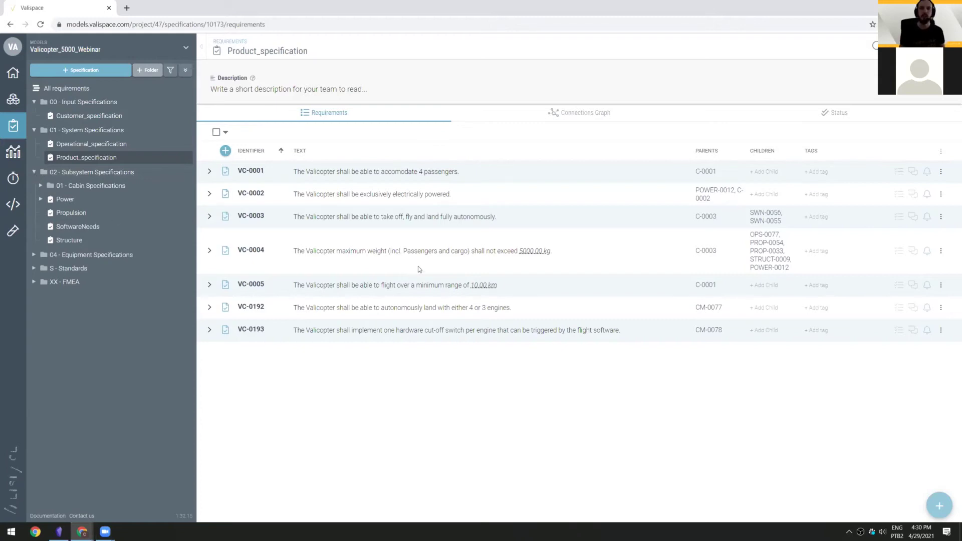
{"action": "left_click", "coordinate": [531, 253]}
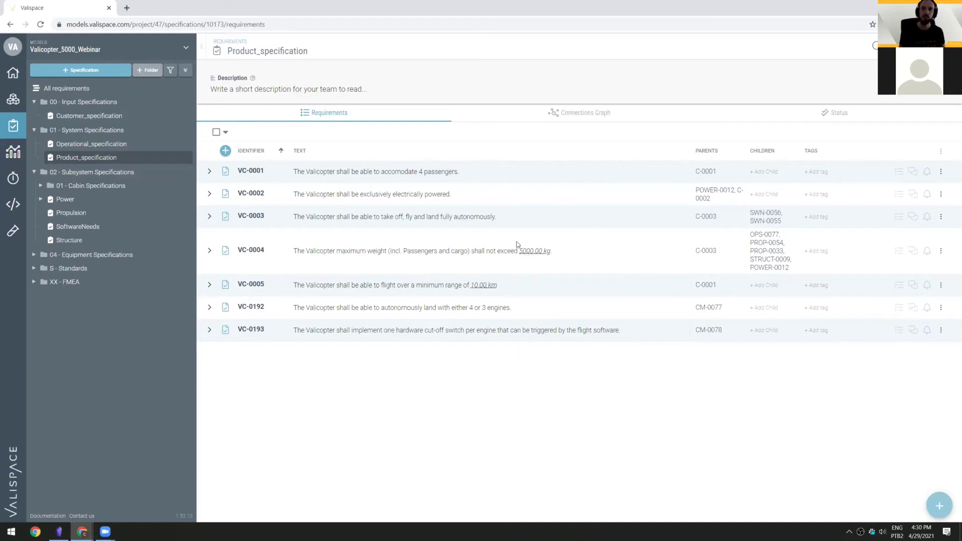
{"action": "mouse_move", "coordinate": [530, 251]}
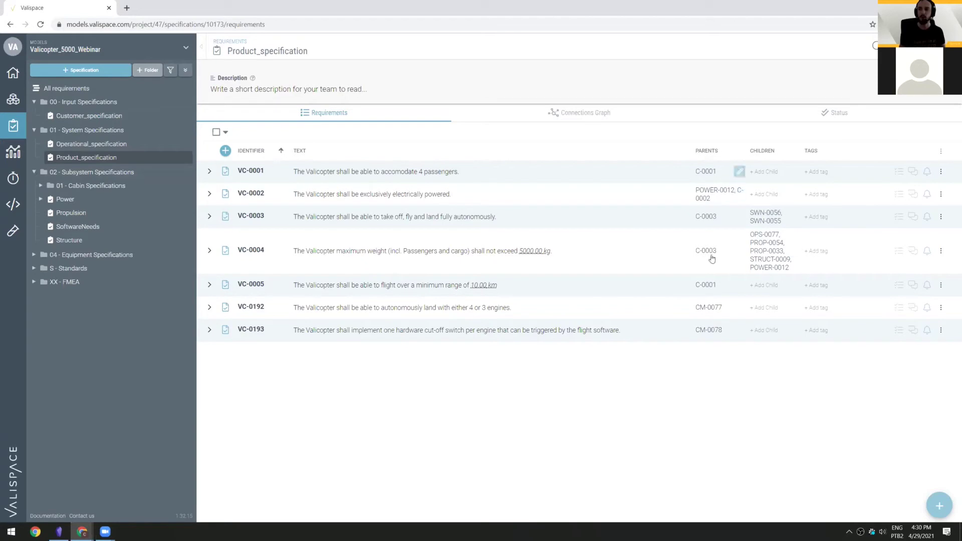
Step: Open the child requirements of VC-0004 and examine the formulas behind the weight limits of the Power Subsystem and OPS-0077
{"action": "left_click", "coordinate": [210, 251]}
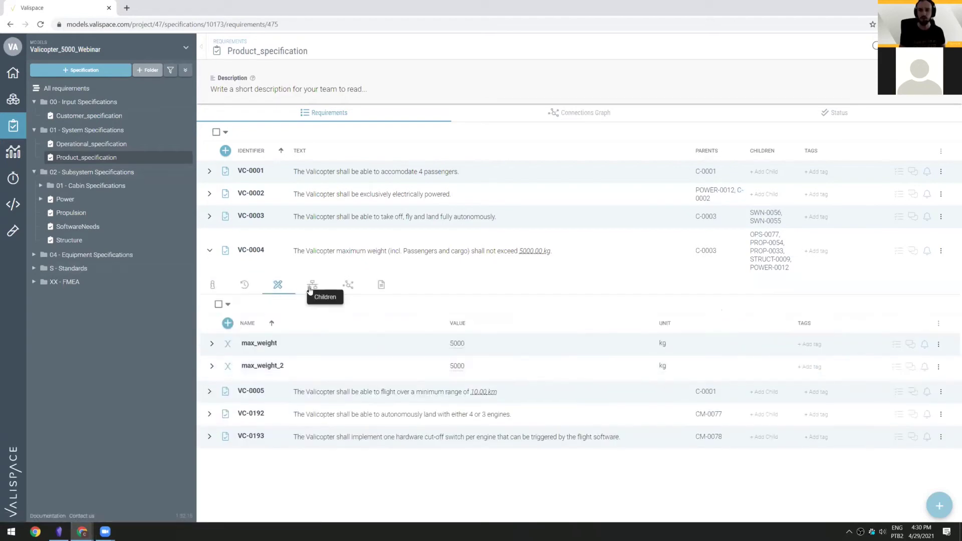
{"action": "left_click", "coordinate": [312, 285]}
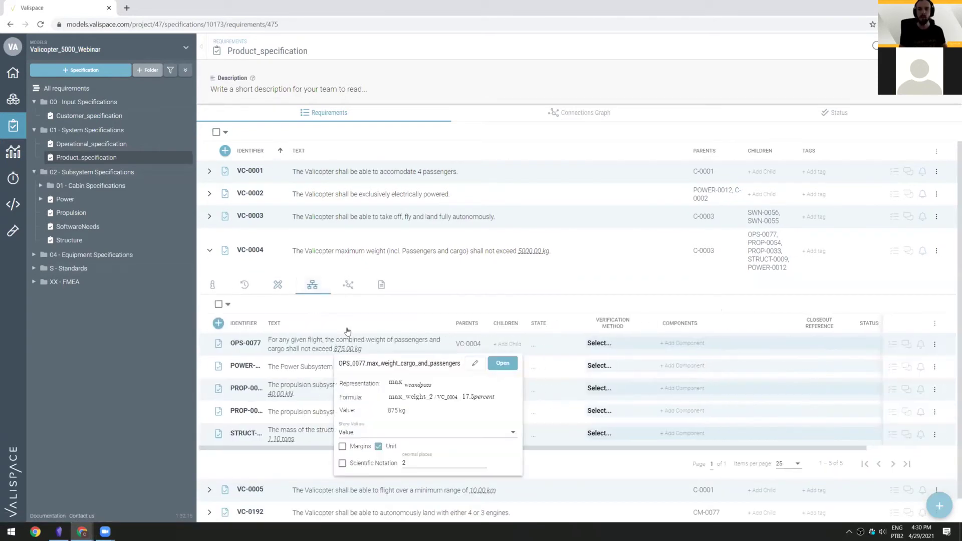
{"action": "scroll", "coordinate": [301, 349], "scroll_direction": "down", "scroll_amount": 1}
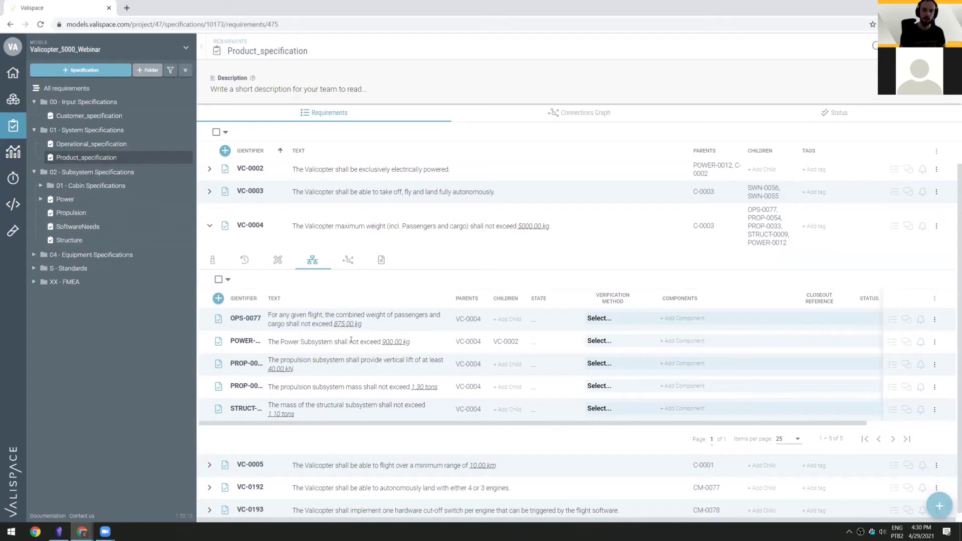
{"action": "left_click", "coordinate": [394, 342]}
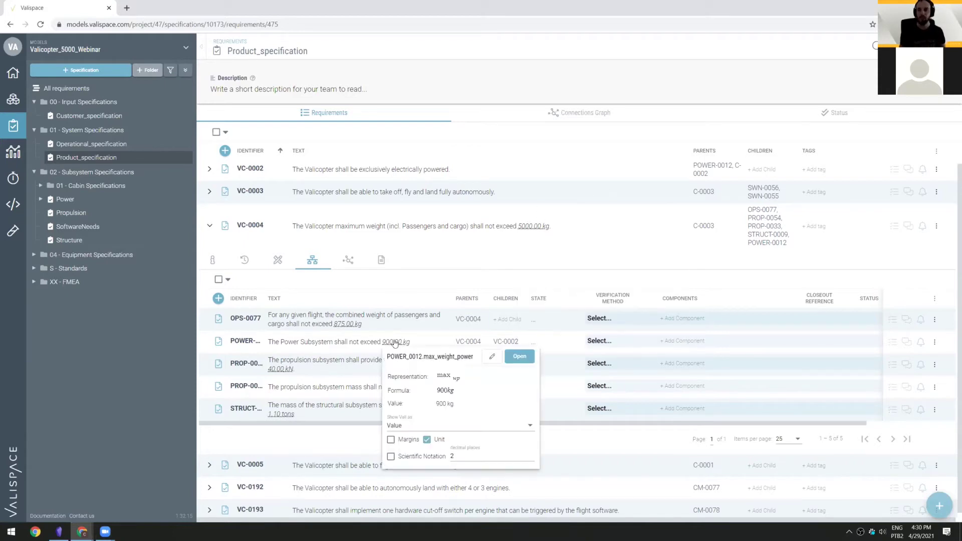
{"action": "mouse_move", "coordinate": [352, 327]}
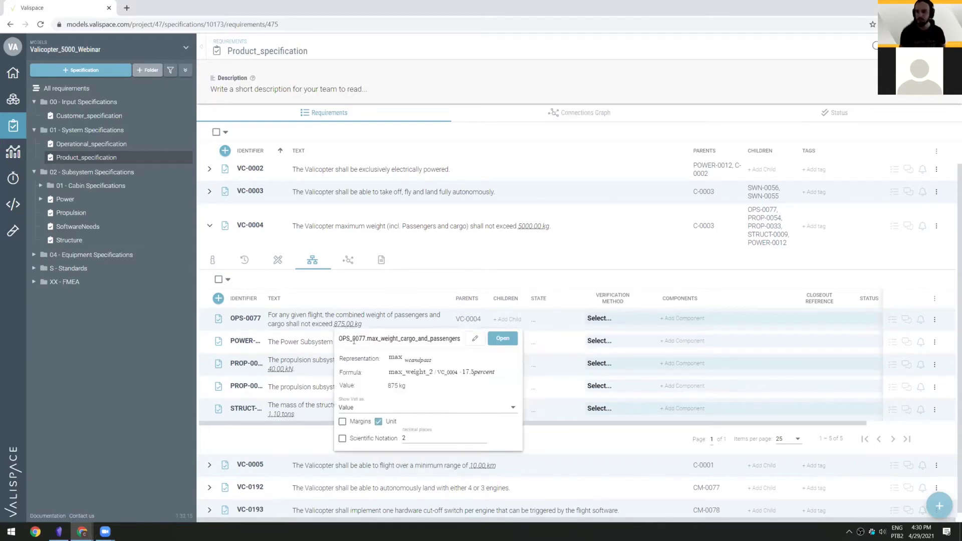
Step: Examine the formula behind OPS-0077's cargo and passenger weight limit and compare it with VC-0004's maximum weight
{"action": "left_click_drag", "start_coordinate": [389, 373], "coordinate": [496, 373]}
{"action": "left_click", "coordinate": [451, 364]}
{"action": "left_click_drag", "start_coordinate": [397, 373], "coordinate": [443, 371]}
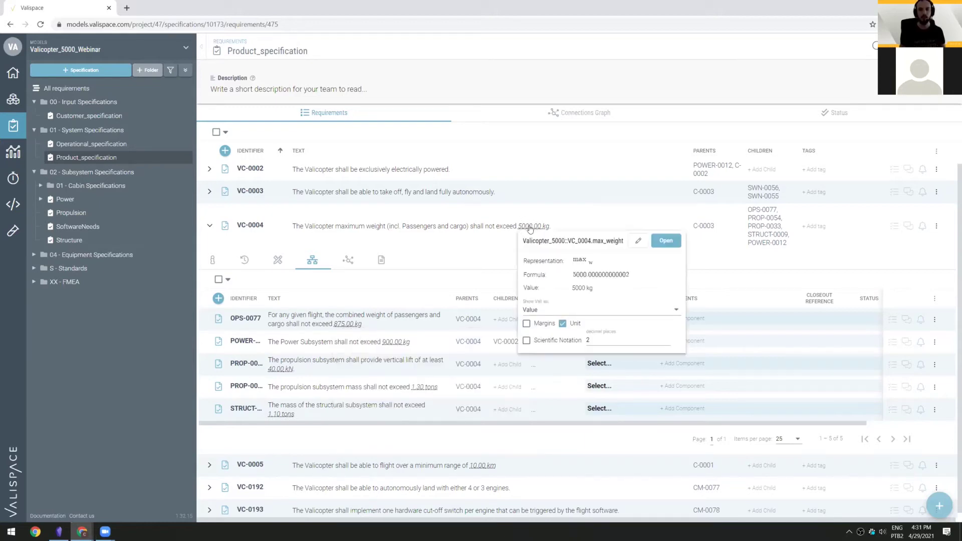
{"action": "mouse_move", "coordinate": [343, 324]}
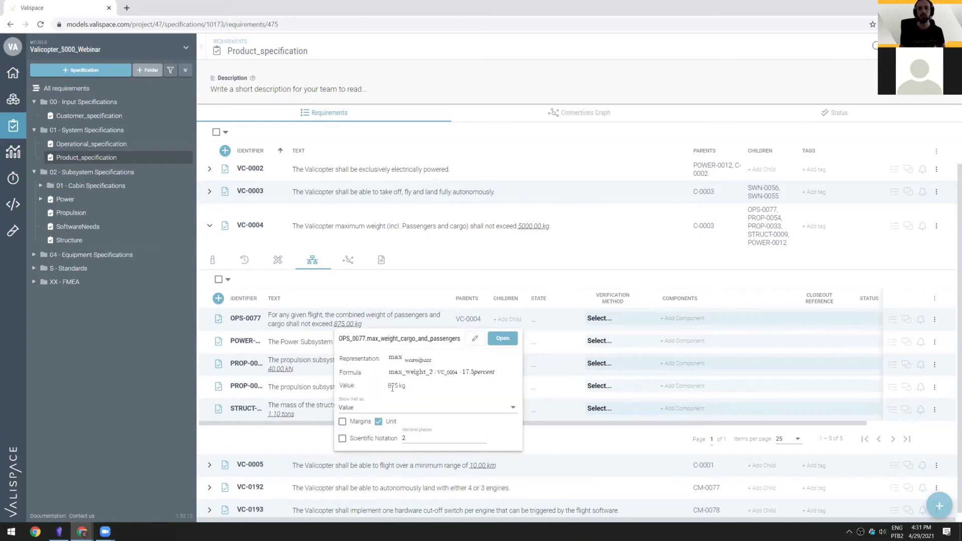
Step: Set the formula of VC-0004's max_weight property to 5500 and collapse the requirement
{"action": "mouse_move", "coordinate": [535, 226]}
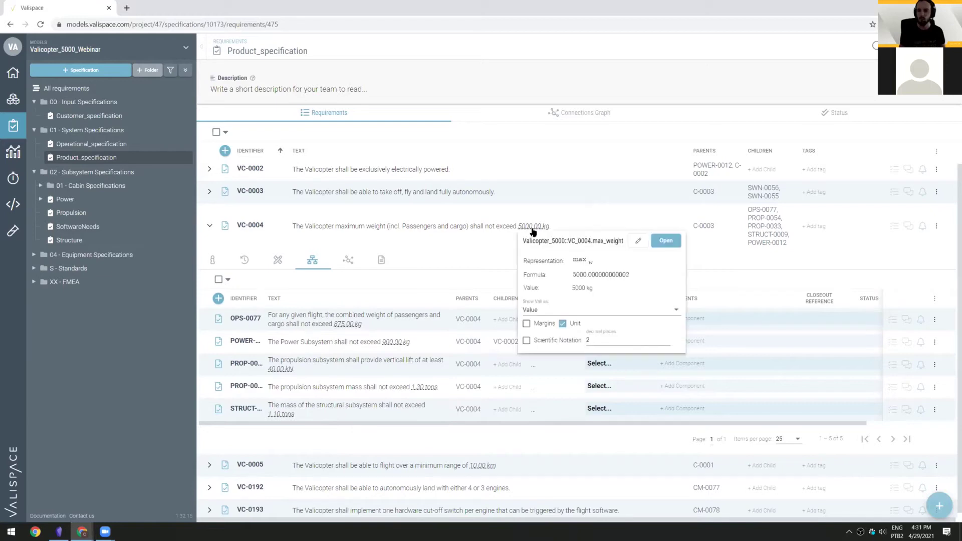
{"action": "left_click", "coordinate": [637, 241]}
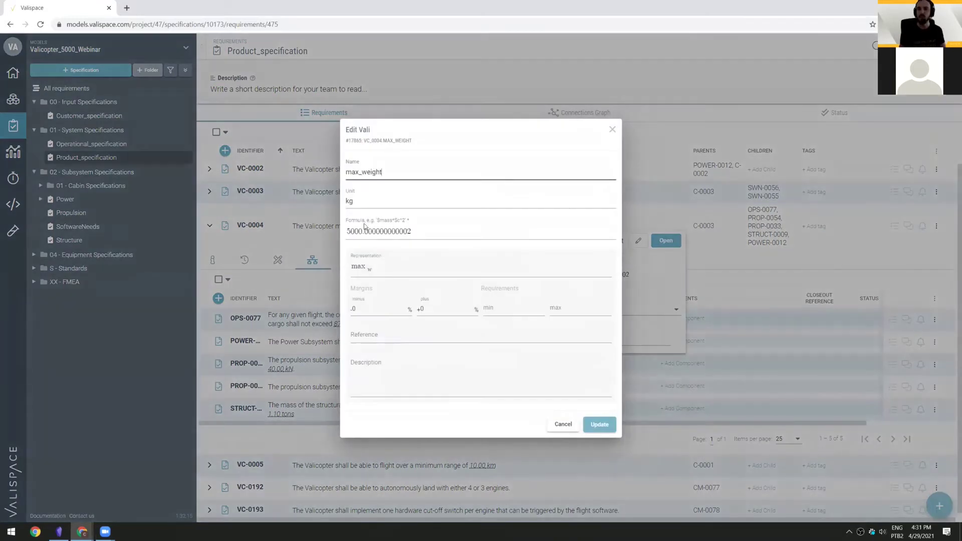
{"action": "left_click_drag", "start_coordinate": [351, 231], "coordinate": [472, 231]}
{"action": "type", "text": "500"}
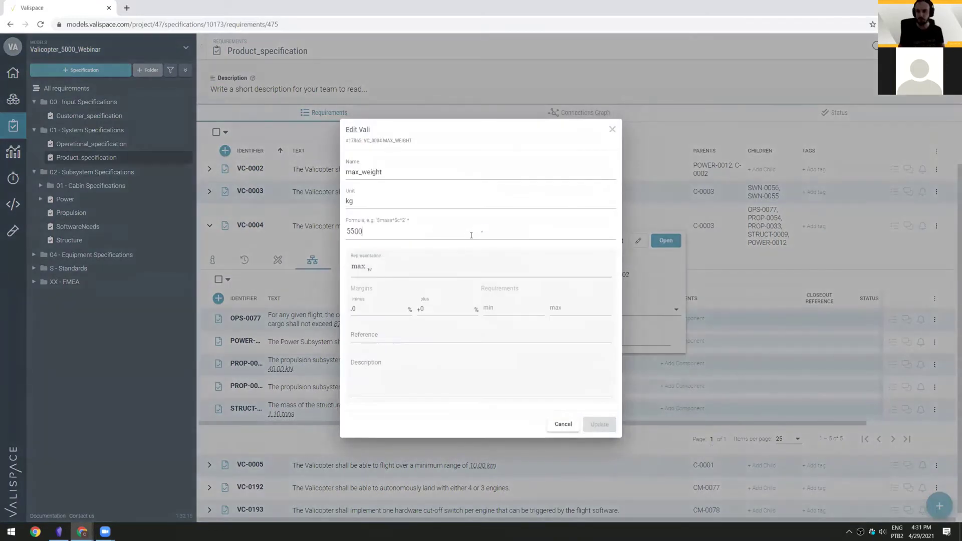
{"action": "left_click", "coordinate": [598, 427]}
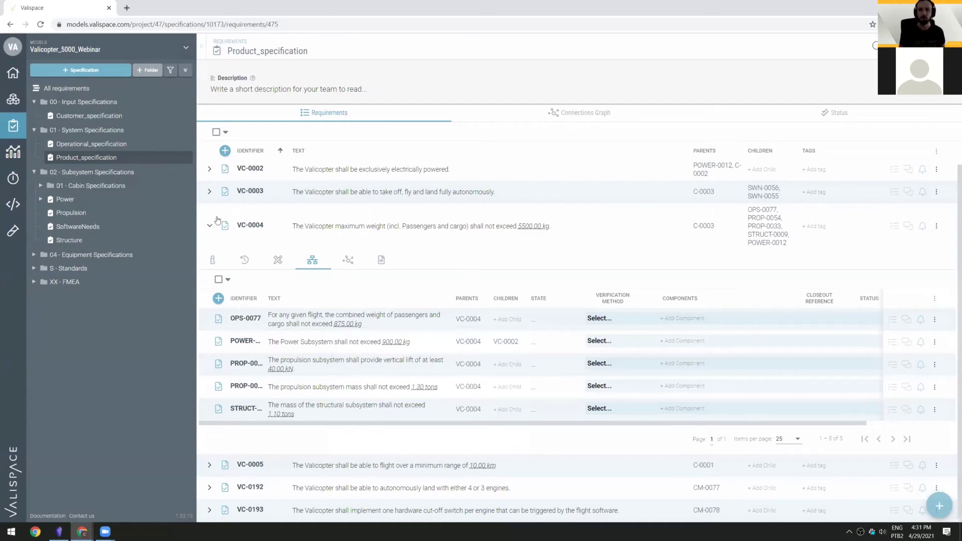
{"action": "left_click", "coordinate": [210, 225]}
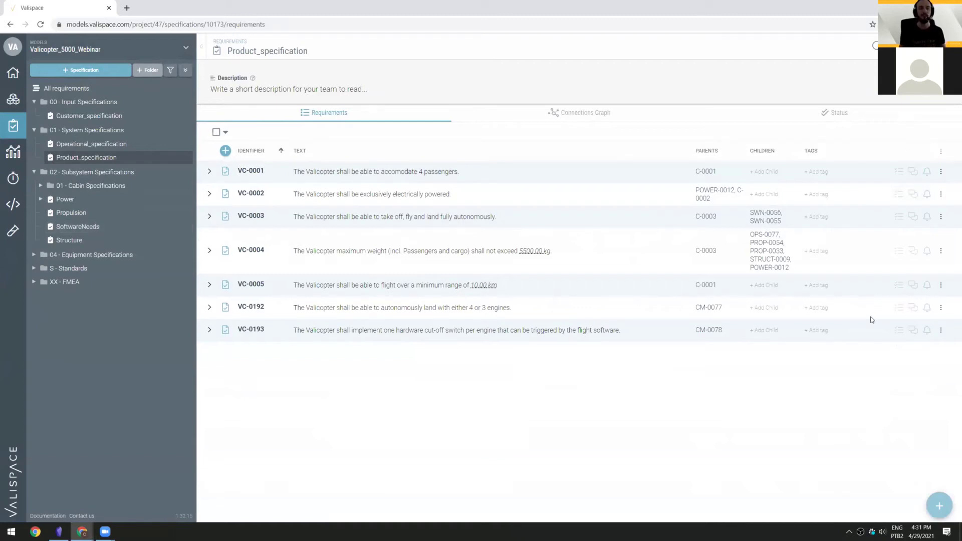
Step: Review the SoftwareNeeds specification and open SoftwareArchitecture in the 04 - Equipment Specifications folder
{"action": "left_click", "coordinate": [80, 228]}
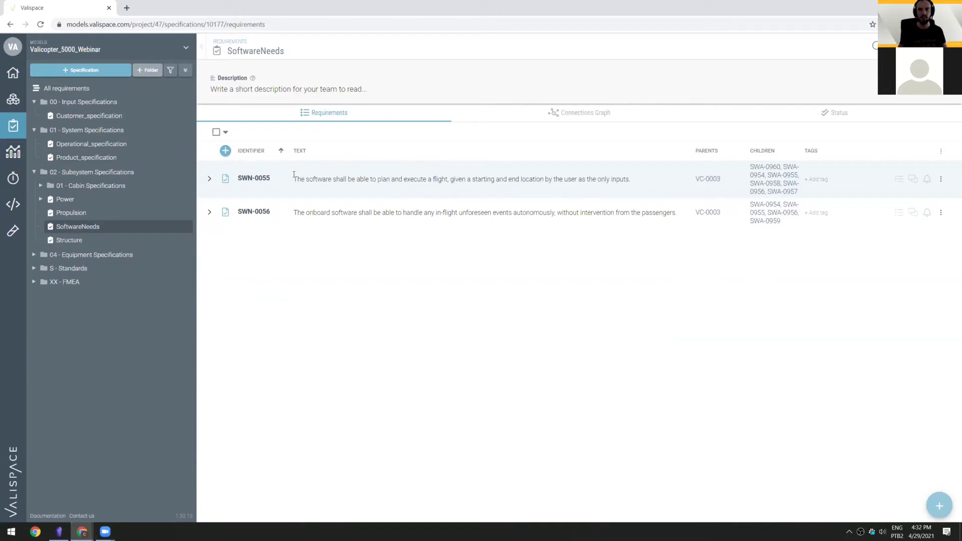
{"action": "left_click", "coordinate": [34, 255]}
{"action": "left_click", "coordinate": [77, 269]}
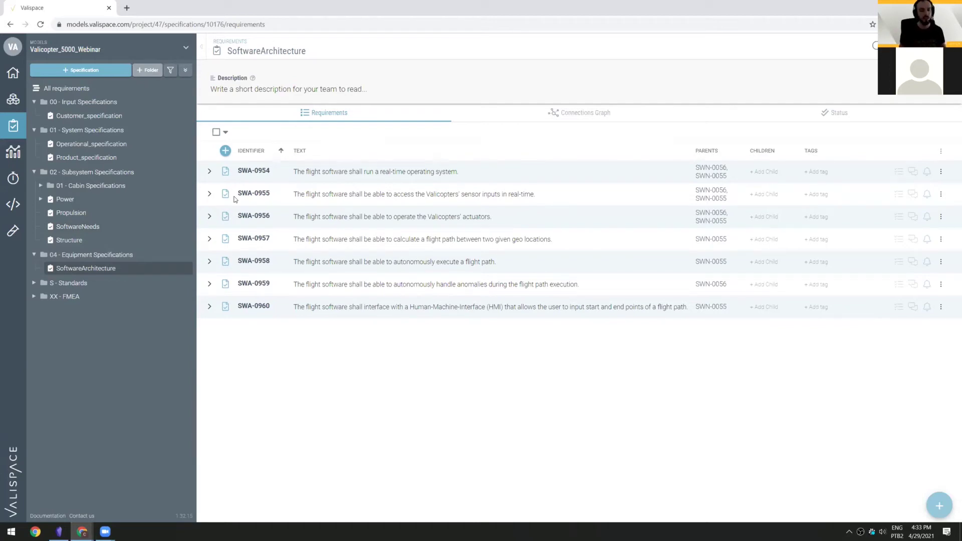
Step: Add the existing SW-V1.1 tag to requirement SWA-0954
{"action": "left_click", "coordinate": [819, 172]}
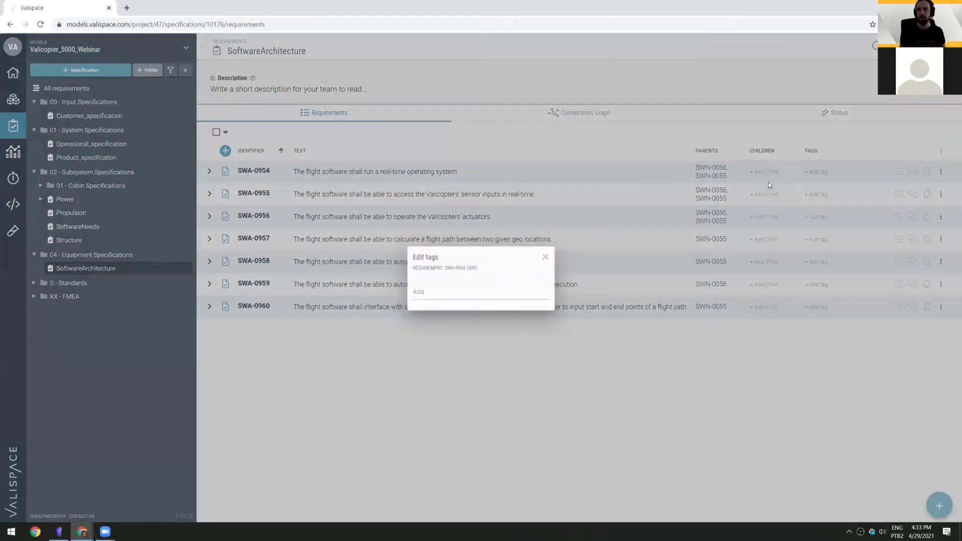
{"action": "scroll", "coordinate": [478, 402], "scroll_direction": "down", "scroll_amount": 2}
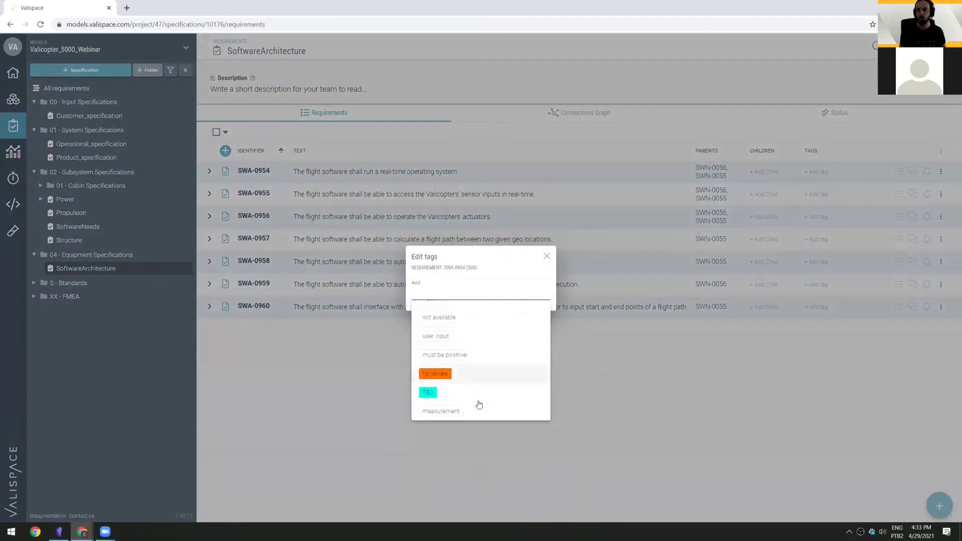
{"action": "scroll", "coordinate": [479, 400], "scroll_direction": "up", "scroll_amount": 2}
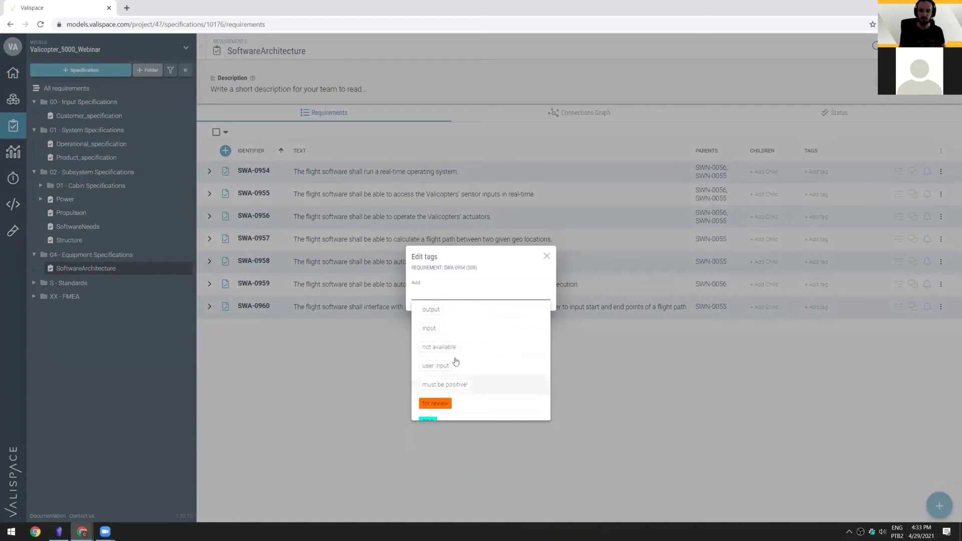
{"action": "type", "text": "SW"}
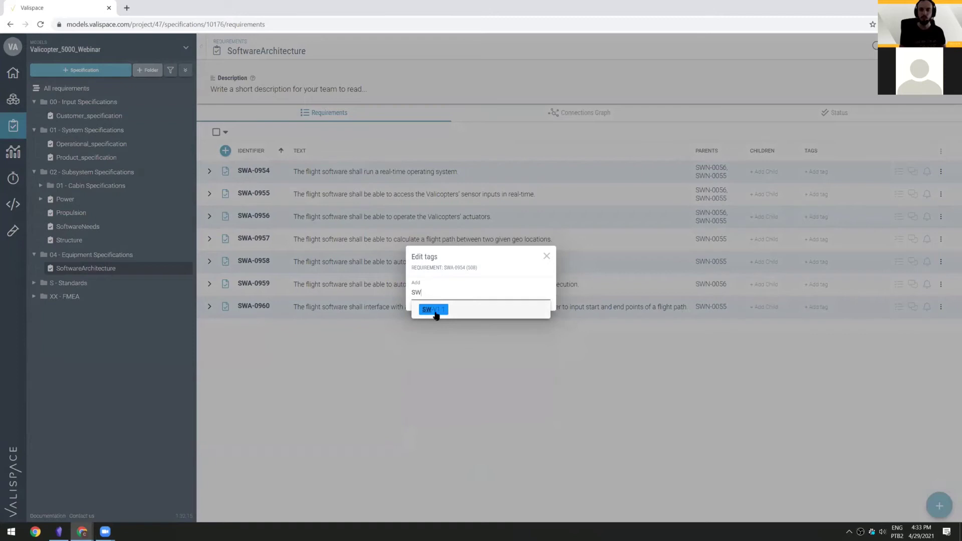
{"action": "left_click", "coordinate": [438, 313]}
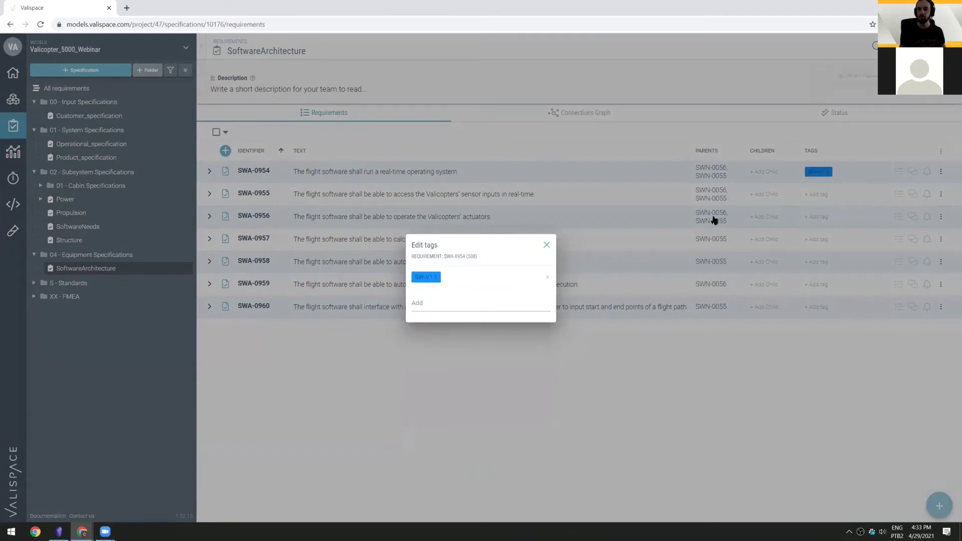
{"action": "left_click", "coordinate": [714, 219]}
Step: Create a new tag named SW-V1.2 on requirement SWA-0955
{"action": "left_click", "coordinate": [824, 195]}
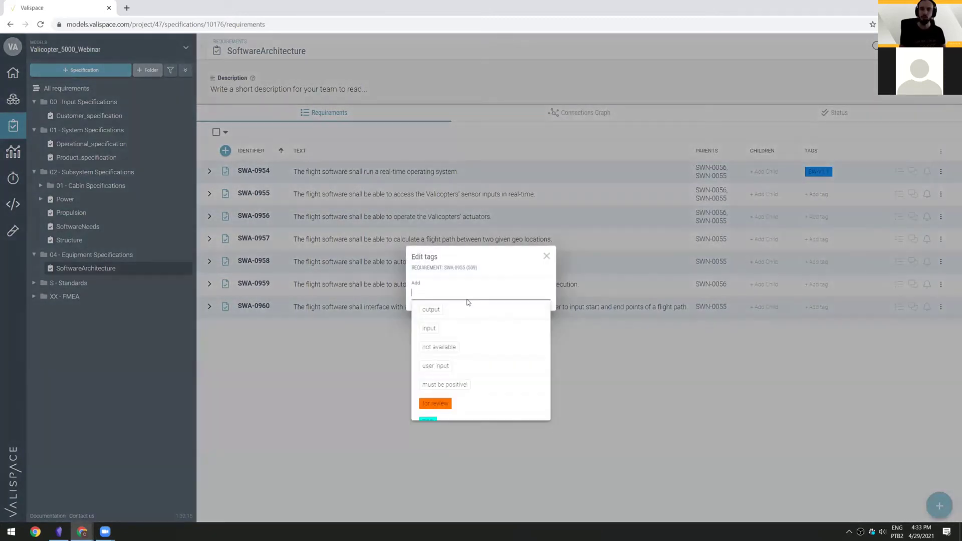
{"action": "type", "text": "SW-V"}
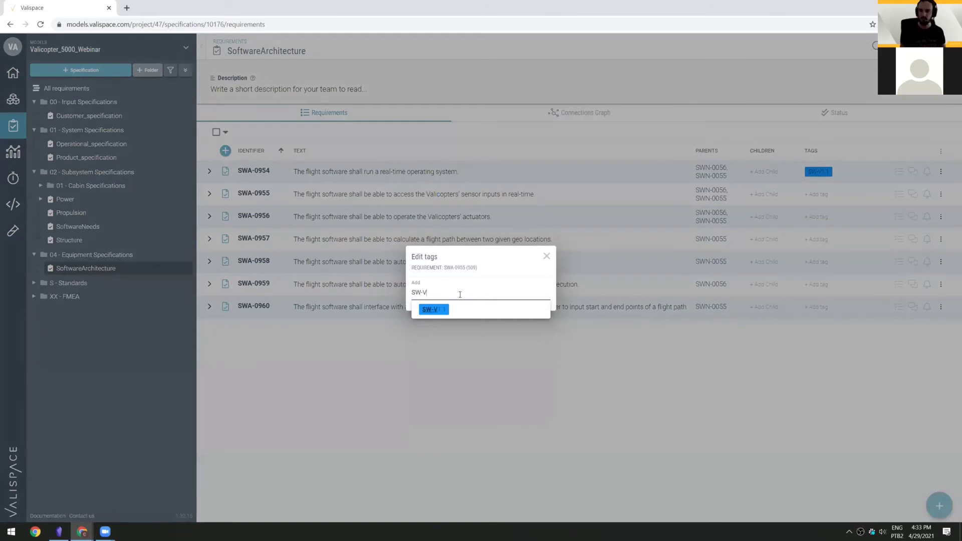
{"action": "type", "text": "1.2"}
{"action": "key", "text": "Return"}
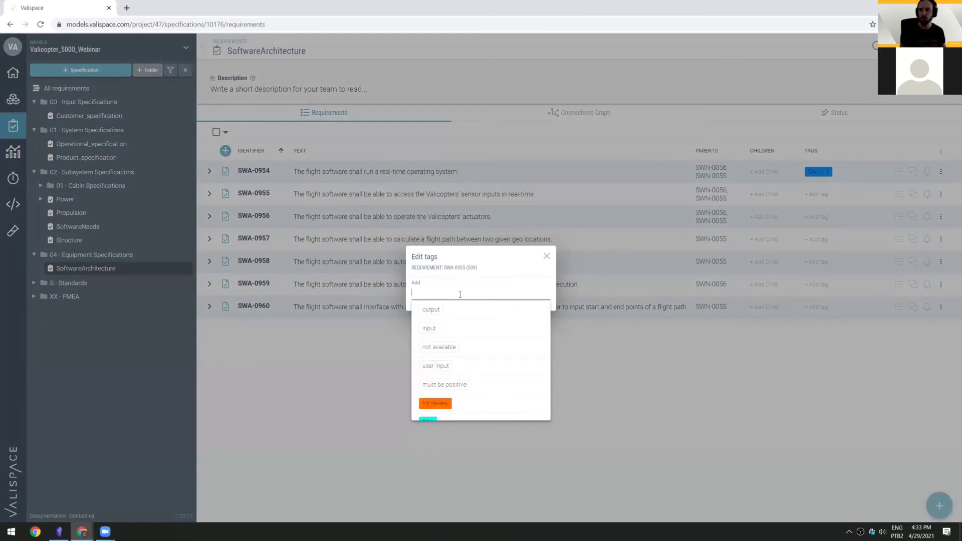
{"action": "left_click", "coordinate": [609, 342]}
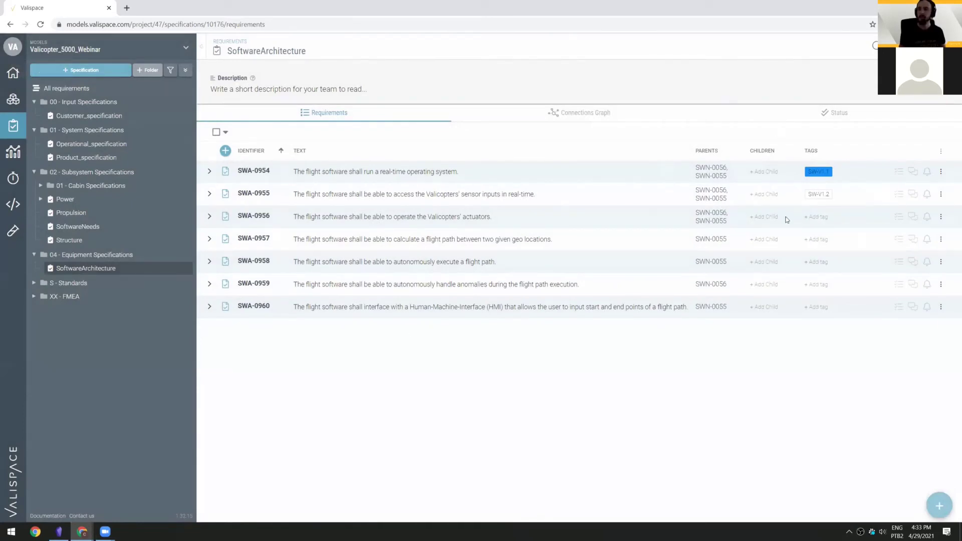
{"action": "left_click", "coordinate": [225, 216]}
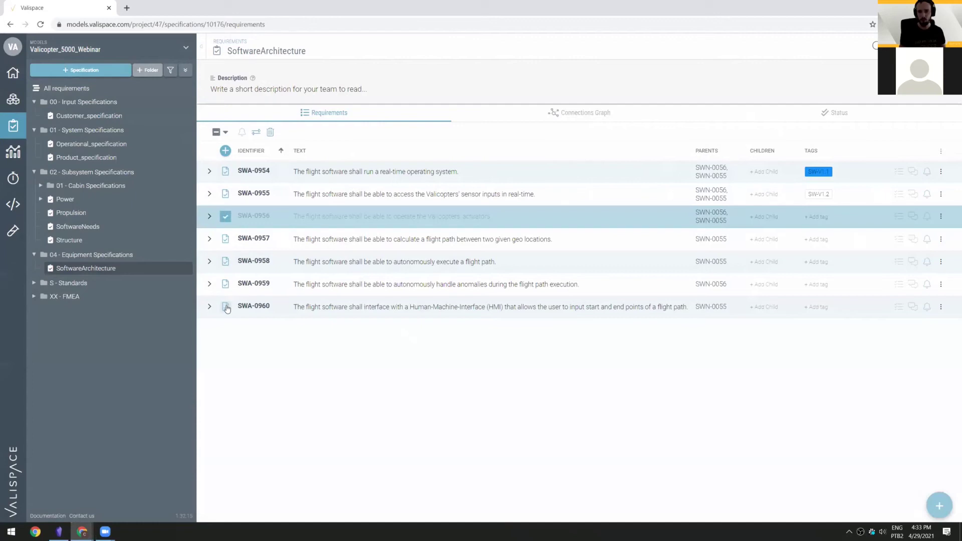
{"action": "left_click", "coordinate": [226, 284]}
{"action": "left_click", "coordinate": [225, 261]}
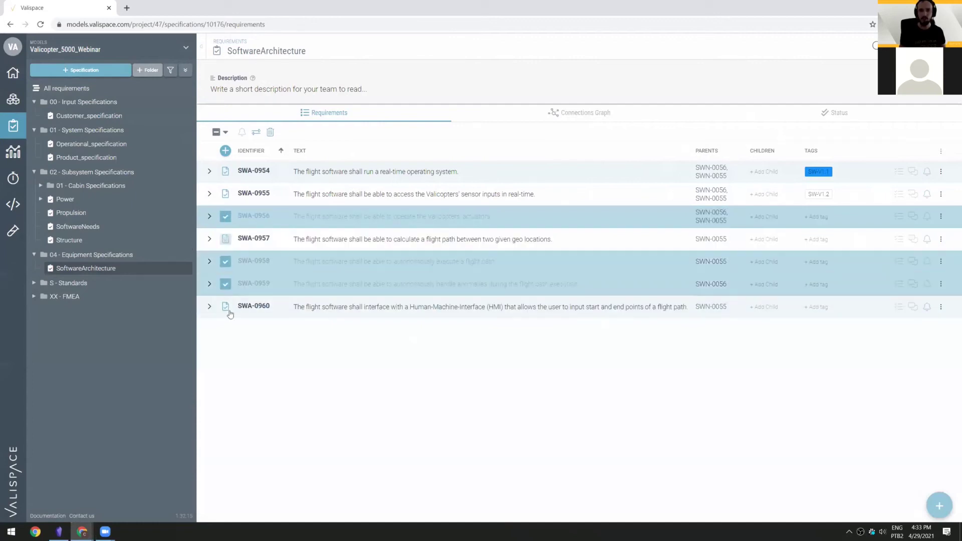
{"action": "left_click", "coordinate": [225, 239]}
{"action": "left_click", "coordinate": [225, 306]}
{"action": "left_click", "coordinate": [214, 133]}
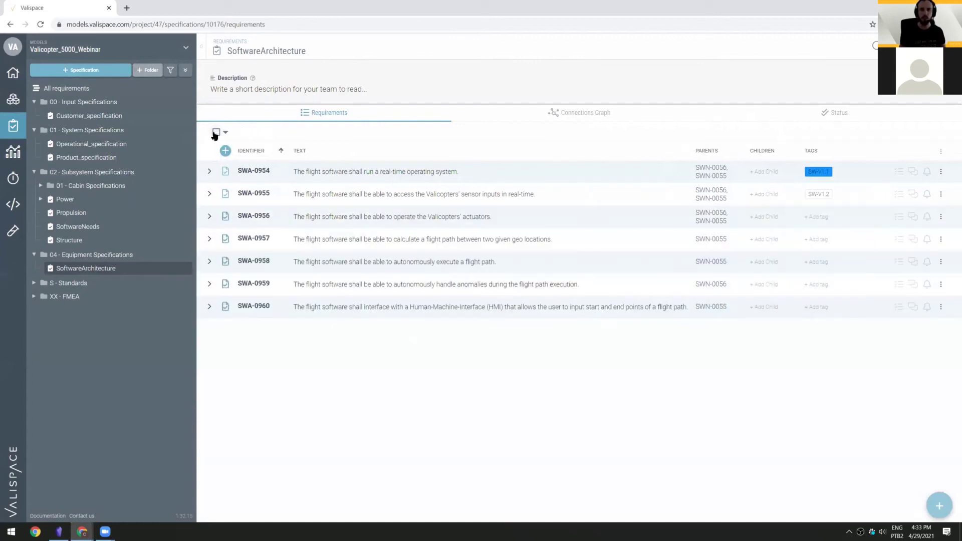
Step: Select every requirement except SWA-0954 and SWA-0955 and add the SW-V1.1 tag to all of them at once
{"action": "left_click", "coordinate": [214, 133]}
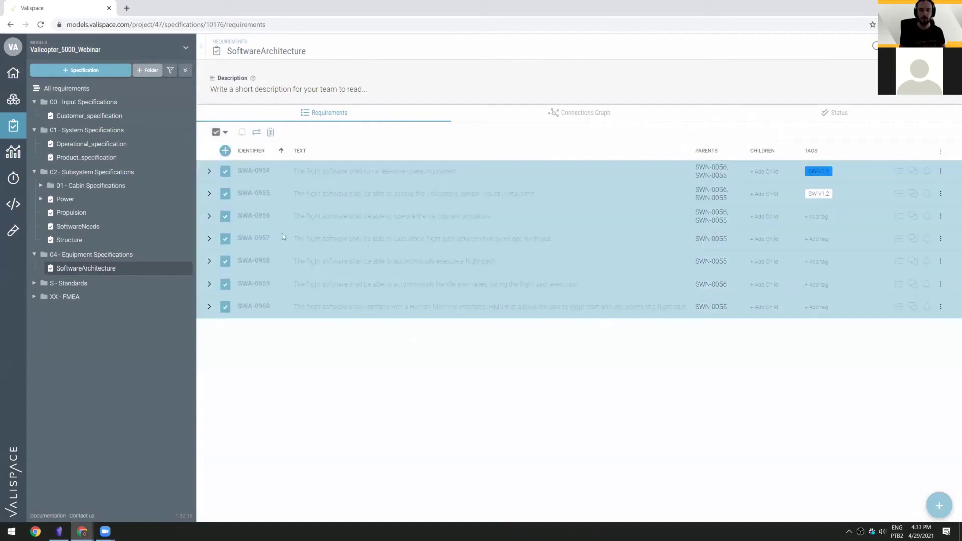
{"action": "left_click", "coordinate": [226, 171]}
{"action": "left_click", "coordinate": [225, 194]}
{"action": "left_click", "coordinate": [821, 222]}
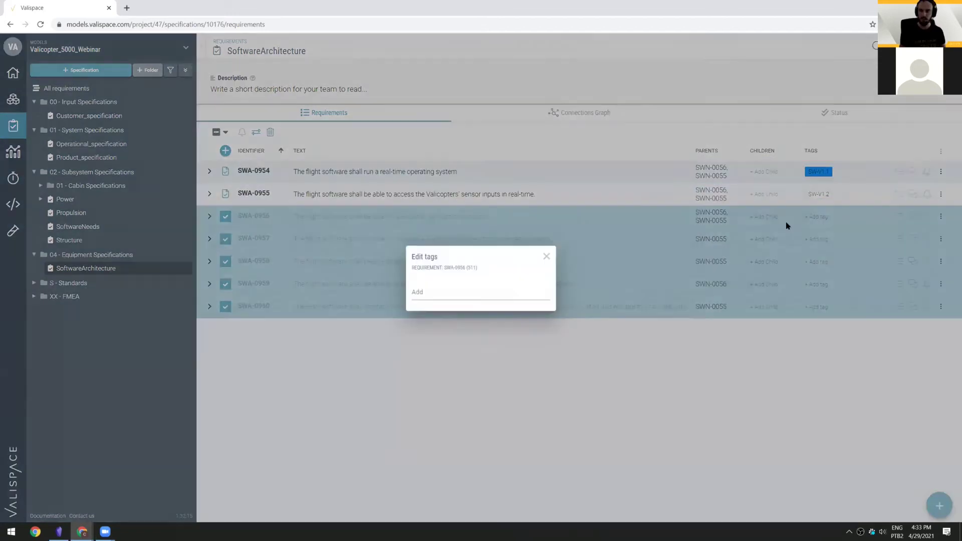
{"action": "type", "text": "SW"}
{"action": "left_click", "coordinate": [453, 311]}
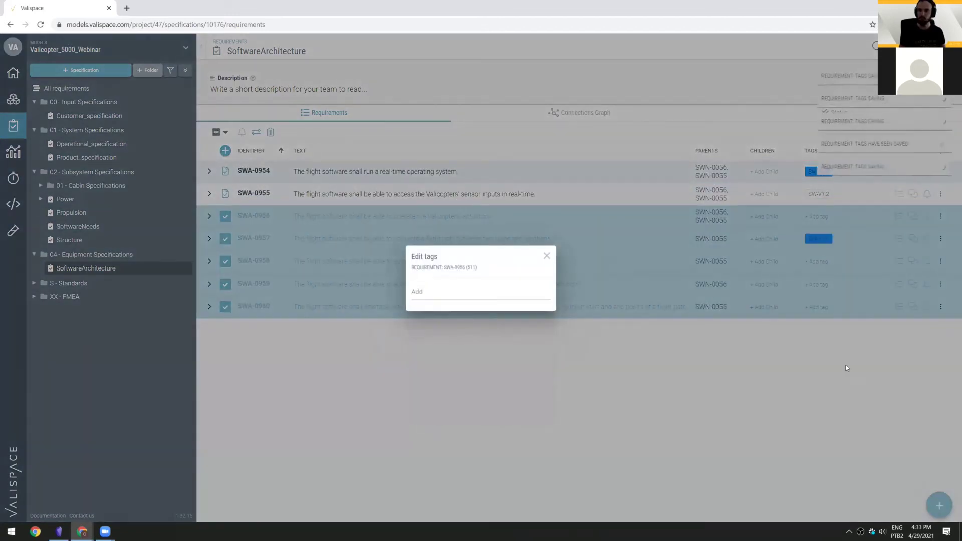
{"action": "left_click", "coordinate": [851, 383]}
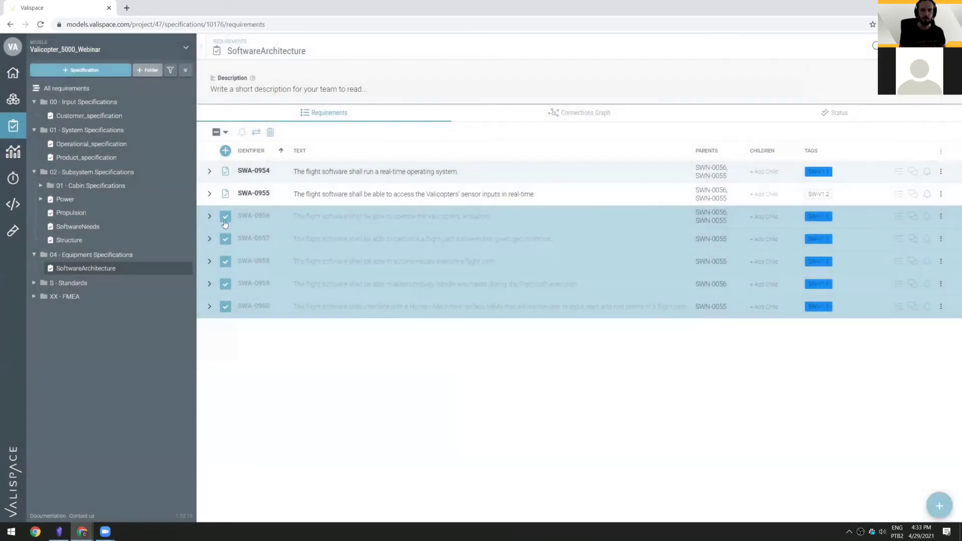
Step: Deselect requirements SWA-0956 through SWA-0960
{"action": "left_click", "coordinate": [226, 216]}
{"action": "left_click", "coordinate": [226, 239]}
{"action": "left_click", "coordinate": [226, 262]}
{"action": "left_click", "coordinate": [226, 284]}
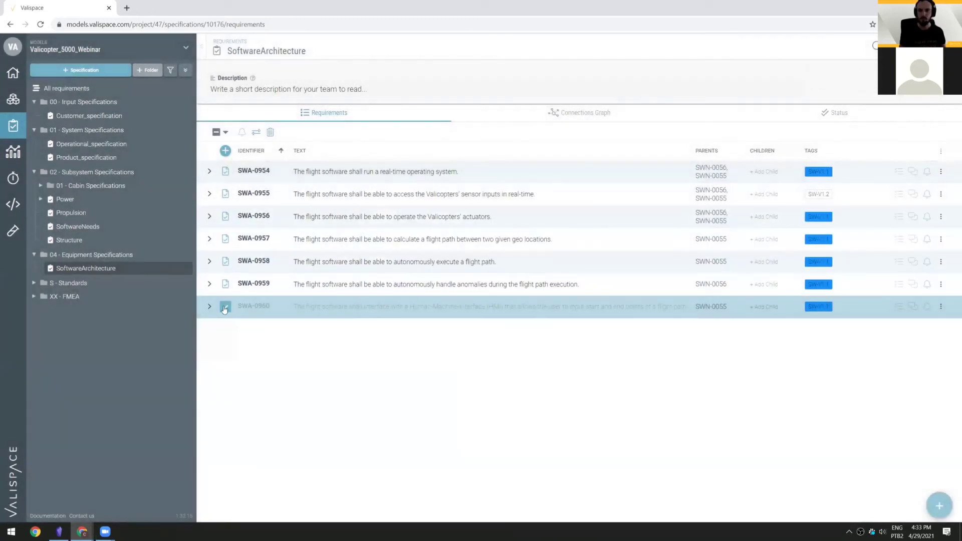
{"action": "left_click", "coordinate": [225, 306]}
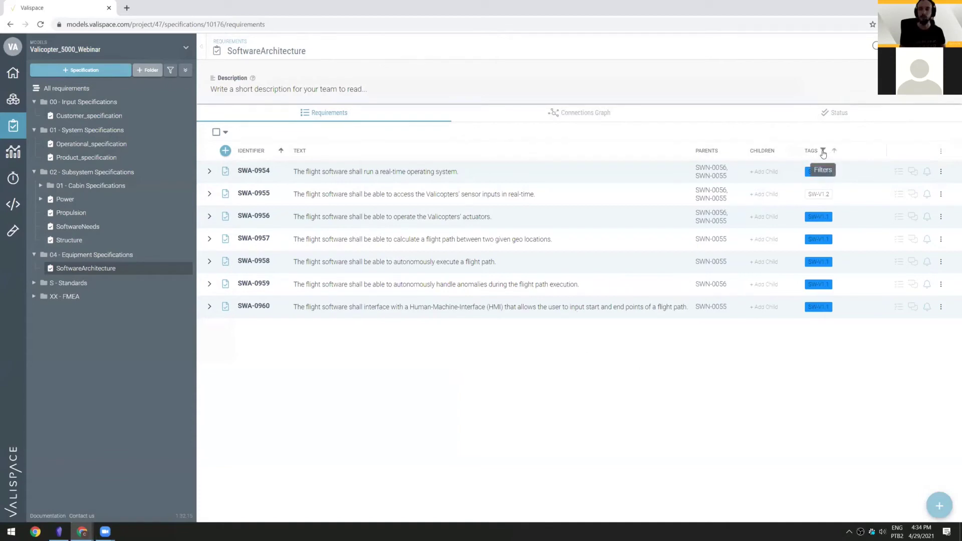
Step: Filter the requirements table by the SW-V1.2 tag
{"action": "left_click", "coordinate": [823, 151]}
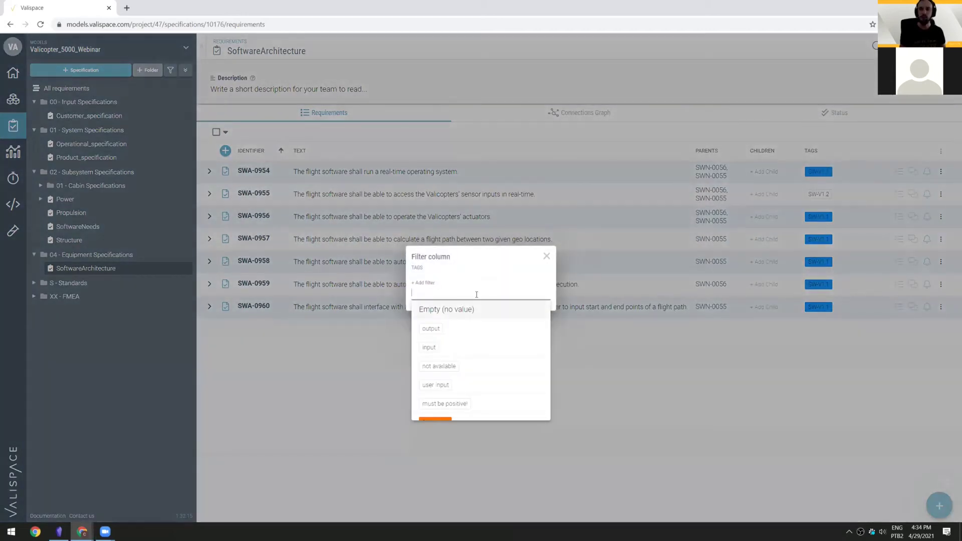
{"action": "type", "text": "SW"}
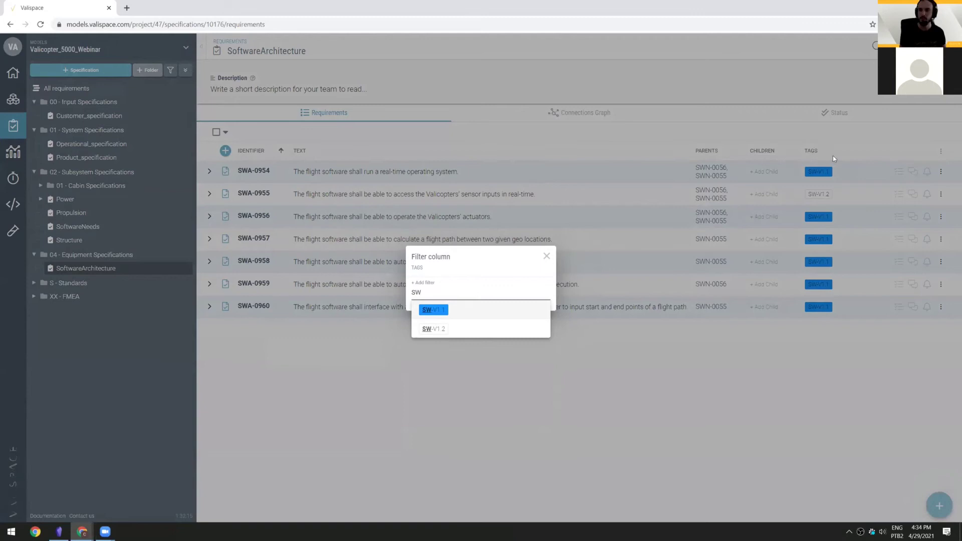
{"action": "key", "text": "Down"}
{"action": "key", "text": "Return"}
{"action": "key", "text": "Escape"}
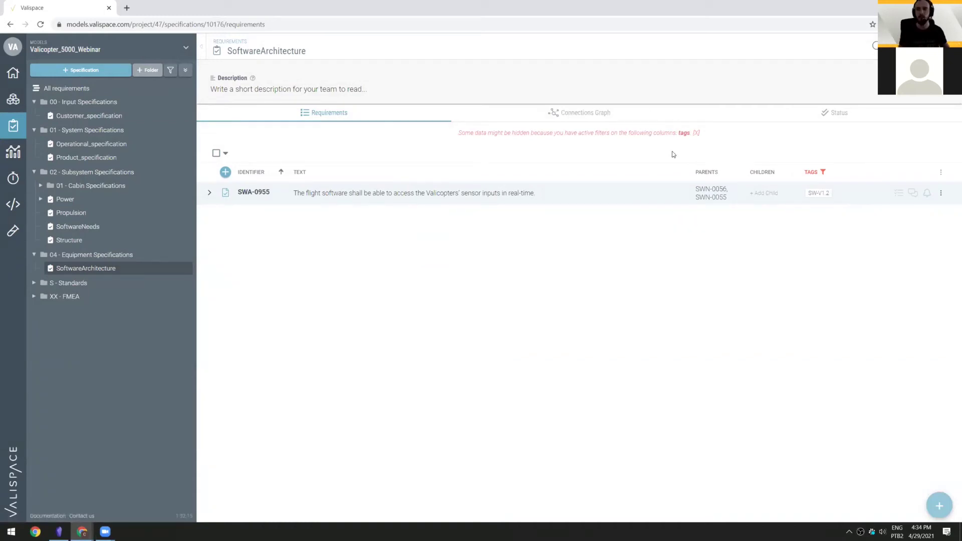
Step: Look over the table's view and export options and clear the active tags filter
{"action": "left_click", "coordinate": [940, 172]}
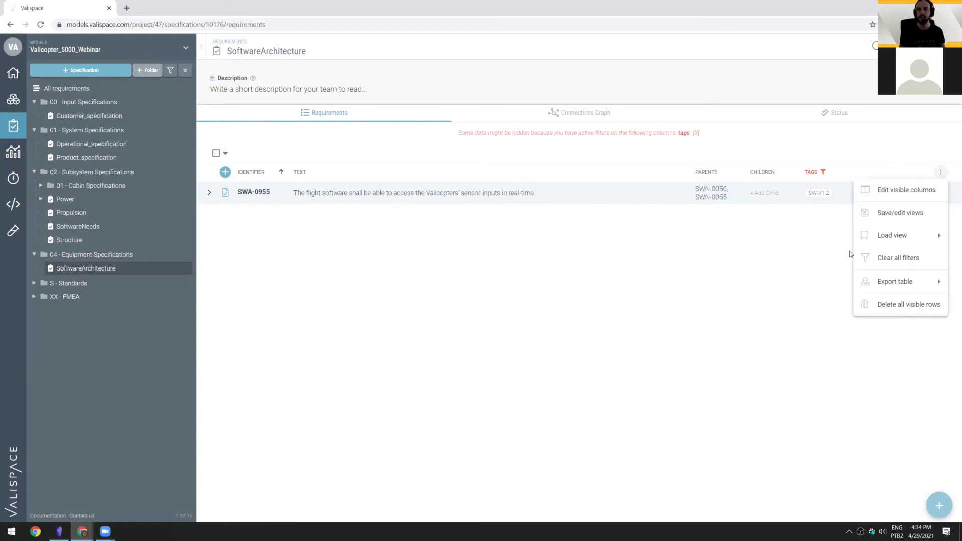
{"action": "mouse_move", "coordinate": [886, 236]}
{"action": "left_click", "coordinate": [621, 285]}
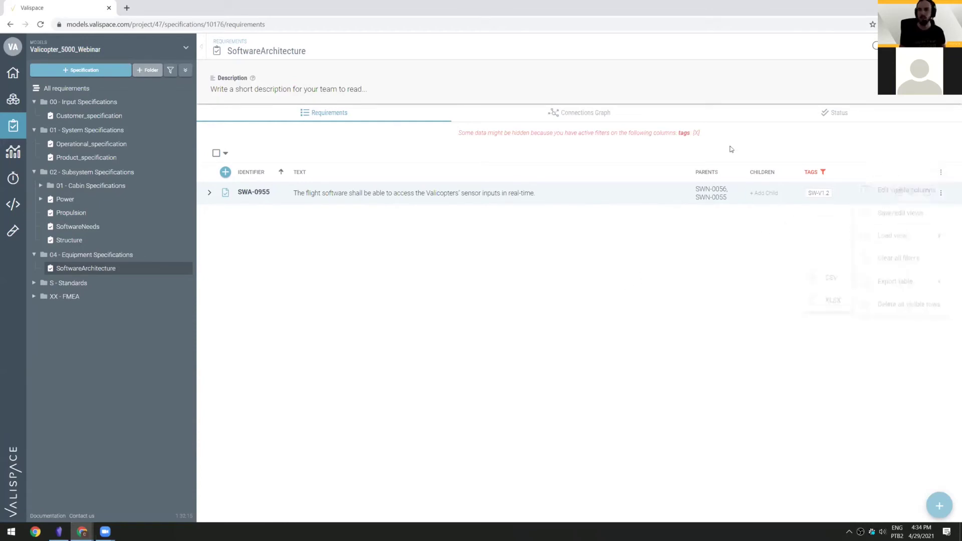
{"action": "left_click", "coordinate": [696, 133]}
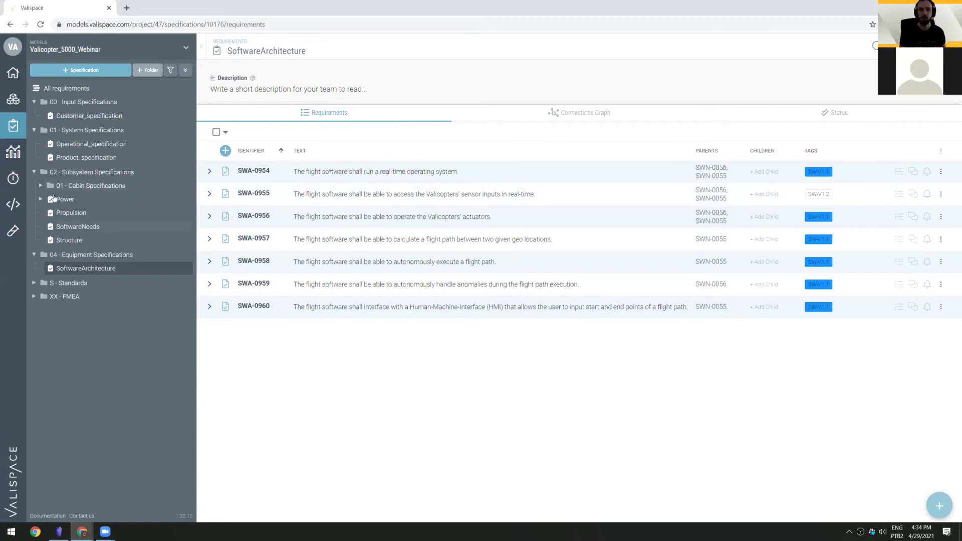
Step: Open the Ergonomics_Standard specification in the S - Standards folder to review its requirements
{"action": "left_click", "coordinate": [33, 283]}
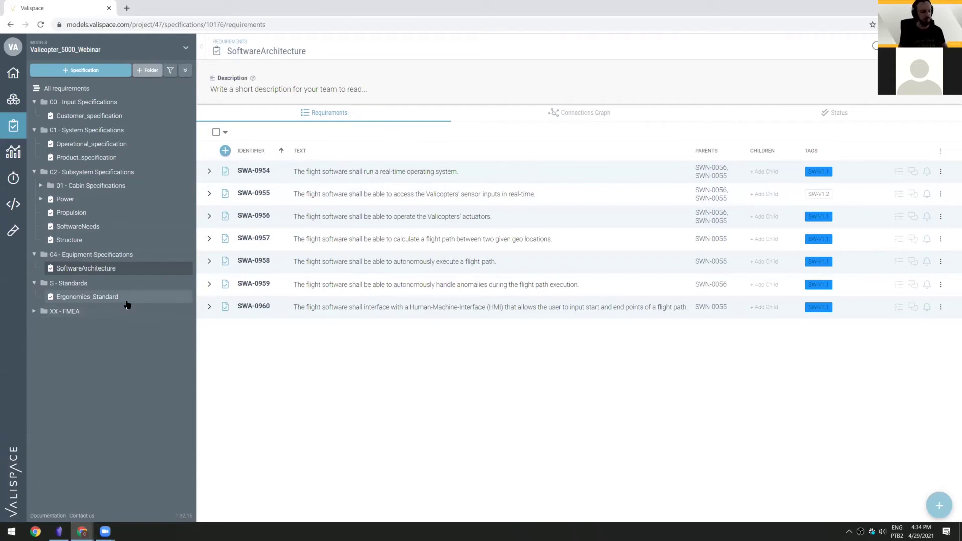
{"action": "left_click", "coordinate": [74, 301]}
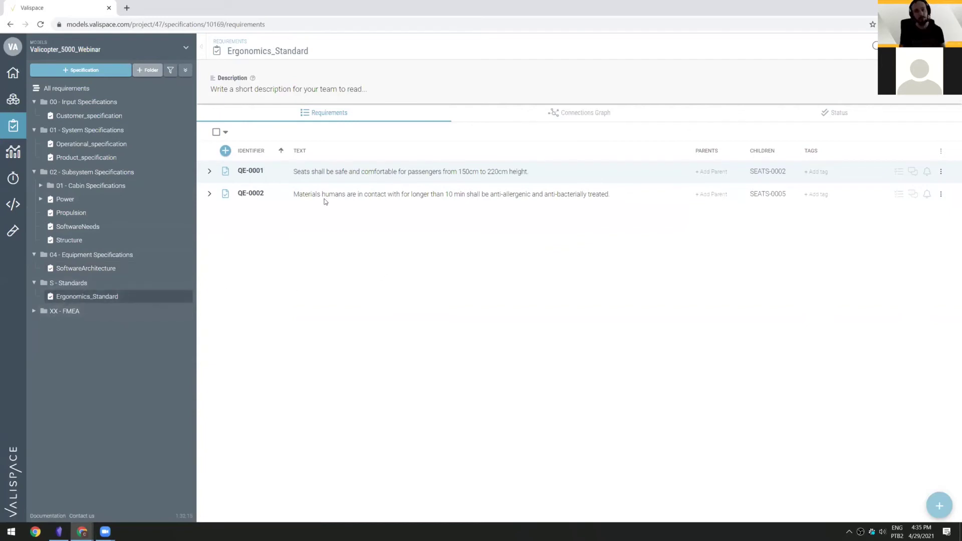
Step: Look over the Ergonomics_Standard specification's import options and inspect SEATS-0002, the child requirement of QE-0001
{"action": "left_click", "coordinate": [947, 46]}
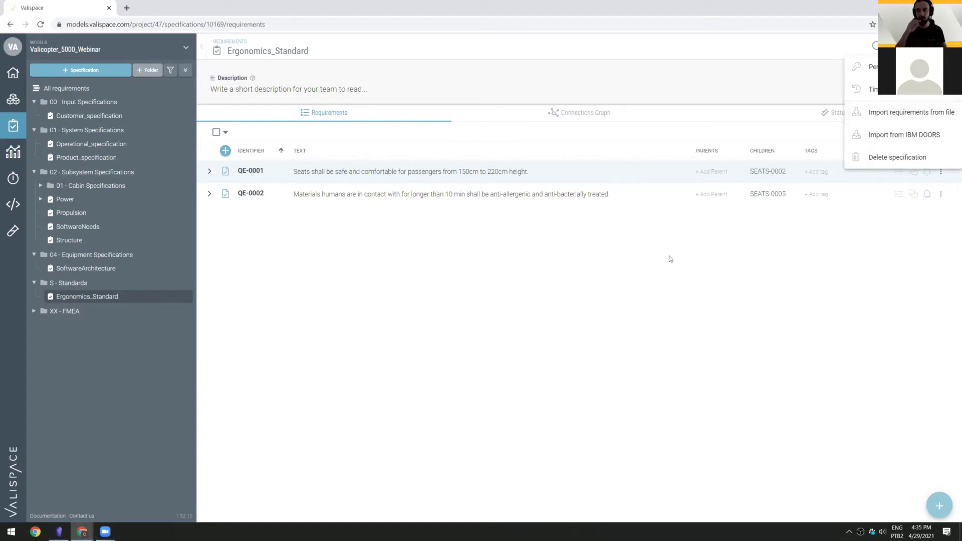
{"action": "left_click", "coordinate": [704, 356]}
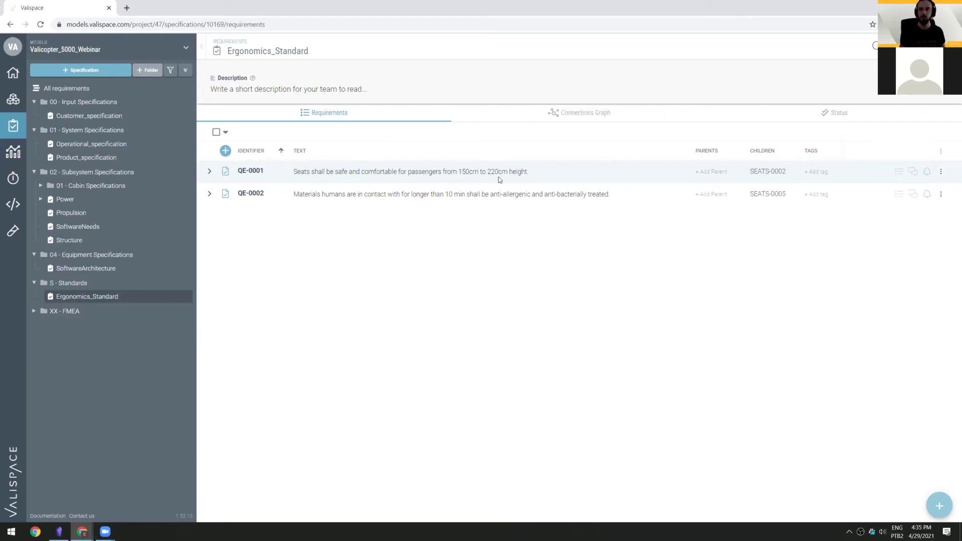
{"action": "left_click", "coordinate": [764, 176]}
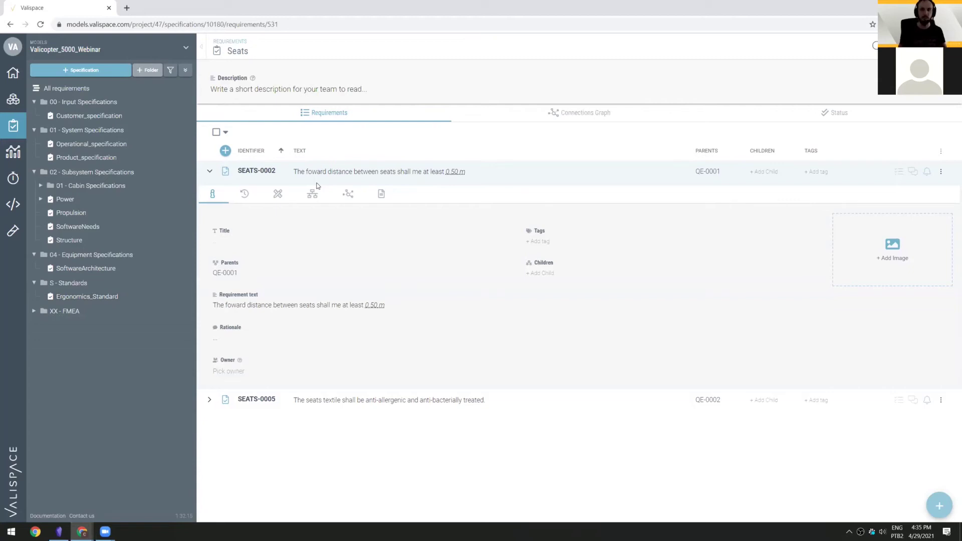
{"action": "left_click", "coordinate": [210, 172]}
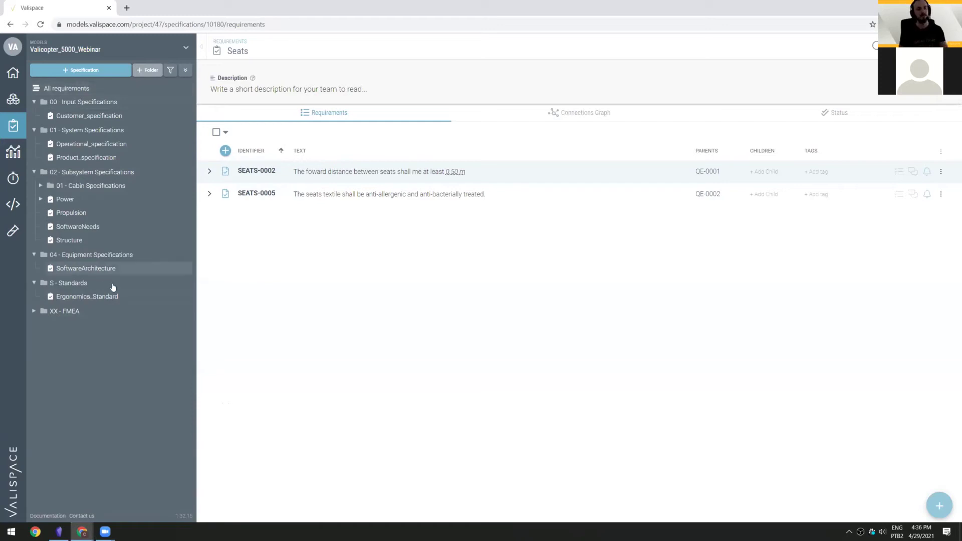
{"action": "left_click", "coordinate": [91, 300]}
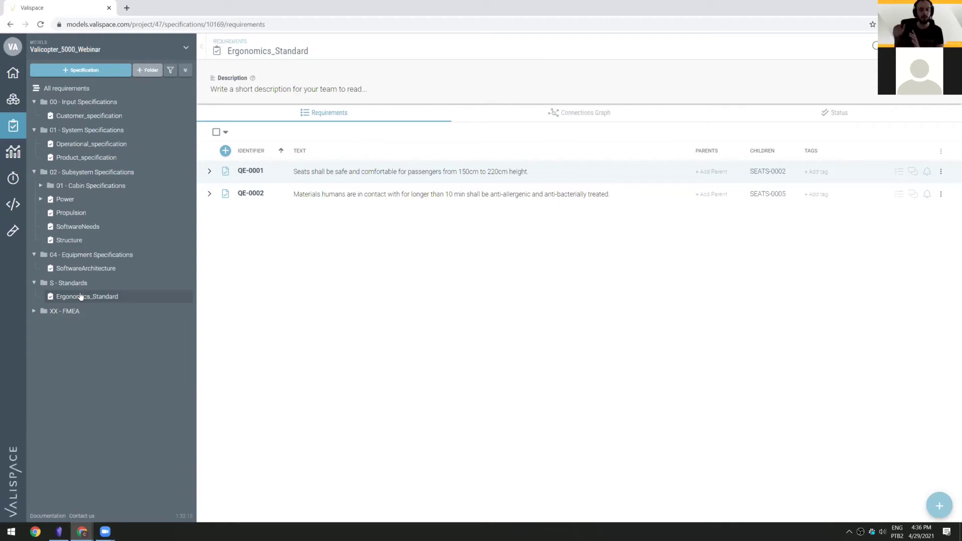
Step: Open the Seats specification in the 01 - Cabin Specifications folder and examine the connections graph of requirement SEATS-0002
{"action": "left_click", "coordinate": [96, 187]}
{"action": "left_click", "coordinate": [80, 202]}
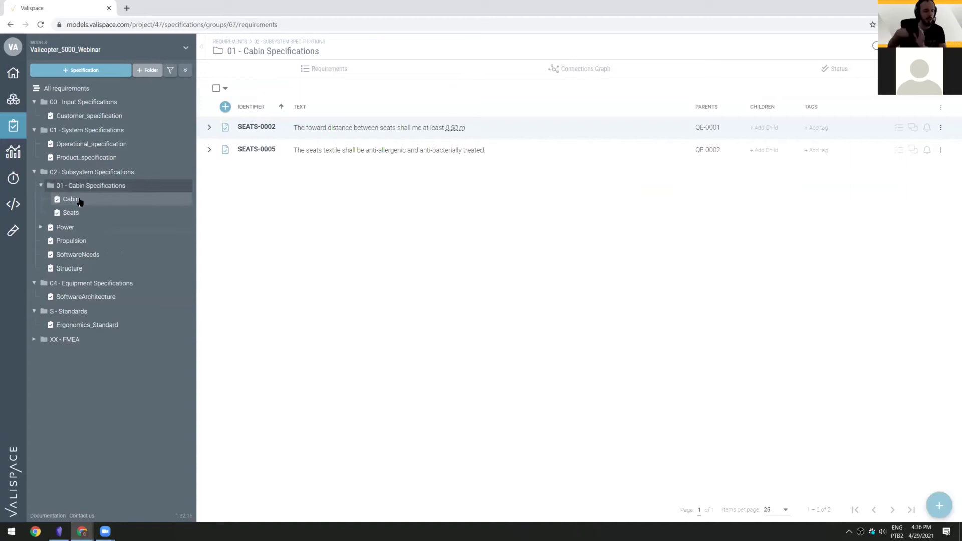
{"action": "left_click", "coordinate": [74, 213]}
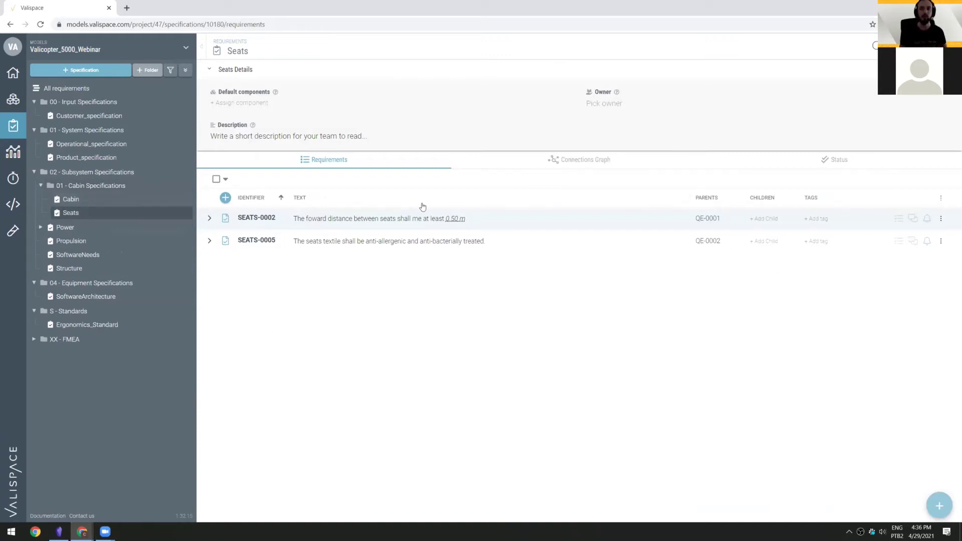
{"action": "left_click", "coordinate": [210, 218]}
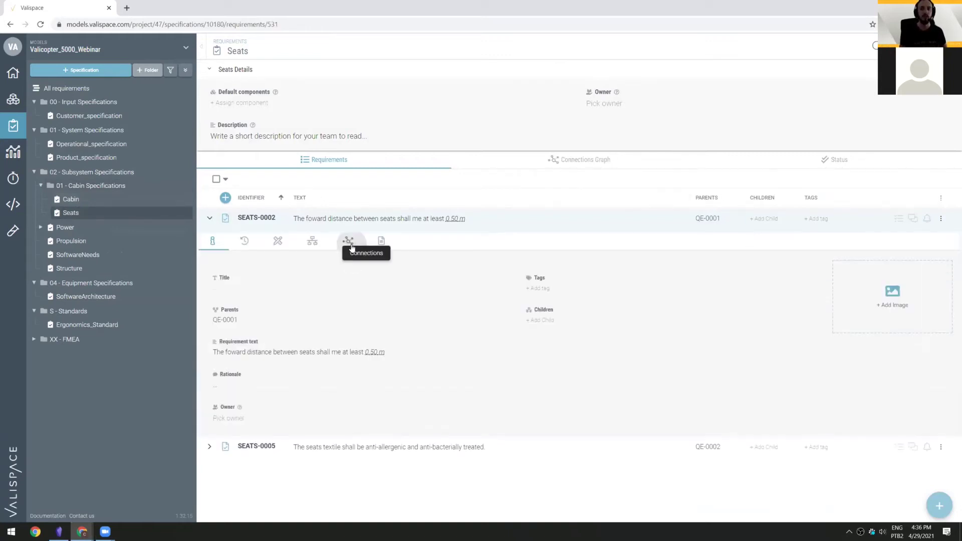
{"action": "left_click", "coordinate": [350, 243]}
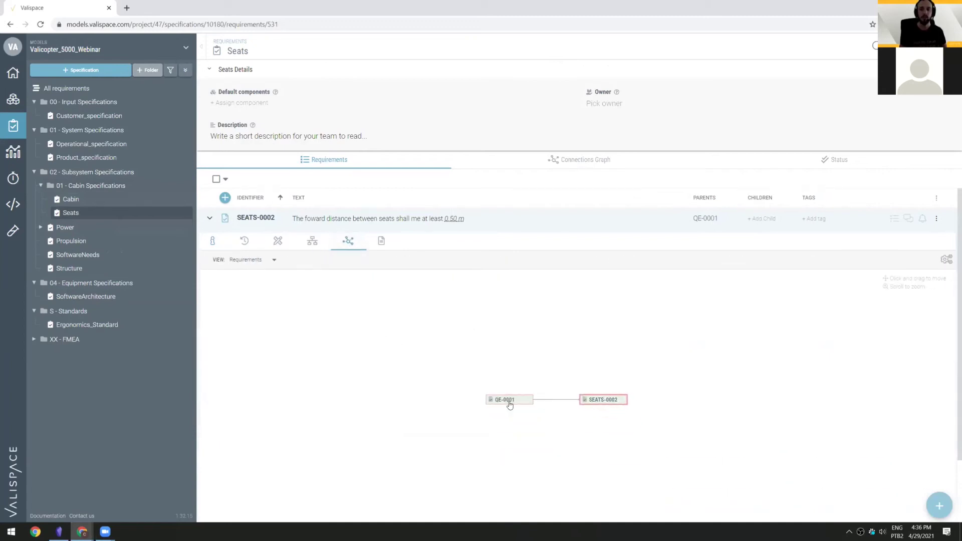
{"action": "left_click", "coordinate": [510, 404]}
{"action": "left_click", "coordinate": [211, 221]}
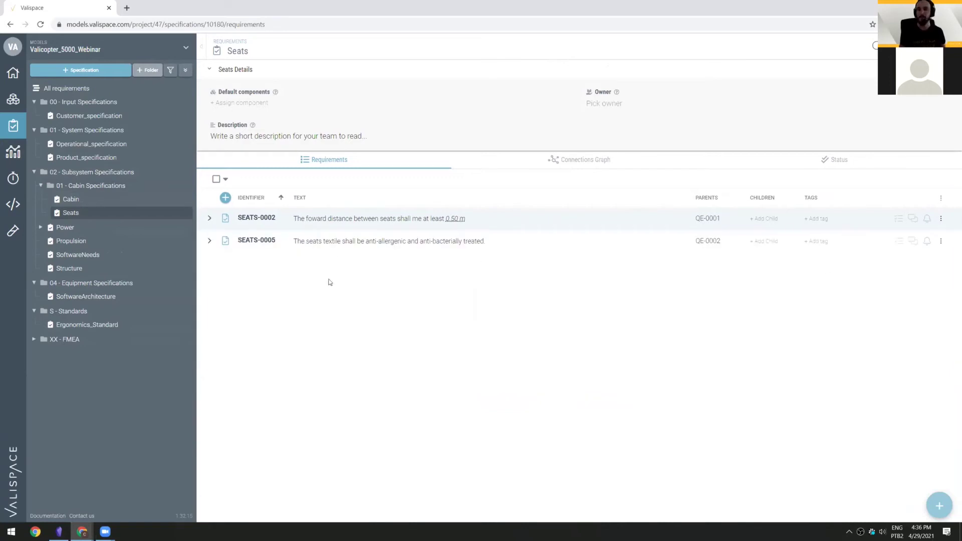
{"action": "left_click", "coordinate": [210, 219]}
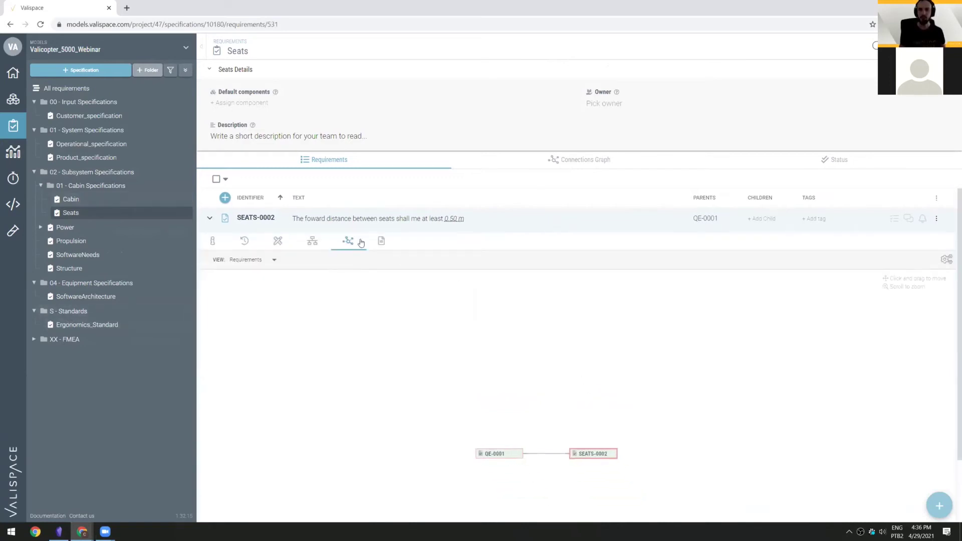
Step: Review the child requirements and connections graph of the maximum weight requirement VC-0004 in Product_specification
{"action": "left_click", "coordinate": [86, 158]}
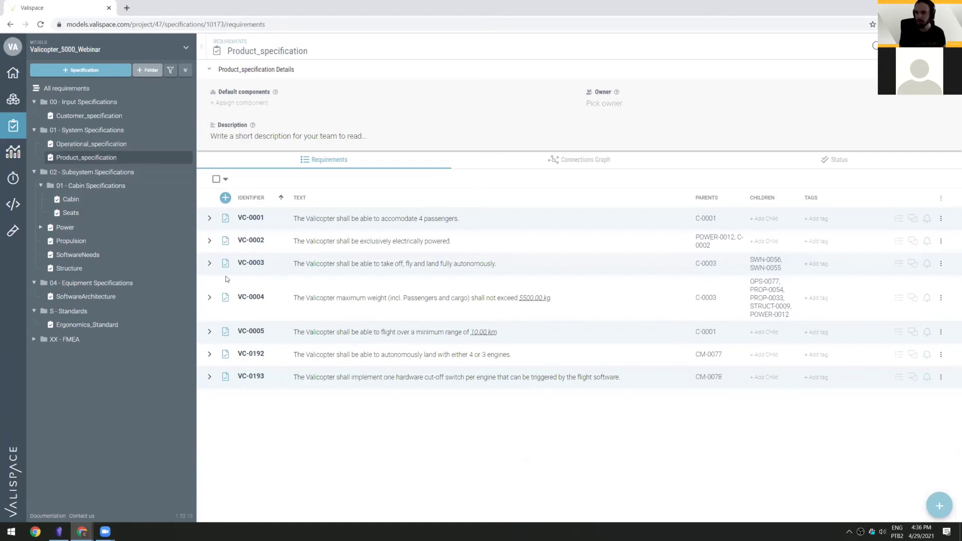
{"action": "left_click", "coordinate": [209, 297]}
{"action": "left_click", "coordinate": [311, 333]}
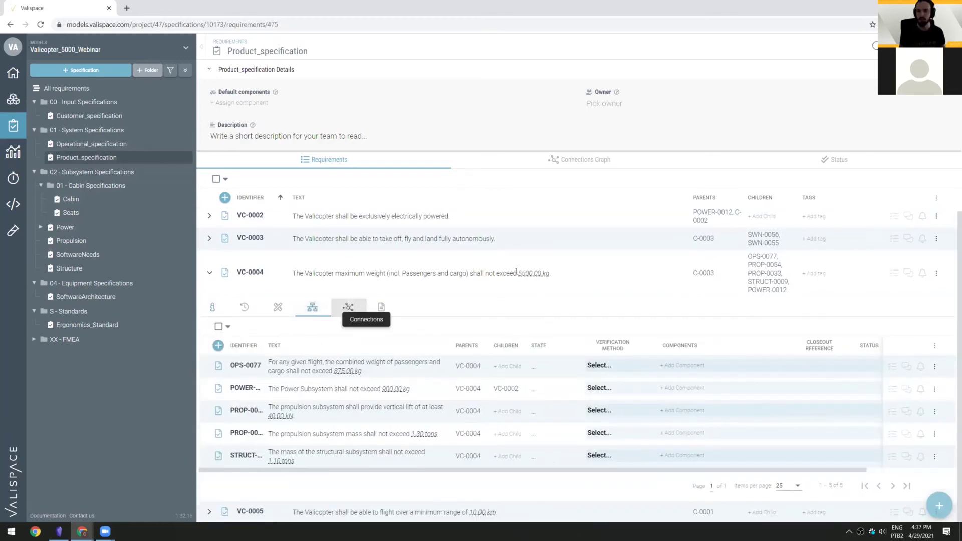
{"action": "left_click", "coordinate": [348, 307]}
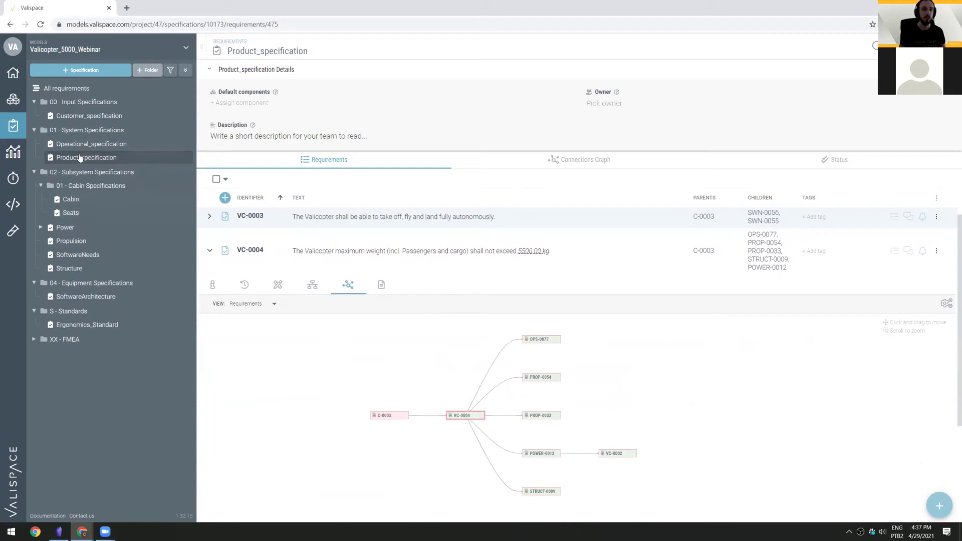
Step: Display the connections graph for the whole Product_specification
{"action": "left_click", "coordinate": [77, 132]}
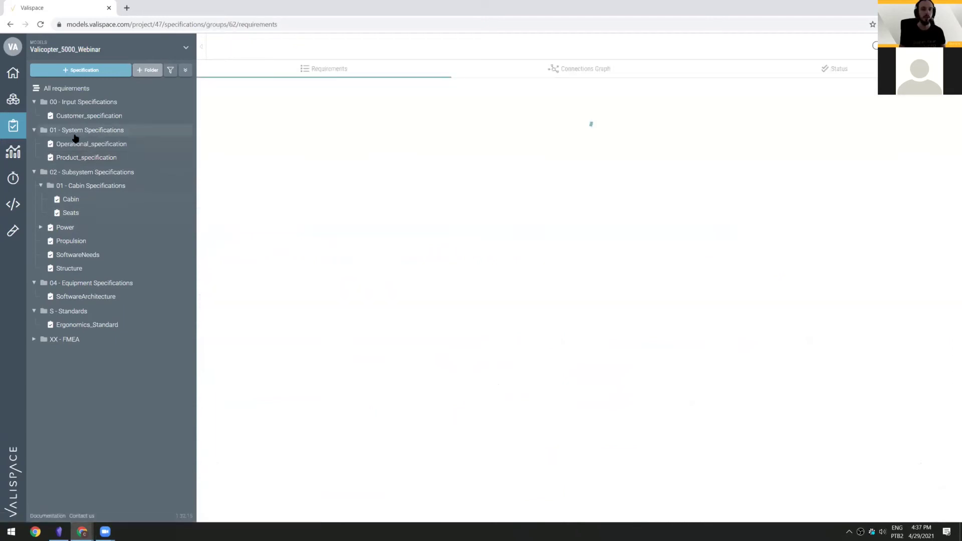
{"action": "left_click", "coordinate": [95, 157]}
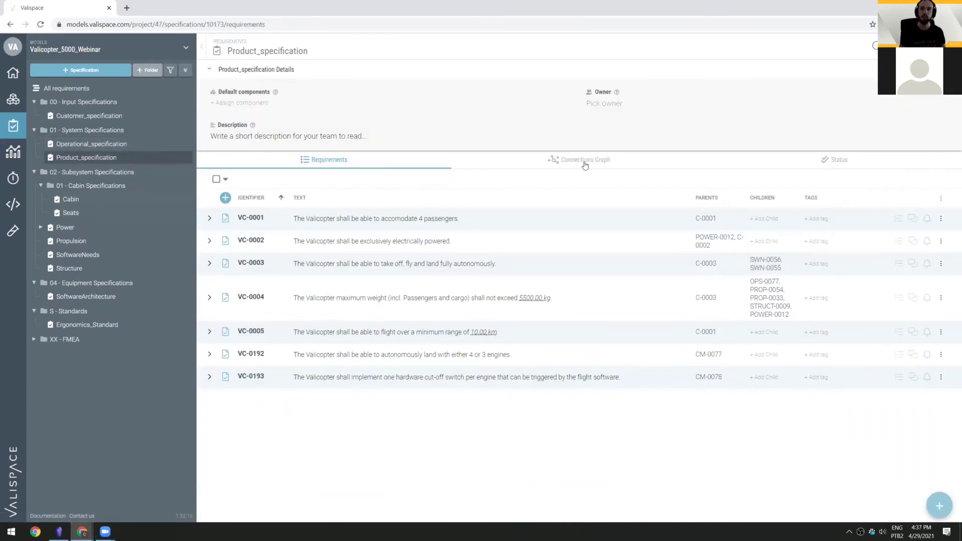
{"action": "left_click", "coordinate": [585, 160]}
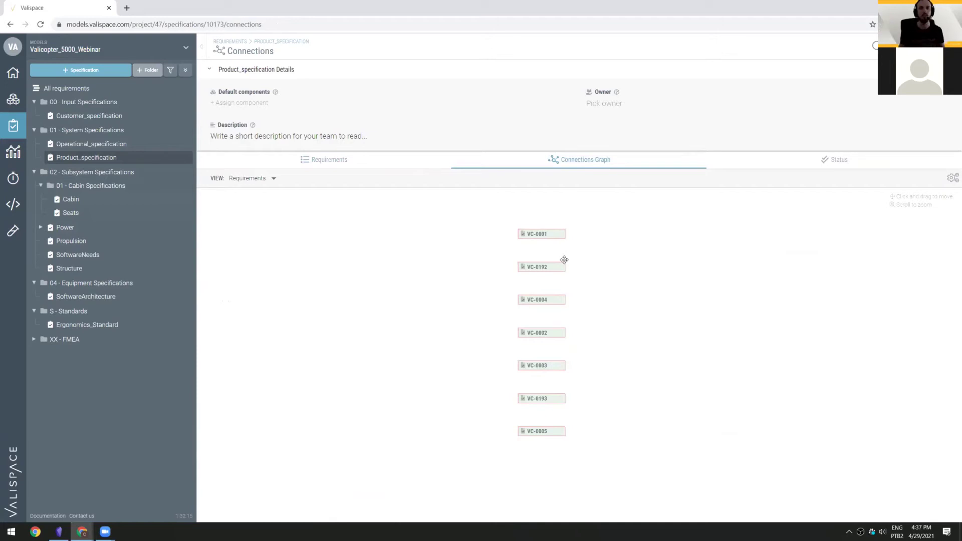
Step: Display the connections graph of all project requirements and highlight the links of failure mode F-0058
{"action": "left_click", "coordinate": [55, 92]}
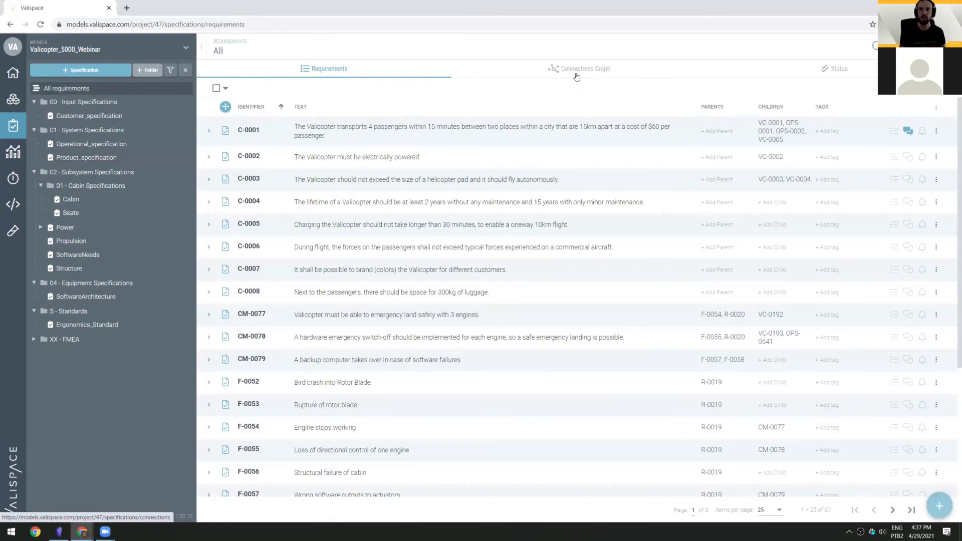
{"action": "left_click", "coordinate": [580, 69]}
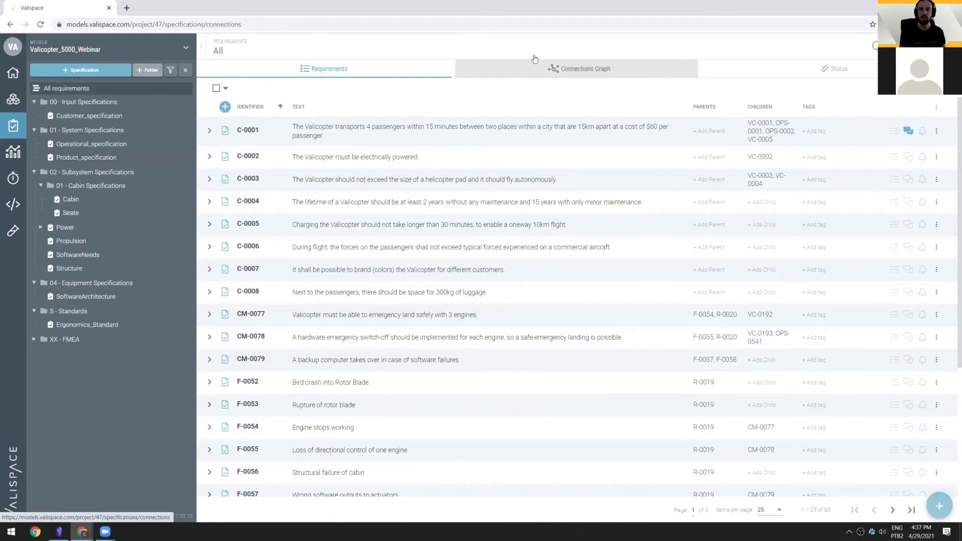
{"action": "scroll", "coordinate": [584, 272], "scroll_direction": "up", "scroll_amount": 7}
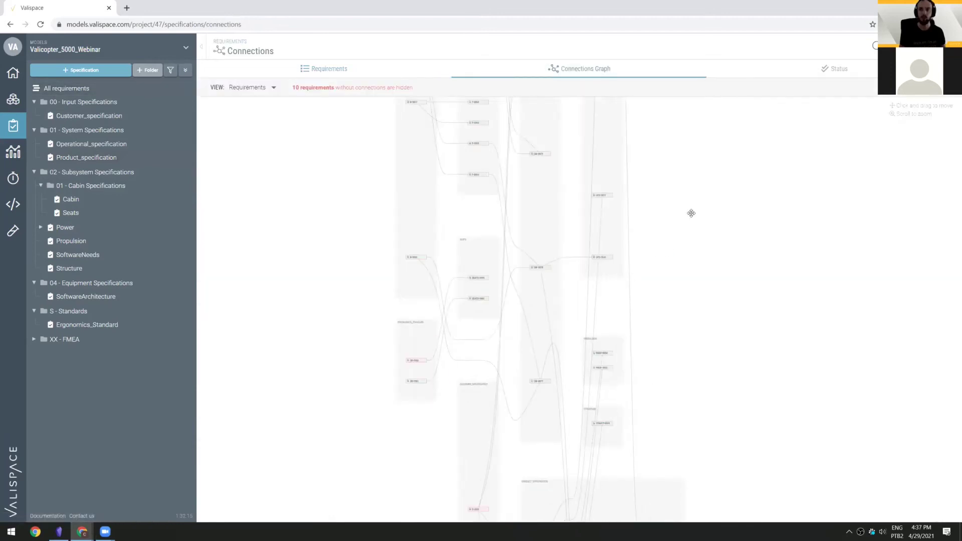
{"action": "left_click_drag", "start_coordinate": [522, 107], "coordinate": [541, 307]}
{"action": "scroll", "coordinate": [474, 265], "scroll_direction": "up", "scroll_amount": 4}
{"action": "scroll", "coordinate": [474, 265], "scroll_direction": "up", "scroll_amount": 1}
{"action": "left_click_drag", "start_coordinate": [641, 106], "coordinate": [588, 287]}
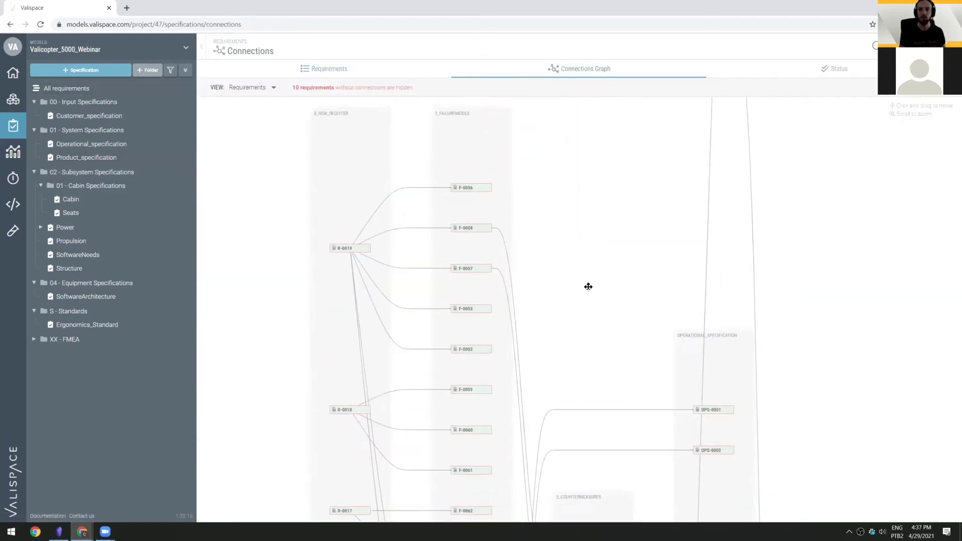
{"action": "left_click", "coordinate": [473, 235]}
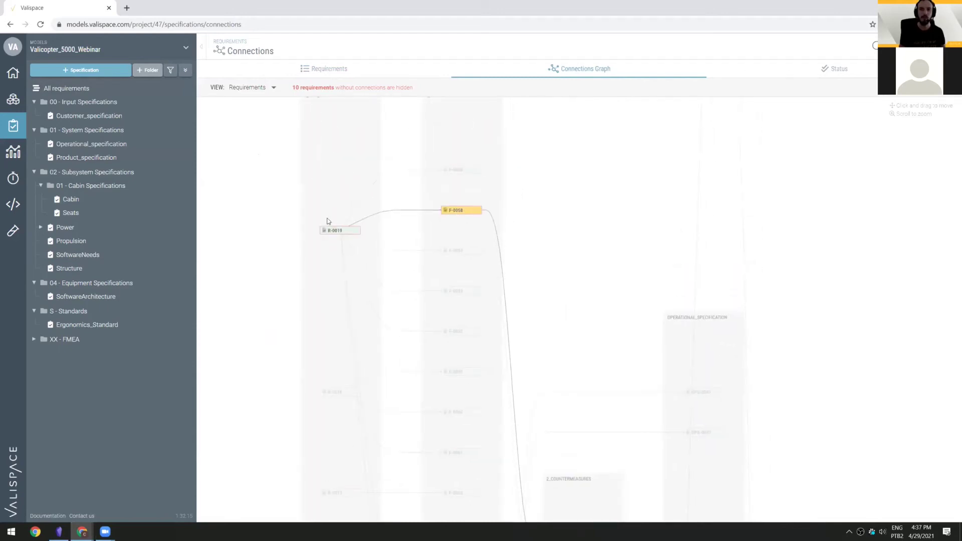
Step: Switch the connections graph to the Specifications view and examine how the specifications are linked
{"action": "left_click", "coordinate": [258, 88]}
{"action": "left_click", "coordinate": [252, 104]}
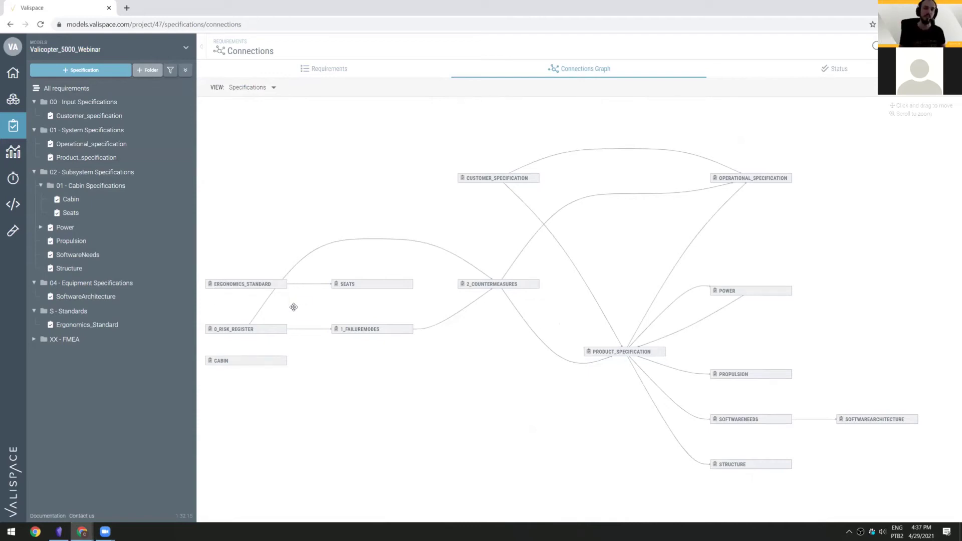
{"action": "left_click_drag", "start_coordinate": [589, 437], "coordinate": [544, 420]}
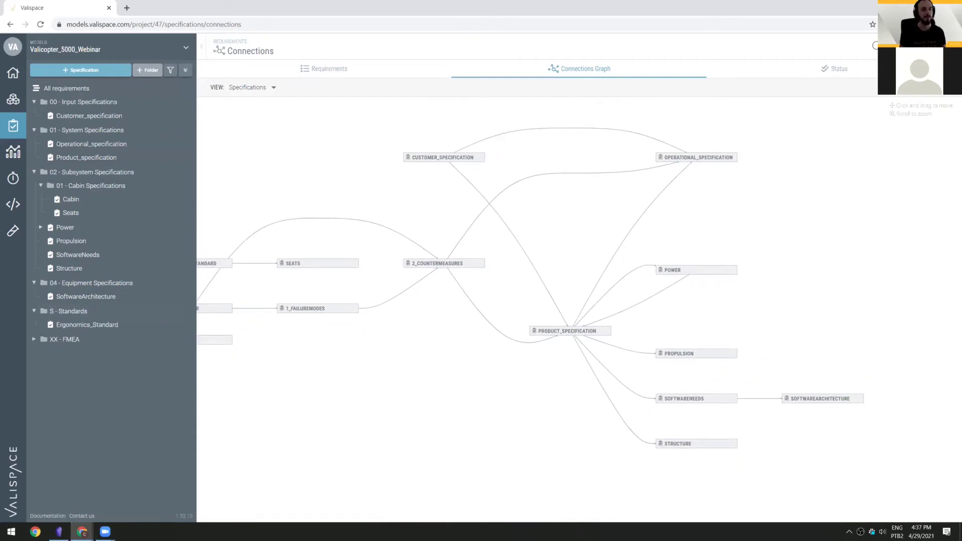
{"action": "left_click_drag", "start_coordinate": [431, 370], "coordinate": [496, 386]}
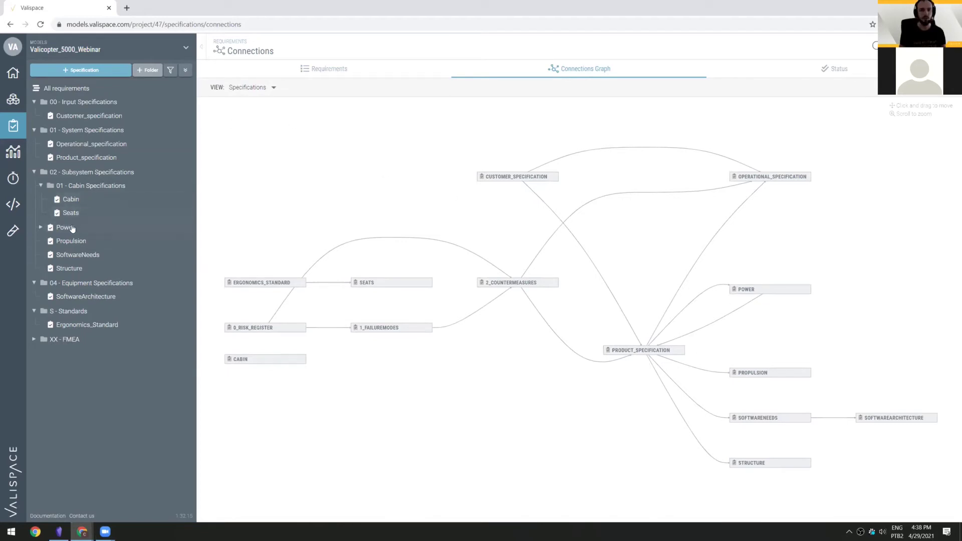
Step: Check the Cabin specification, collapse its folder and return to Product_specification
{"action": "left_click", "coordinate": [76, 201]}
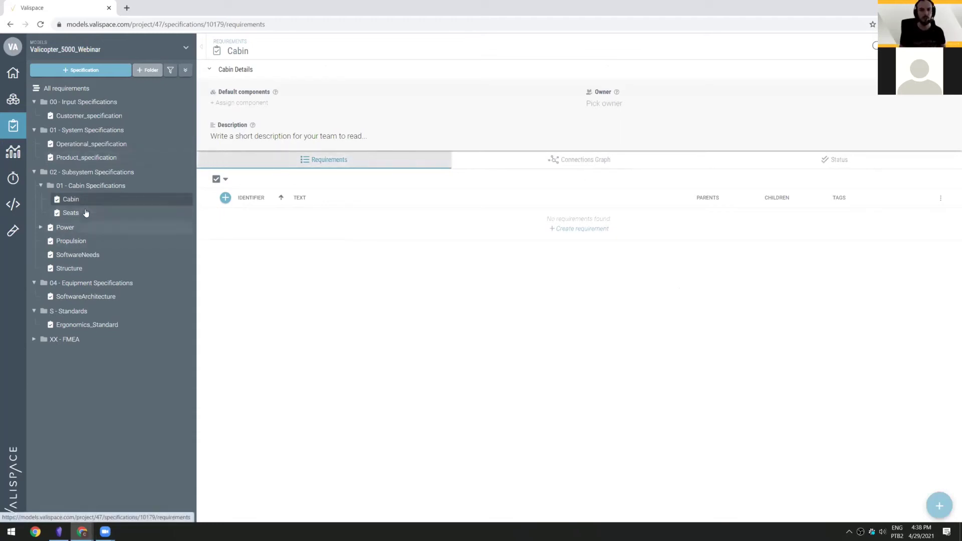
{"action": "left_click", "coordinate": [40, 186]}
{"action": "left_click", "coordinate": [103, 158]}
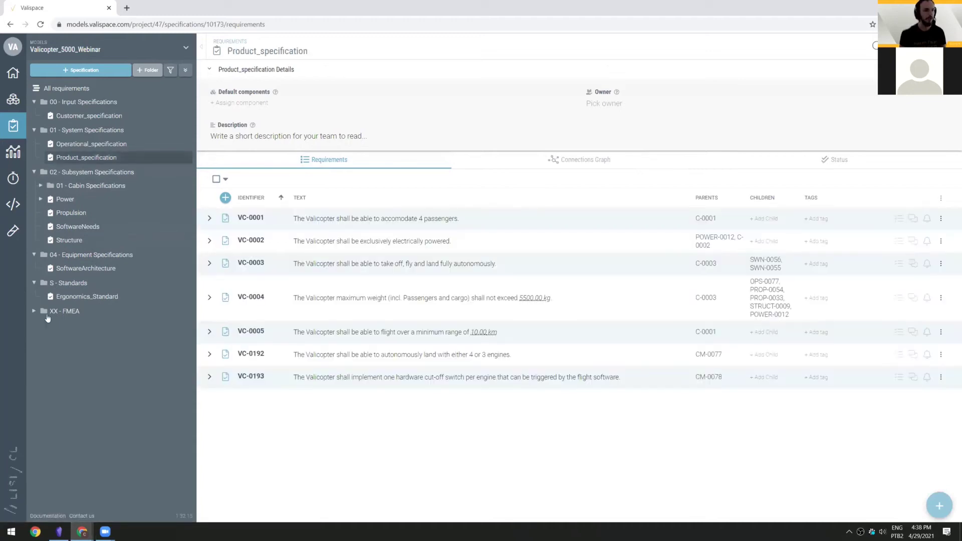
Step: Add the #Verified children column to the Ergonomics_Standard requirements table
{"action": "left_click", "coordinate": [67, 297]}
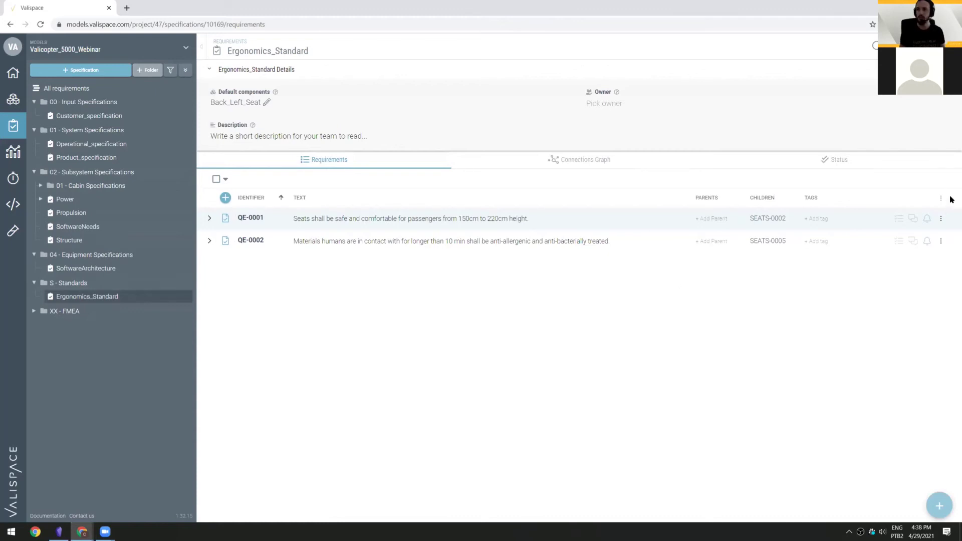
{"action": "left_click", "coordinate": [941, 199]}
{"action": "left_click", "coordinate": [889, 215]}
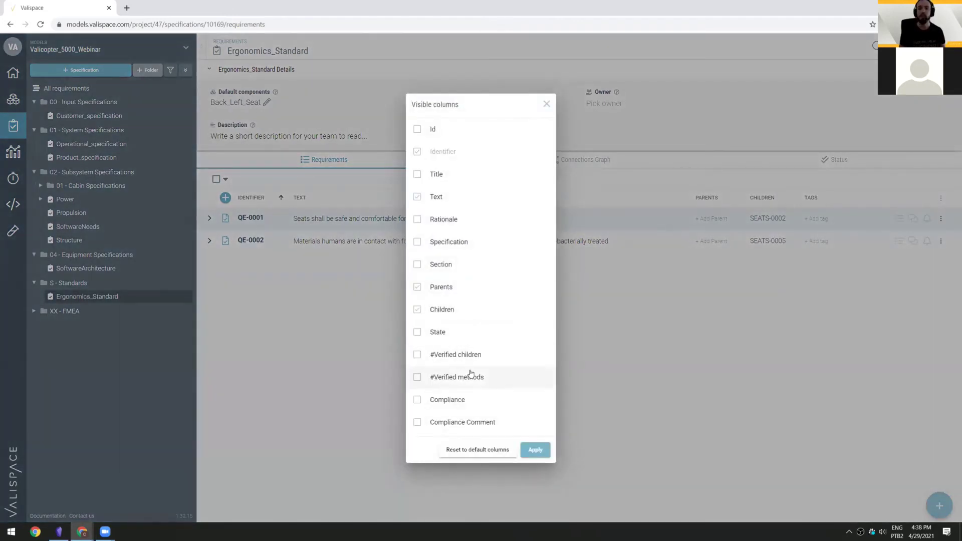
{"action": "left_click", "coordinate": [461, 356]}
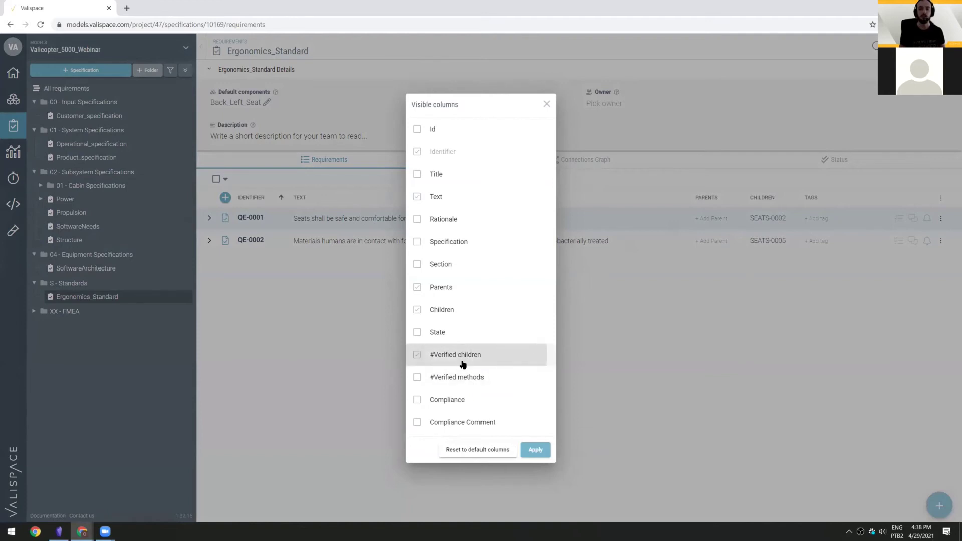
{"action": "left_click", "coordinate": [540, 453]}
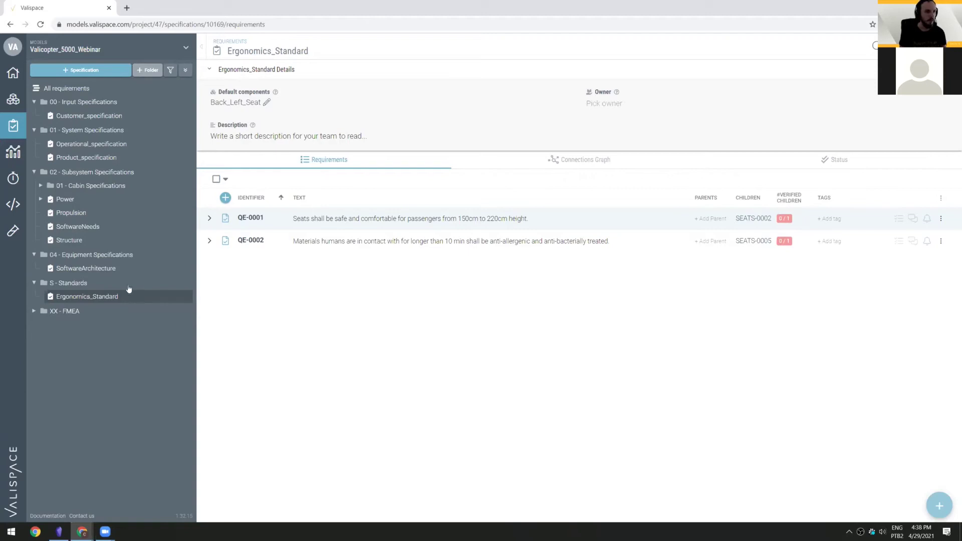
Step: Collapse the S - Standards and 04 - Equipment Specifications folders and load VerificationView for the Product_specification requirements table
{"action": "left_click", "coordinate": [34, 284]}
{"action": "left_click", "coordinate": [35, 255]}
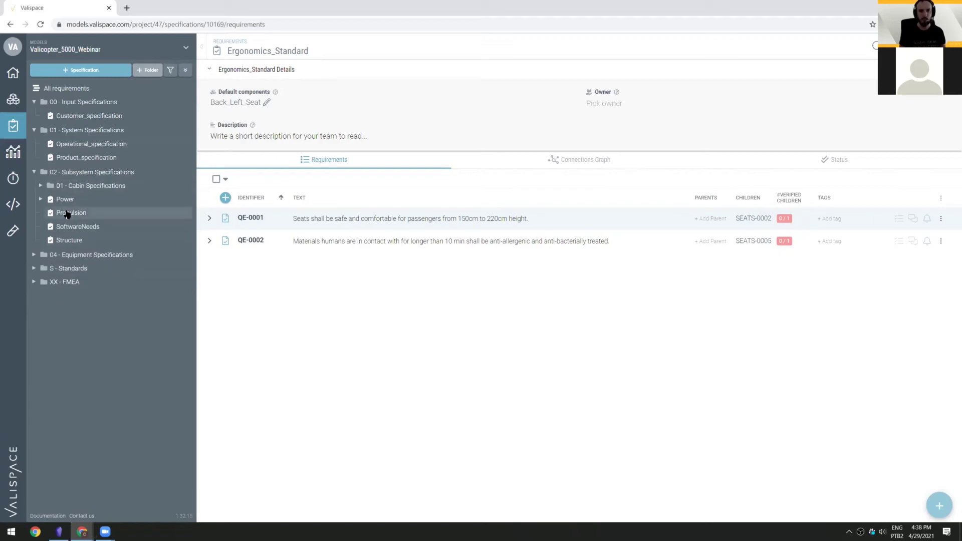
{"action": "left_click", "coordinate": [69, 158]}
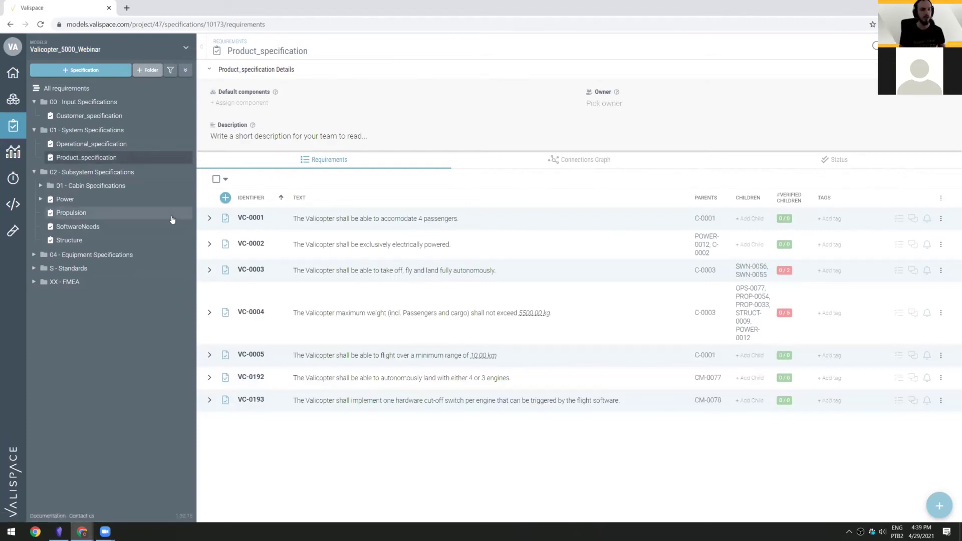
{"action": "left_click", "coordinate": [940, 198]}
{"action": "mouse_move", "coordinate": [907, 264]}
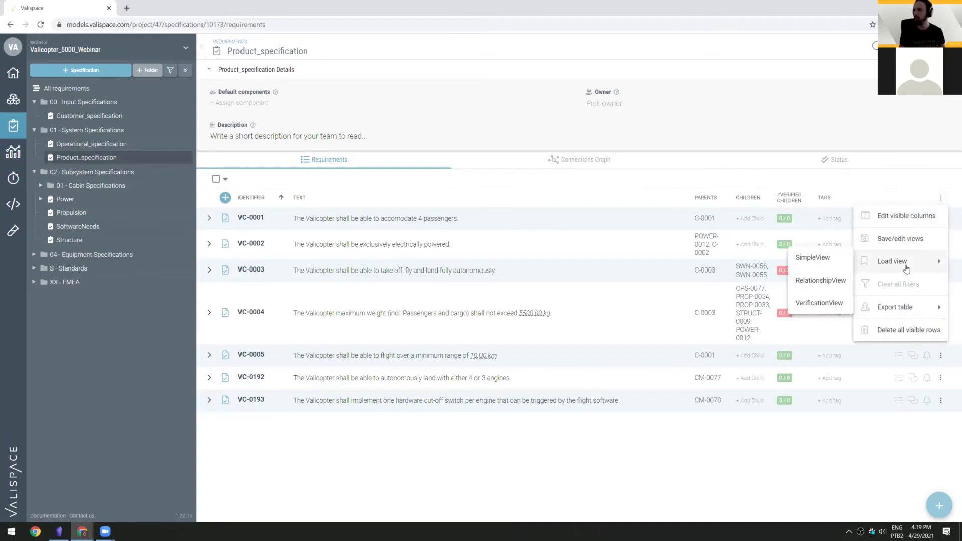
{"action": "left_click", "coordinate": [819, 302]}
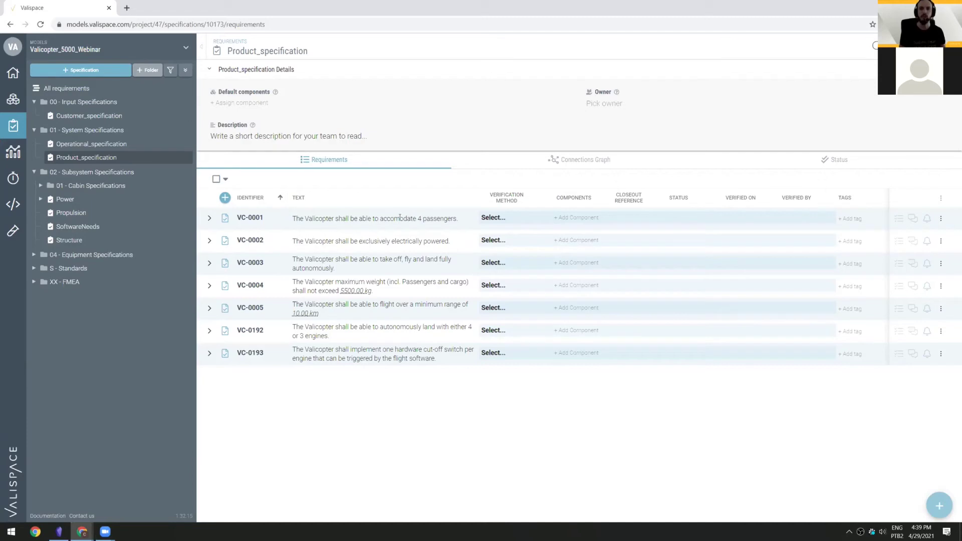
Step: Set the verification method to Review for VC-0001 and VC-0002, and to Analysis for VC-0003
{"action": "left_click", "coordinate": [543, 217]}
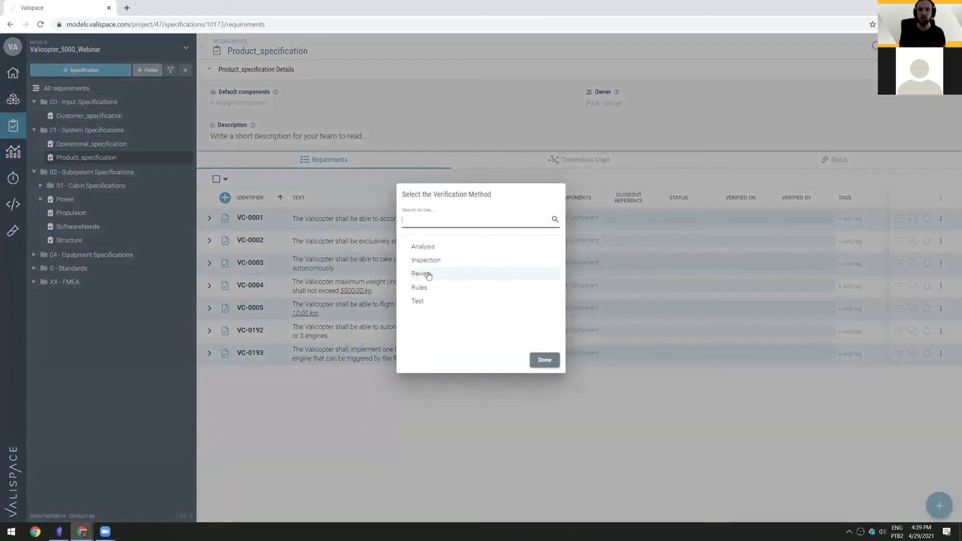
{"action": "left_click", "coordinate": [429, 275]}
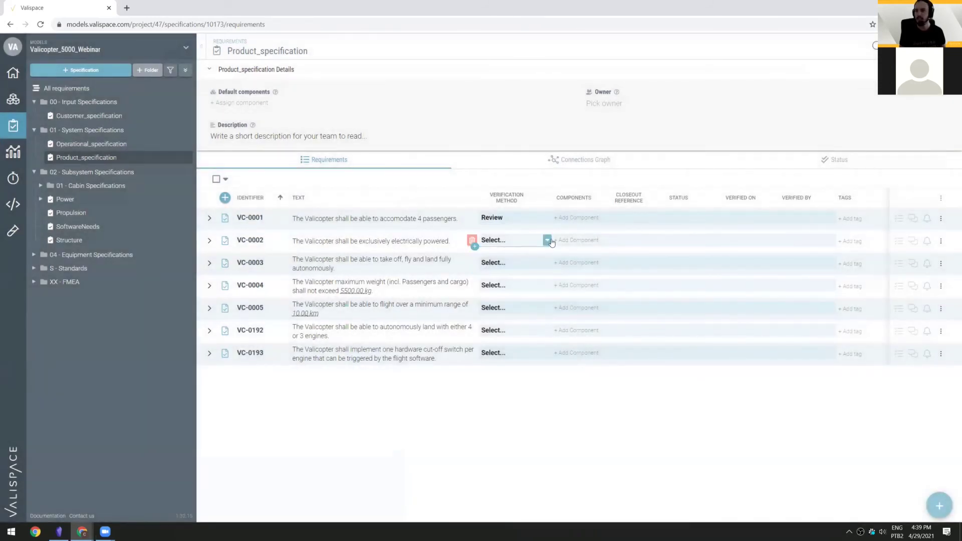
{"action": "left_click", "coordinate": [547, 241]}
{"action": "left_click", "coordinate": [420, 275]}
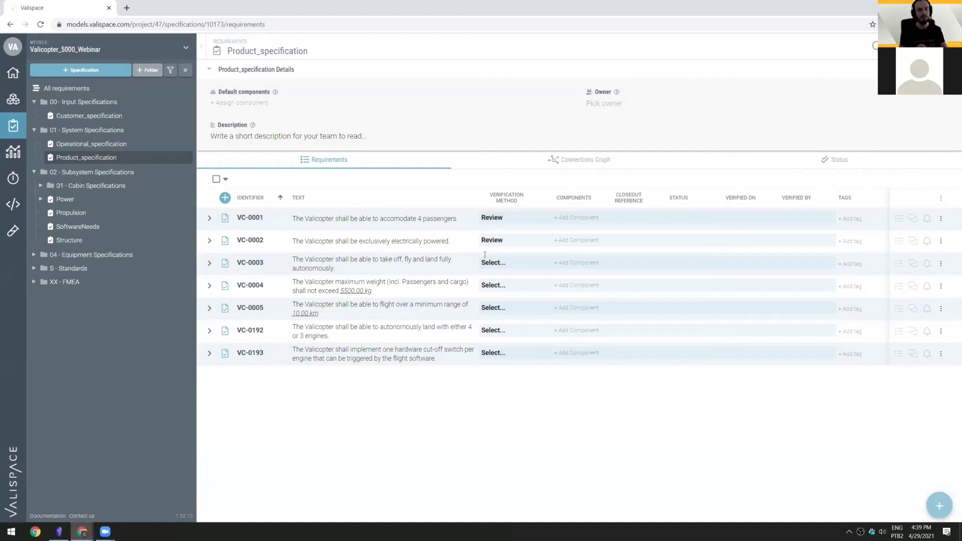
{"action": "left_click", "coordinate": [546, 263]}
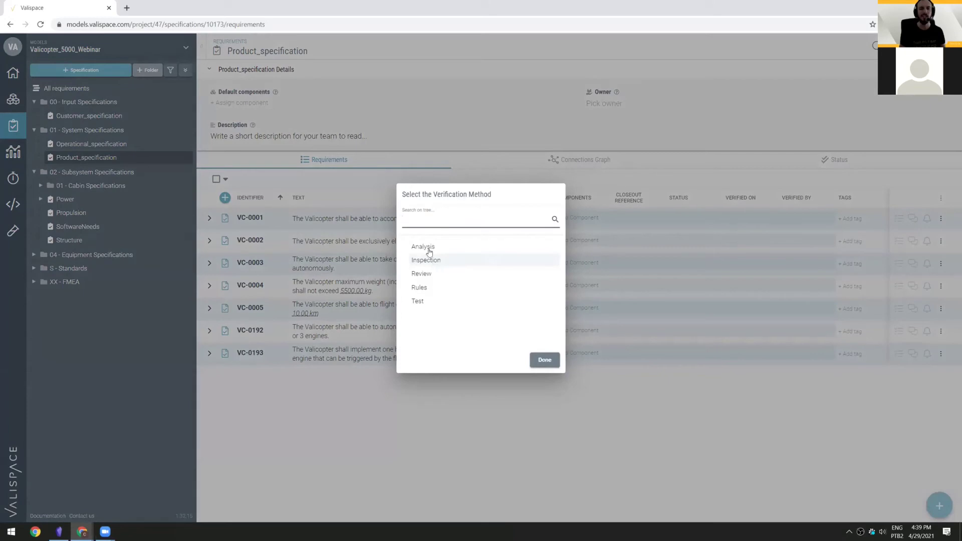
{"action": "left_click", "coordinate": [429, 248]}
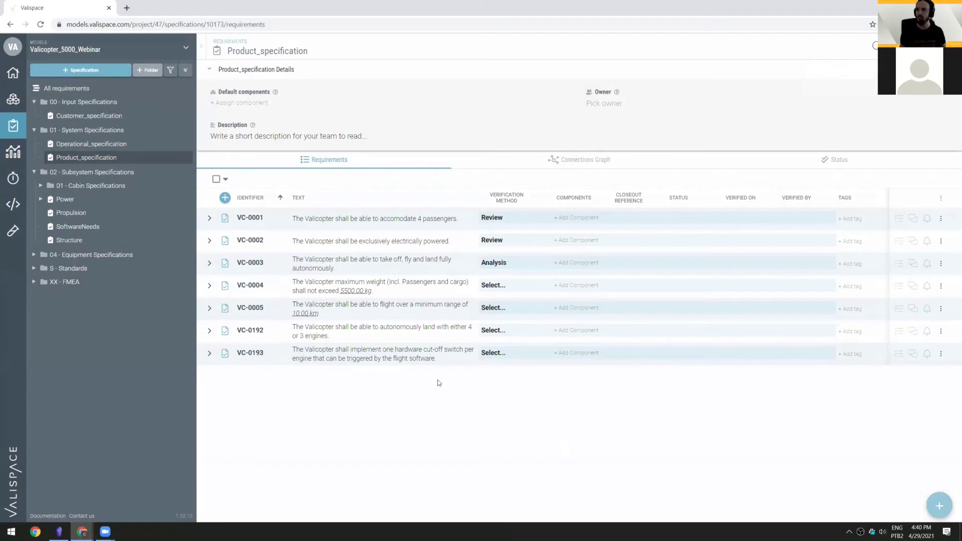
Step: Reload the specification, remove the surplus empty verification method row from VC-0003 and set its second method to Test
{"action": "left_click", "coordinate": [41, 24]}
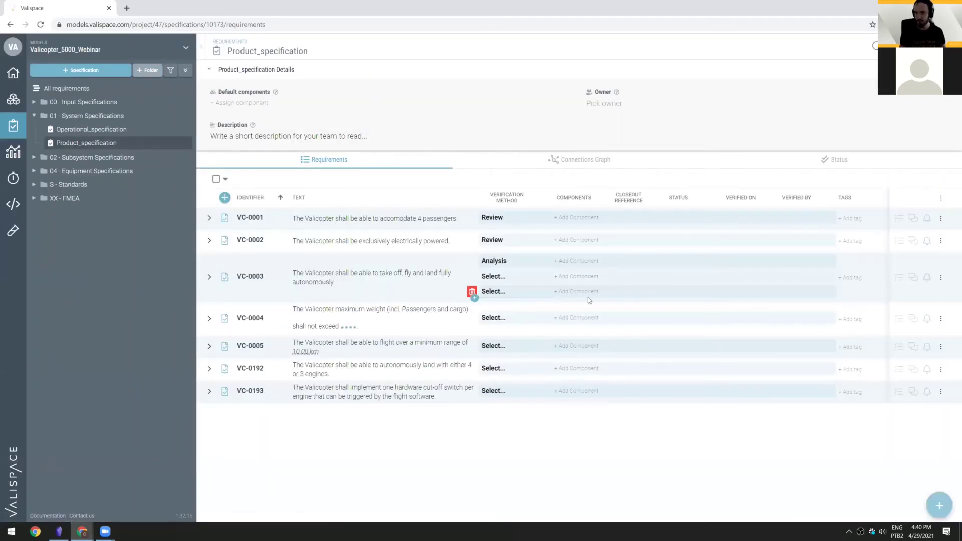
{"action": "left_click", "coordinate": [473, 290]}
{"action": "left_click", "coordinate": [566, 308]}
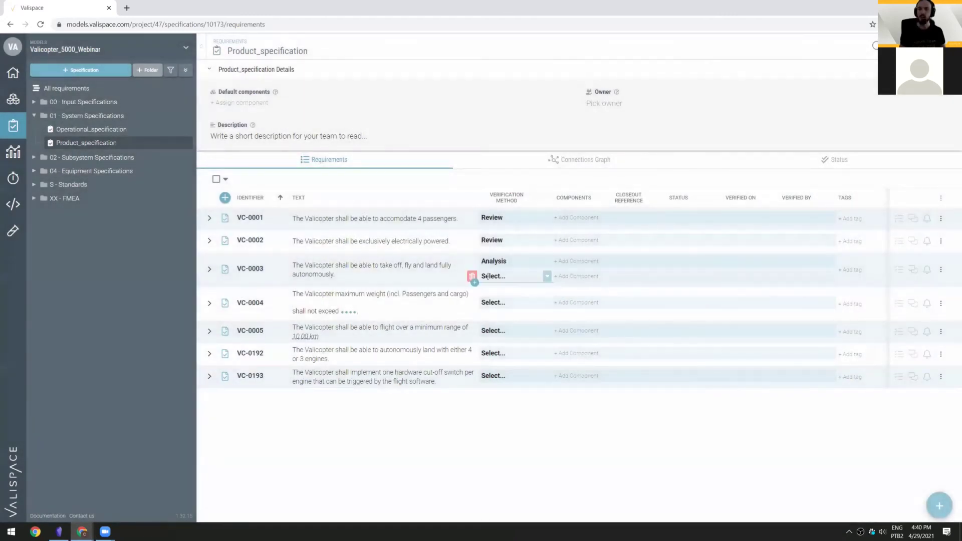
{"action": "left_click", "coordinate": [536, 276]}
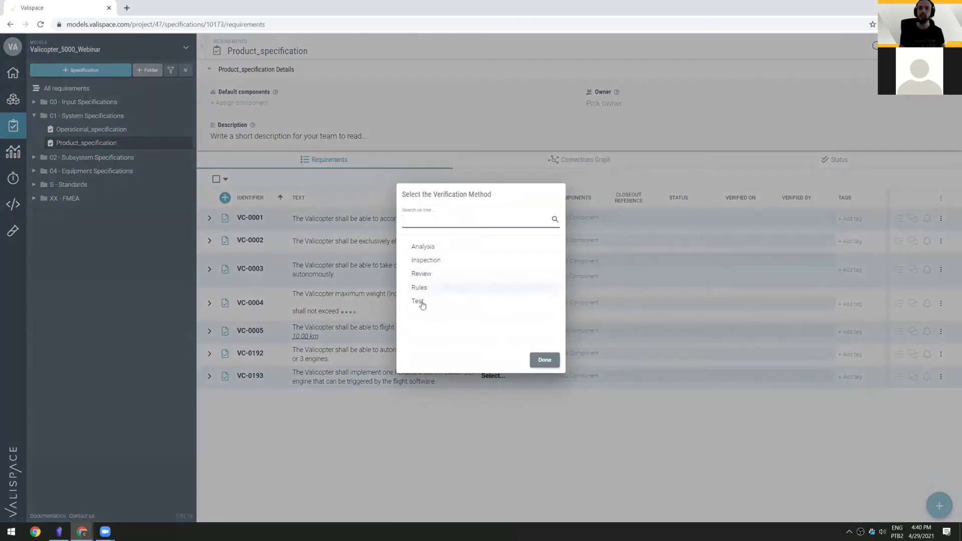
{"action": "left_click", "coordinate": [421, 301]}
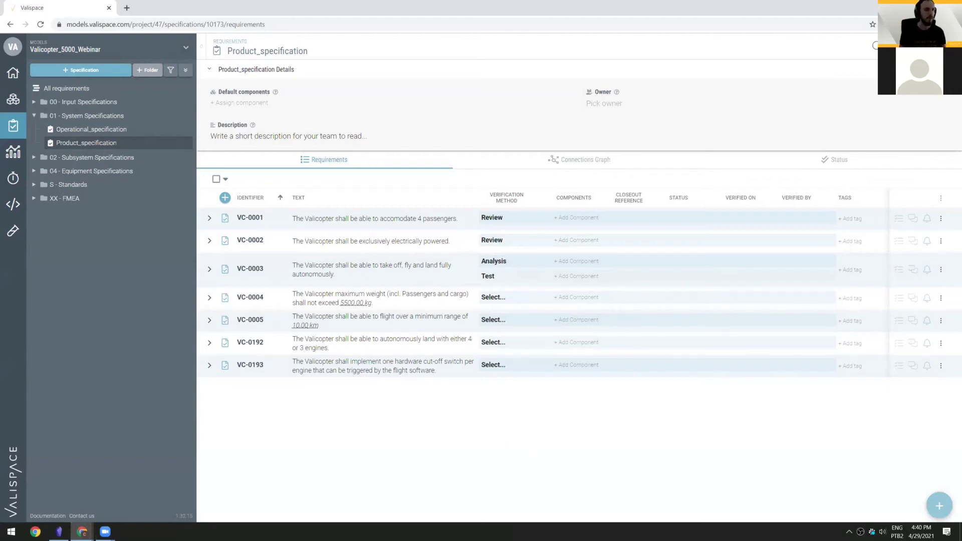
{"action": "key", "text": "alt+Tab"}
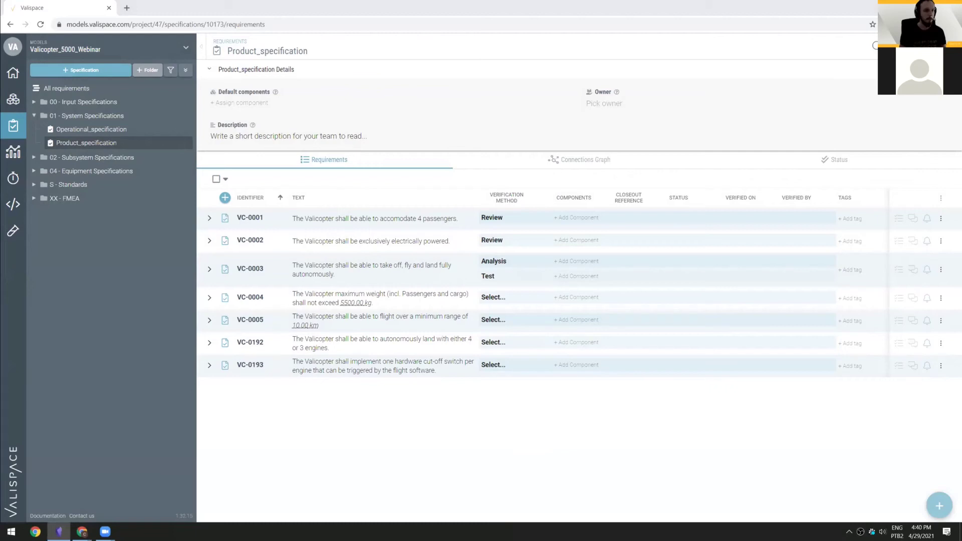
{"action": "left_click", "coordinate": [464, 483]}
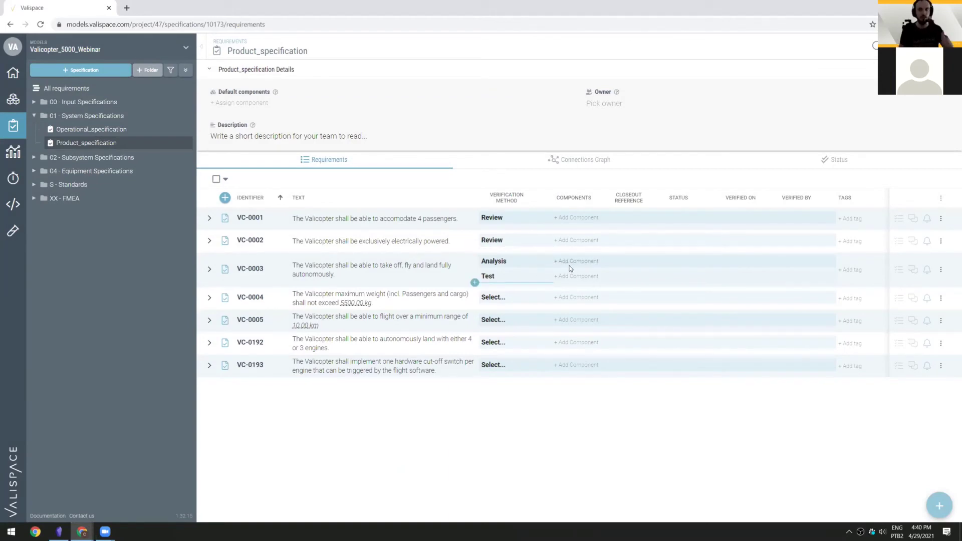
Step: Examine the Valicopter_5000 component tree, including the Propulsion and Cabin components with their subcomponents and properties
{"action": "left_click", "coordinate": [12, 100]}
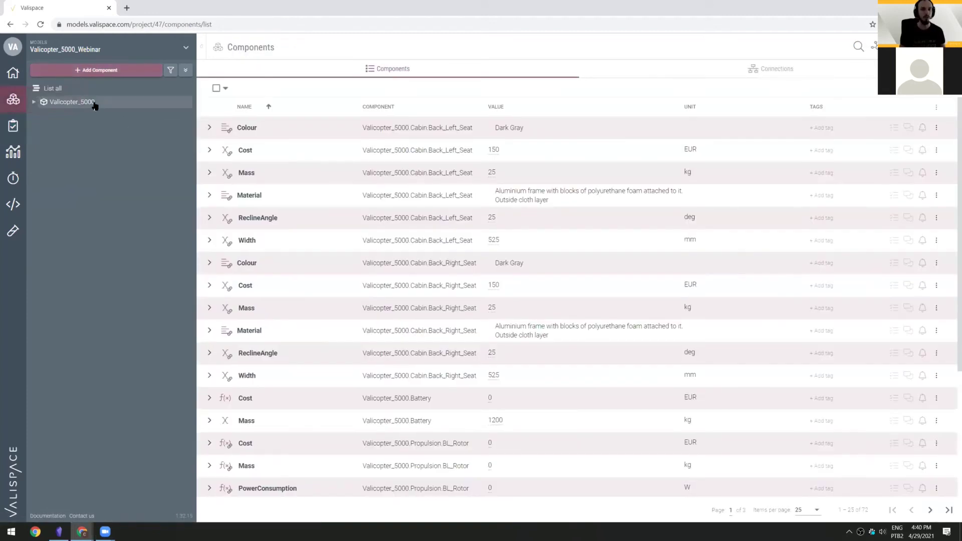
{"action": "left_click", "coordinate": [92, 103]}
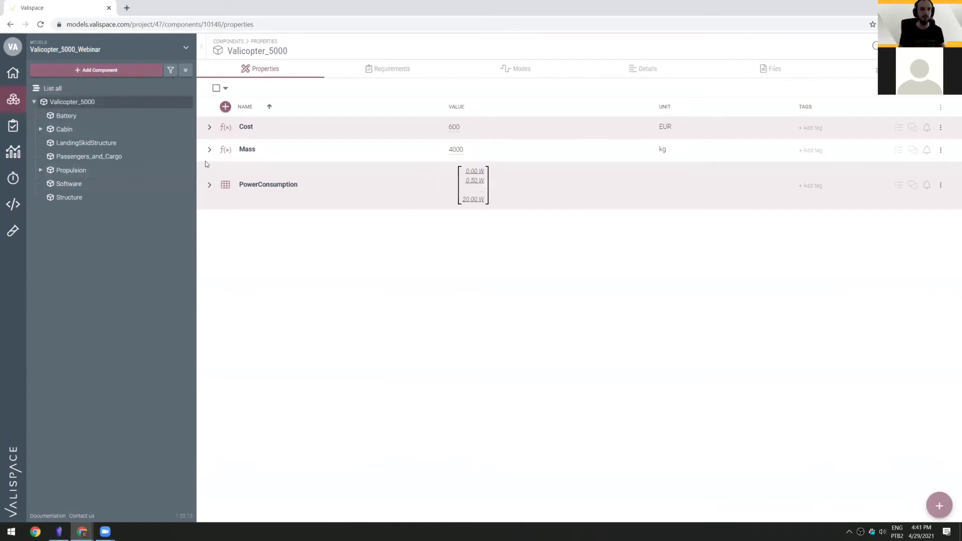
{"action": "left_click", "coordinate": [70, 171]}
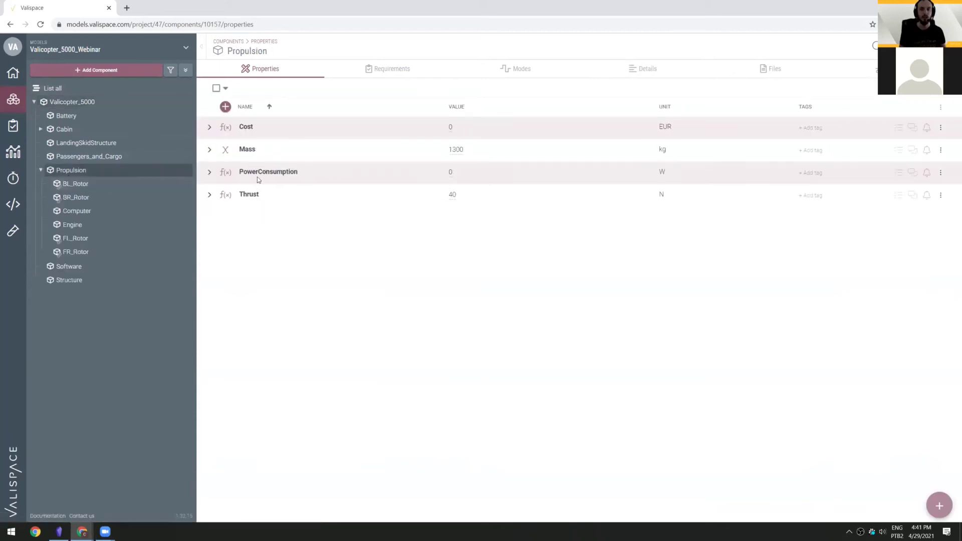
{"action": "left_click", "coordinate": [65, 128]}
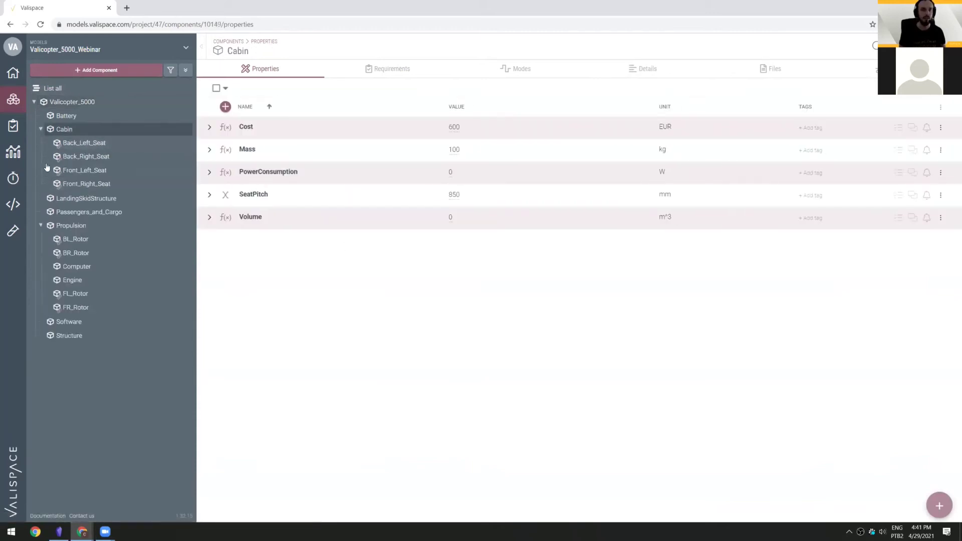
{"action": "left_click", "coordinate": [71, 129]}
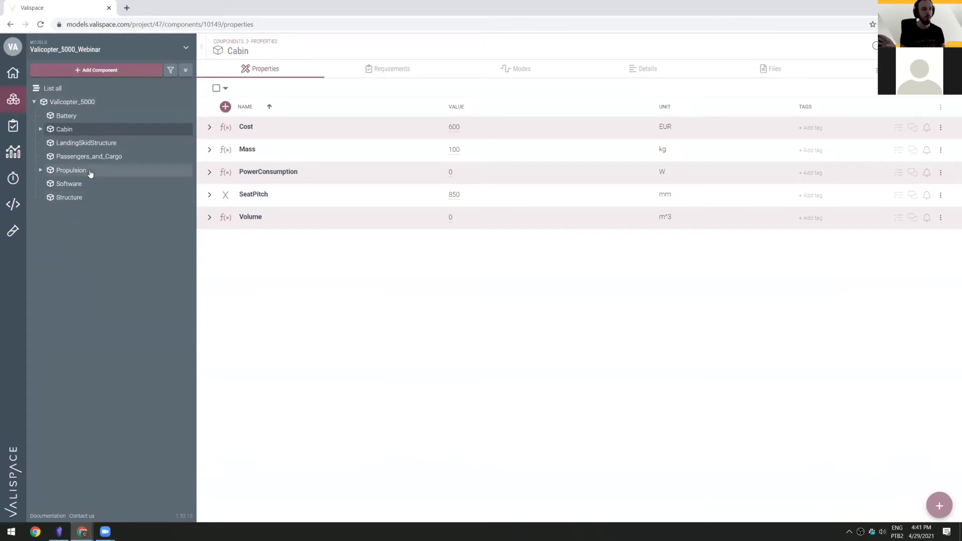
{"action": "left_click", "coordinate": [54, 104]}
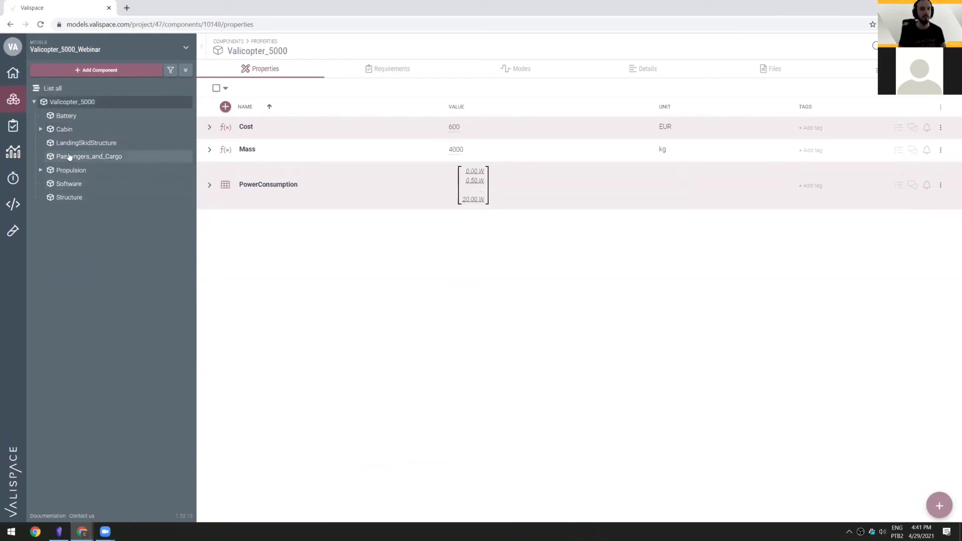
Step: Assign Valicopter_5000 as the default component of Product_specification in the 01 - System Specifications folder
{"action": "left_click", "coordinate": [14, 127]}
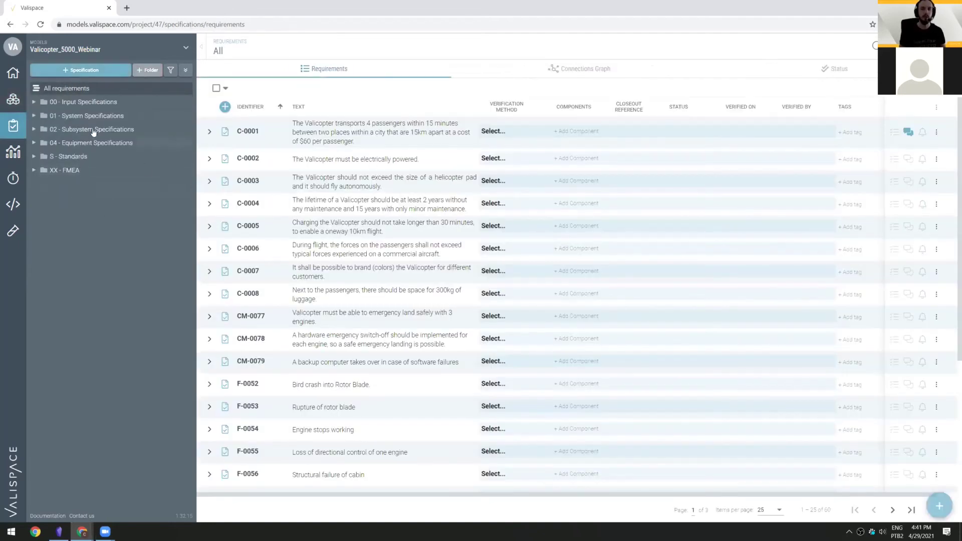
{"action": "left_click", "coordinate": [91, 116]}
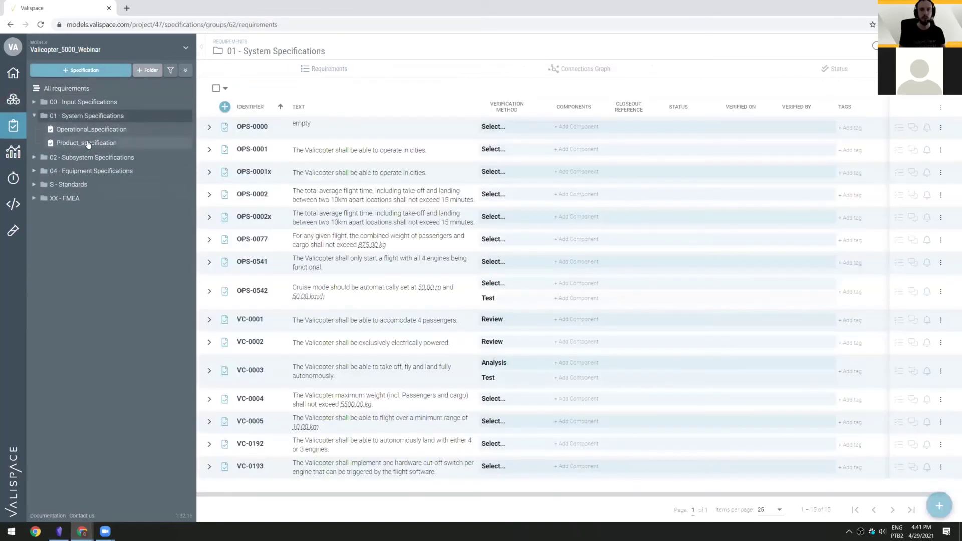
{"action": "left_click", "coordinate": [88, 143]}
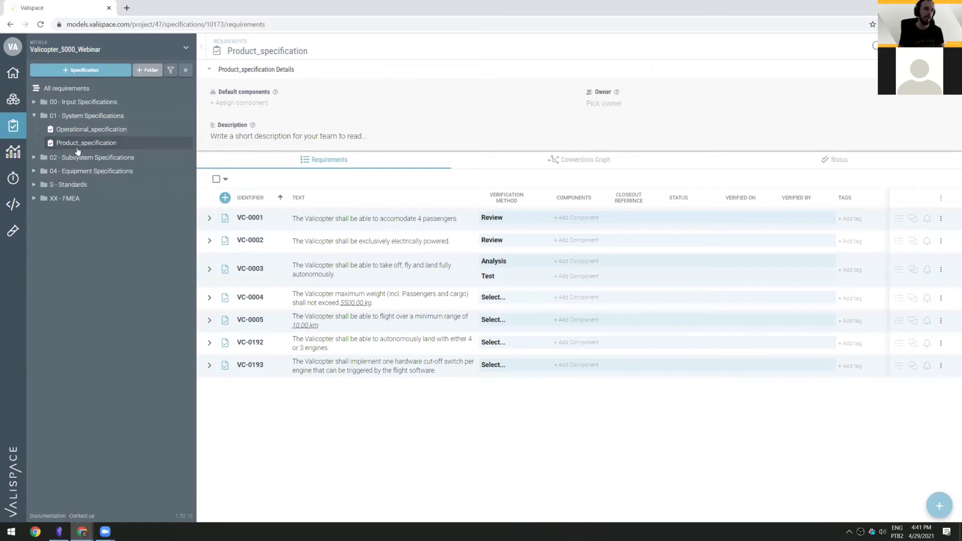
{"action": "left_click", "coordinate": [251, 104]}
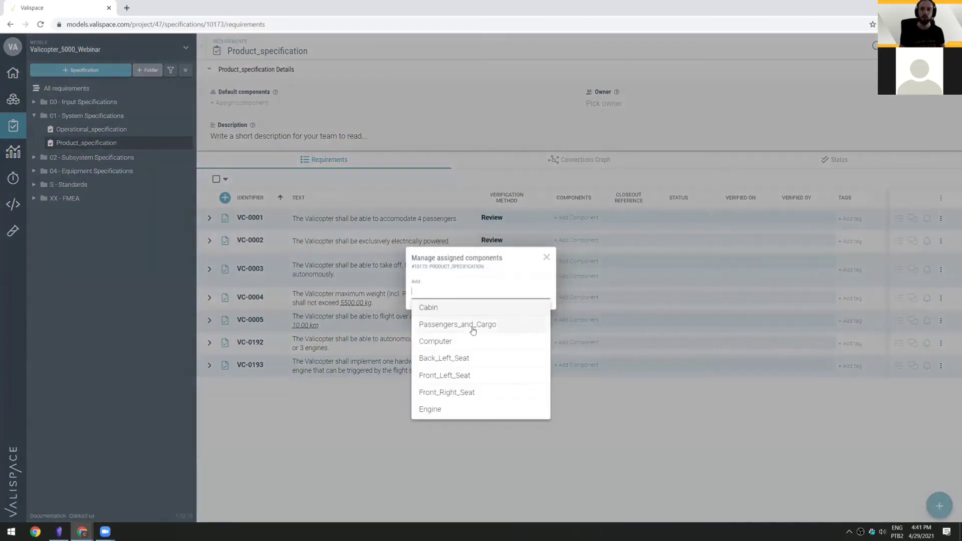
{"action": "type", "text": "Valic"}
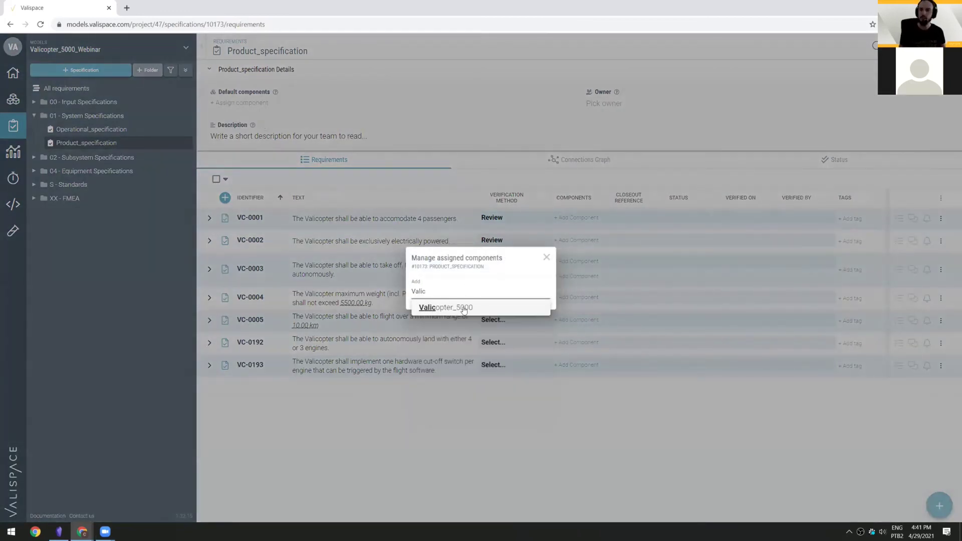
{"action": "left_click", "coordinate": [467, 308]}
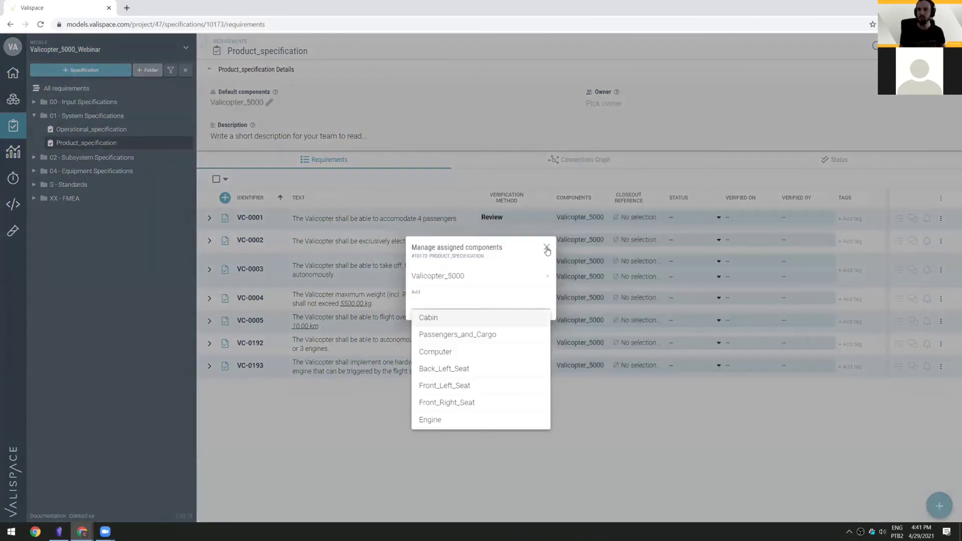
{"action": "left_click", "coordinate": [574, 382]}
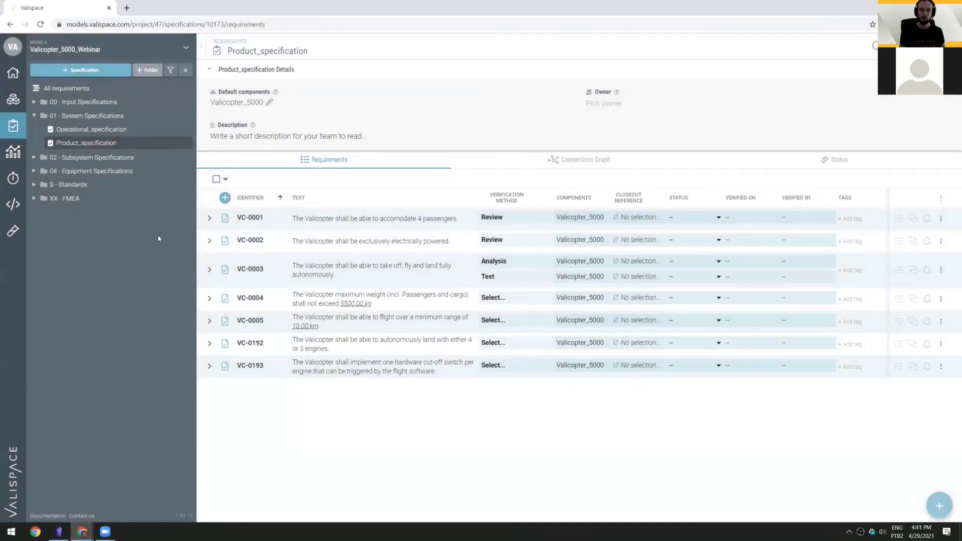
Step: Open the Propulsion specification in the 02 - Subsystem Specifications folder
{"action": "left_click", "coordinate": [85, 157]}
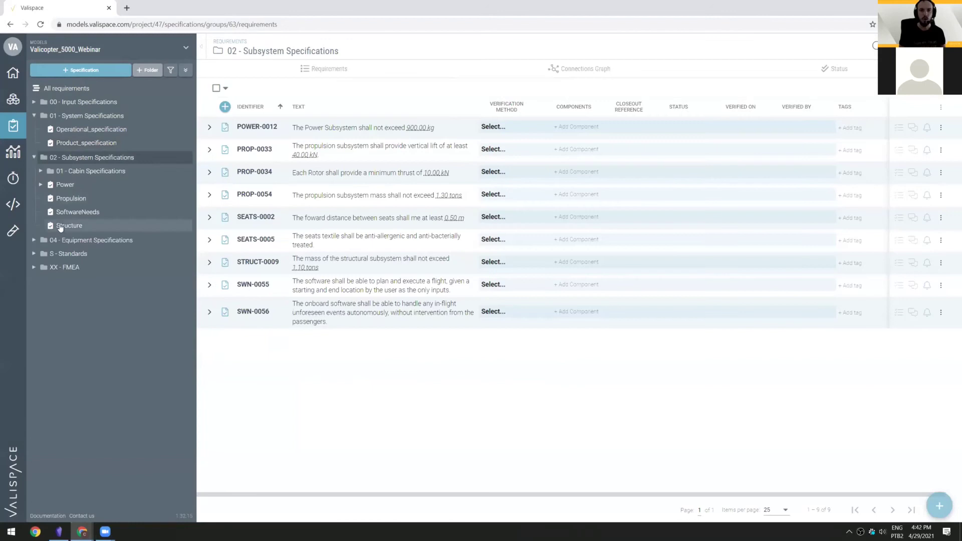
{"action": "left_click", "coordinate": [71, 200]}
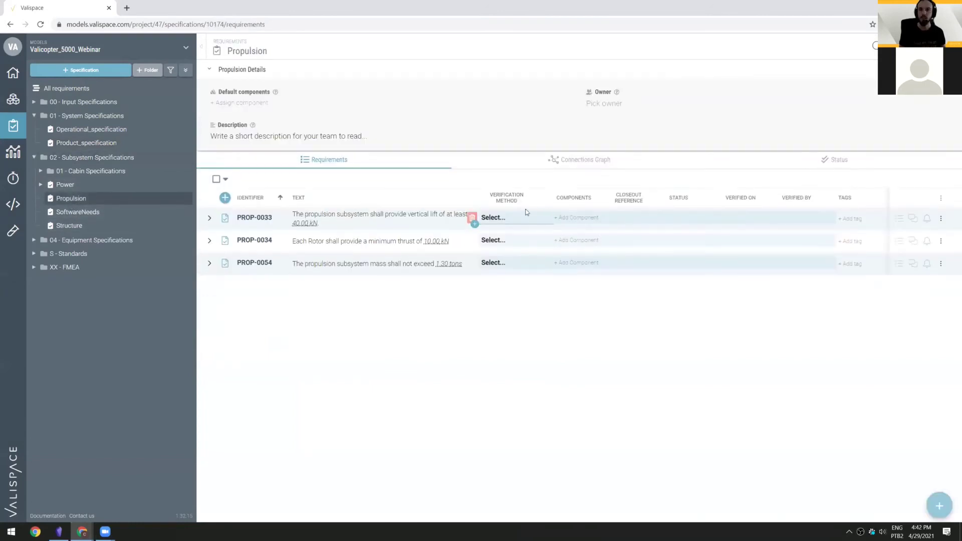
{"action": "left_click", "coordinate": [576, 262]}
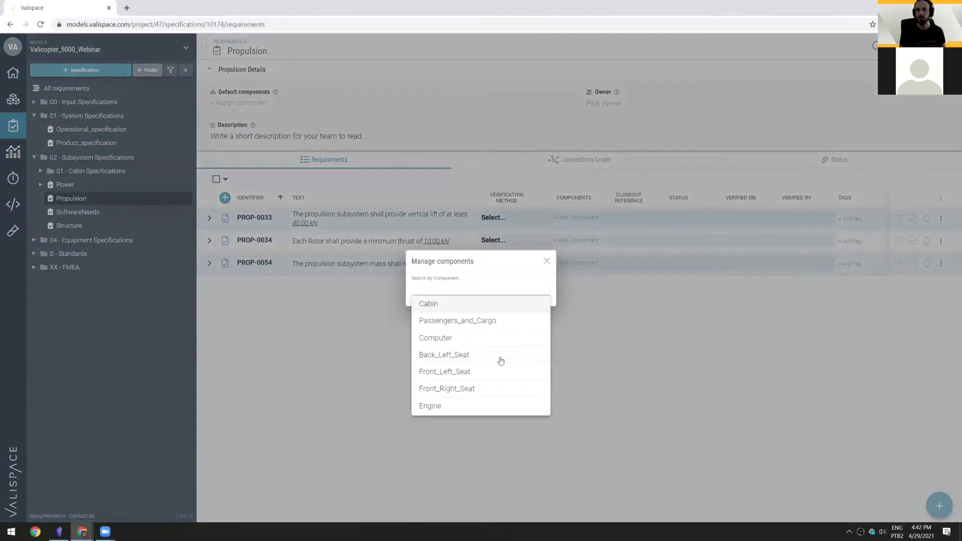
{"action": "type", "text": "Pr"}
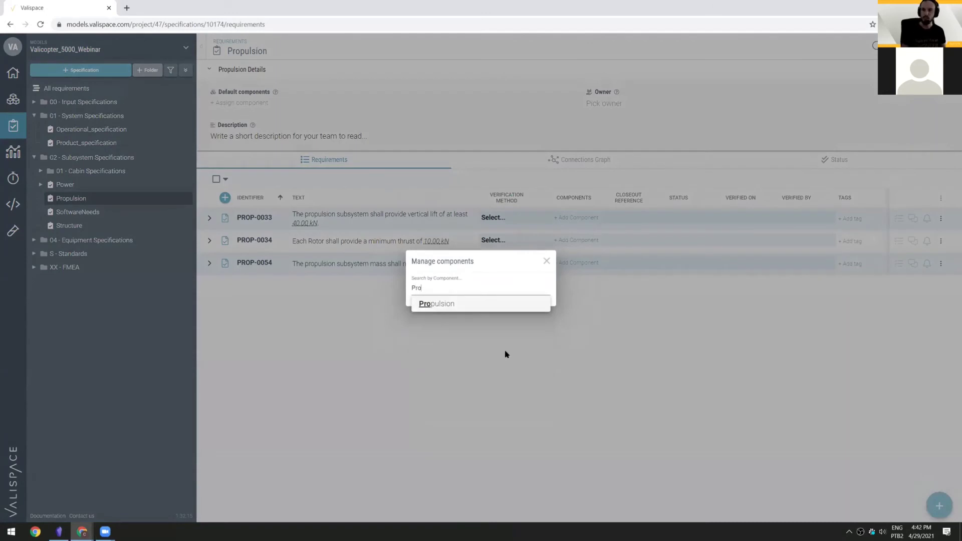
{"action": "type", "text": "o"}
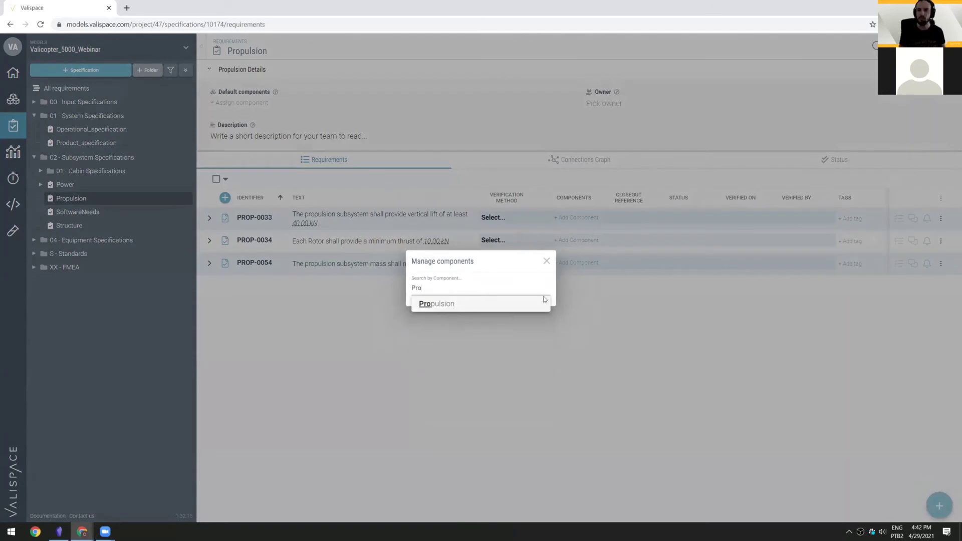
{"action": "left_click", "coordinate": [452, 305]}
{"action": "left_click", "coordinate": [546, 261]}
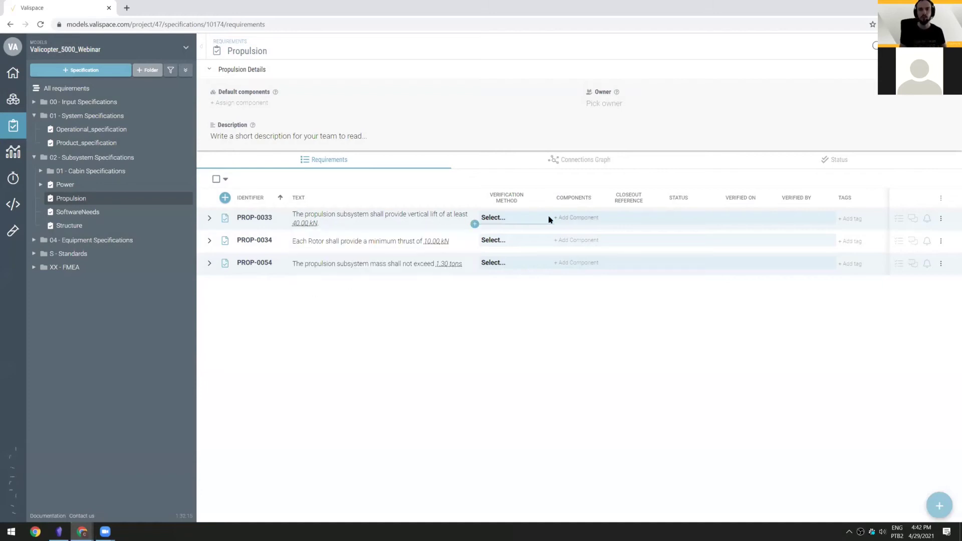
Step: Assign the Propulsion component to the vertical lift requirement PROP-0033
{"action": "left_click", "coordinate": [576, 218]}
{"action": "left_click", "coordinate": [429, 287]}
{"action": "type", "text": "Pro"}
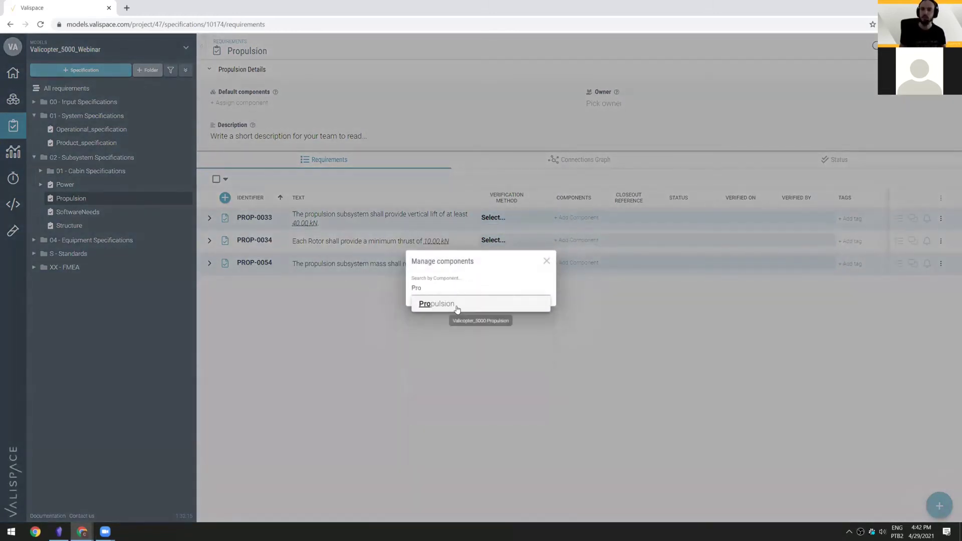
{"action": "left_click", "coordinate": [457, 307]}
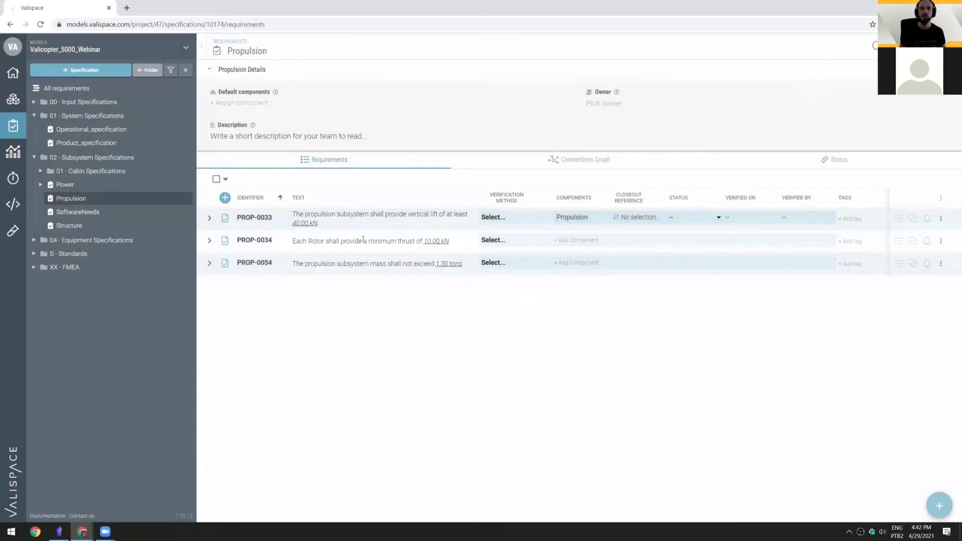
Step: Assign the FR_Rotor and FL_Rotor components to the rotor thrust requirement PROP-0034
{"action": "left_click", "coordinate": [576, 240]}
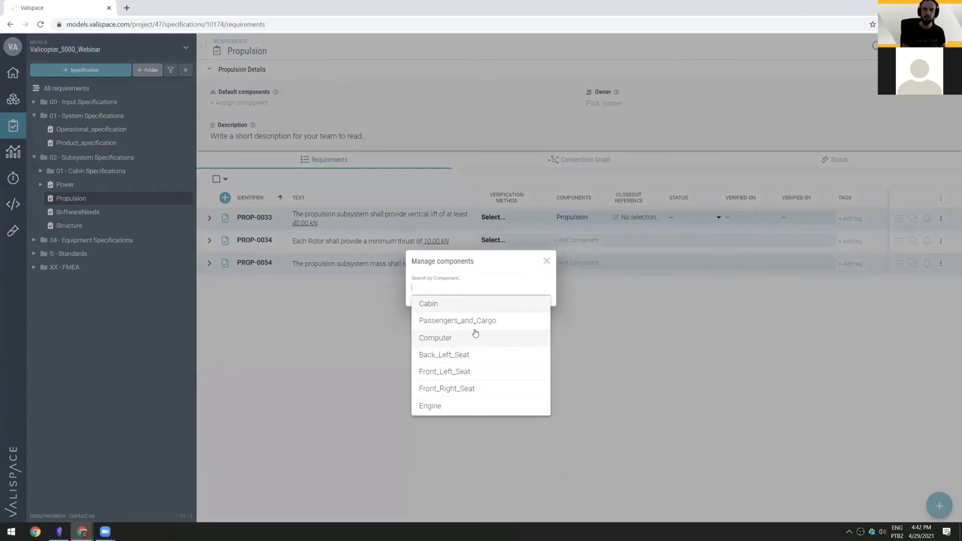
{"action": "type", "text": "Rot"}
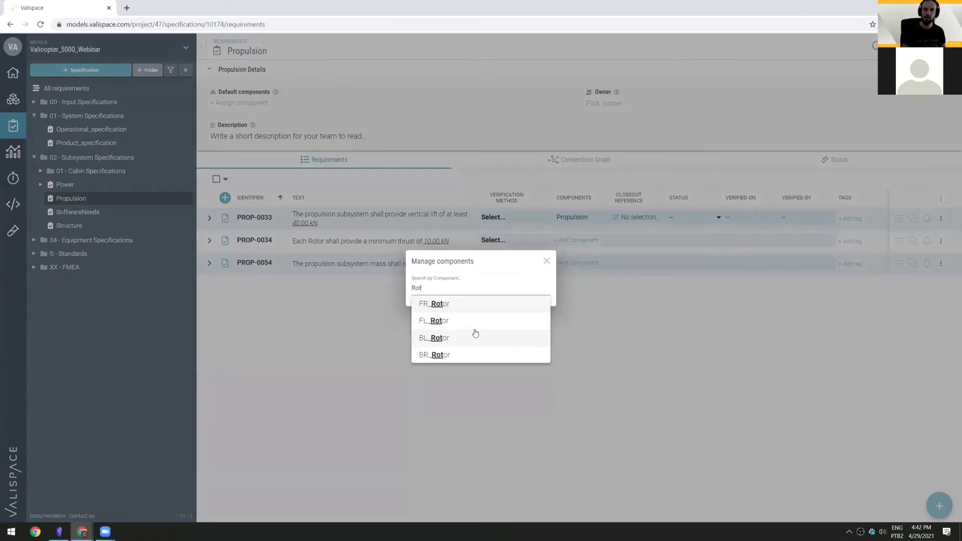
{"action": "left_click", "coordinate": [458, 305]}
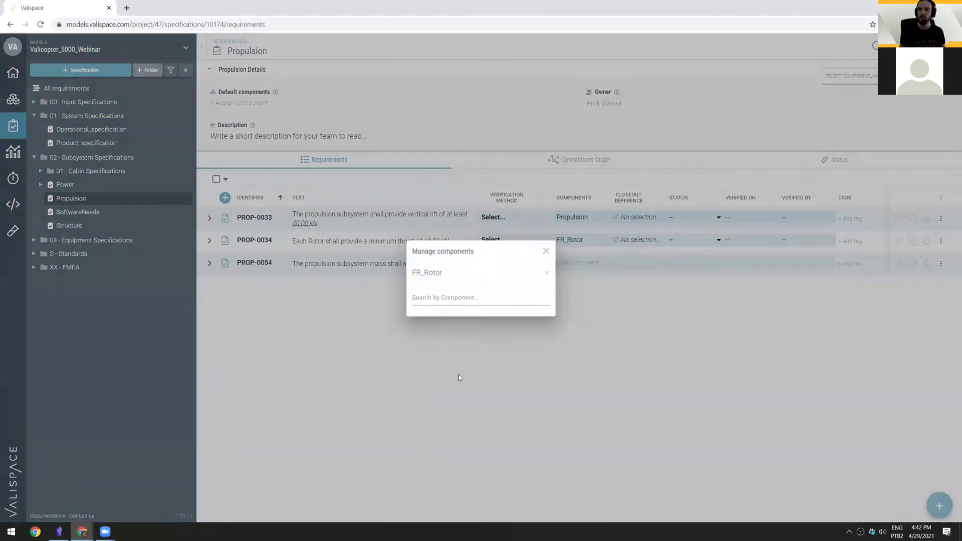
{"action": "left_click", "coordinate": [450, 298]}
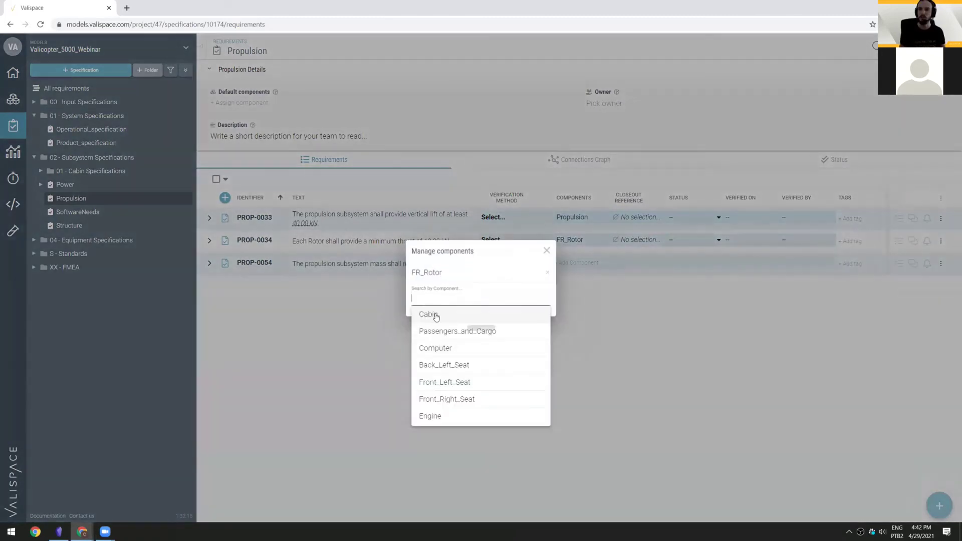
{"action": "type", "text": "Rot"}
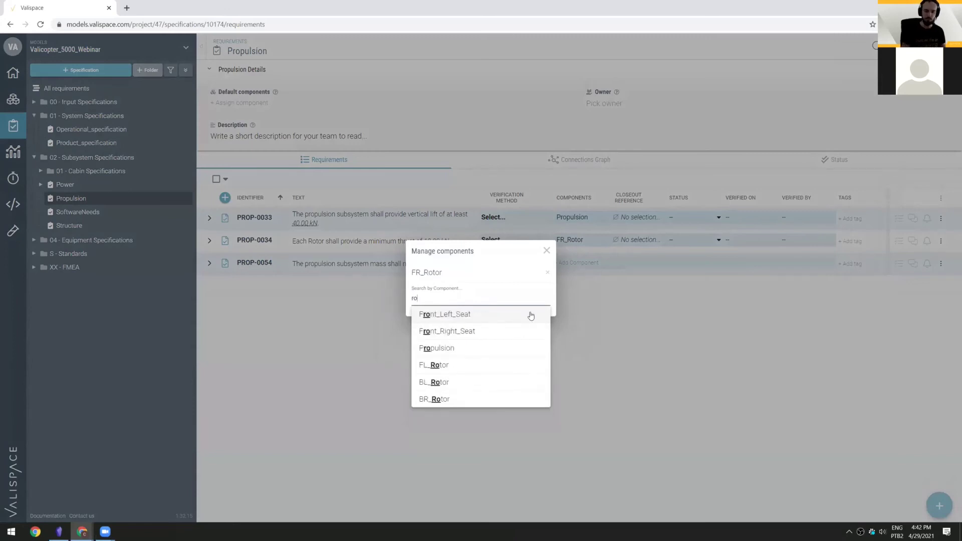
{"action": "left_click", "coordinate": [483, 318]}
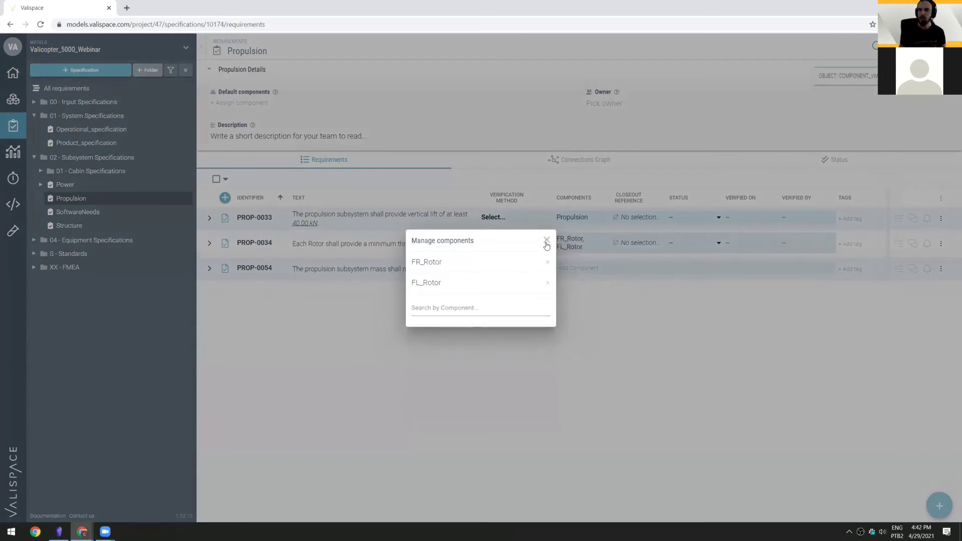
{"action": "left_click", "coordinate": [546, 240]}
Step: Add the BL_Rotor and BR_Rotor components to requirement PROP-0034 and close its component management dialog
{"action": "left_click", "coordinate": [598, 240]}
{"action": "left_click", "coordinate": [434, 309]}
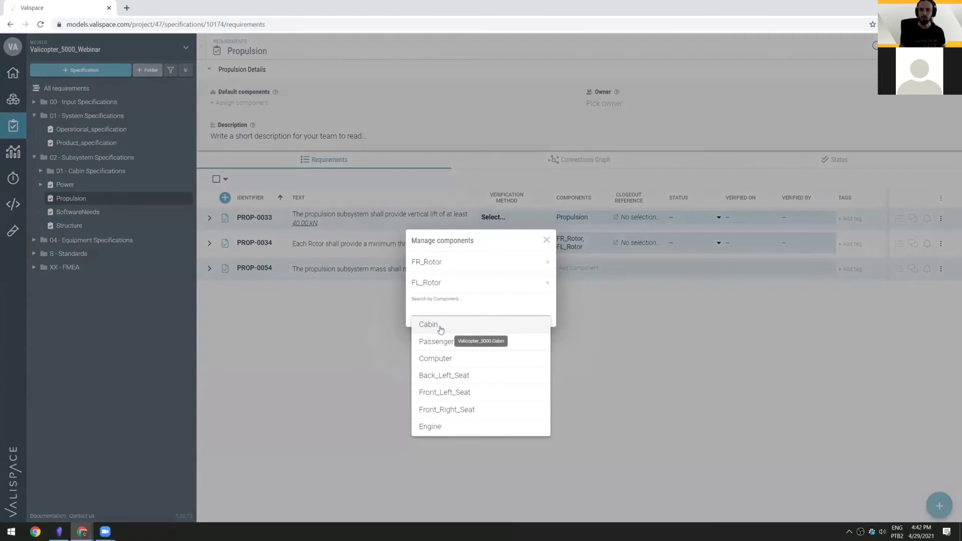
{"action": "type", "text": "Rot"}
{"action": "left_click", "coordinate": [437, 326]}
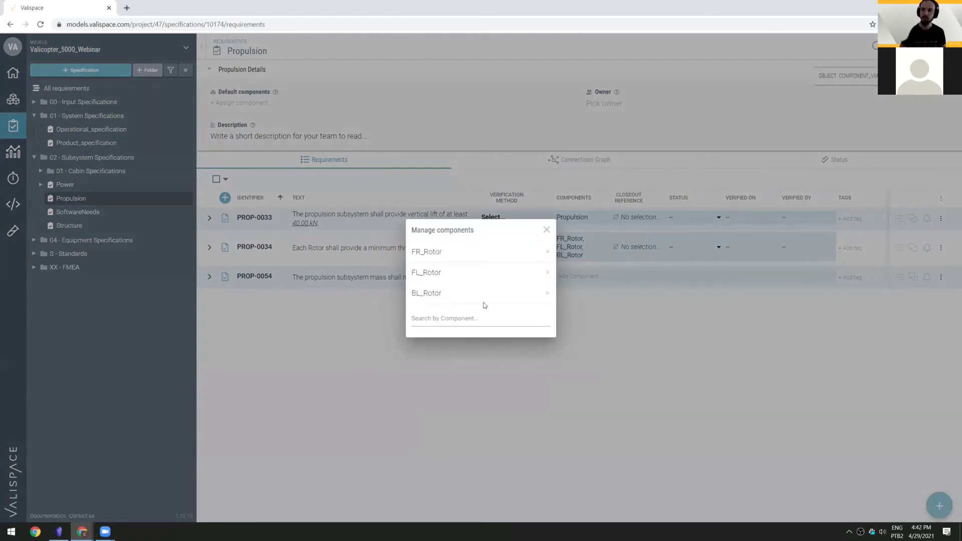
{"action": "left_click", "coordinate": [434, 316]}
{"action": "type", "text": "rot"}
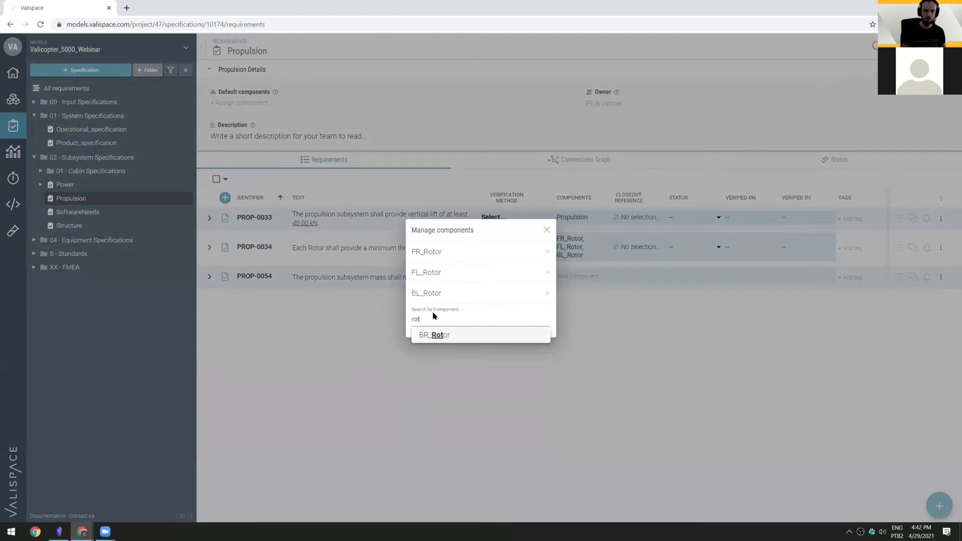
{"action": "left_click", "coordinate": [506, 335]}
{"action": "left_click", "coordinate": [545, 221]}
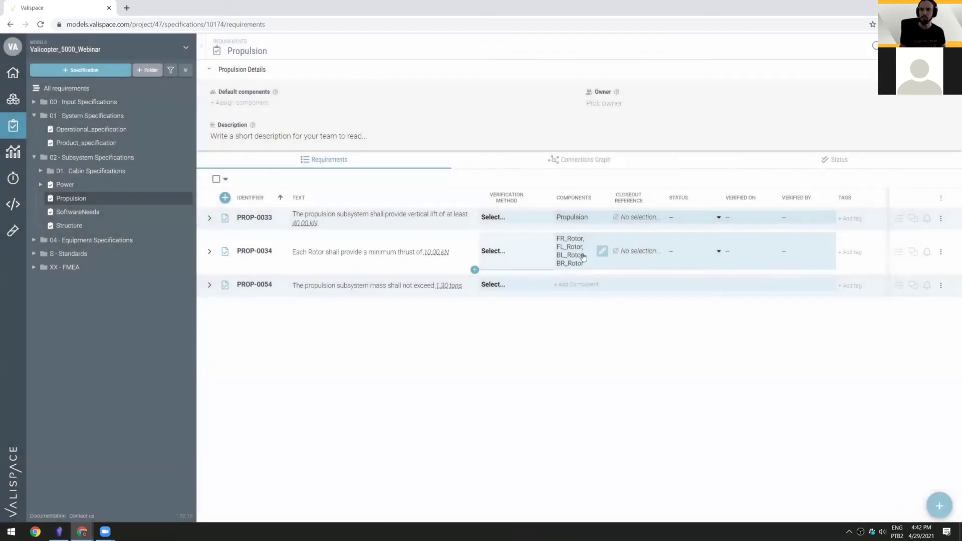
Step: Review the status options of PROP-0034 and show the Combine verification column in the requirements table
{"action": "left_click", "coordinate": [702, 251]}
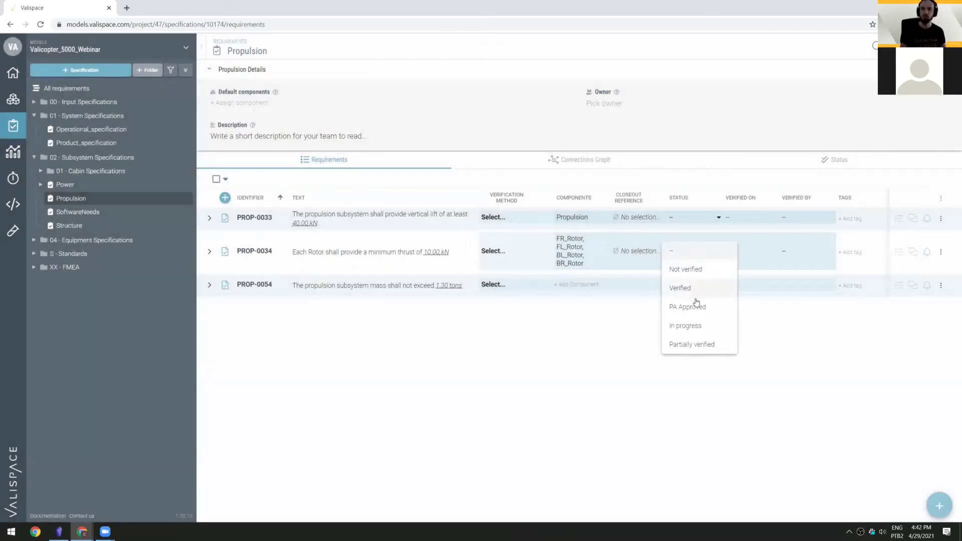
{"action": "left_click", "coordinate": [602, 322]}
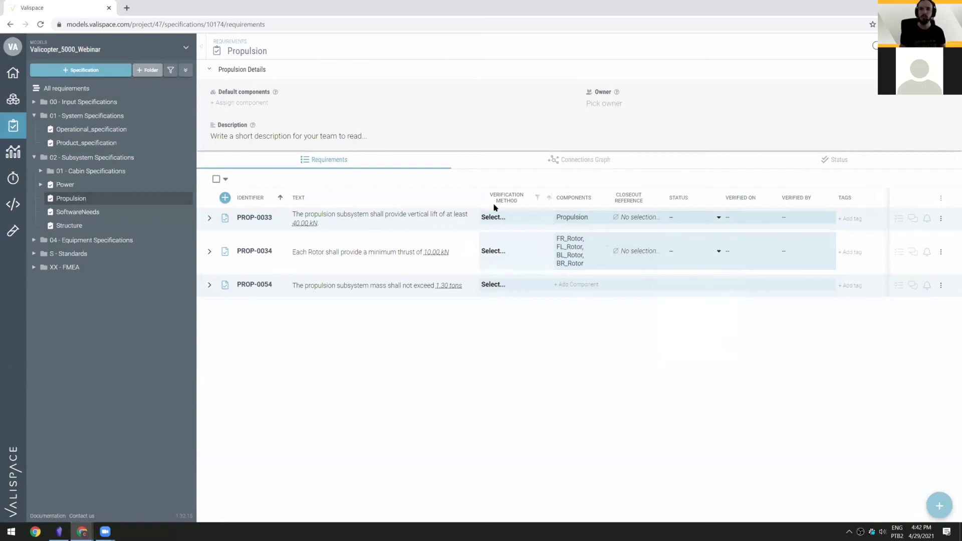
{"action": "left_click", "coordinate": [940, 199]}
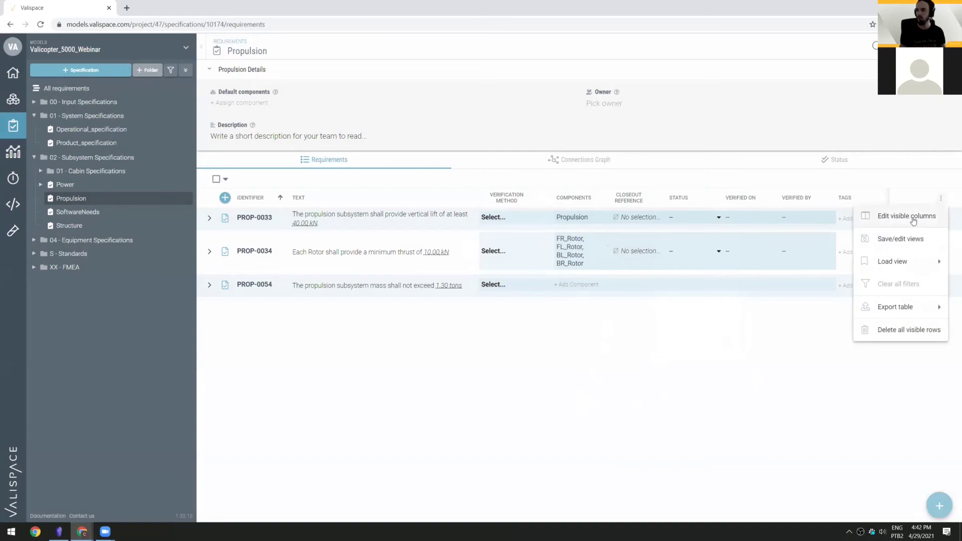
{"action": "left_click", "coordinate": [913, 217]}
{"action": "scroll", "coordinate": [477, 354], "scroll_direction": "down", "scroll_amount": 2}
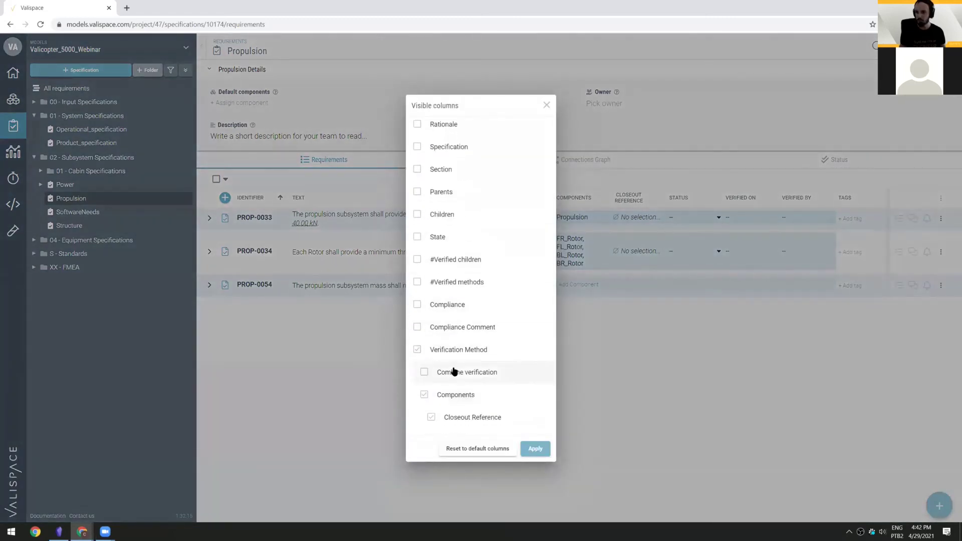
{"action": "left_click", "coordinate": [533, 449]}
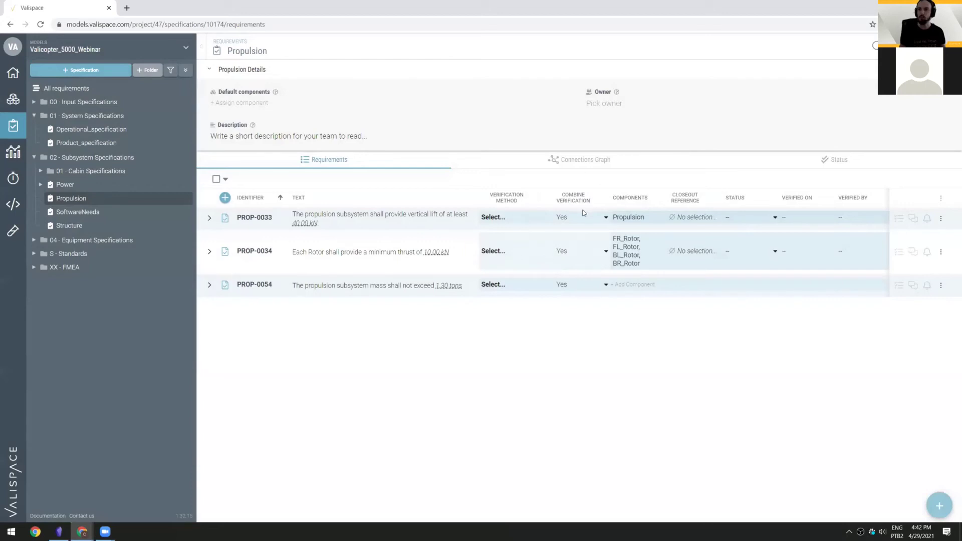
Step: Try separate verification per rotor for PROP-0034 by setting Combine verification to No, and rejoin the component statuses by setting it back to Yes
{"action": "left_click", "coordinate": [604, 252]}
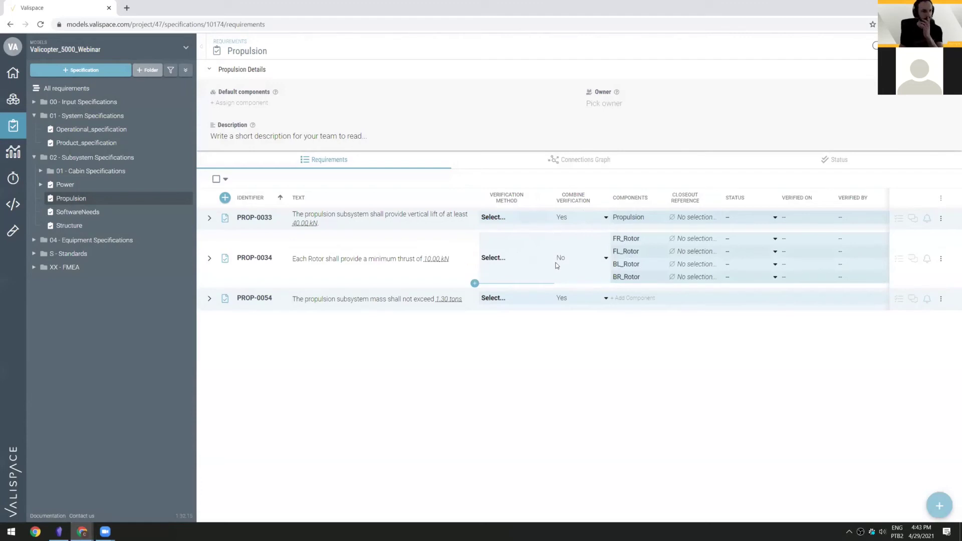
{"action": "left_click", "coordinate": [575, 259]}
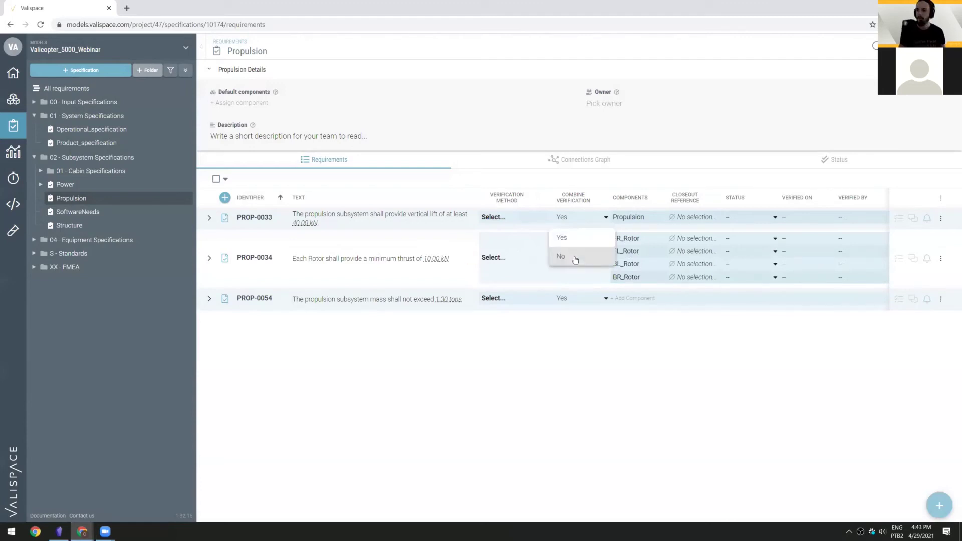
{"action": "left_click", "coordinate": [570, 257]}
{"action": "left_click", "coordinate": [570, 257]}
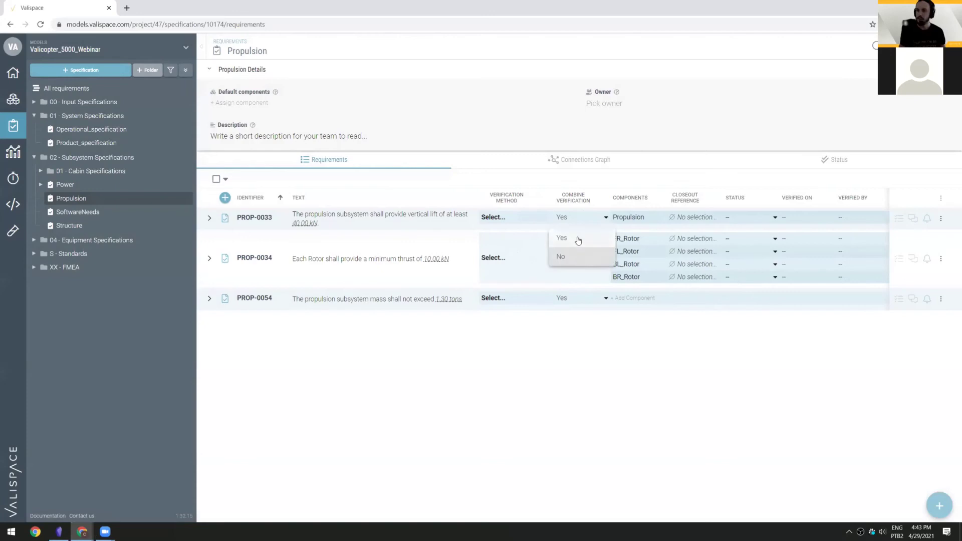
{"action": "left_click", "coordinate": [561, 237]}
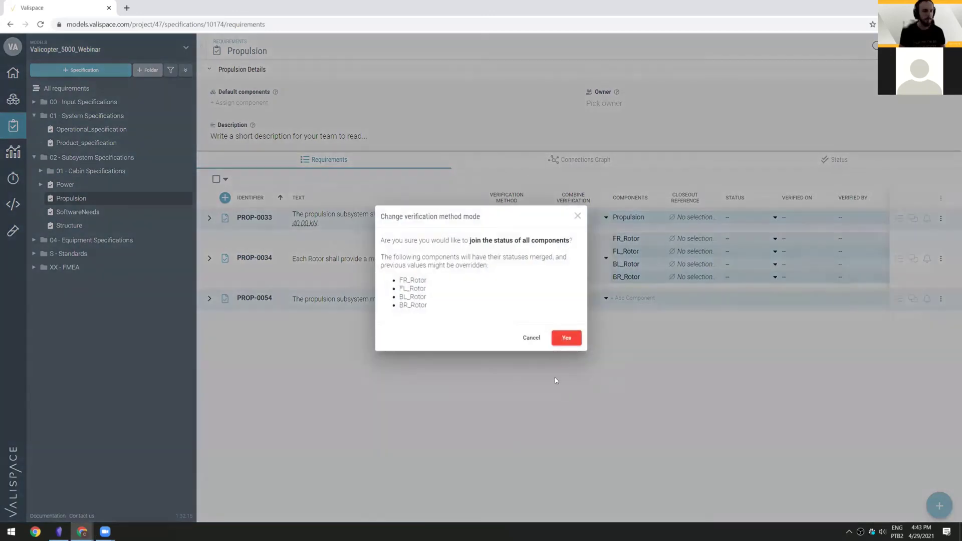
{"action": "left_click", "coordinate": [571, 339]}
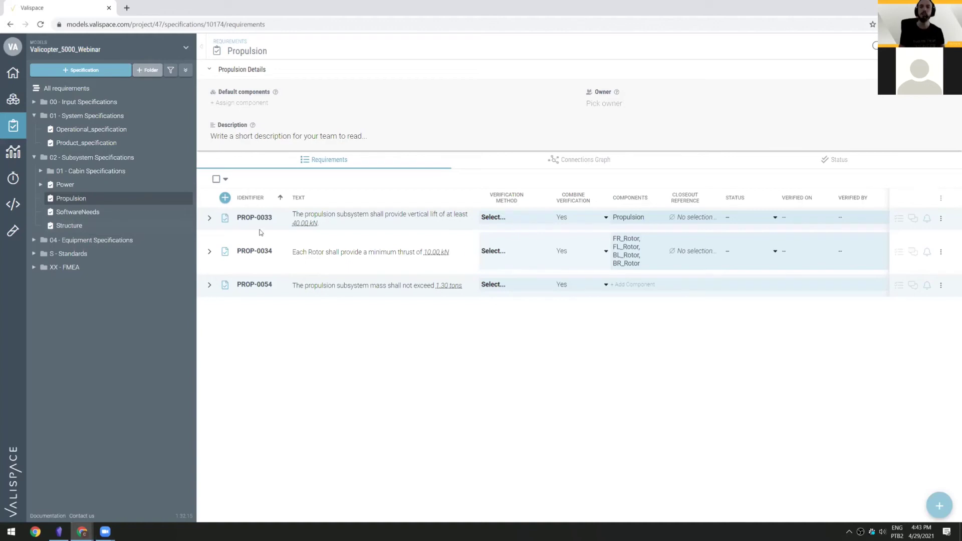
Step: Open Product_specification and examine the available verification methods and status options for requirements VC-0001 and VC-0002
{"action": "left_click", "coordinate": [74, 144]}
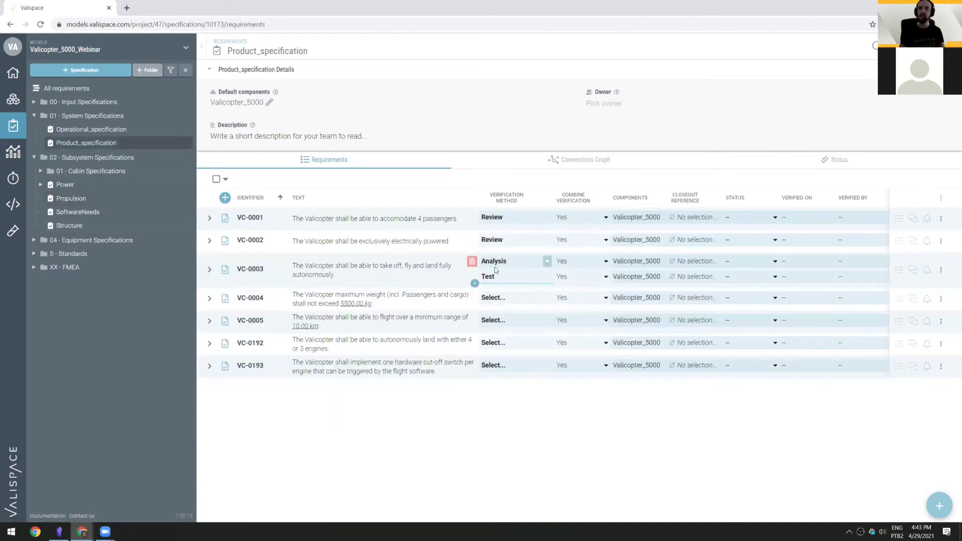
{"action": "left_click", "coordinate": [547, 219]}
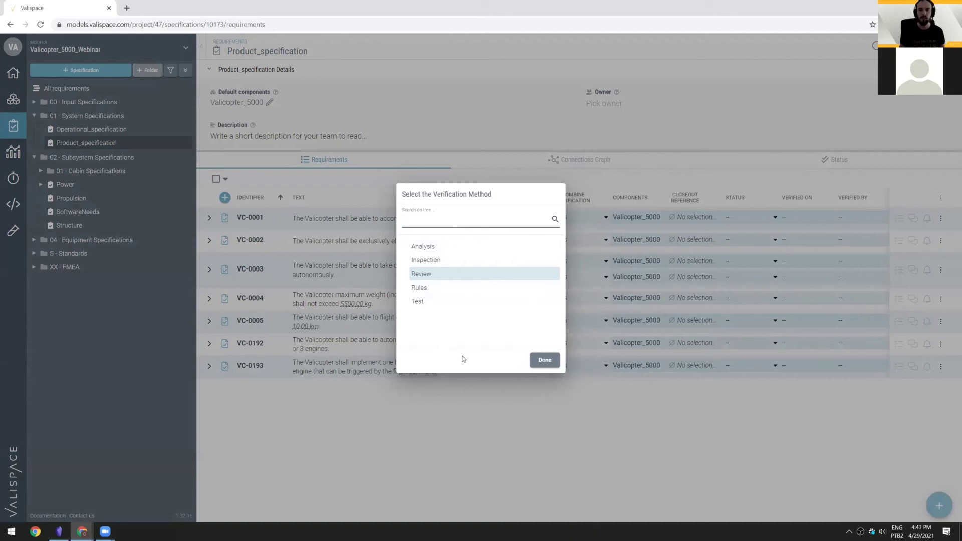
{"action": "left_click", "coordinate": [544, 360]}
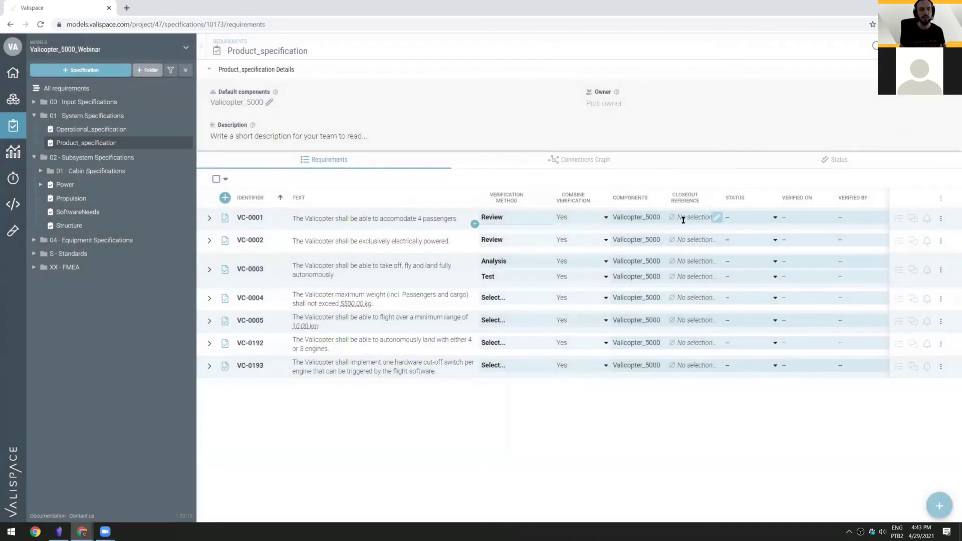
{"action": "left_click", "coordinate": [525, 229]}
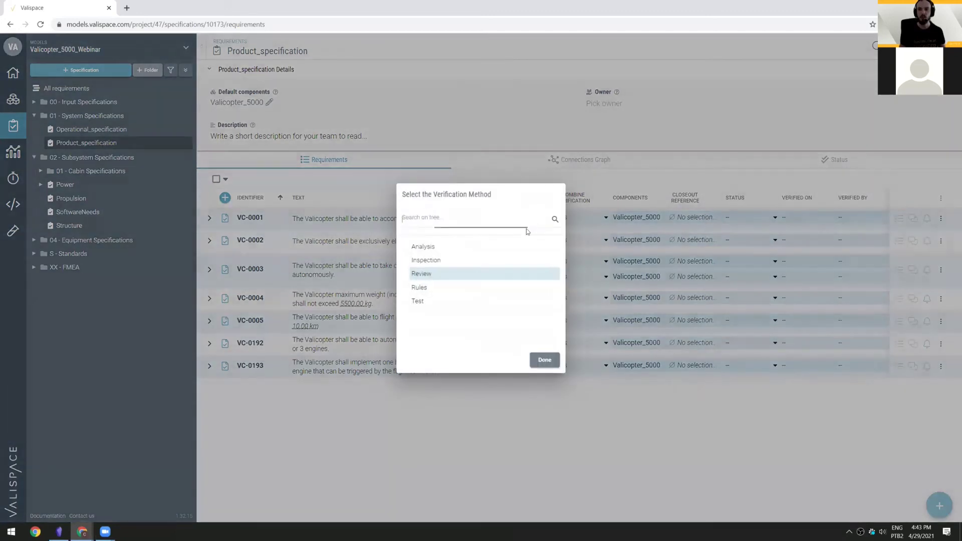
{"action": "left_click", "coordinate": [699, 229]}
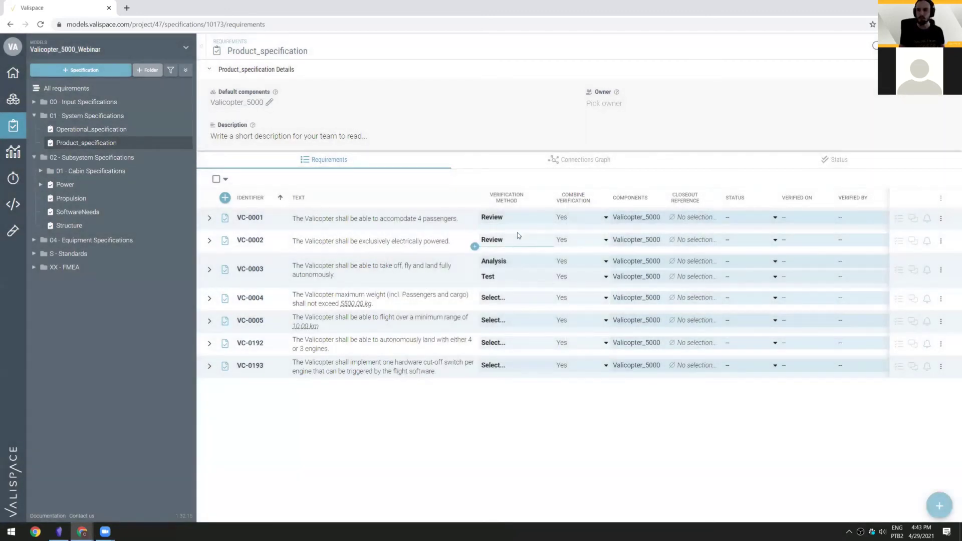
{"action": "left_click", "coordinate": [547, 240]}
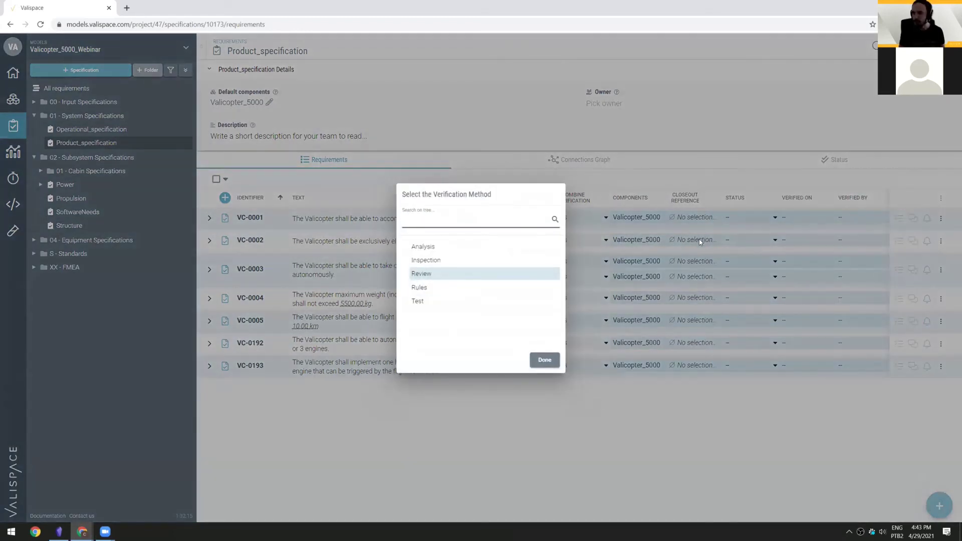
{"action": "left_click", "coordinate": [697, 239]}
{"action": "left_click", "coordinate": [755, 239]}
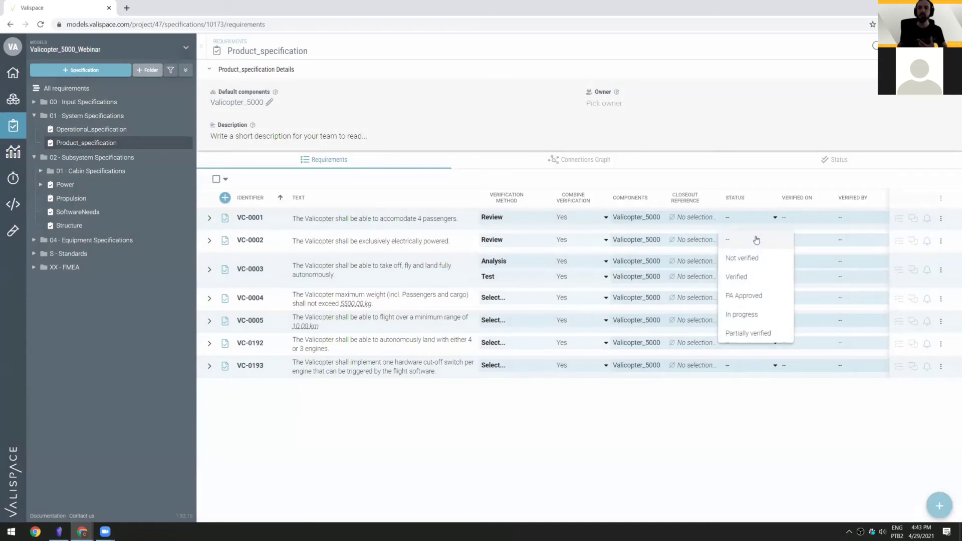
{"action": "left_click", "coordinate": [618, 404]}
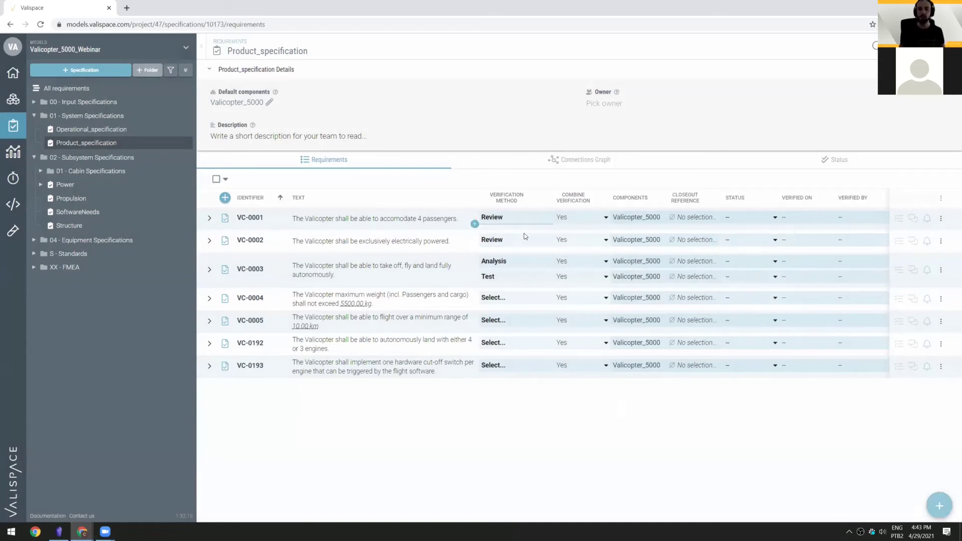
{"action": "left_click", "coordinate": [547, 240]}
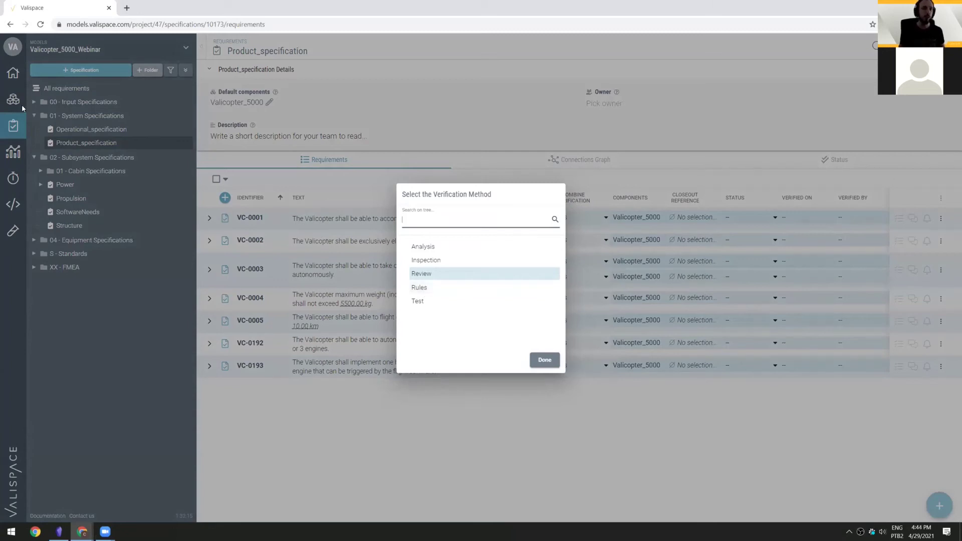
{"action": "left_click", "coordinate": [86, 173]}
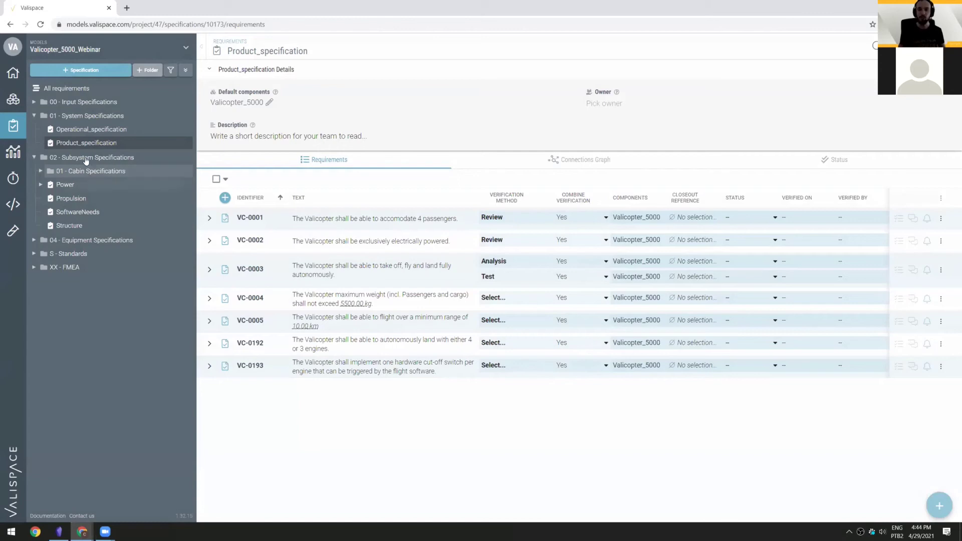
Step: Inspect the max_weight value in requirement VC-0004 and set that requirement's verification method to Rules
{"action": "left_click", "coordinate": [345, 306]}
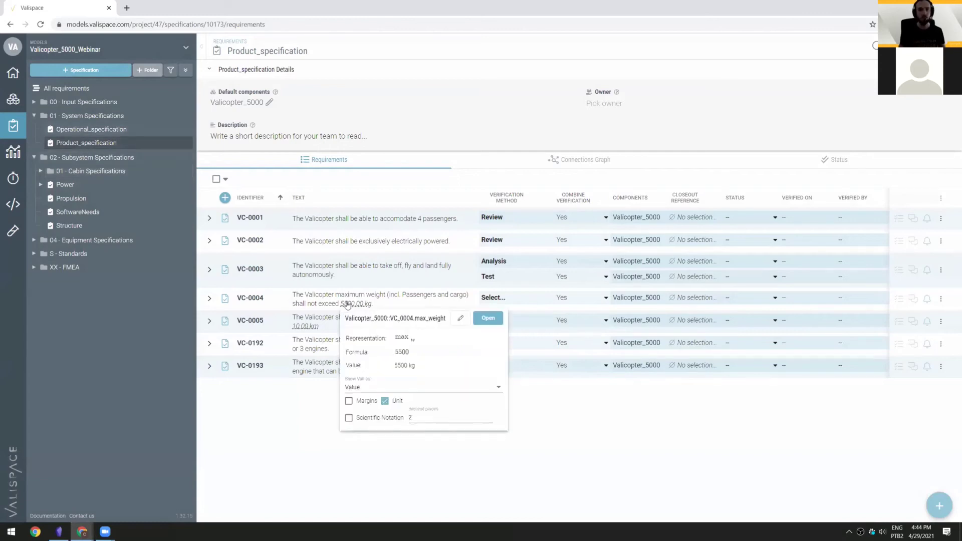
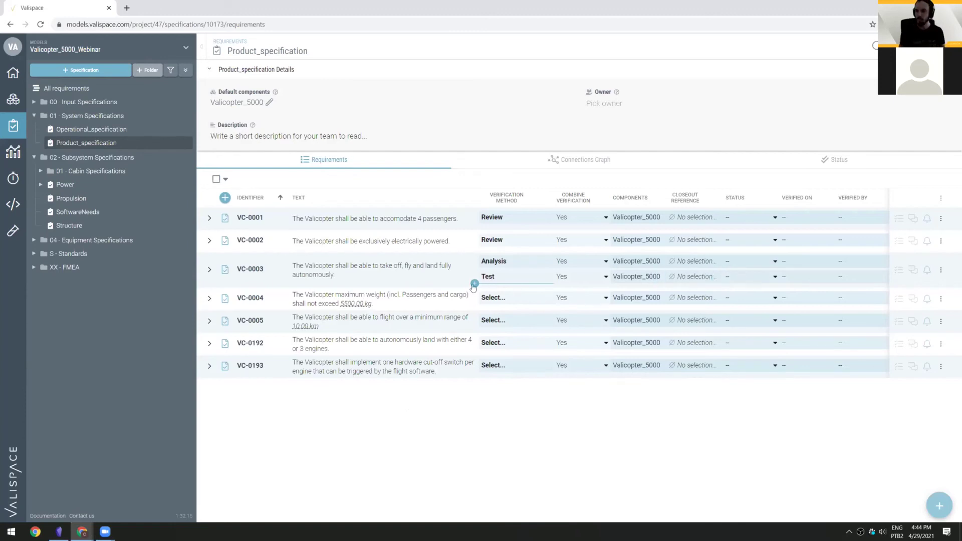
{"action": "left_click", "coordinate": [547, 298]}
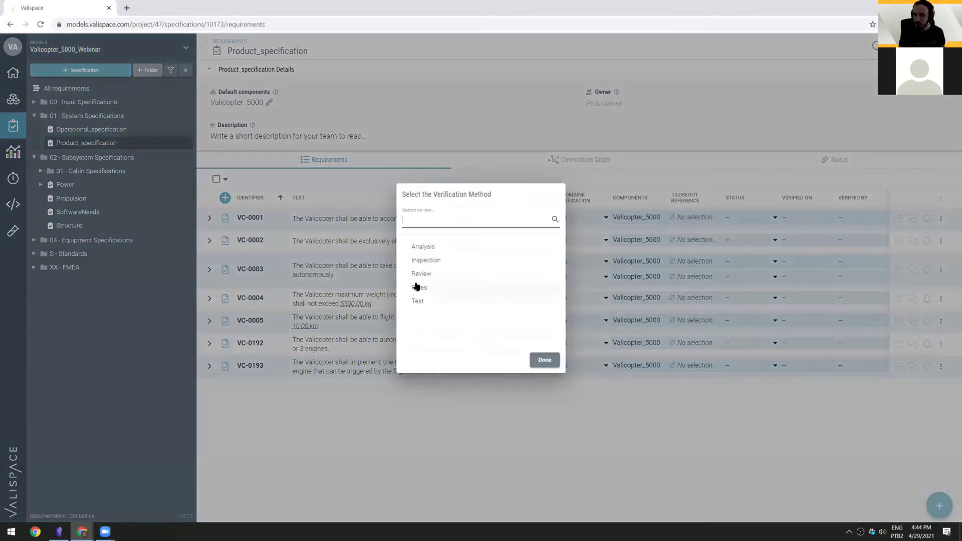
{"action": "left_click", "coordinate": [418, 292]}
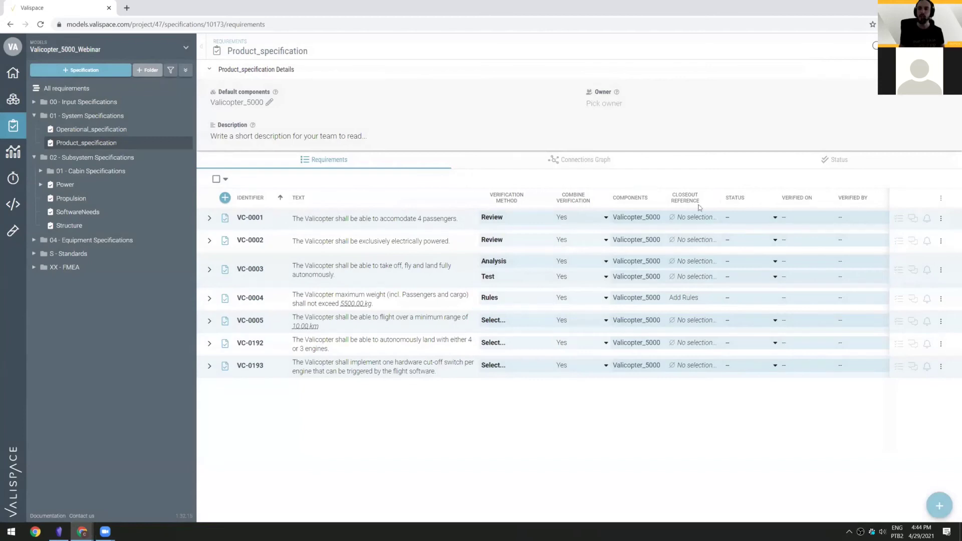
Step: Add an automatic verification rule to requirement VC-0004 stating that Valicopter_5000.Mass <= VC_0004.max_weight_2
{"action": "left_click", "coordinate": [717, 298]}
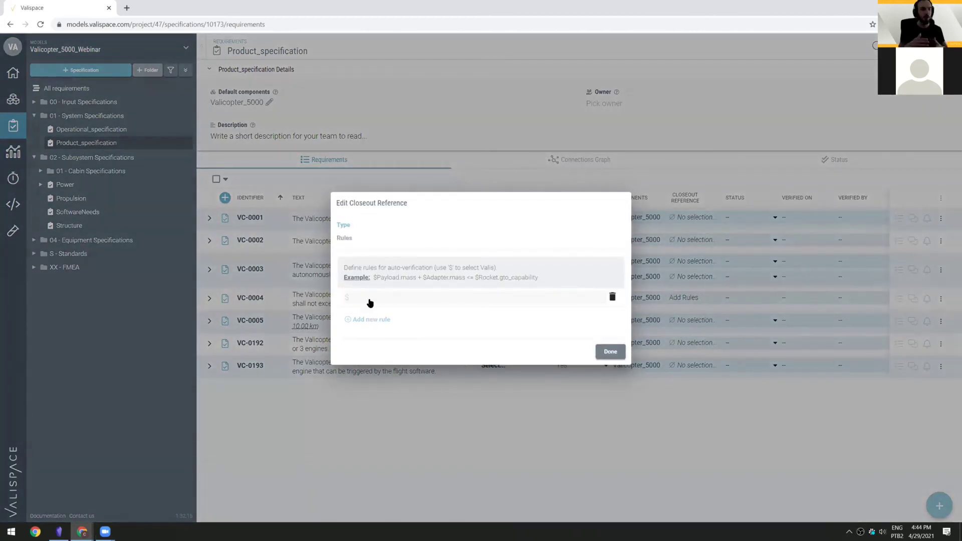
{"action": "type", "text": "$Valic"}
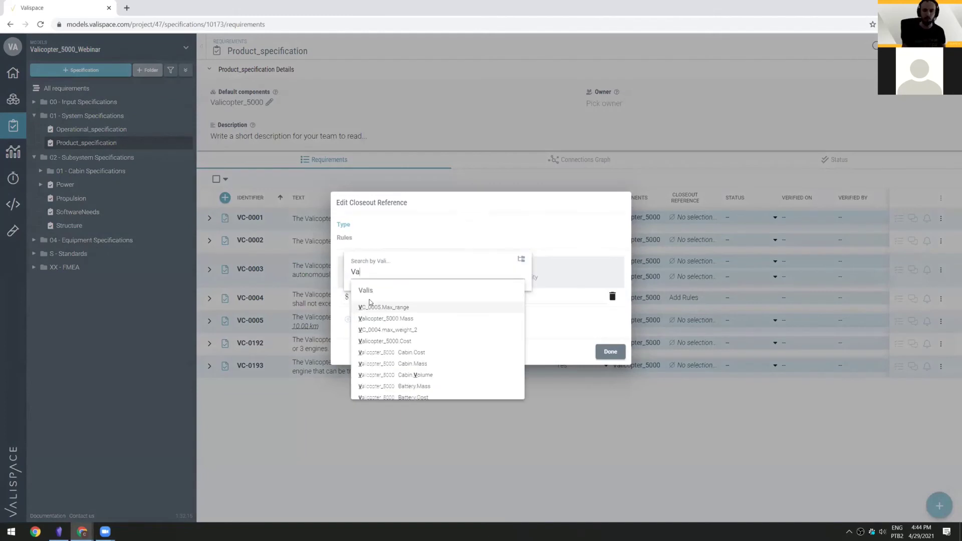
{"action": "type", "text": " mass"}
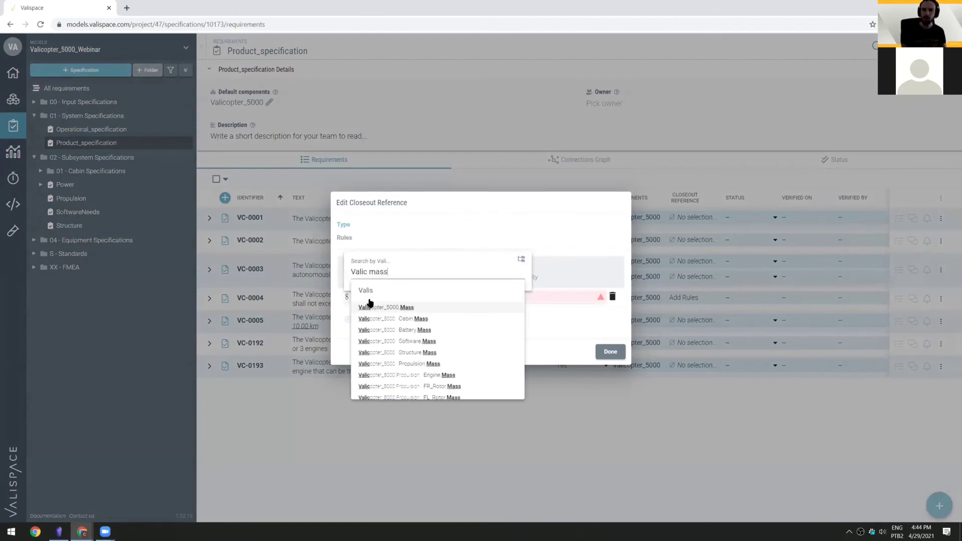
{"action": "left_click", "coordinate": [369, 304]}
{"action": "type", "text": "<="}
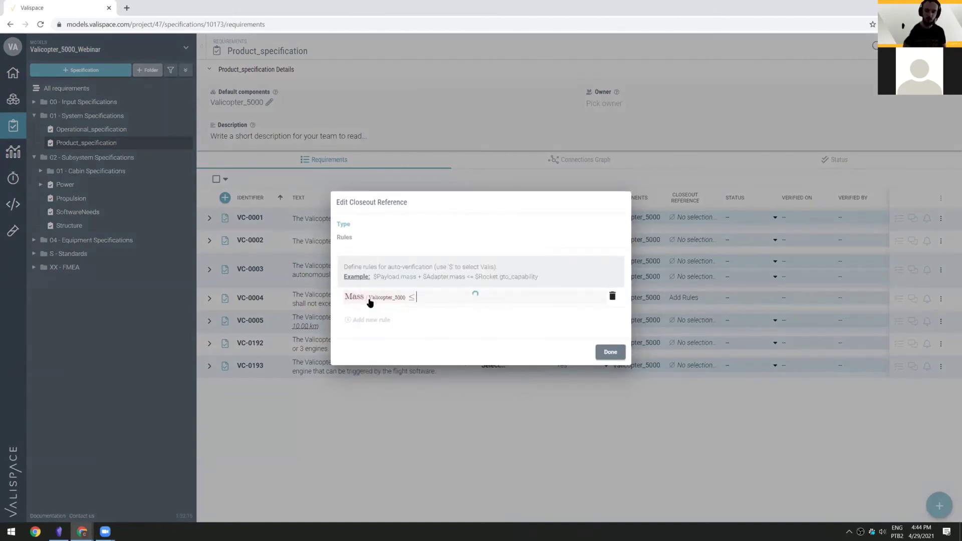
{"action": "type", "text": "$"}
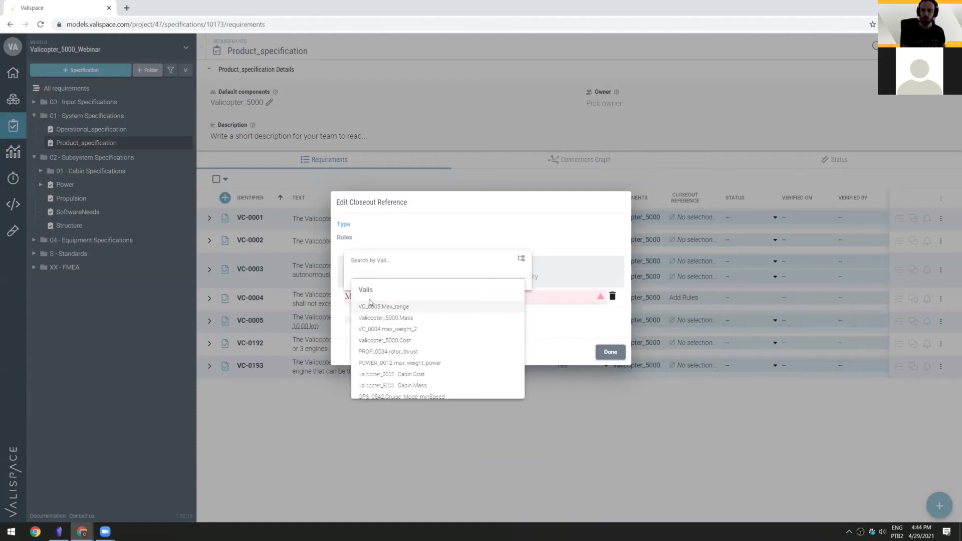
{"action": "type", "text": "weight"}
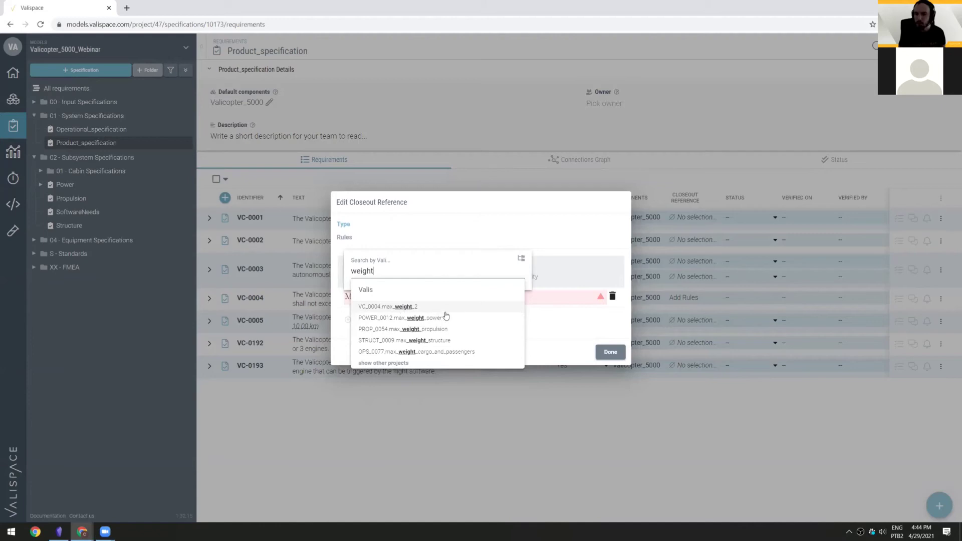
{"action": "left_click", "coordinate": [407, 309]}
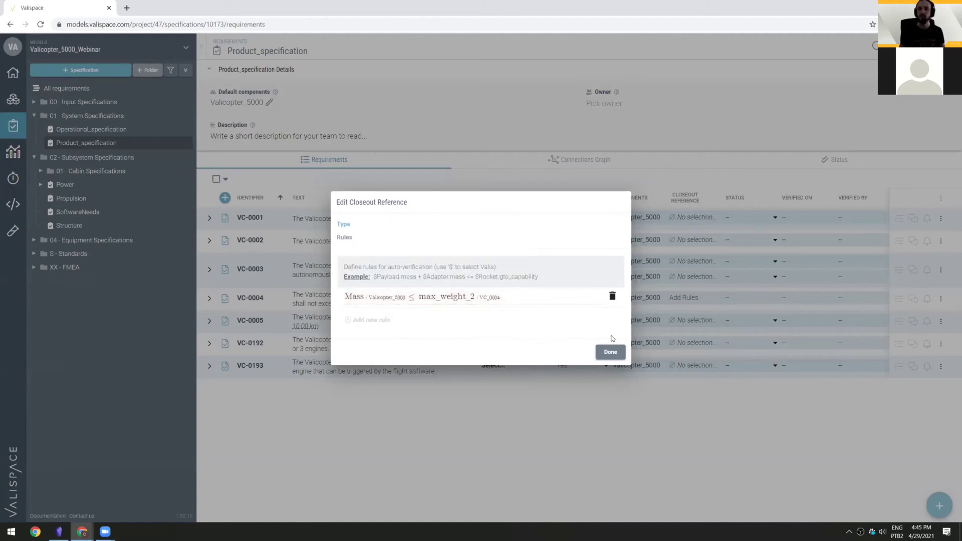
{"action": "left_click", "coordinate": [609, 352]}
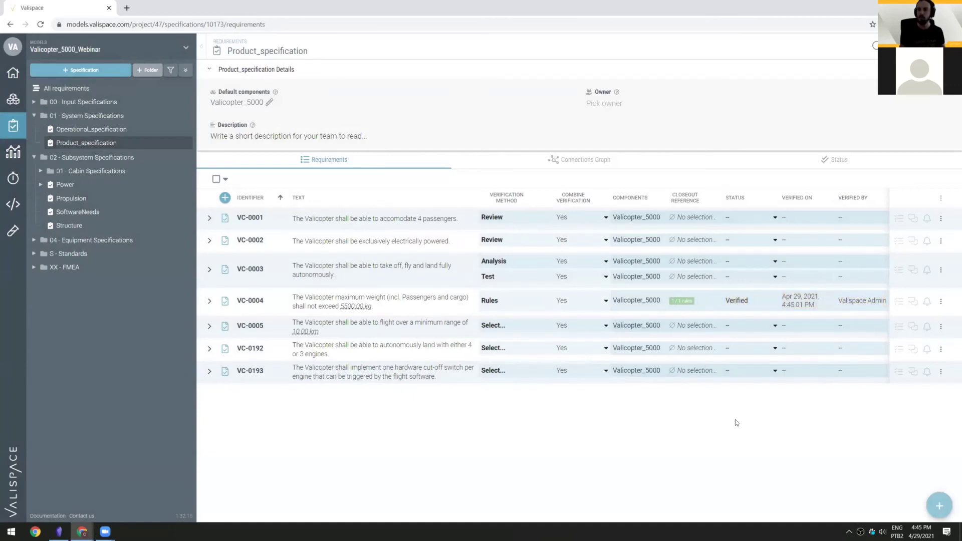
Step: Reopen the closeout rule of VC-0004 and inspect the details of the Valicopter_5000.Mass value used in it
{"action": "scroll", "coordinate": [775, 419], "scroll_direction": "right", "scroll_amount": 1}
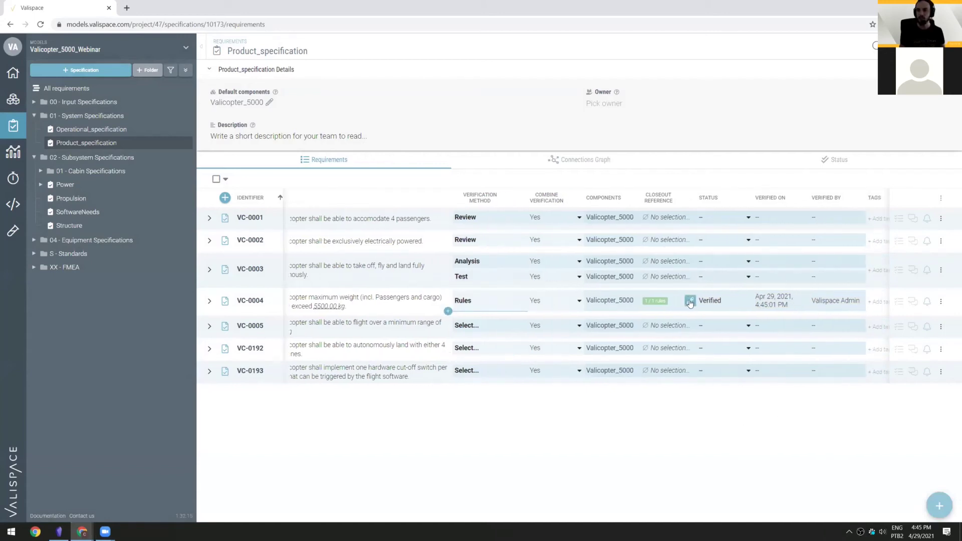
{"action": "left_click", "coordinate": [655, 300]}
{"action": "mouse_move", "coordinate": [353, 311]}
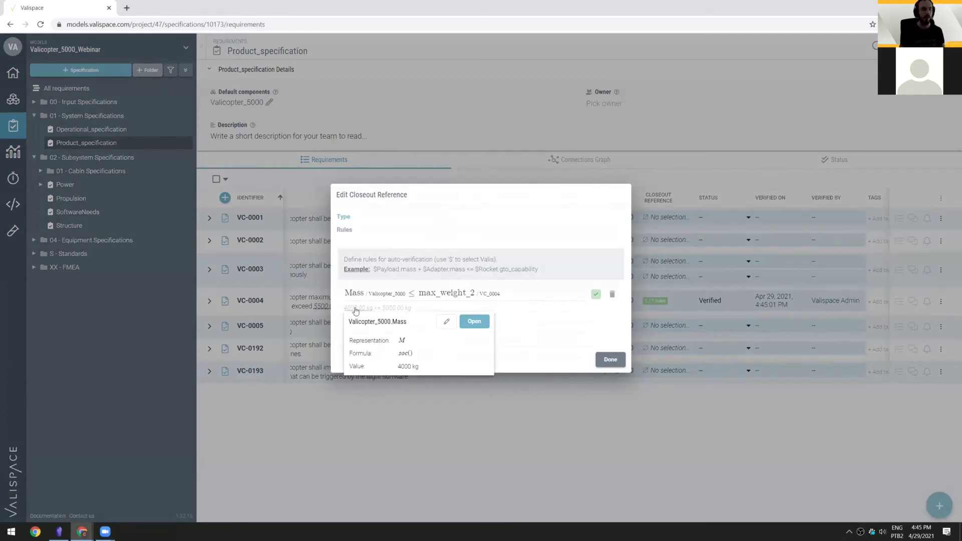
{"action": "left_click", "coordinate": [612, 365]}
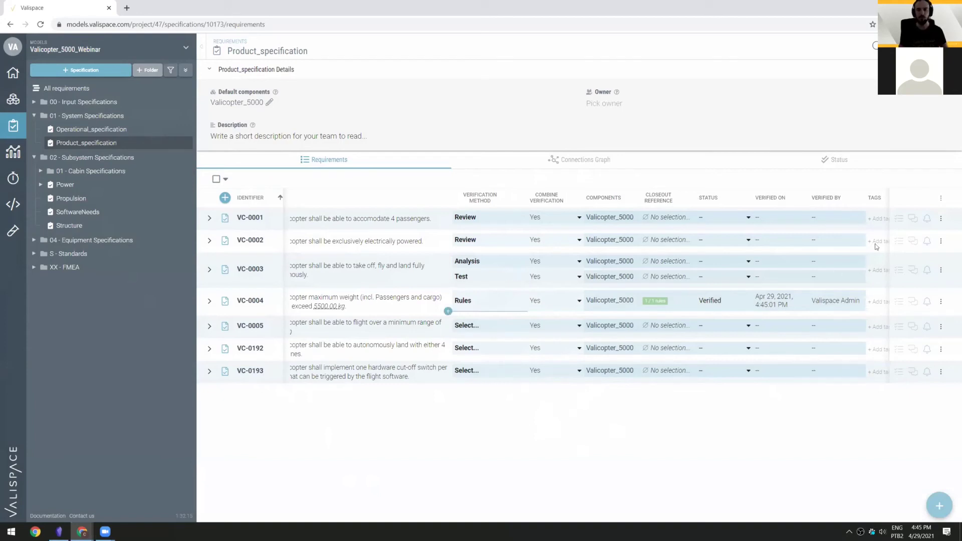
Step: Show the #Verified children and #Verified methods columns in the Product_specification requirements table
{"action": "left_click", "coordinate": [941, 198]}
{"action": "left_click", "coordinate": [904, 221]}
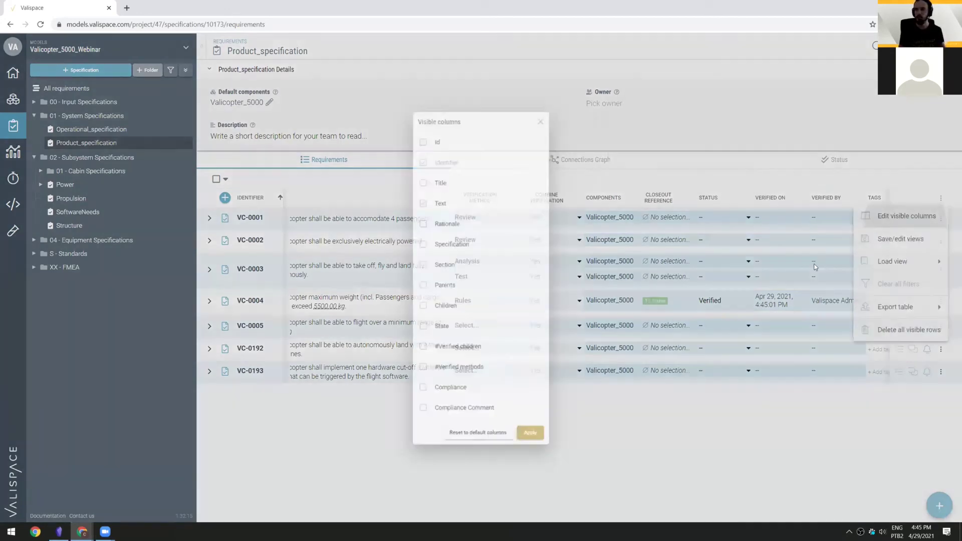
{"action": "left_click", "coordinate": [443, 354]}
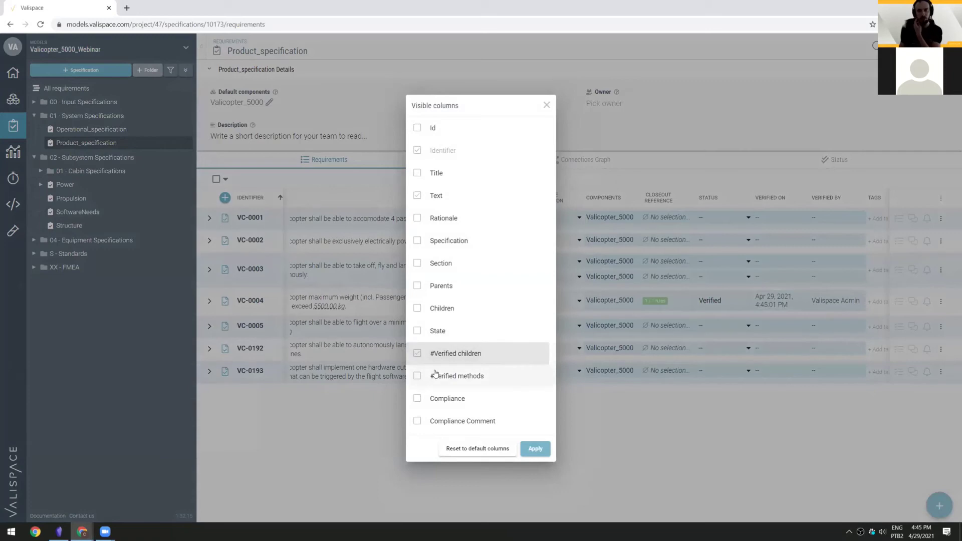
{"action": "left_click", "coordinate": [454, 376]}
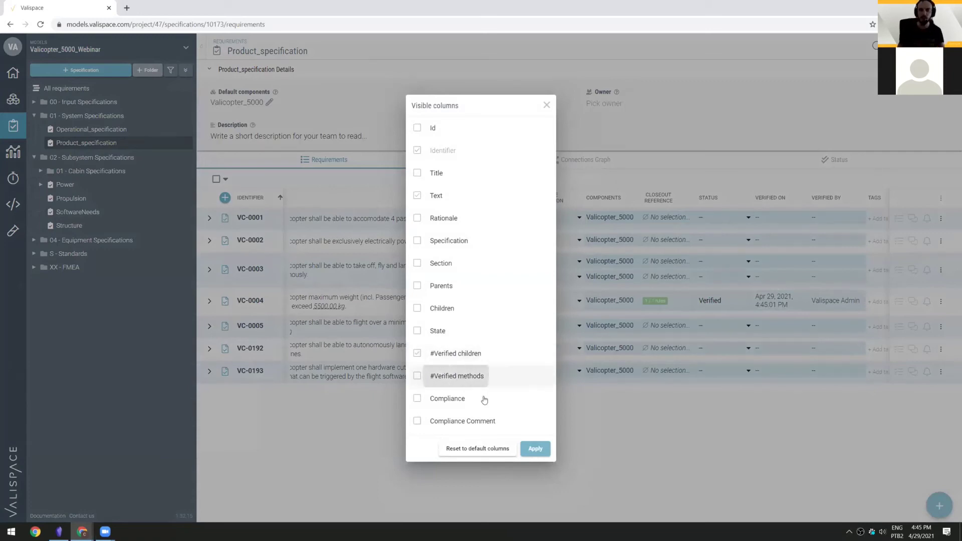
{"action": "left_click", "coordinate": [534, 448]}
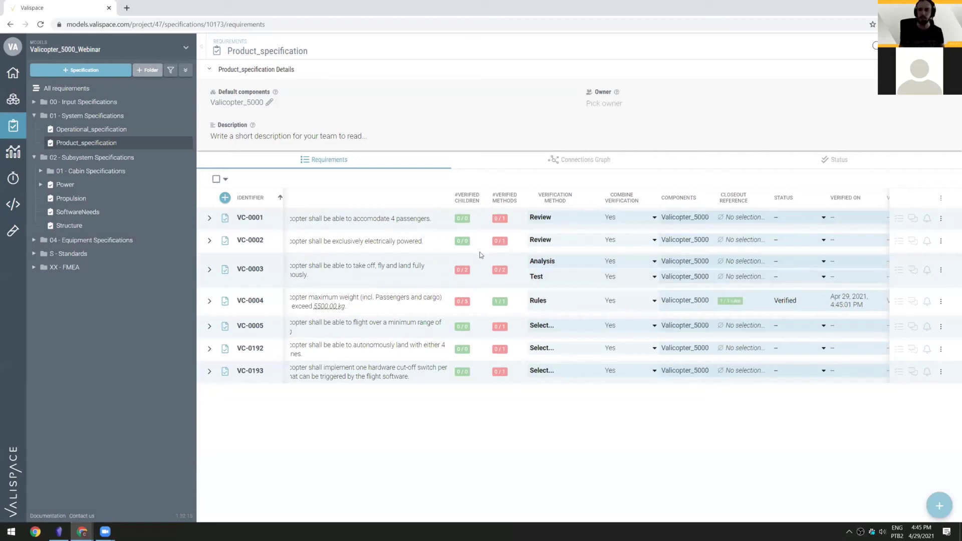
Step: Examine which closeout references are available for the Analysis and Test verification methods of VC-0003
{"action": "scroll", "coordinate": [538, 431], "scroll_direction": "right", "scroll_amount": 3}
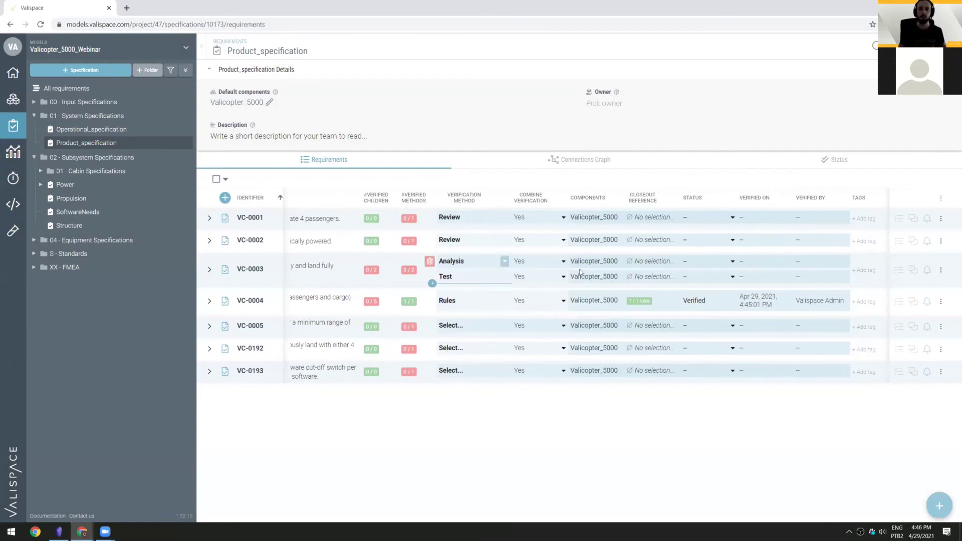
{"action": "left_click", "coordinate": [675, 261]}
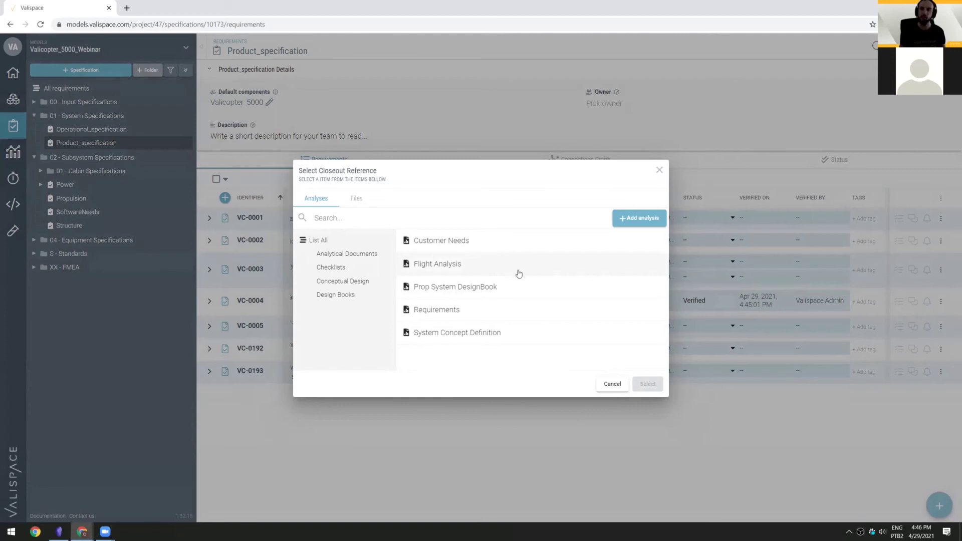
{"action": "key", "text": "Escape"}
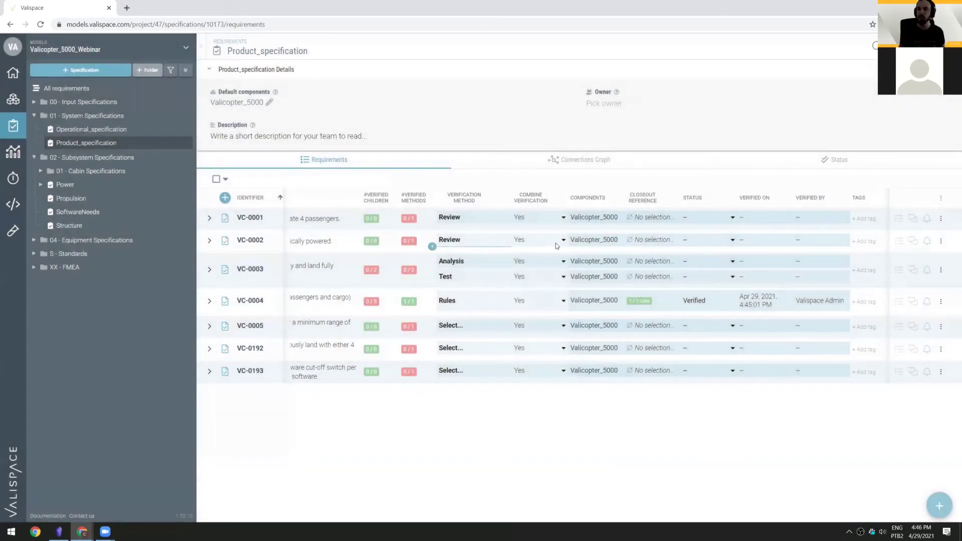
{"action": "left_click", "coordinate": [674, 277]}
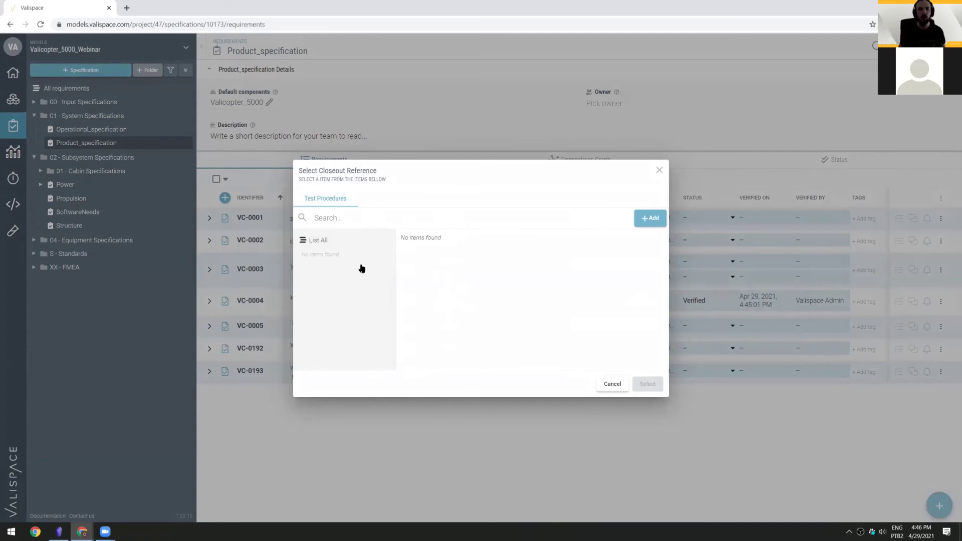
{"action": "key", "text": "Escape"}
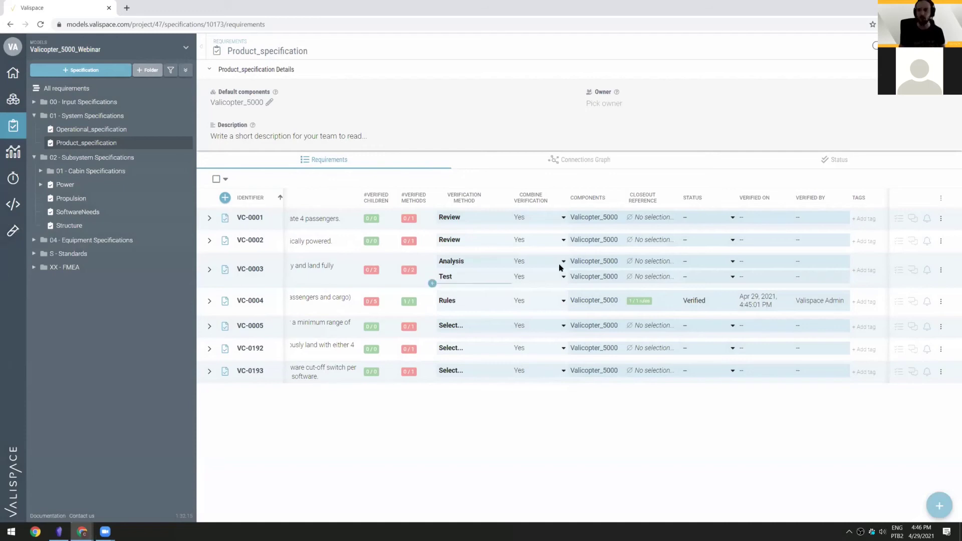
Step: Try to create a test procedure named LiftOffTest as the closeout reference for the Test method of VC-0003
{"action": "left_click", "coordinate": [675, 277]}
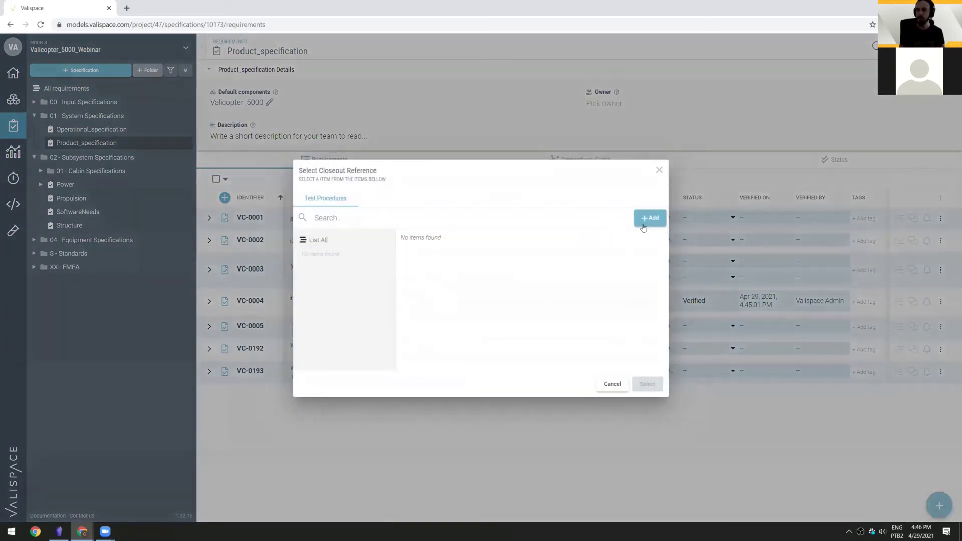
{"action": "left_click", "coordinate": [651, 220]}
{"action": "left_click", "coordinate": [423, 286]}
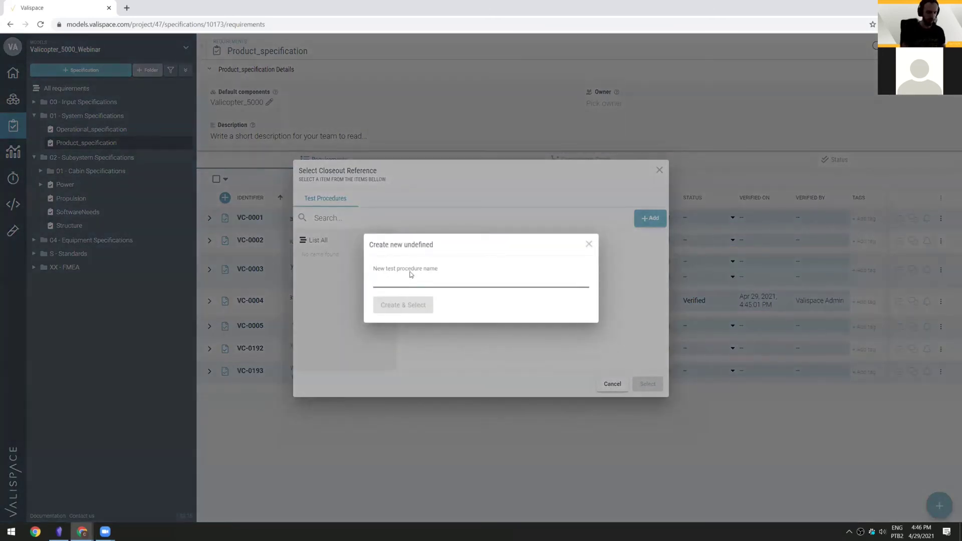
{"action": "type", "text": "LiftOff"}
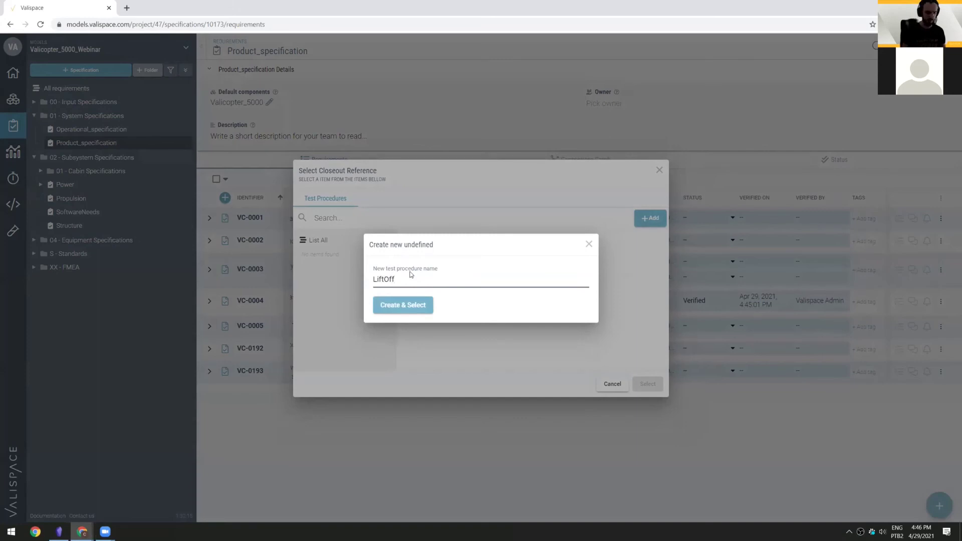
{"action": "type", "text": "Test"}
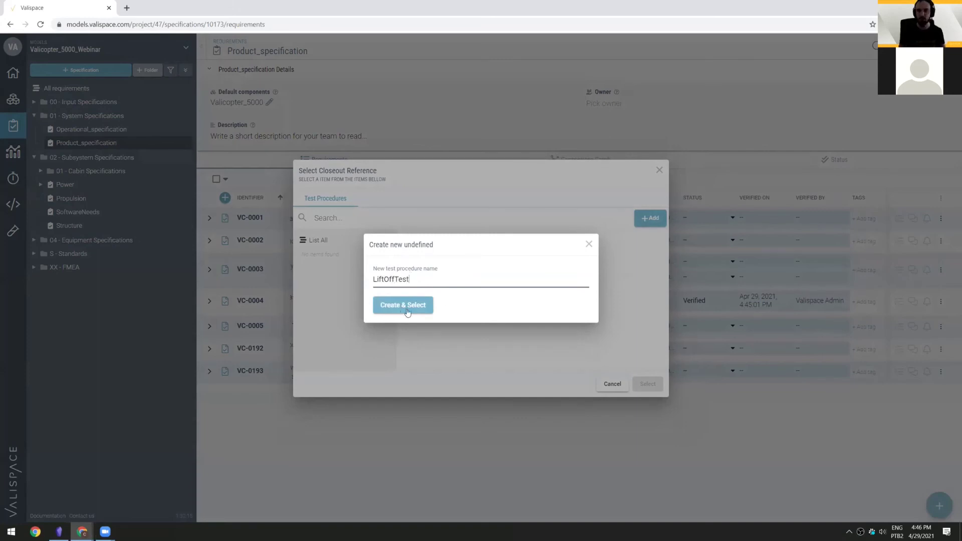
{"action": "left_click", "coordinate": [407, 311]}
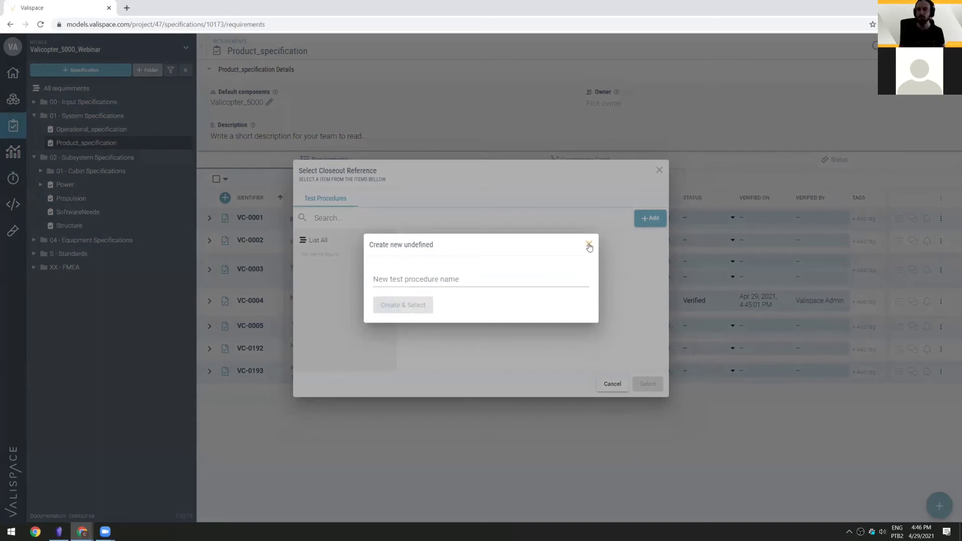
{"action": "left_click", "coordinate": [589, 245]}
{"action": "left_click", "coordinate": [659, 170]}
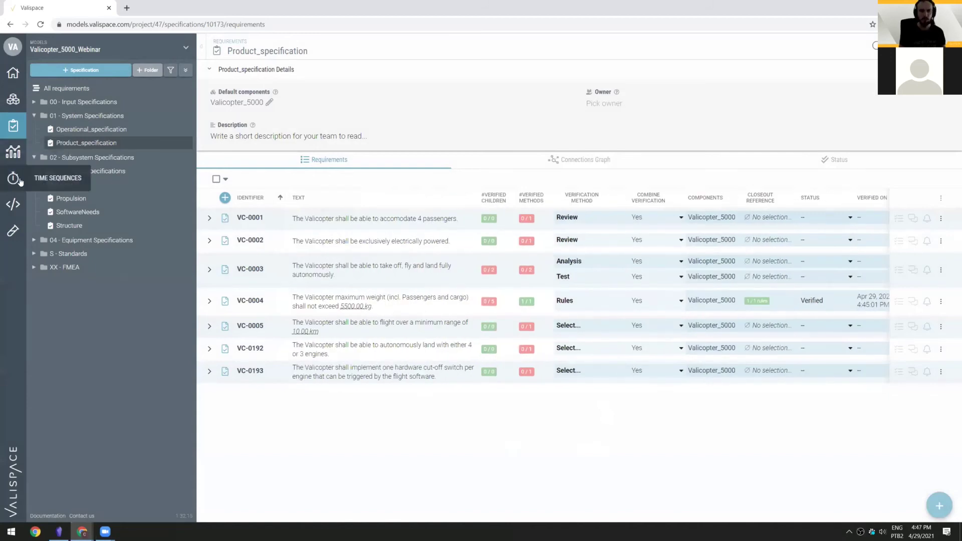
Step: Open the Customer Needs analysis in the Conceptual Design folder and review its interview links, requirements table and document options
{"action": "left_click", "coordinate": [13, 153]}
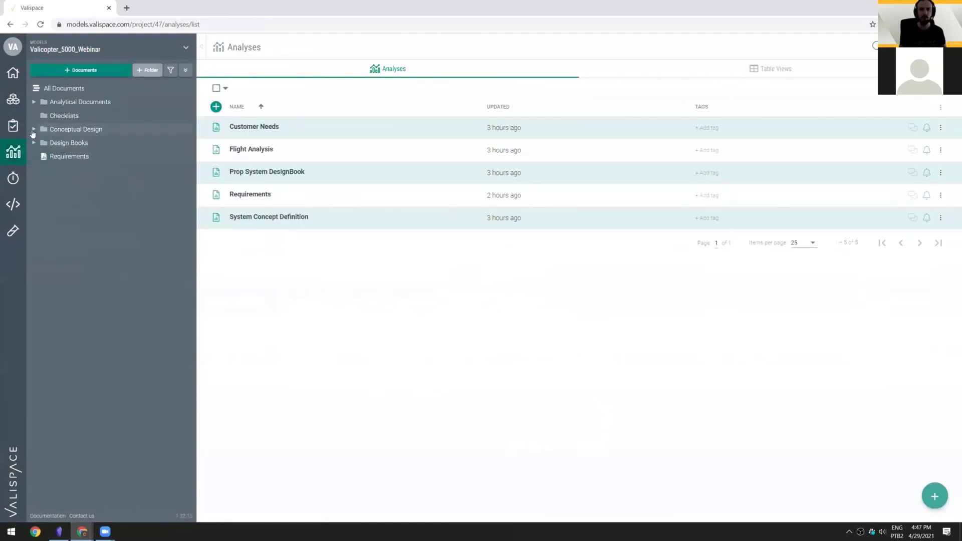
{"action": "left_click", "coordinate": [34, 129]}
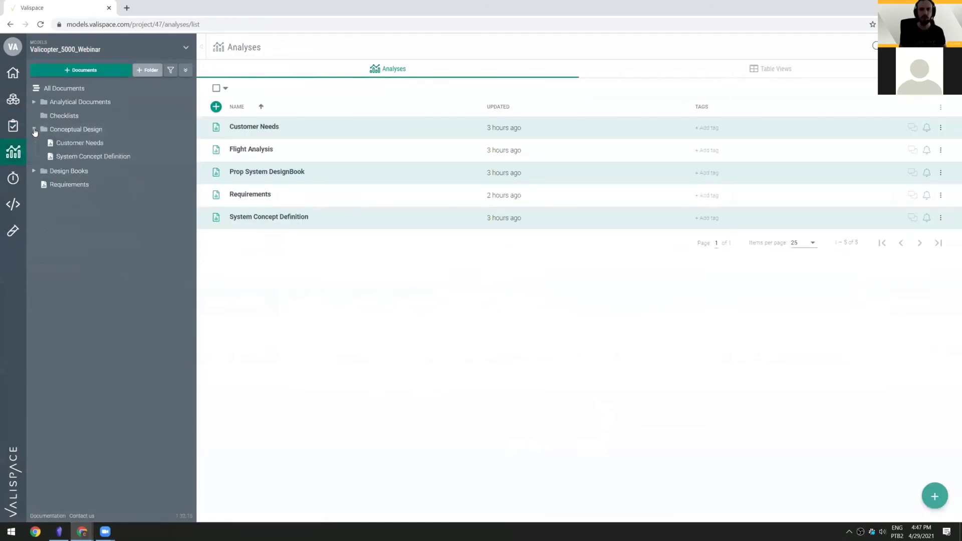
{"action": "left_click", "coordinate": [90, 147]}
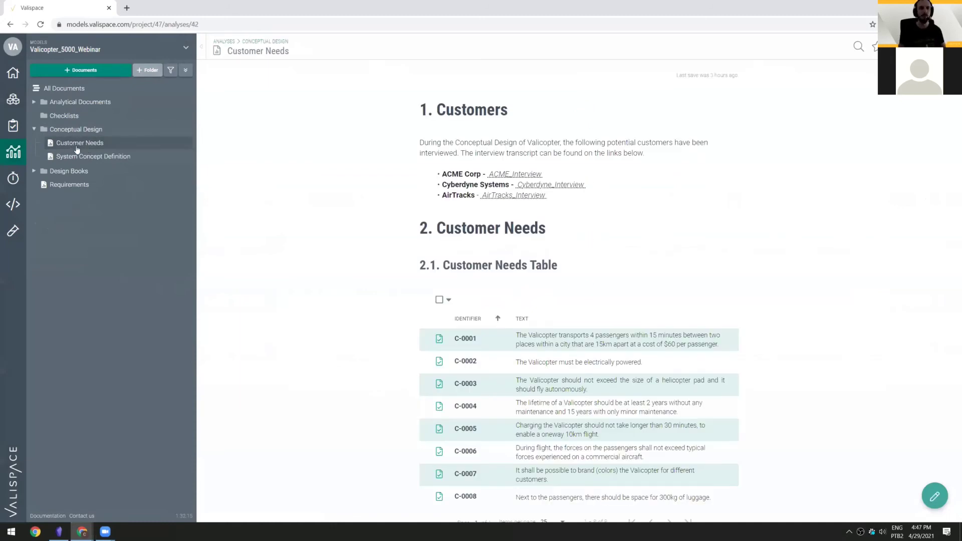
{"action": "mouse_move", "coordinate": [493, 175]}
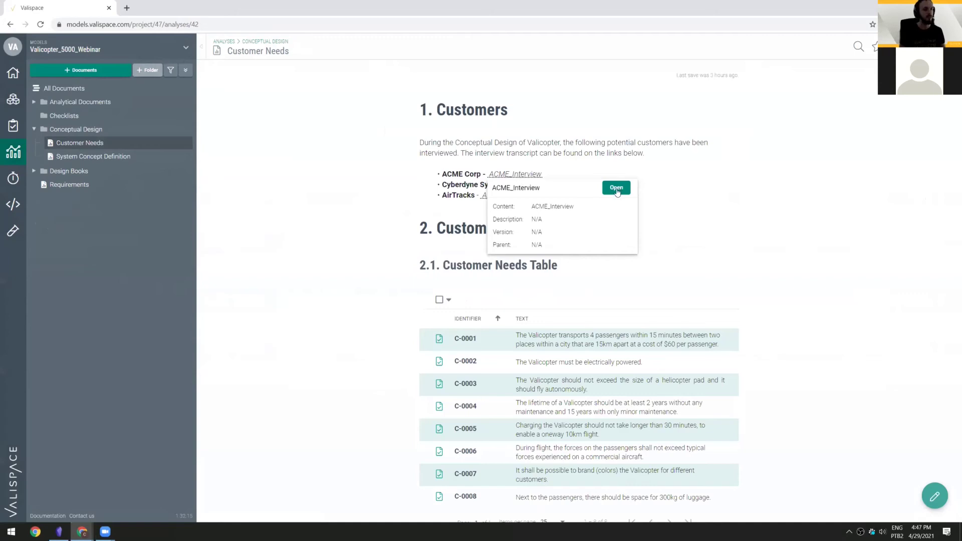
{"action": "scroll", "coordinate": [481, 271], "scroll_direction": "down", "scroll_amount": 3}
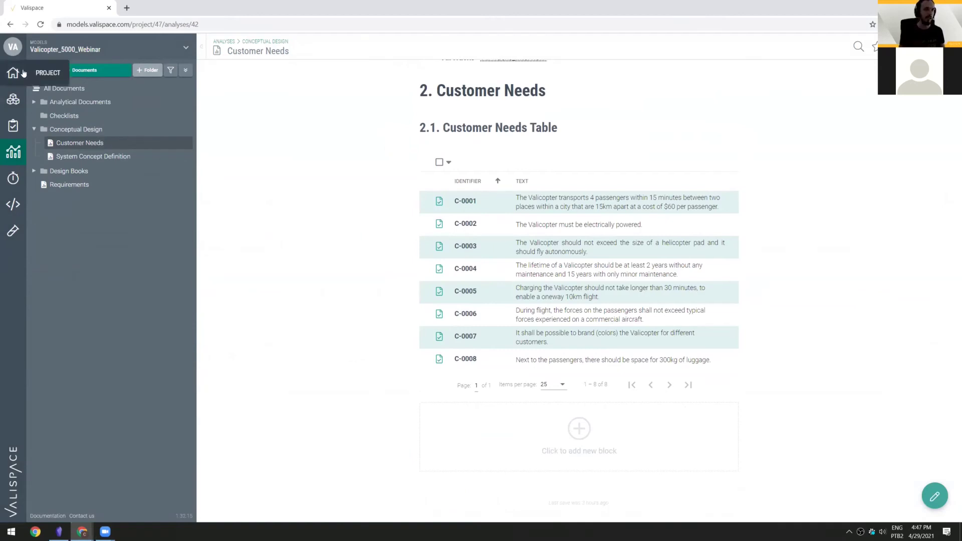
{"action": "scroll", "coordinate": [731, 160], "scroll_direction": "up", "scroll_amount": 3}
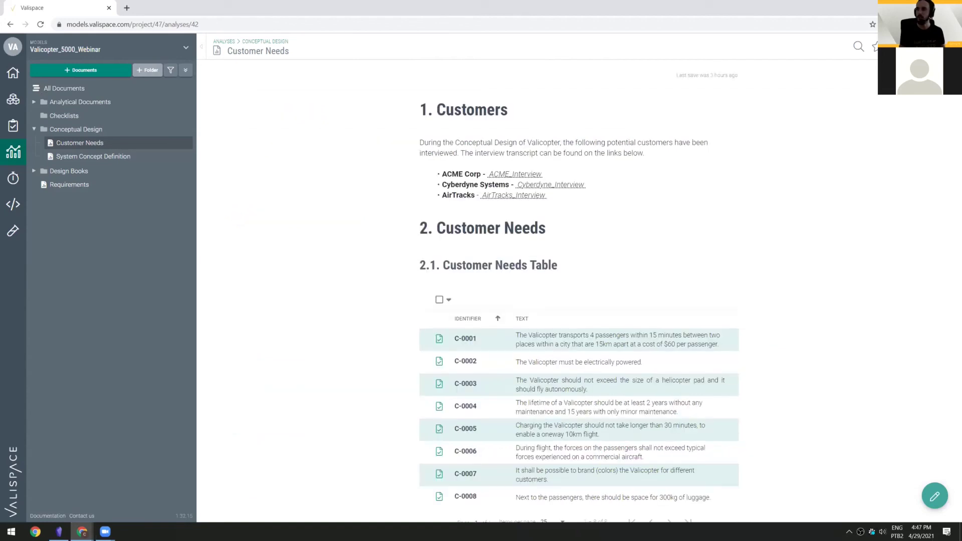
{"action": "left_click", "coordinate": [947, 46]}
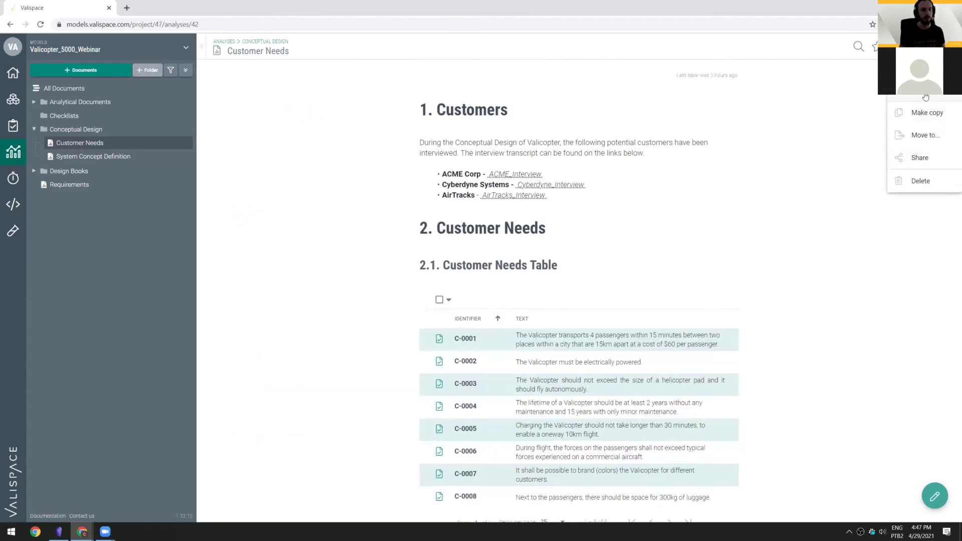
{"action": "left_click", "coordinate": [885, 343]}
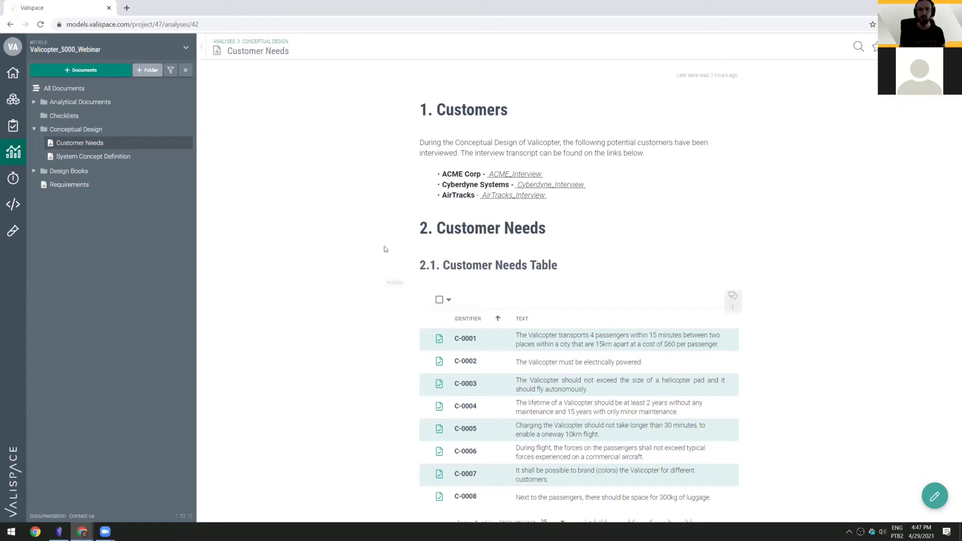
Step: Open the Requirements analysis and review its requirements table, verification table and burnup chart
{"action": "left_click", "coordinate": [81, 188]}
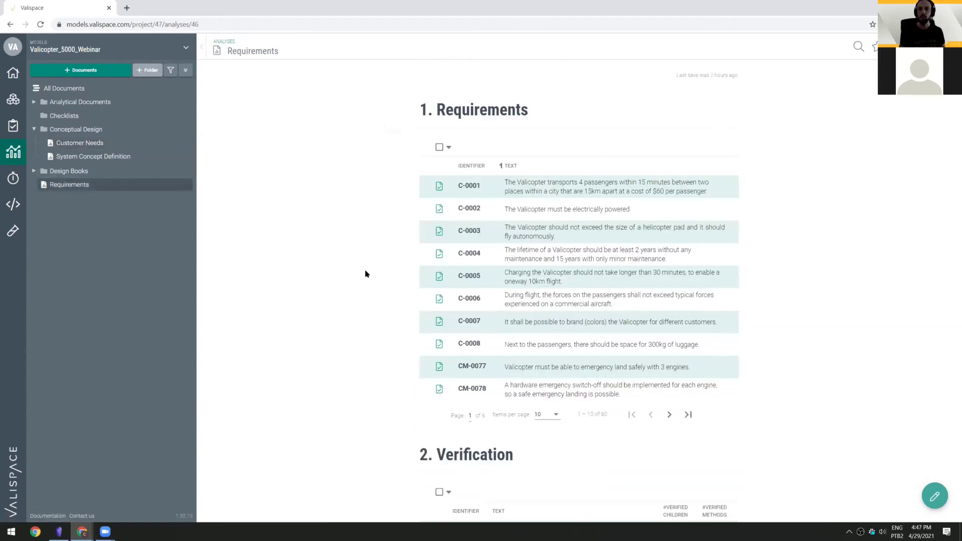
{"action": "scroll", "coordinate": [361, 279], "scroll_direction": "down", "scroll_amount": 2}
{"action": "scroll", "coordinate": [345, 292], "scroll_direction": "down", "scroll_amount": 2}
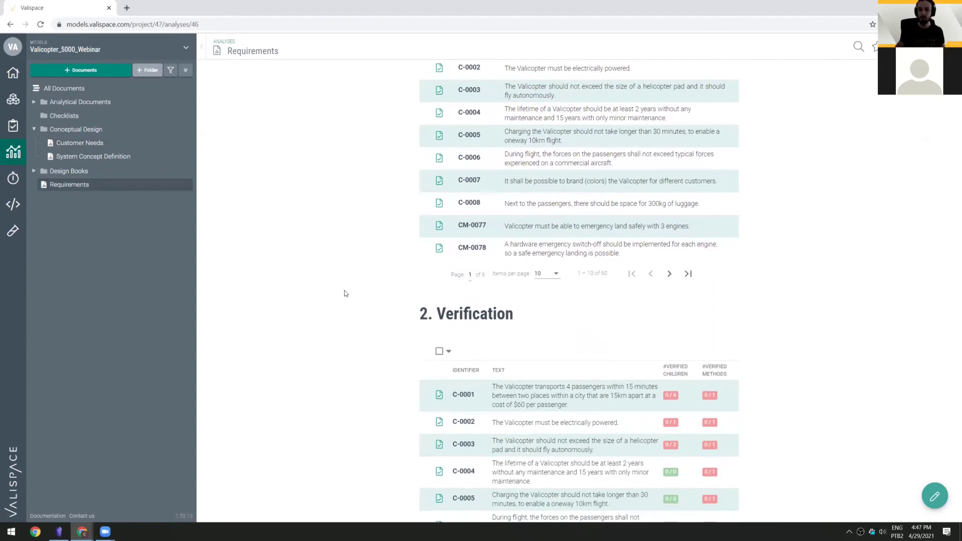
{"action": "scroll", "coordinate": [328, 328], "scroll_direction": "up", "scroll_amount": 3}
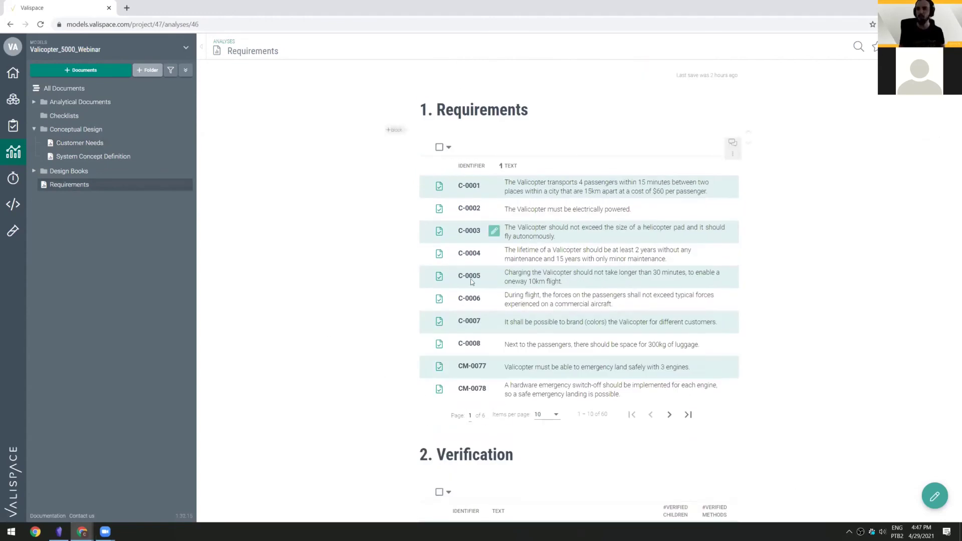
{"action": "scroll", "coordinate": [532, 271], "scroll_direction": "down", "scroll_amount": 5}
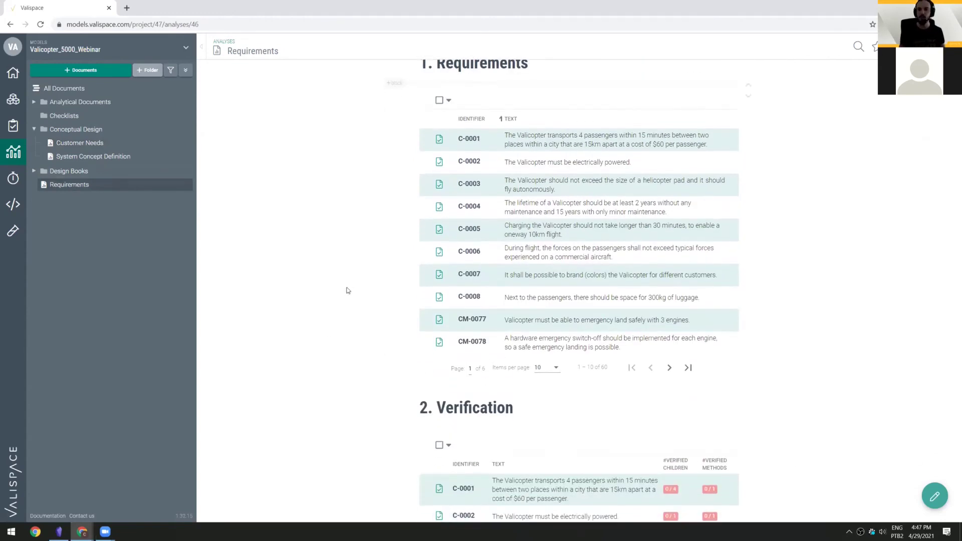
{"action": "scroll", "coordinate": [708, 321], "scroll_direction": "down", "scroll_amount": 8}
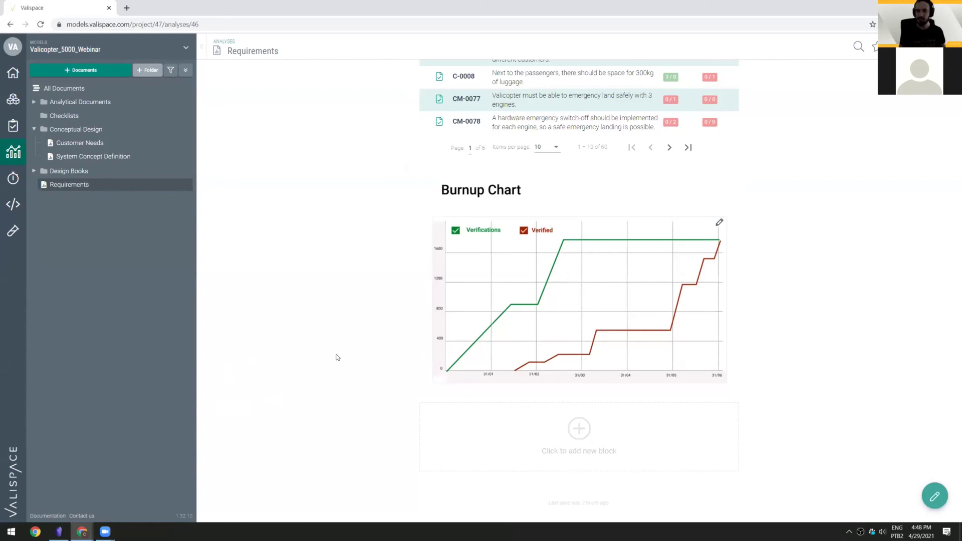
{"action": "scroll", "coordinate": [335, 357], "scroll_direction": "up", "scroll_amount": 3}
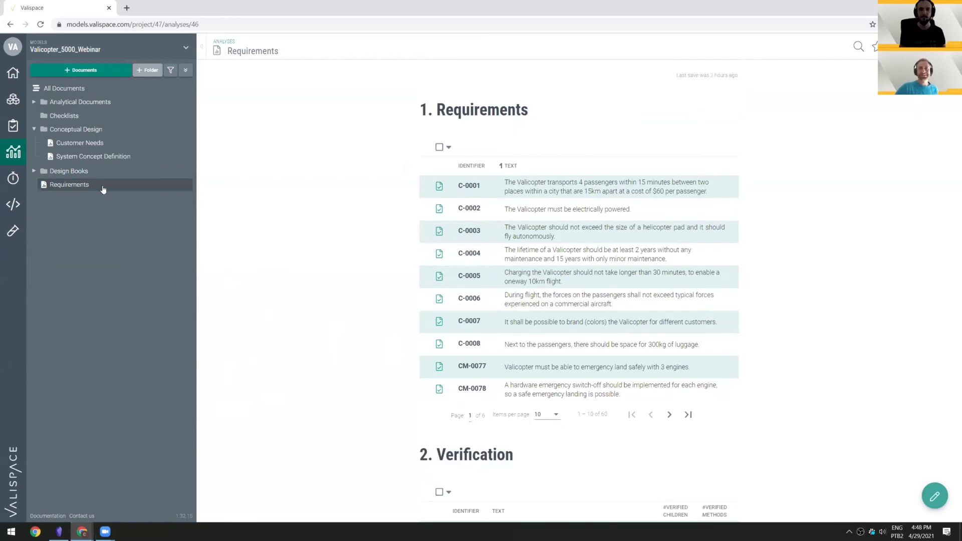
Step: Return to the Product_specification requirements and open the AhaSlides audience page audience.ahaslides.com/valispace in a separate browser tab
{"action": "left_click", "coordinate": [17, 132]}
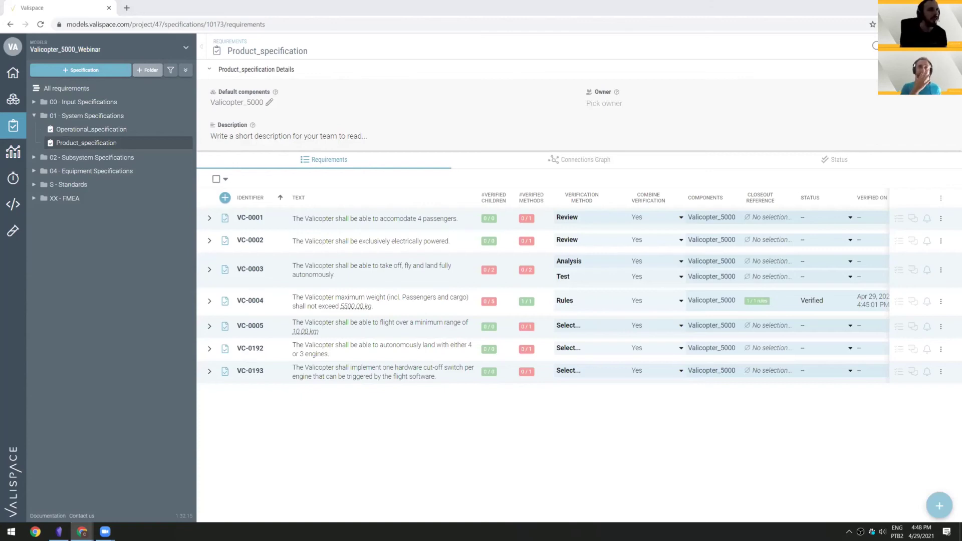
{"action": "key", "text": "ctrl+t"}
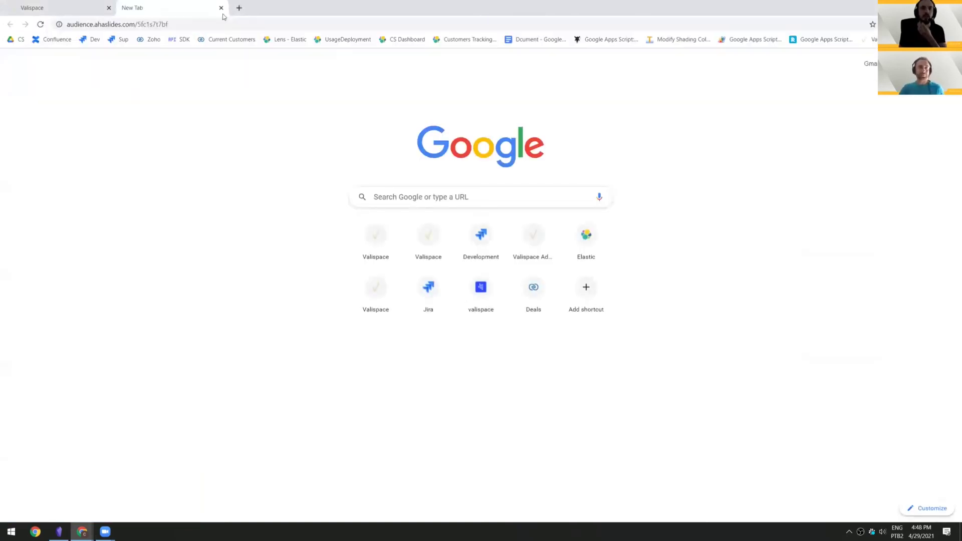
{"action": "left_click", "coordinate": [220, 7]}
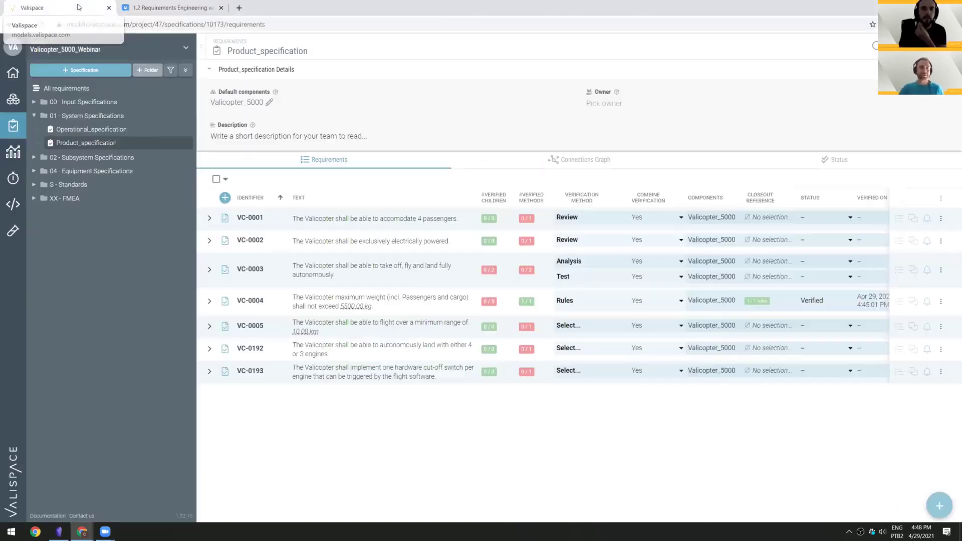
{"action": "left_click", "coordinate": [174, 8]}
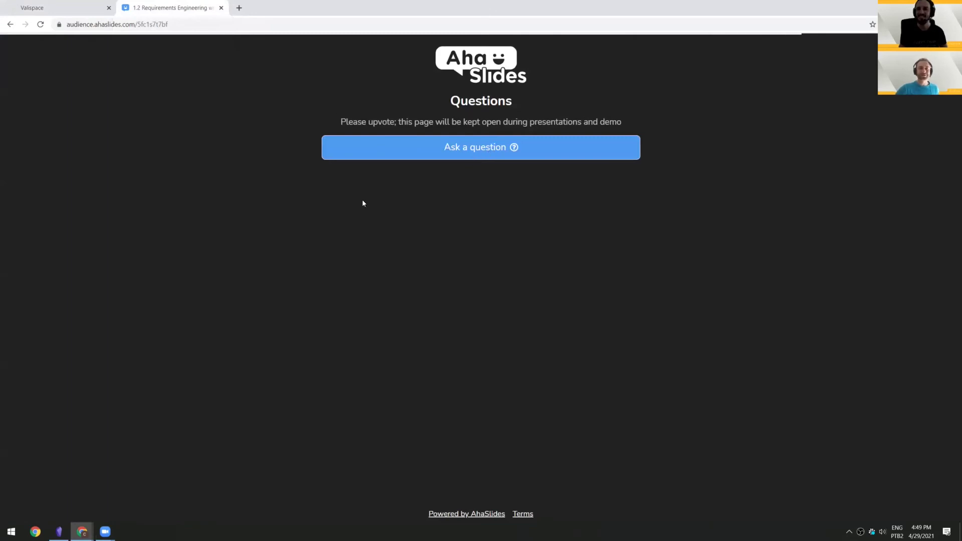
{"action": "double_click", "coordinate": [153, 24]}
{"action": "type", "text": "valispace"}
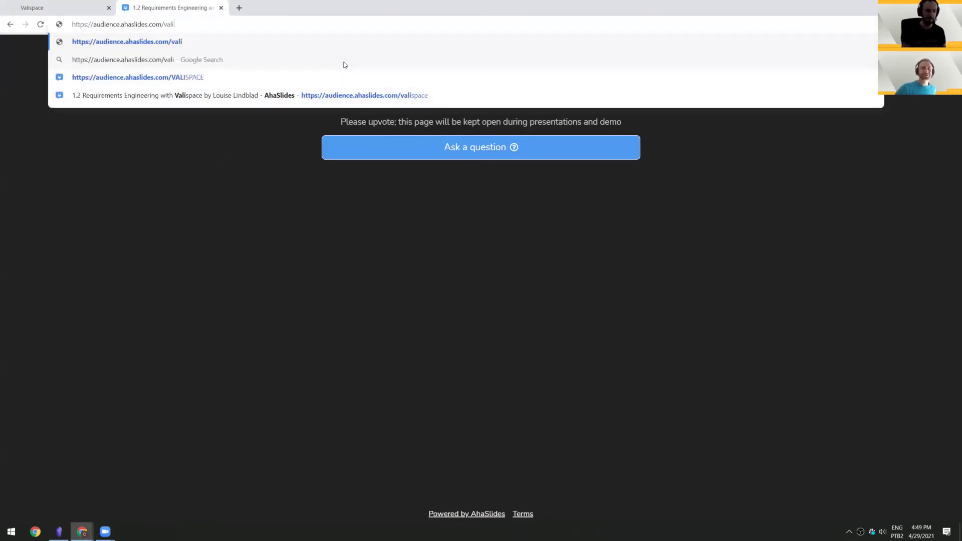
{"action": "key", "text": "Return"}
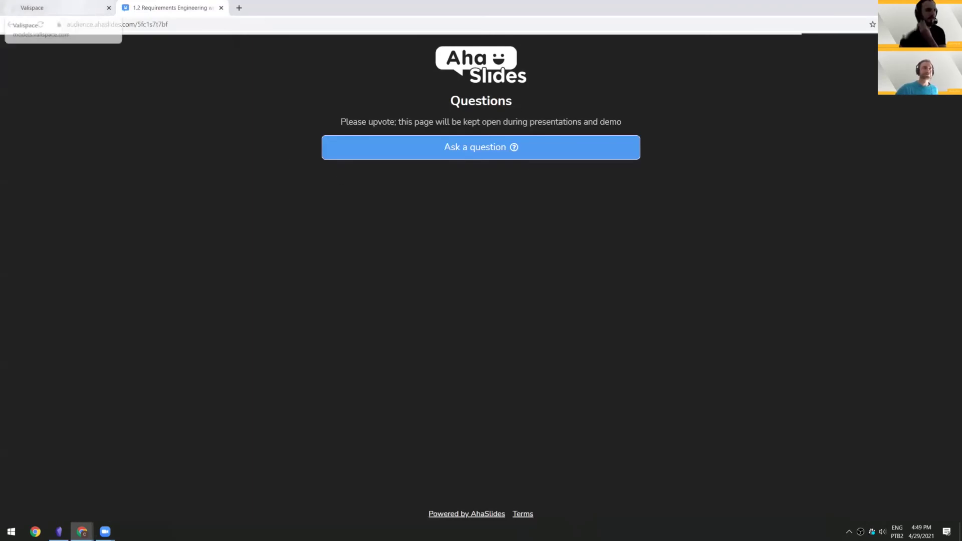
Step: Read through the submitted audience questions in AhaSlides, close the list and return to Valispace
{"action": "left_click", "coordinate": [107, 5]}
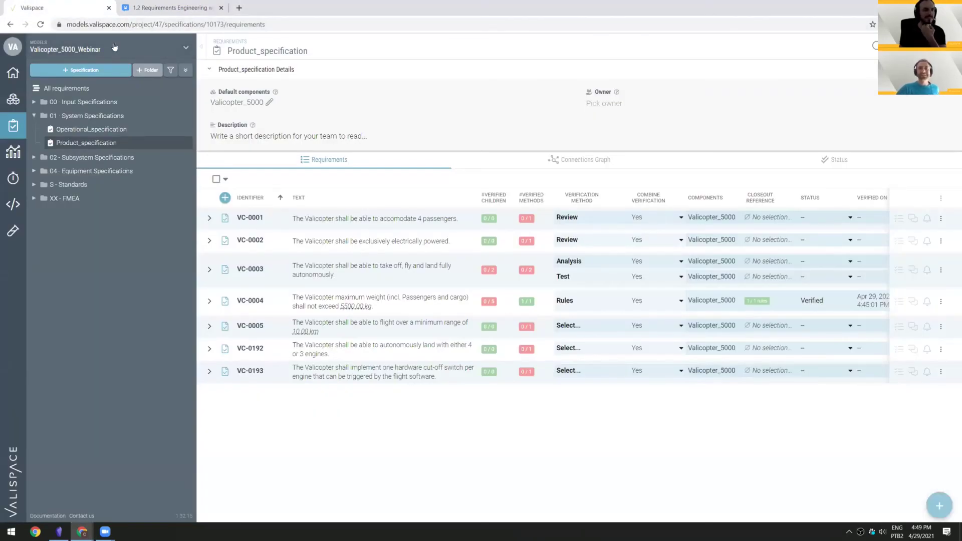
{"action": "left_click", "coordinate": [210, 5]}
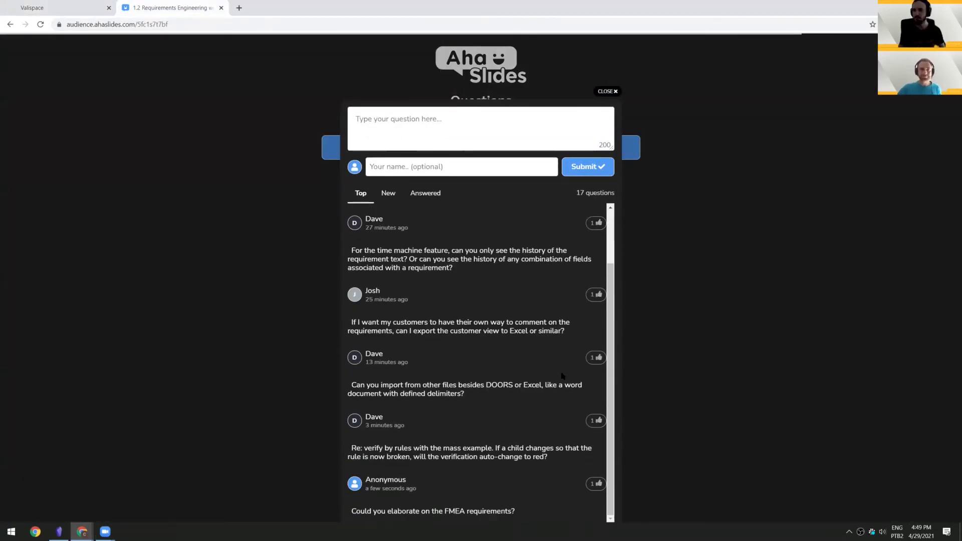
{"action": "scroll", "coordinate": [562, 376], "scroll_direction": "up", "scroll_amount": 1}
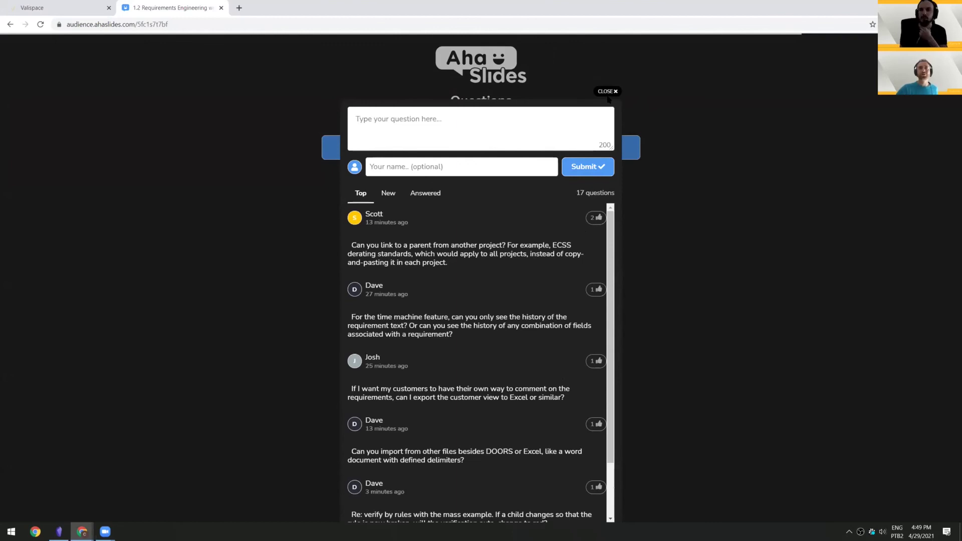
{"action": "scroll", "coordinate": [548, 248], "scroll_direction": "down", "scroll_amount": 2}
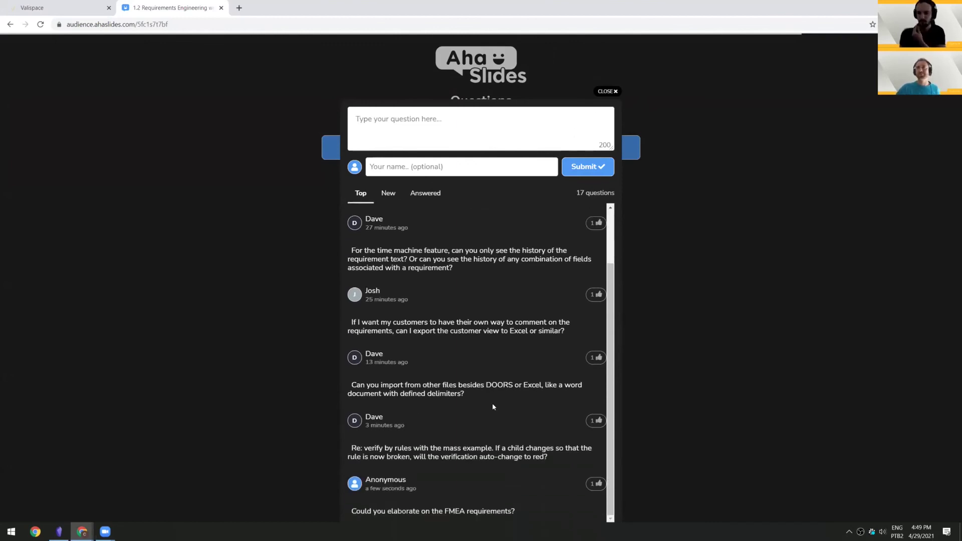
{"action": "left_click", "coordinate": [607, 91]}
{"action": "left_click", "coordinate": [92, 7]}
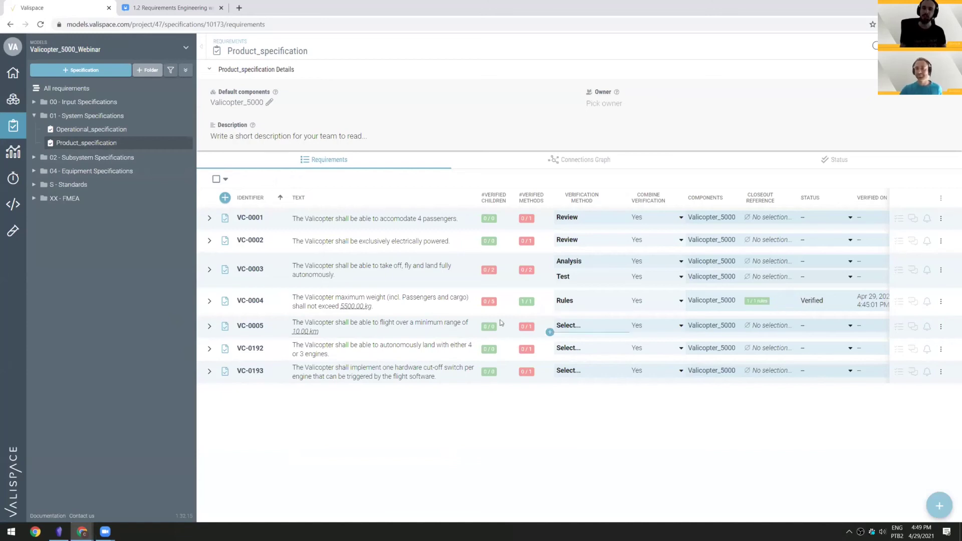
Step: Examine the child requirements of VC-0004 and their verification methods in Product_specification
{"action": "mouse_move", "coordinate": [349, 310]}
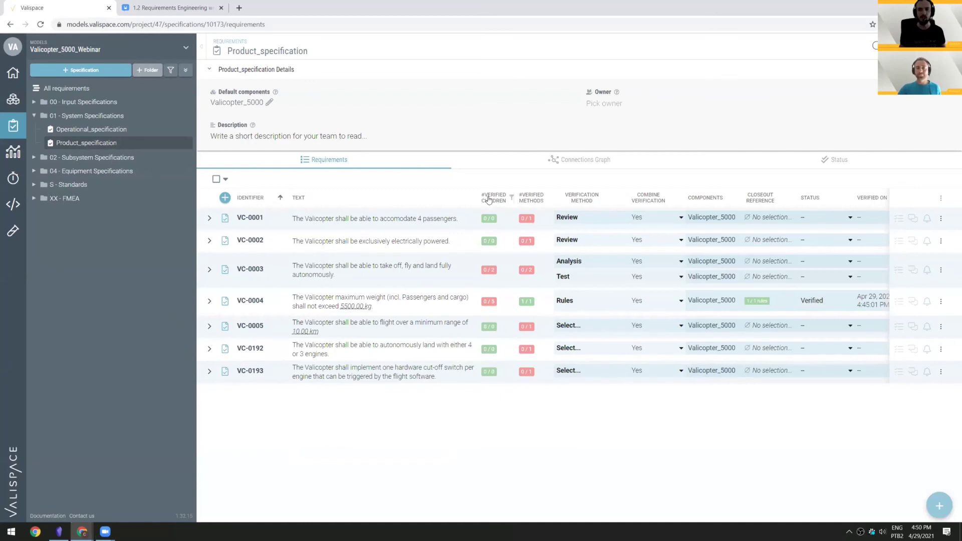
{"action": "left_click_drag", "start_coordinate": [484, 301], "coordinate": [498, 302]}
{"action": "left_click", "coordinate": [209, 301]}
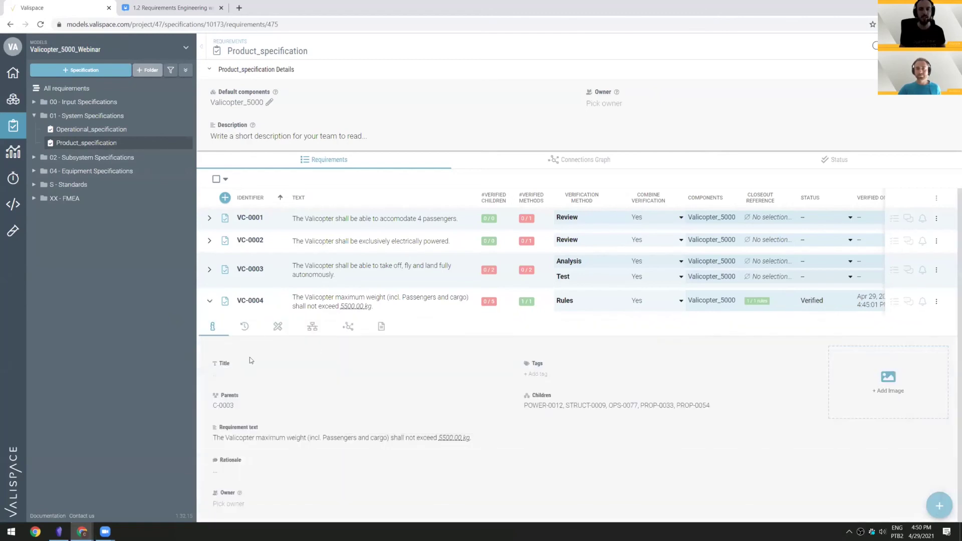
{"action": "left_click", "coordinate": [210, 300]}
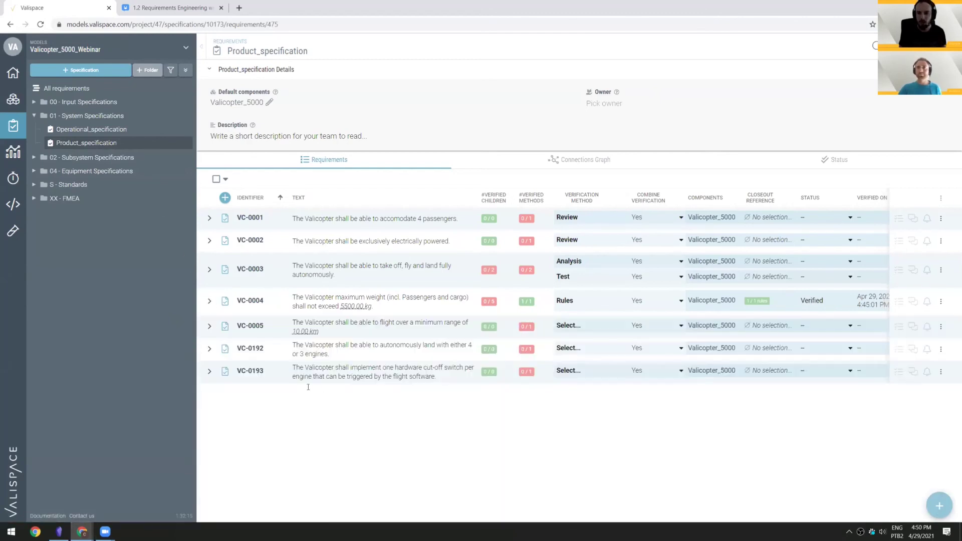
{"action": "left_click", "coordinate": [312, 326]}
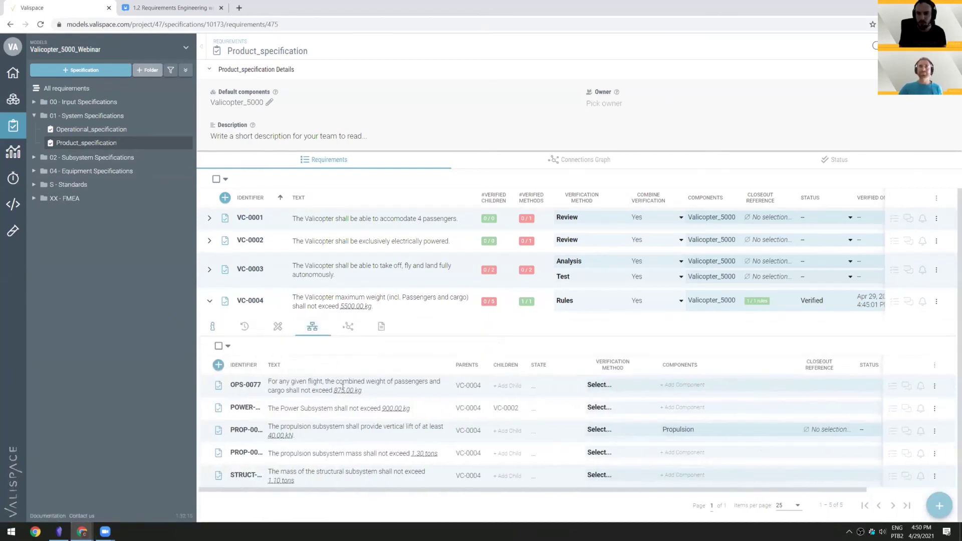
{"action": "scroll", "coordinate": [343, 386], "scroll_direction": "down", "scroll_amount": 1}
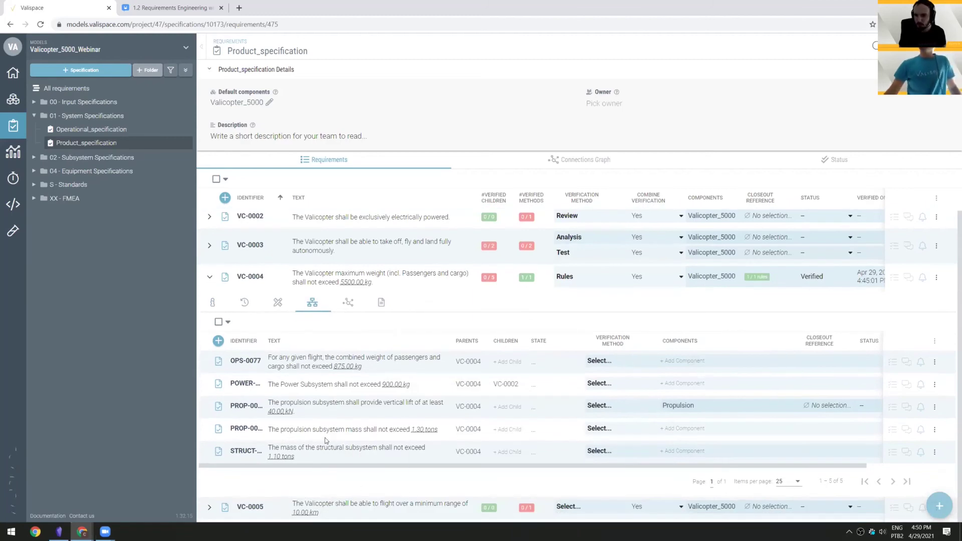
{"action": "mouse_move", "coordinate": [415, 431]}
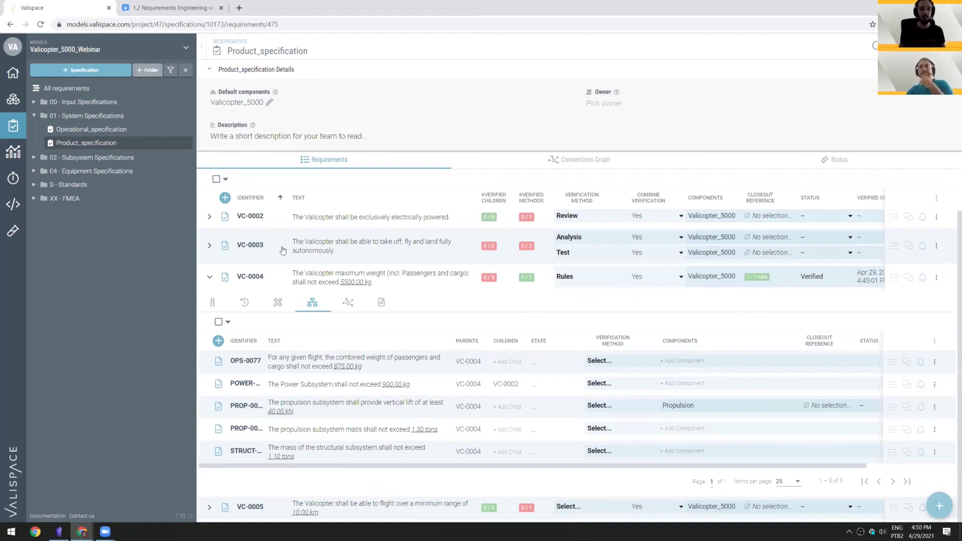
{"action": "mouse_move", "coordinate": [349, 284]}
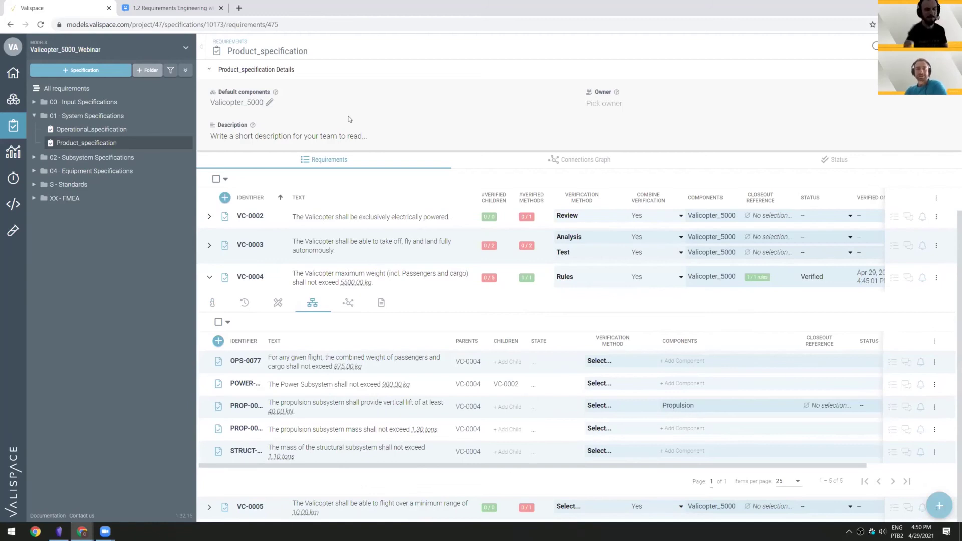
Step: Reopen the question list in AhaSlides, read the top audience question and switch back to Valispace
{"action": "left_click", "coordinate": [185, 7]}
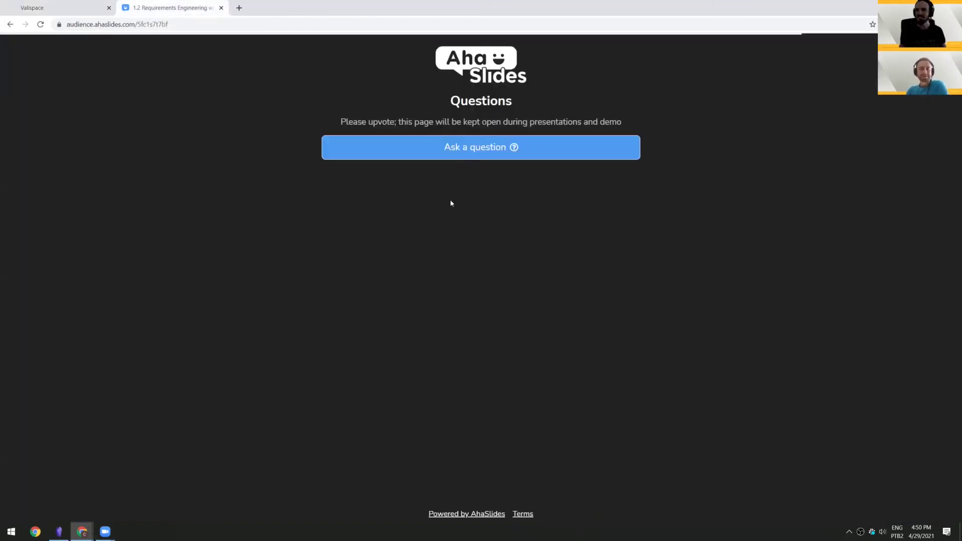
{"action": "left_click", "coordinate": [473, 153]}
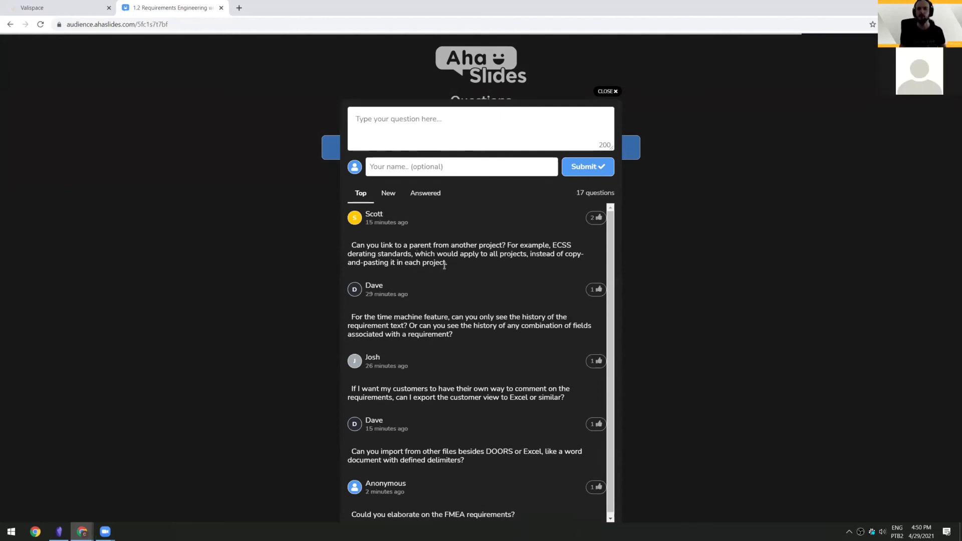
{"action": "left_click", "coordinate": [32, 7]}
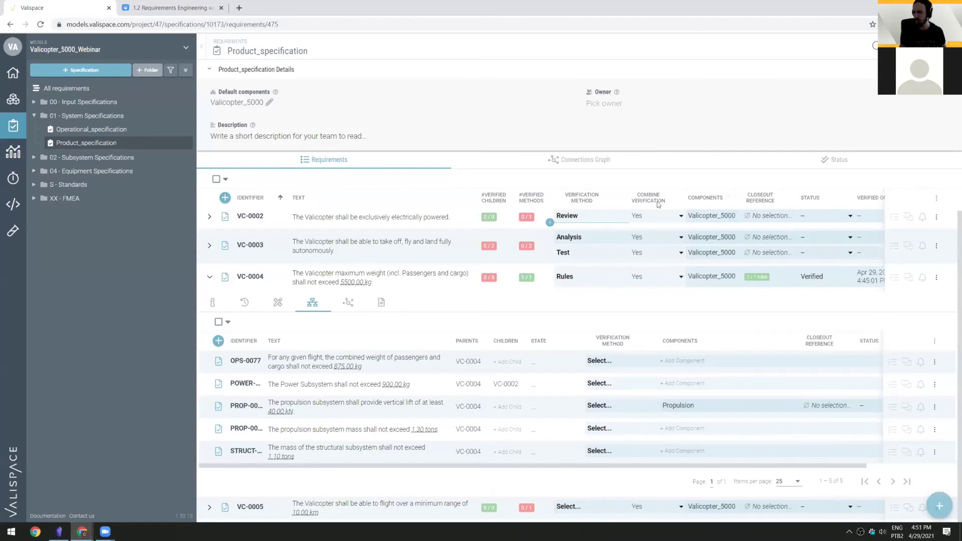
Step: Load the saved SimpleView followed by the RelationshipView for the Product_specification requirements table
{"action": "scroll", "coordinate": [588, 260], "scroll_direction": "up", "scroll_amount": 1}
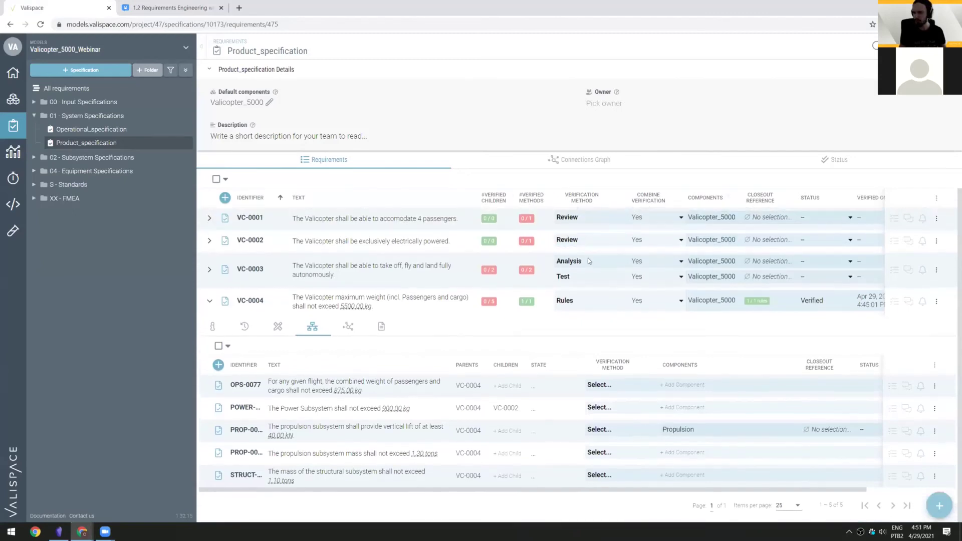
{"action": "left_click", "coordinate": [936, 198]}
{"action": "mouse_move", "coordinate": [899, 269]}
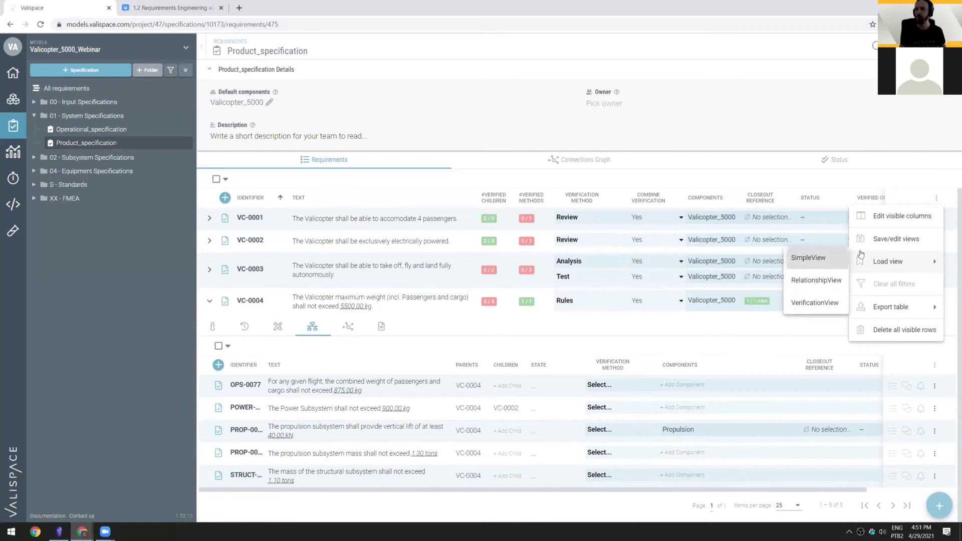
{"action": "left_click", "coordinate": [809, 257]}
{"action": "left_click", "coordinate": [936, 198]}
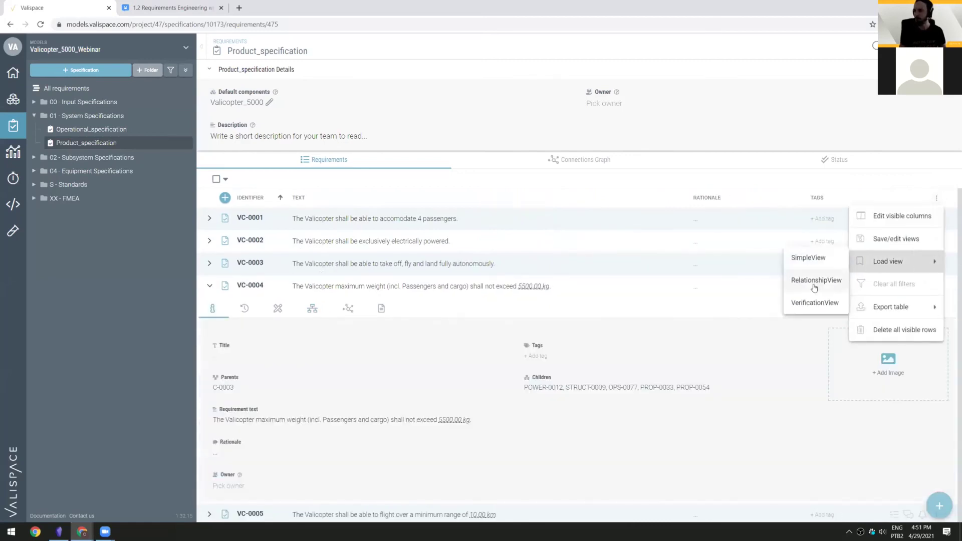
Step: Check the remaining AhaSlides questions and examine the change history of requirement VC-0001 in Valispace
{"action": "left_click", "coordinate": [171, 8]}
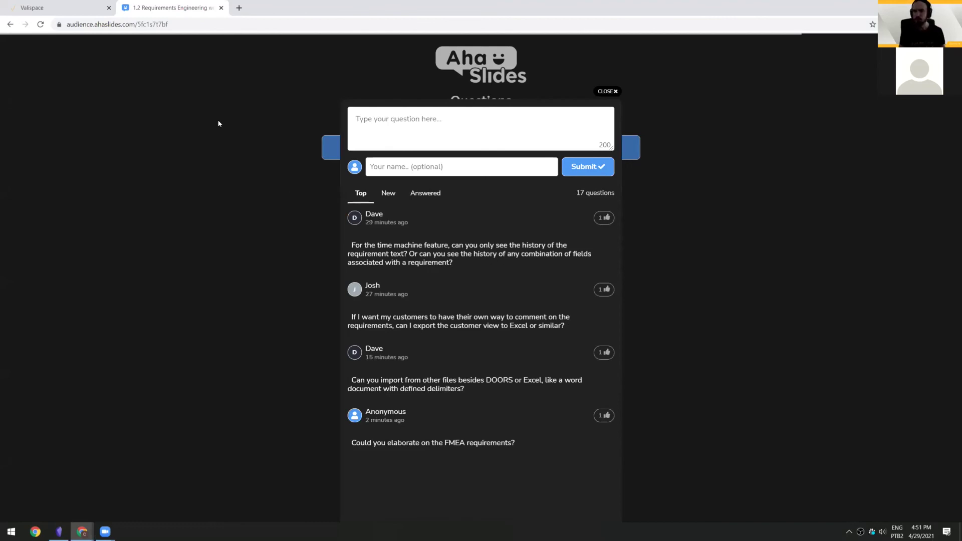
{"action": "left_click", "coordinate": [55, 8]}
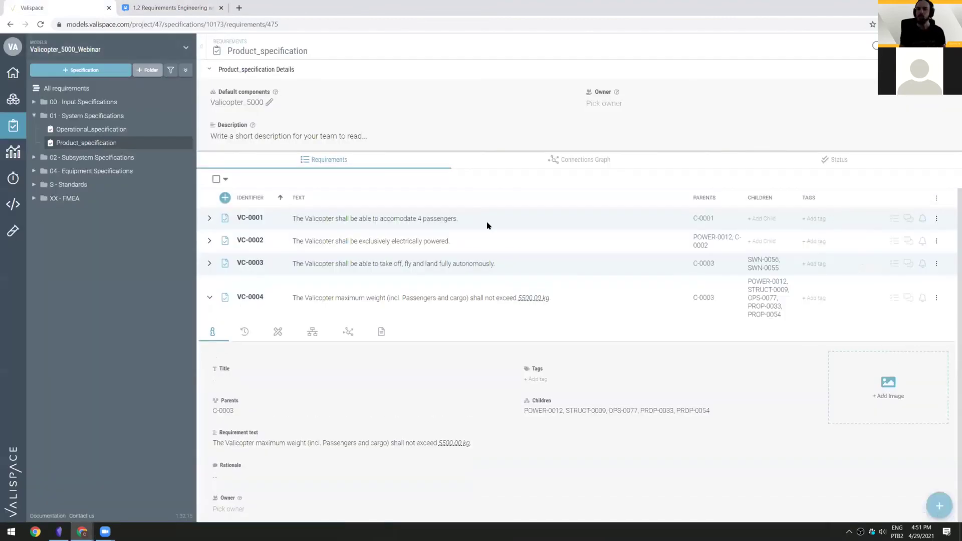
{"action": "left_click", "coordinate": [475, 277]}
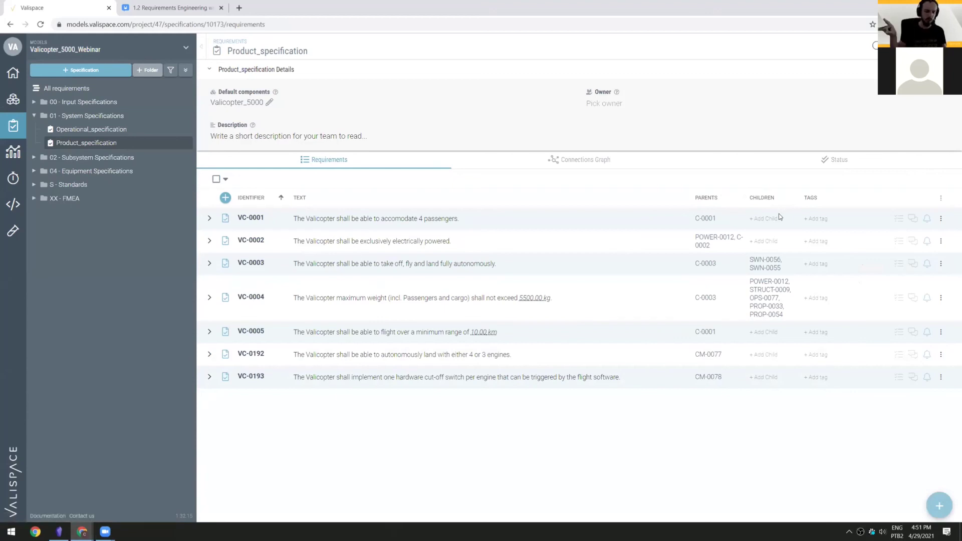
{"action": "left_click", "coordinate": [211, 218]}
{"action": "left_click", "coordinate": [245, 242]}
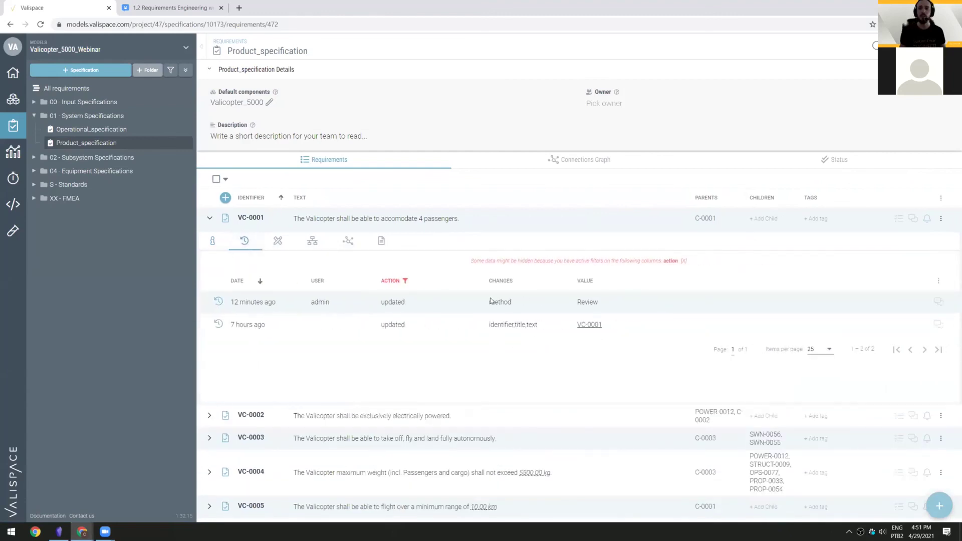
{"action": "left_click_drag", "start_coordinate": [486, 302], "coordinate": [599, 303]}
{"action": "left_click", "coordinate": [563, 358]}
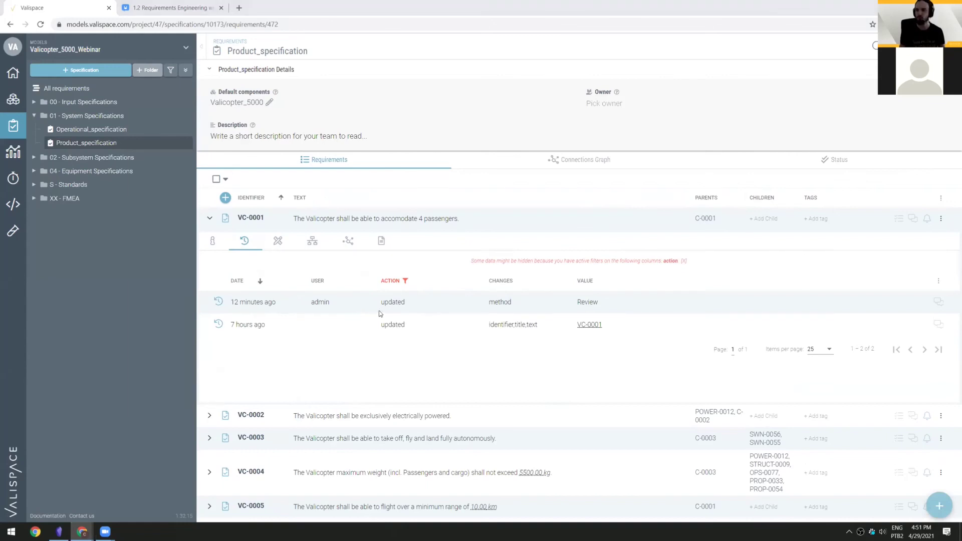
Step: Switch to AhaSlides, read the audience question about exporting the customer view, and return to Valispace
{"action": "key", "text": "alt+Tab"}
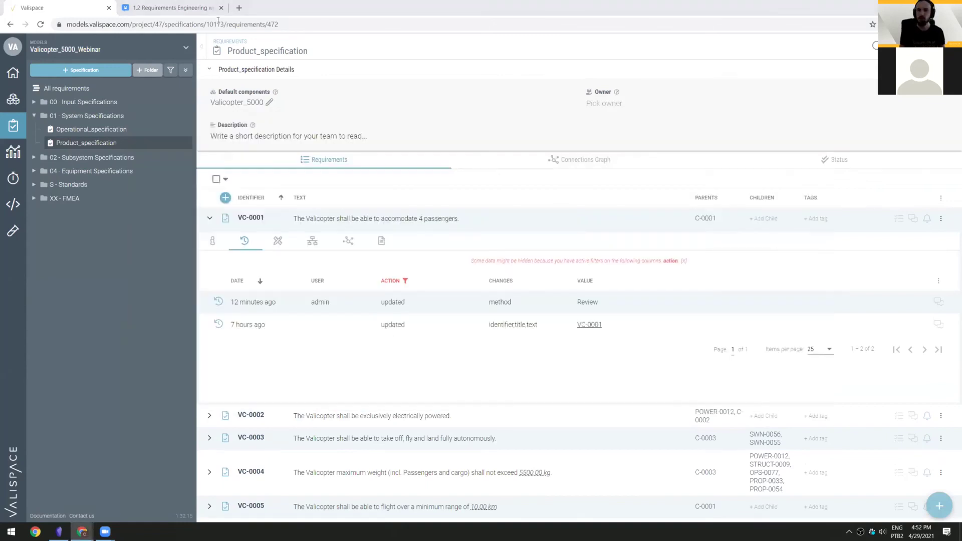
{"action": "left_click", "coordinate": [170, 8]}
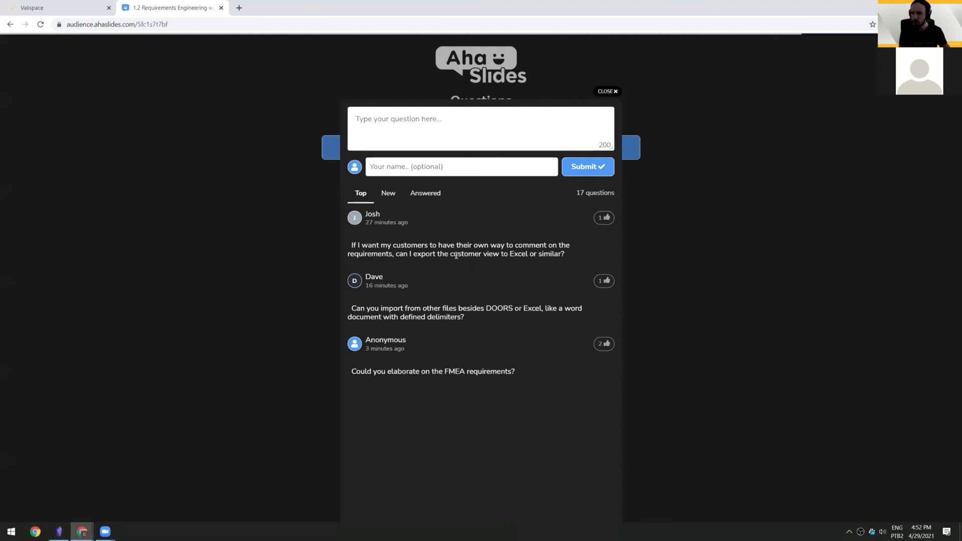
{"action": "left_click", "coordinate": [80, 8]}
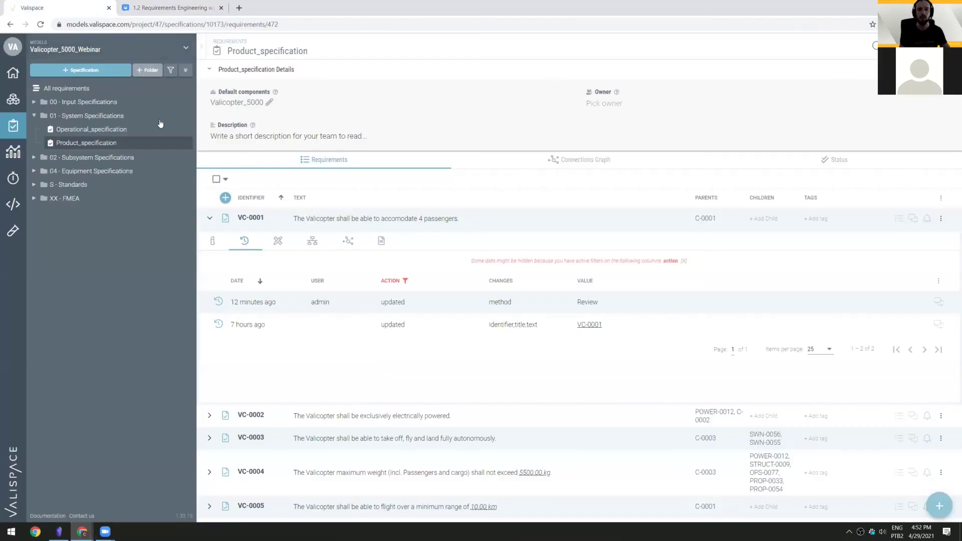
Step: Open Customer_specification in the 00 - Input Specifications folder and check the export formats offered for its requirements table
{"action": "left_click", "coordinate": [89, 102]}
{"action": "left_click", "coordinate": [90, 116]}
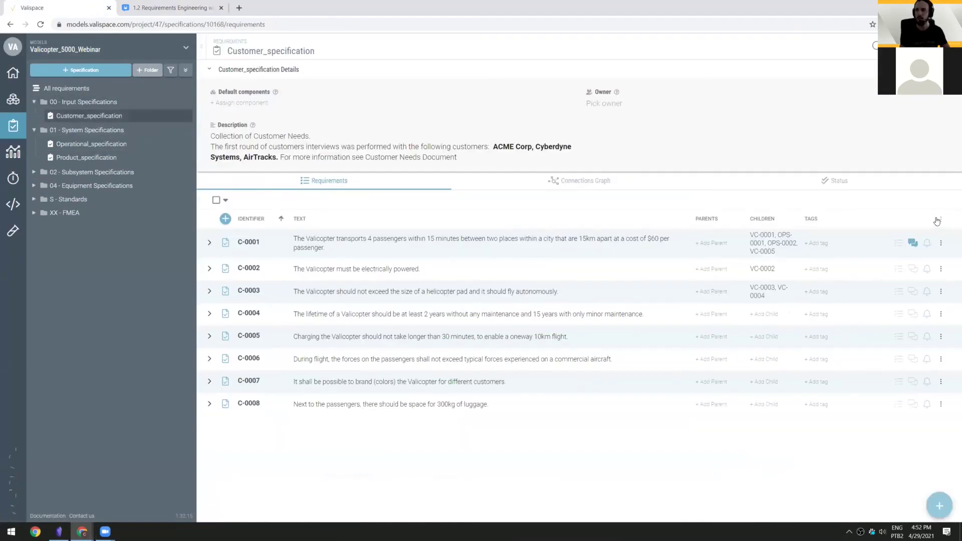
{"action": "left_click", "coordinate": [940, 218]}
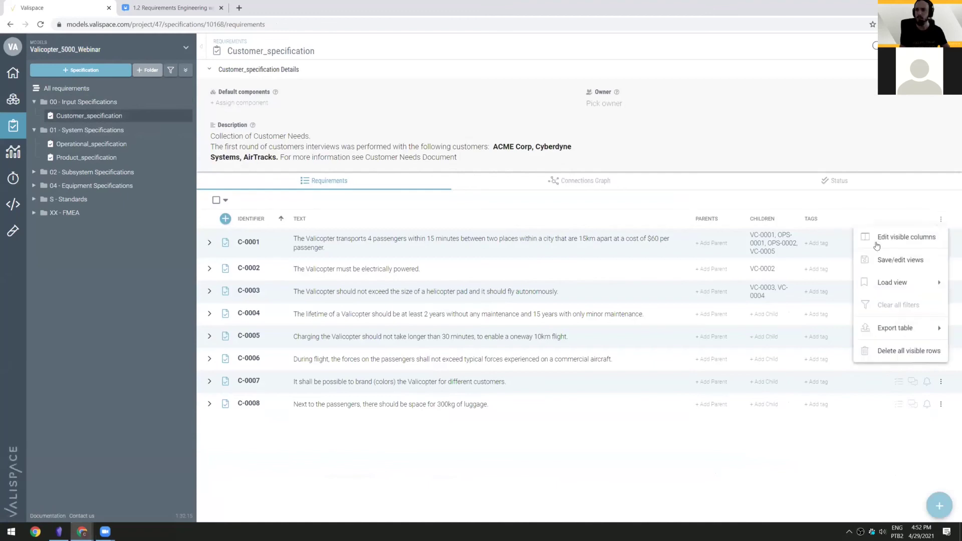
{"action": "mouse_move", "coordinate": [881, 328]}
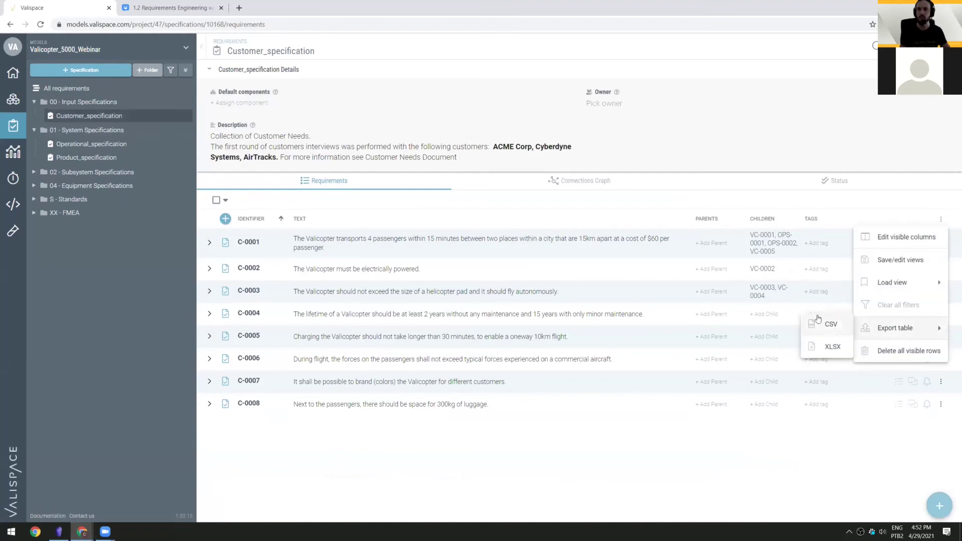
{"action": "left_click", "coordinate": [729, 488]}
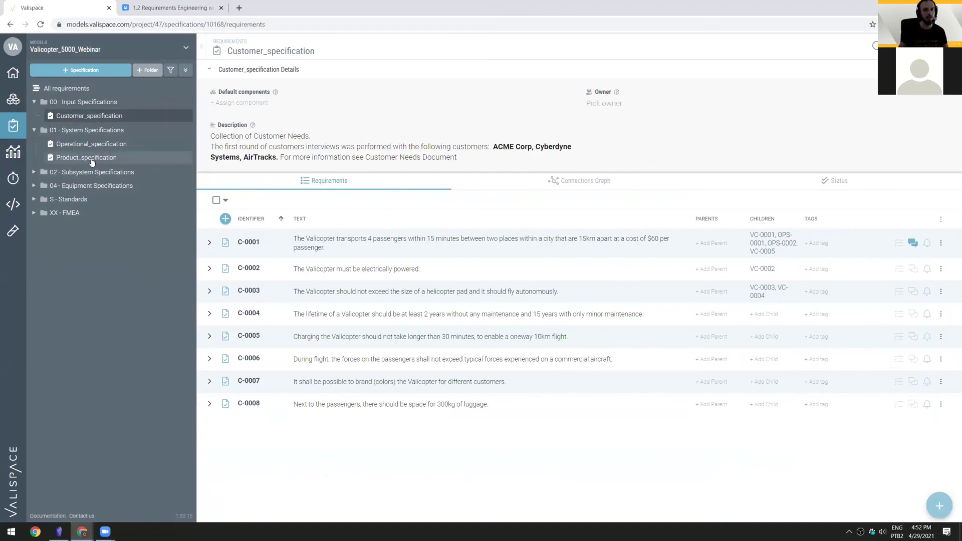
Step: View the Customer Needs dashboard of the Valicopter_5000_Webinar project
{"action": "left_click", "coordinate": [913, 243]}
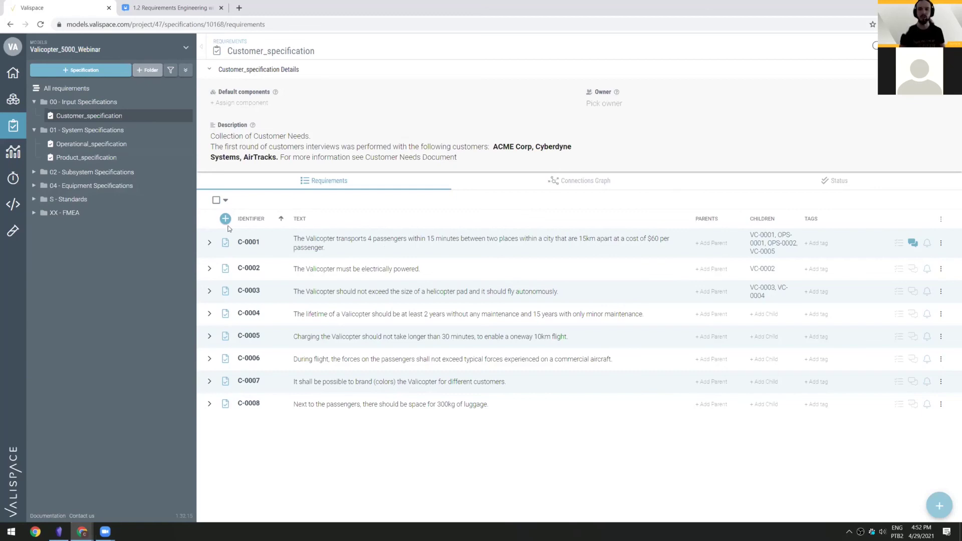
{"action": "left_click", "coordinate": [21, 75]}
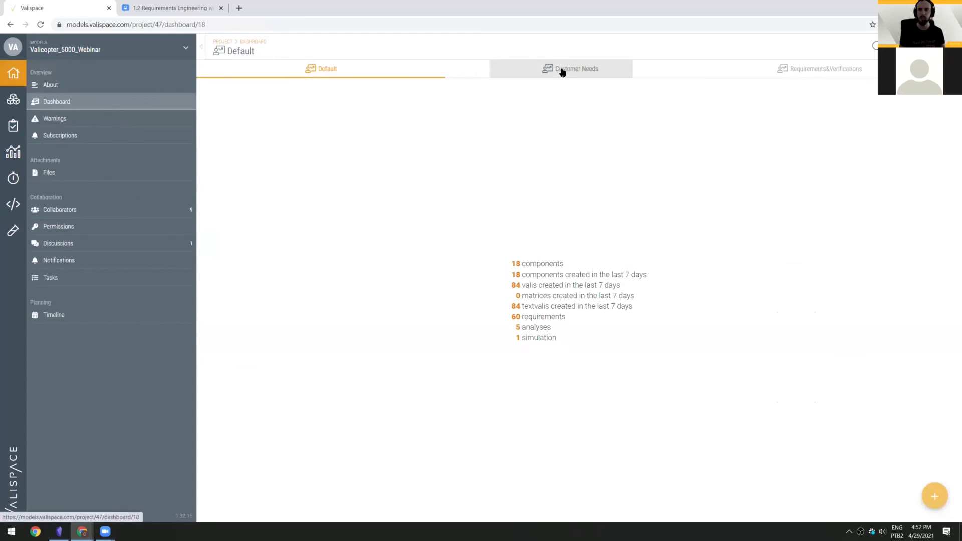
{"action": "left_click", "coordinate": [564, 68]}
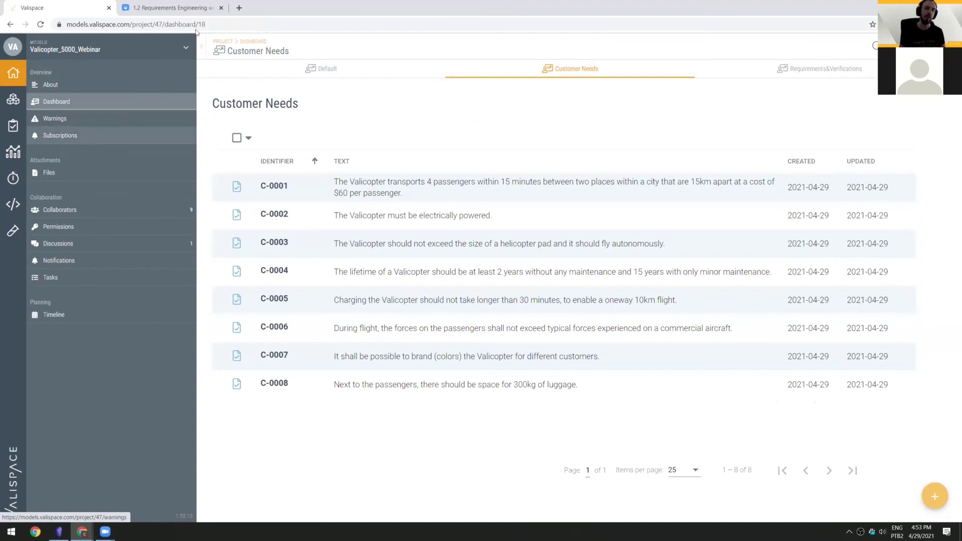
Step: Read the open questions in AhaSlides and examine the discussion on requirement C-0001 in Valispace's Customer_specification
{"action": "left_click", "coordinate": [173, 4]}
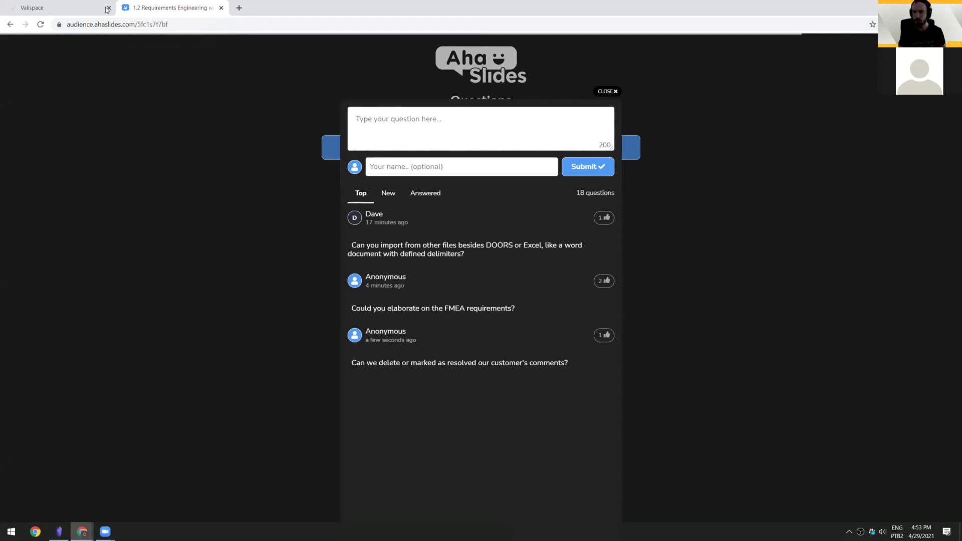
{"action": "left_click", "coordinate": [65, 9]}
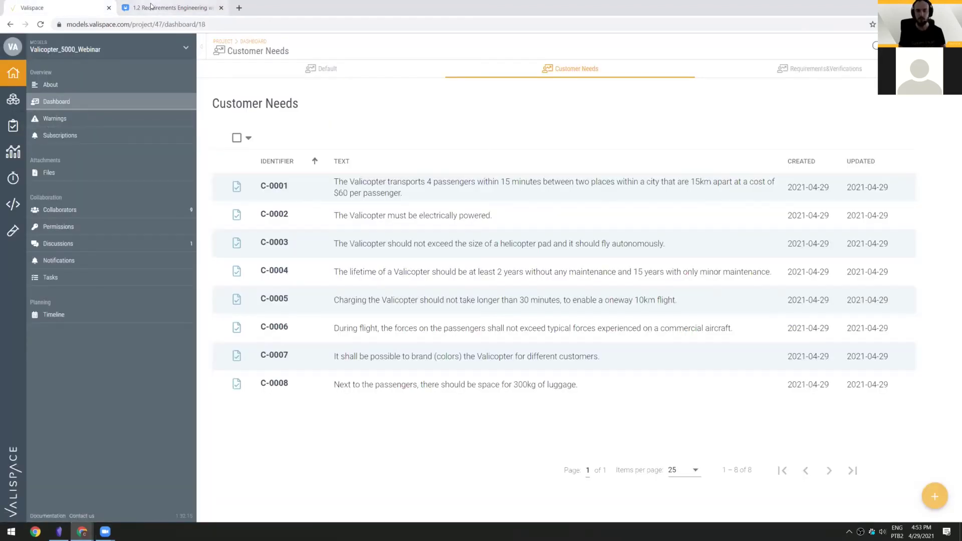
{"action": "left_click", "coordinate": [12, 129]}
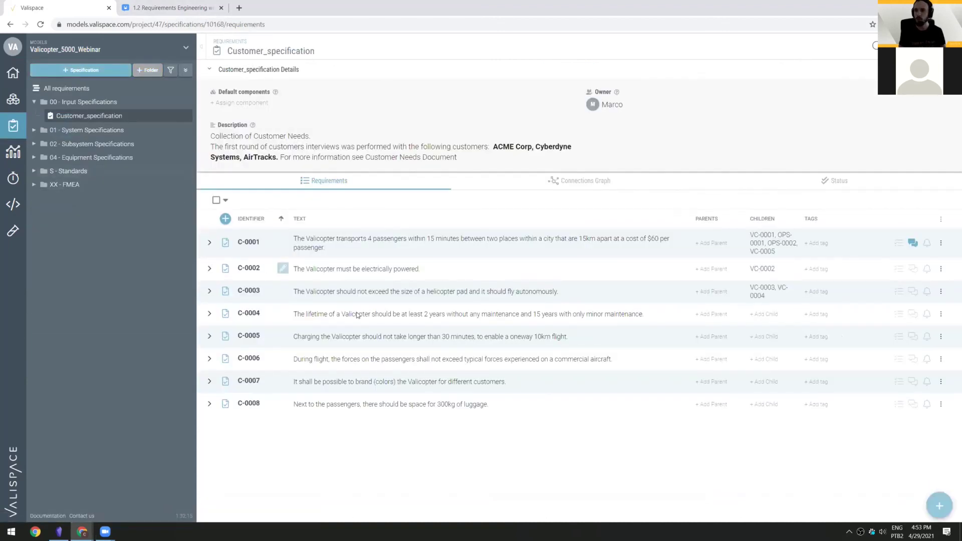
{"action": "left_click", "coordinate": [912, 244]}
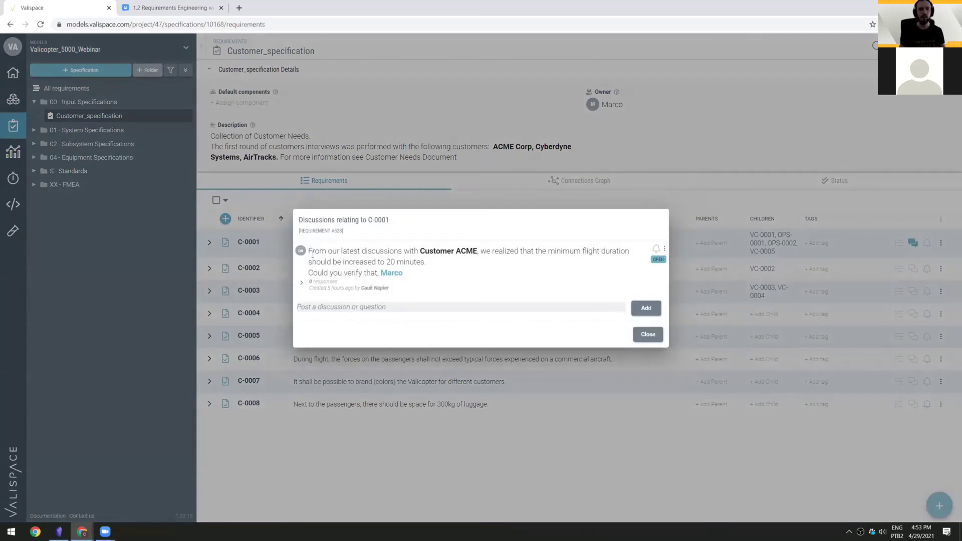
{"action": "left_click", "coordinate": [648, 334]}
Step: Post the discussion comment "PLease review" on requirement C-0002
{"action": "left_click", "coordinate": [912, 269]}
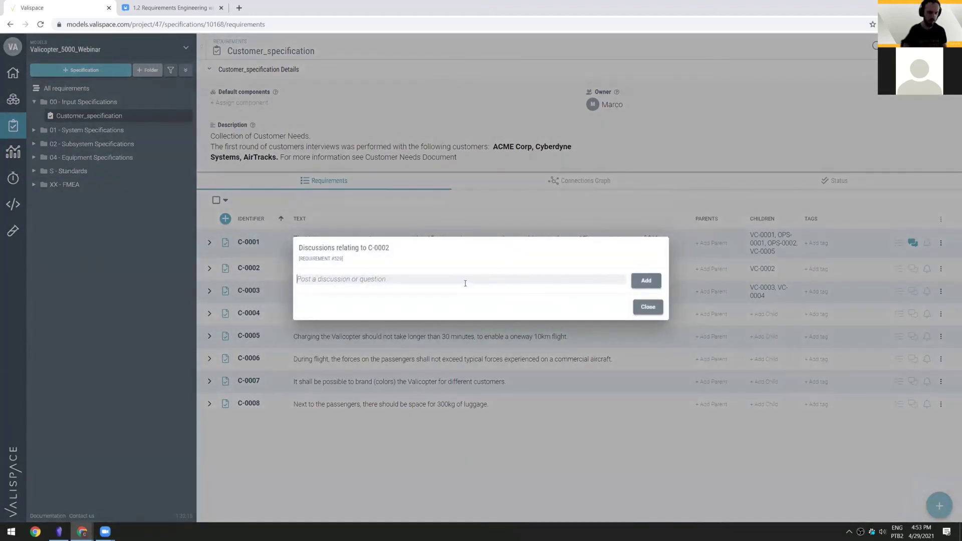
{"action": "type", "text": "Please review"}
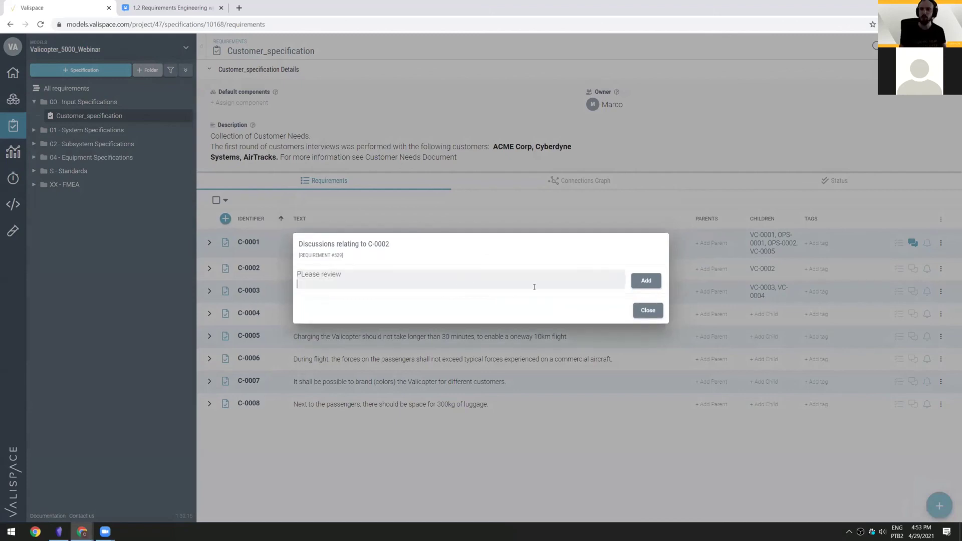
{"action": "left_click", "coordinate": [647, 281]}
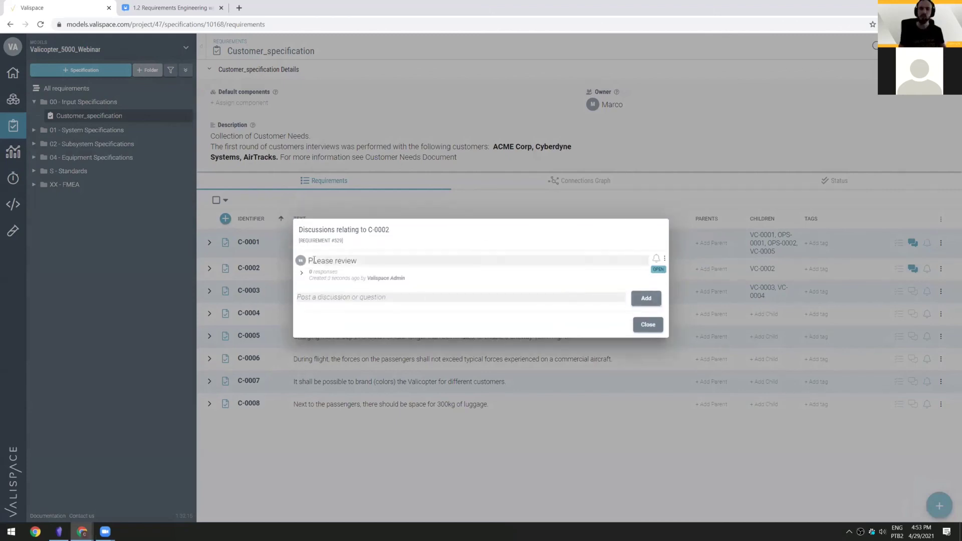
Step: Change the status of the new C-0002 discussion to resolved and close the discussion window
{"action": "left_click", "coordinate": [664, 259]}
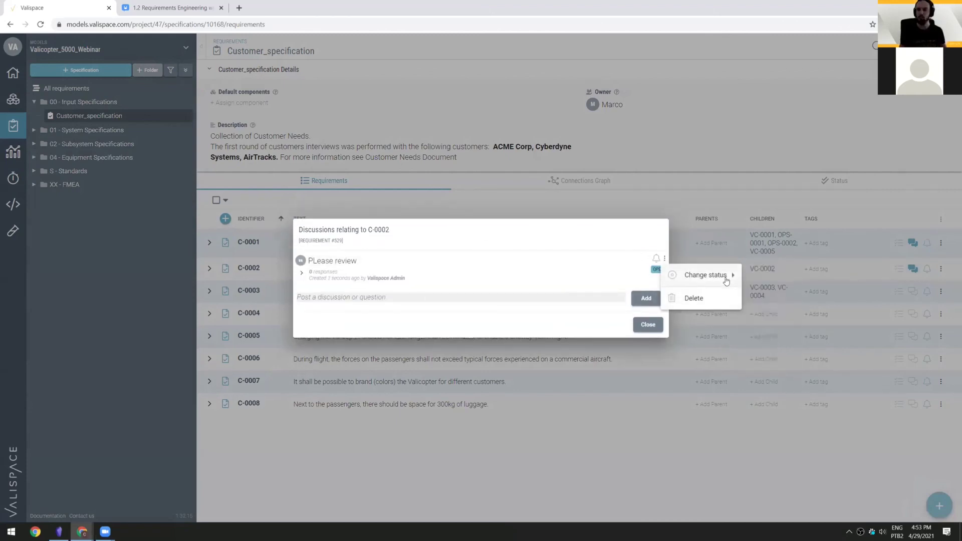
{"action": "mouse_move", "coordinate": [735, 281]}
{"action": "left_click", "coordinate": [765, 338]}
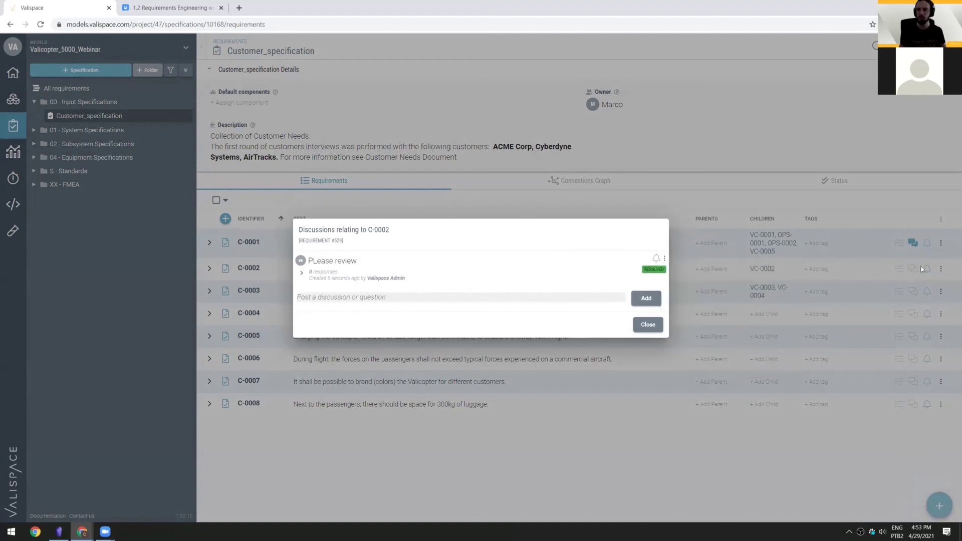
{"action": "left_click", "coordinate": [120, 231]}
Step: View the project's discussions and timeline pages, and return to the Customer_specification requirements
{"action": "left_click", "coordinate": [13, 73]}
{"action": "left_click", "coordinate": [58, 243]}
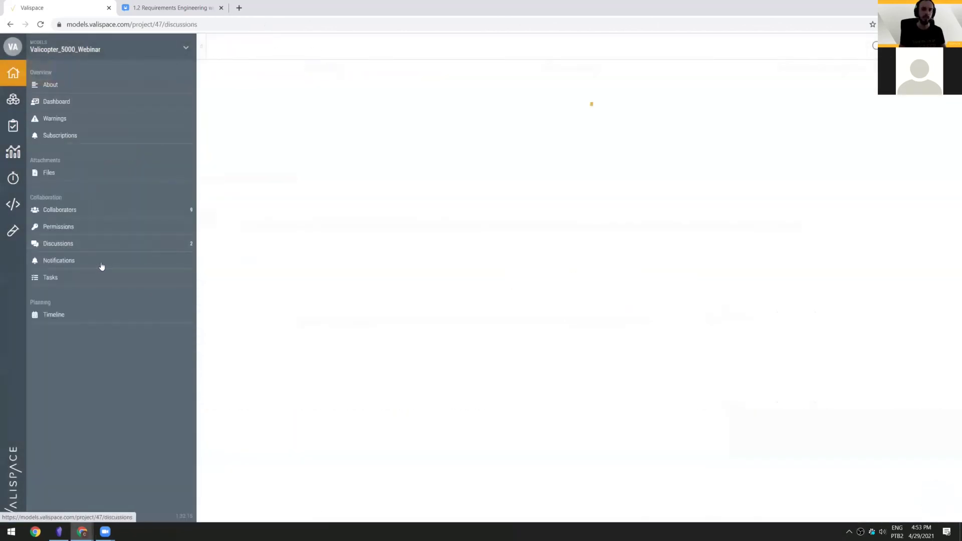
{"action": "left_click", "coordinate": [62, 319]}
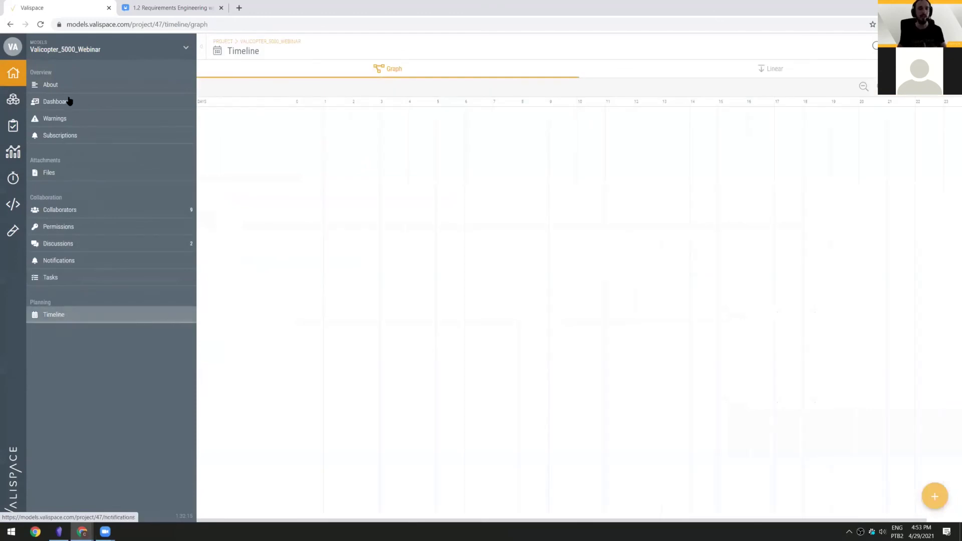
{"action": "left_click", "coordinate": [13, 125]}
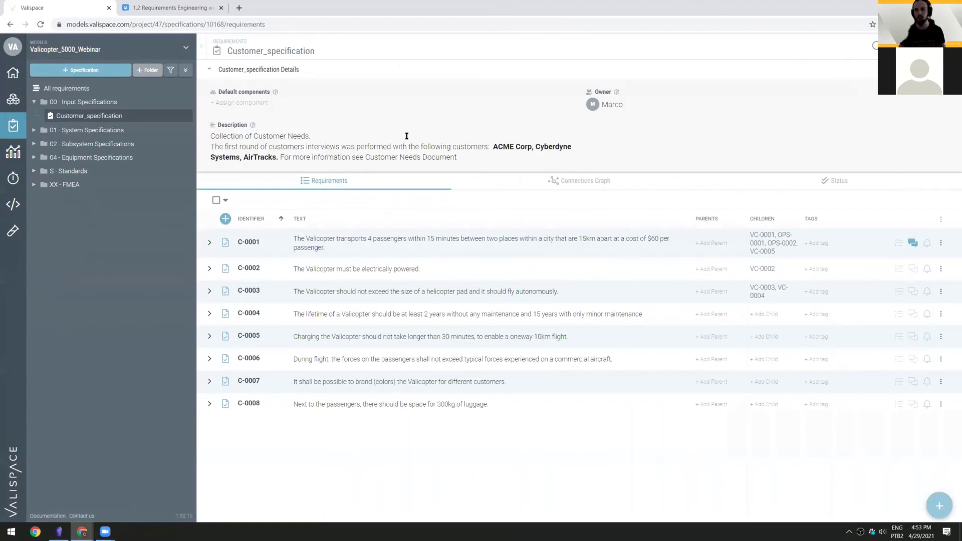
Step: Read the AhaSlides question about importing other file types and show the support contact address in Valispace
{"action": "left_click", "coordinate": [192, 7]}
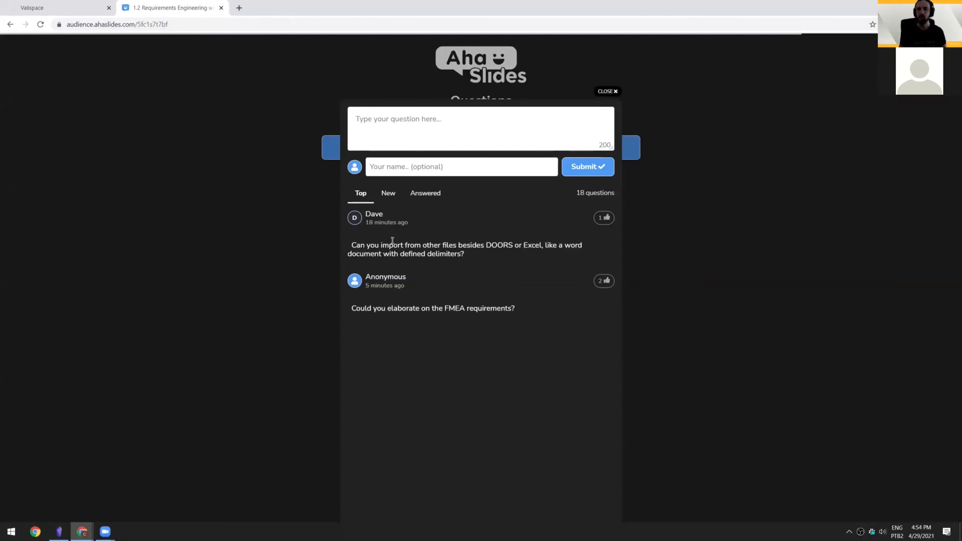
{"action": "left_click", "coordinate": [58, 5]}
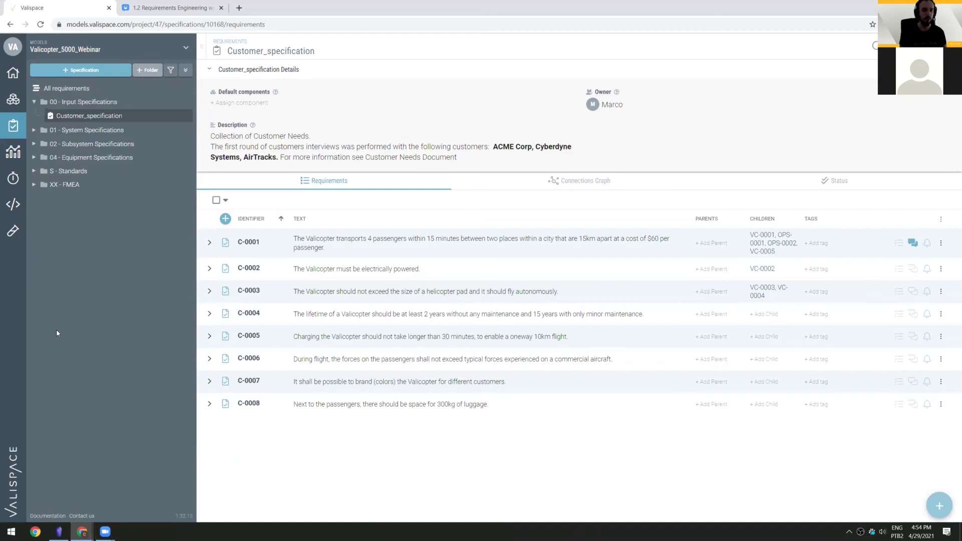
{"action": "left_click", "coordinate": [81, 515]}
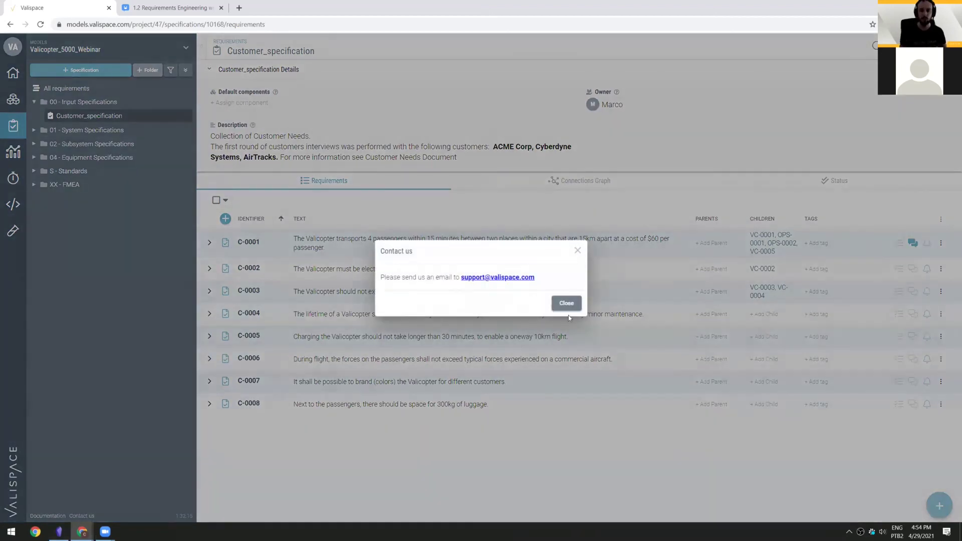
{"action": "left_click_drag", "start_coordinate": [536, 278], "coordinate": [450, 286]}
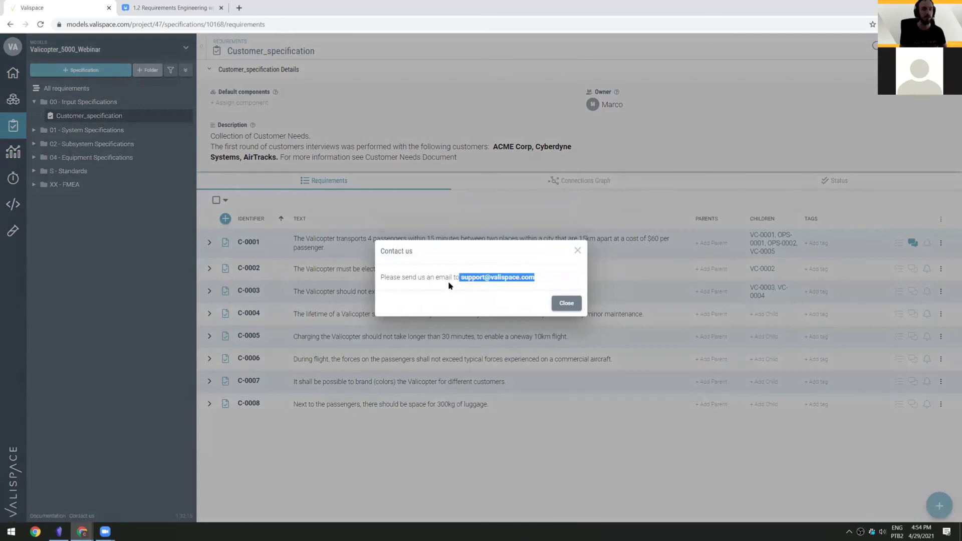
{"action": "left_click", "coordinate": [577, 251]}
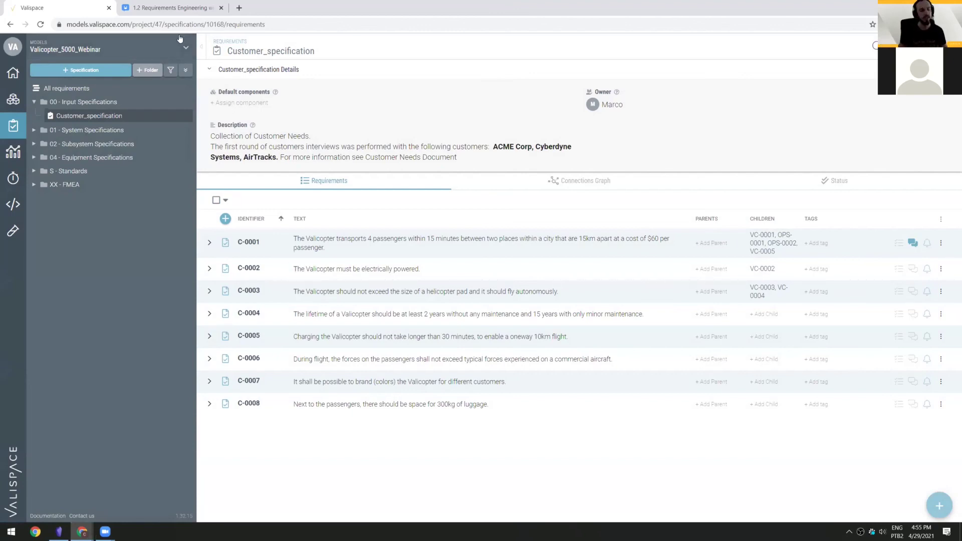
Step: Read the FMEA question in AhaSlides and examine 0_Risk_Register and 1_FailureModes in Valispace's XX - FMEA folder
{"action": "left_click", "coordinate": [173, 7]}
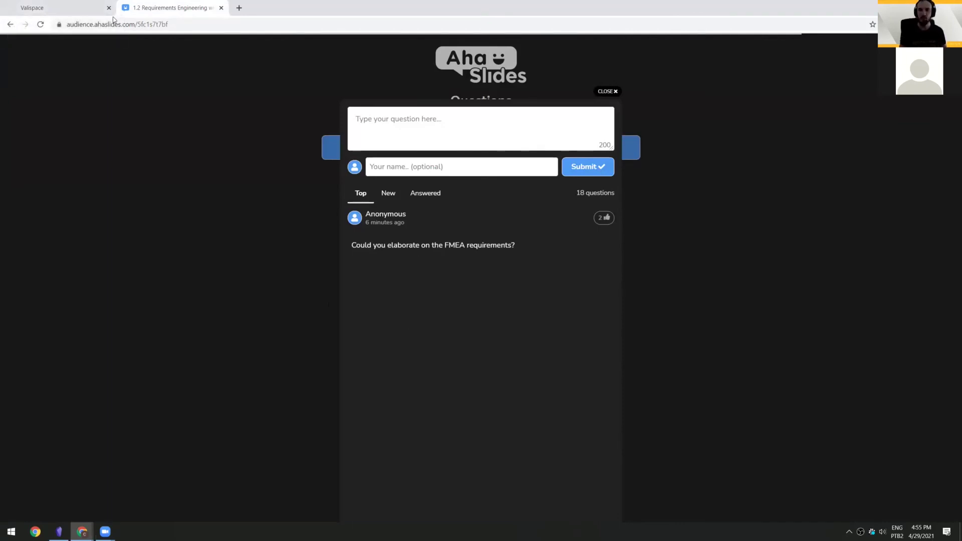
{"action": "left_click", "coordinate": [90, 8]}
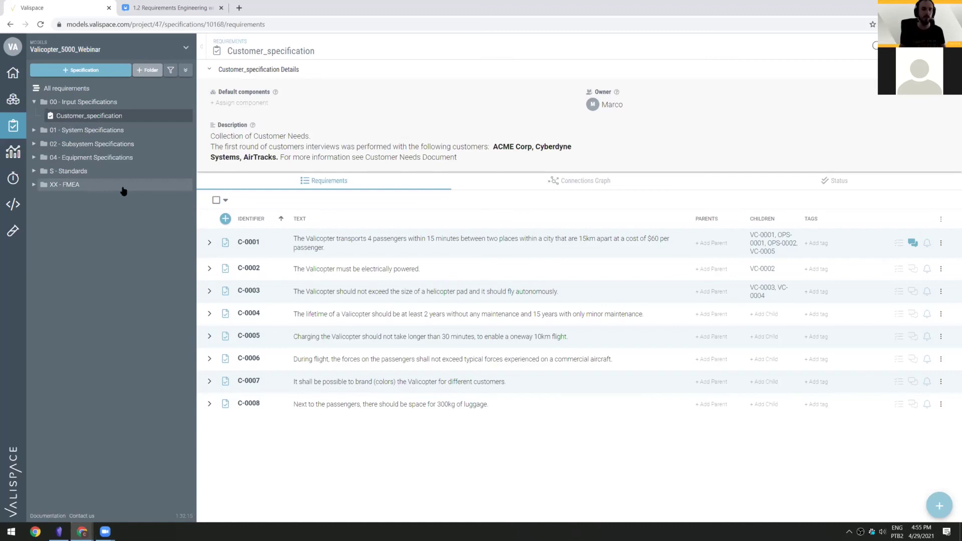
{"action": "left_click", "coordinate": [85, 188]}
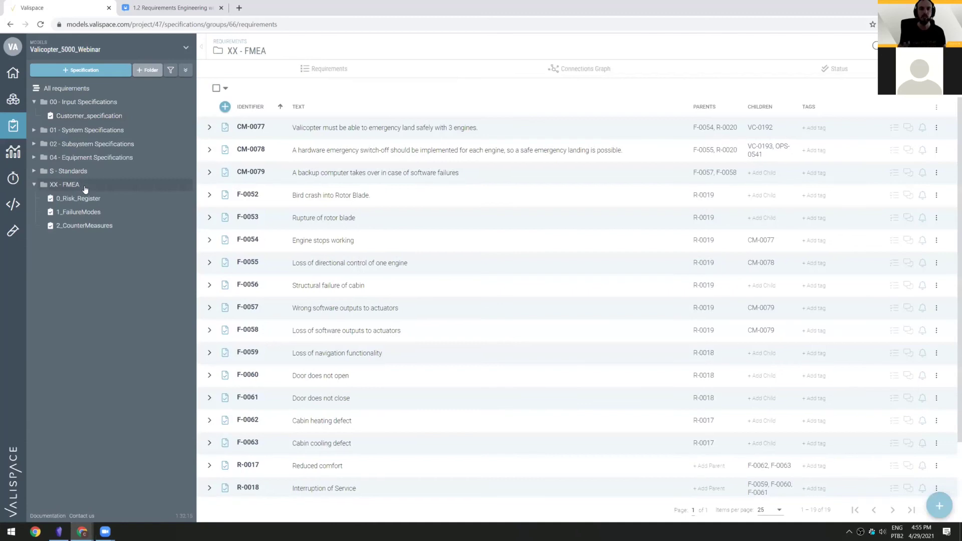
{"action": "left_click", "coordinate": [83, 200]}
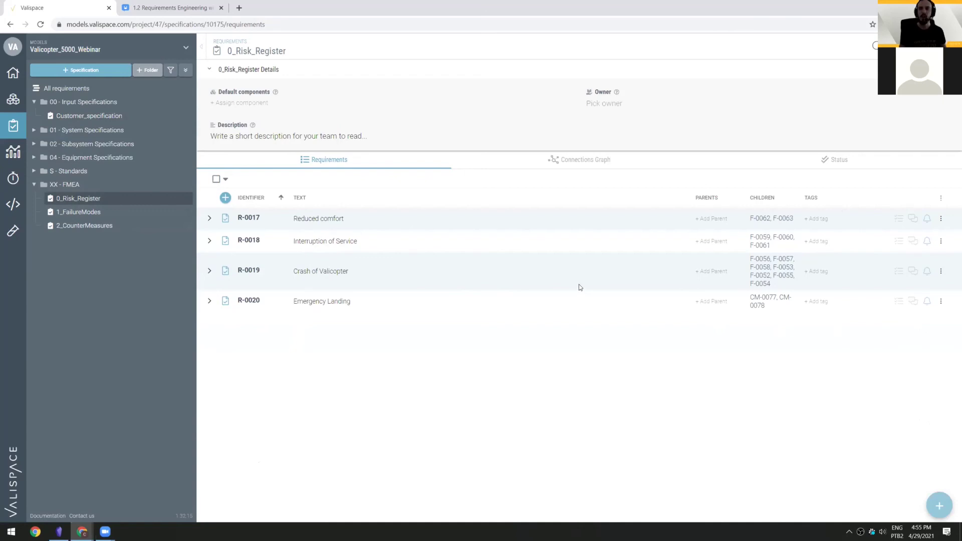
{"action": "left_click", "coordinate": [74, 216]}
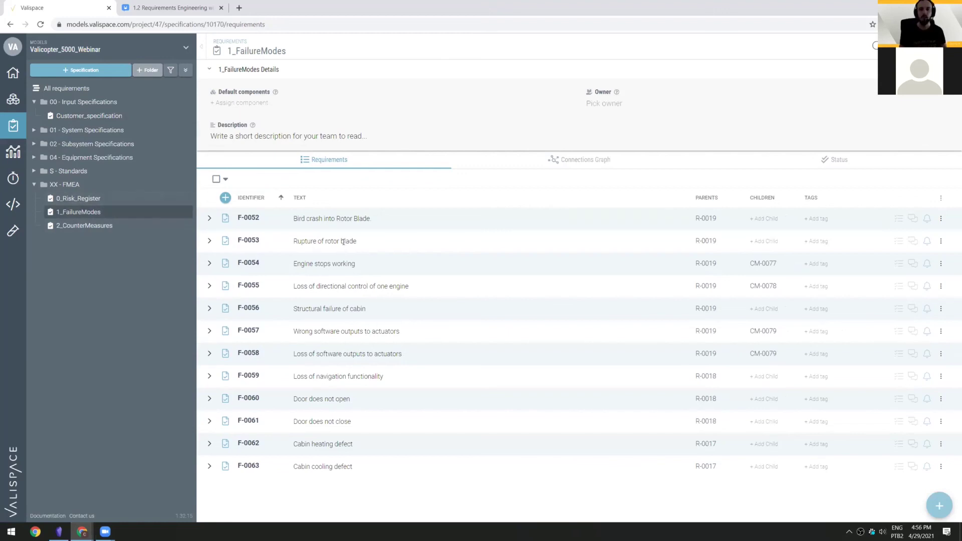
{"action": "left_click", "coordinate": [80, 198]}
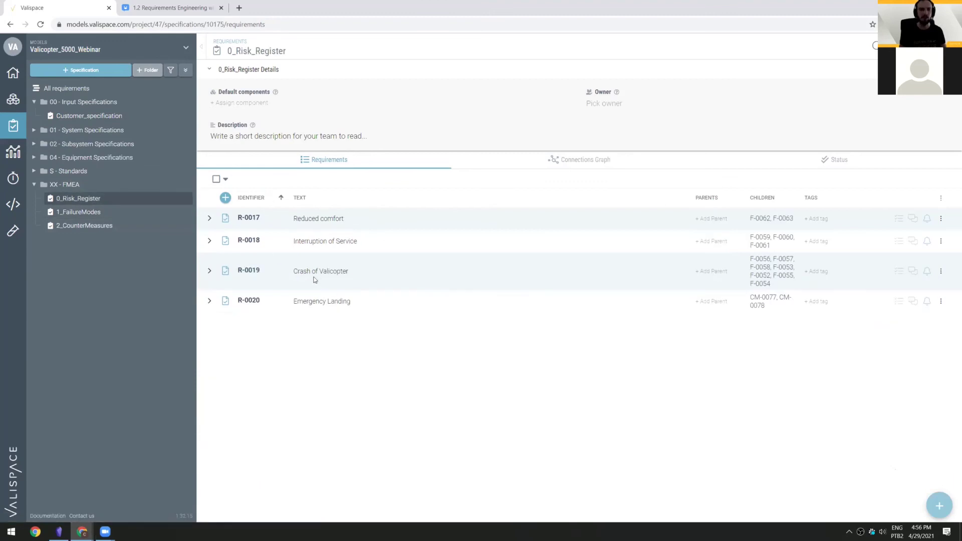
{"action": "left_click", "coordinate": [85, 212]}
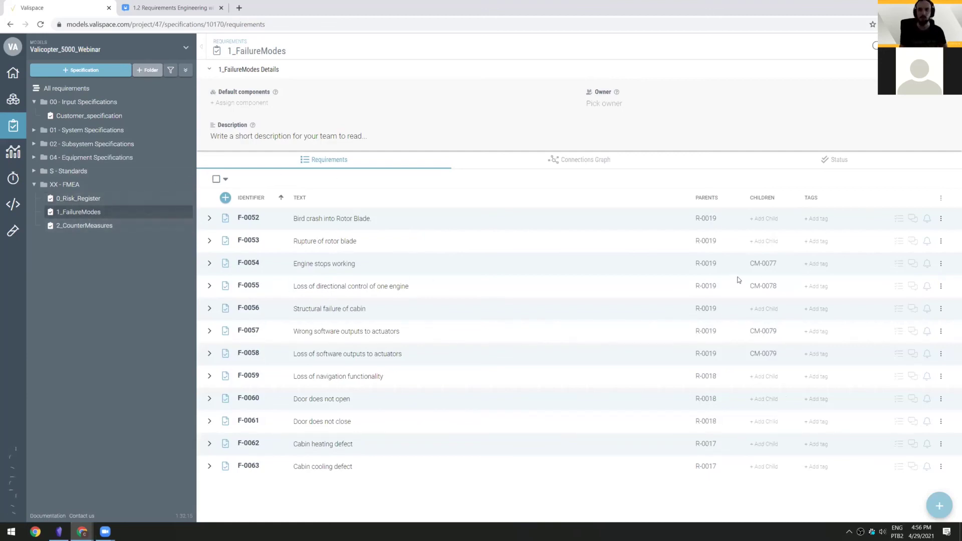
Step: Examine countermeasure CM-0077 linked to failure mode F-0054, and check AhaSlides for remaining questions before returning to Valispace
{"action": "left_click", "coordinate": [761, 264]}
{"action": "left_click", "coordinate": [300, 208]}
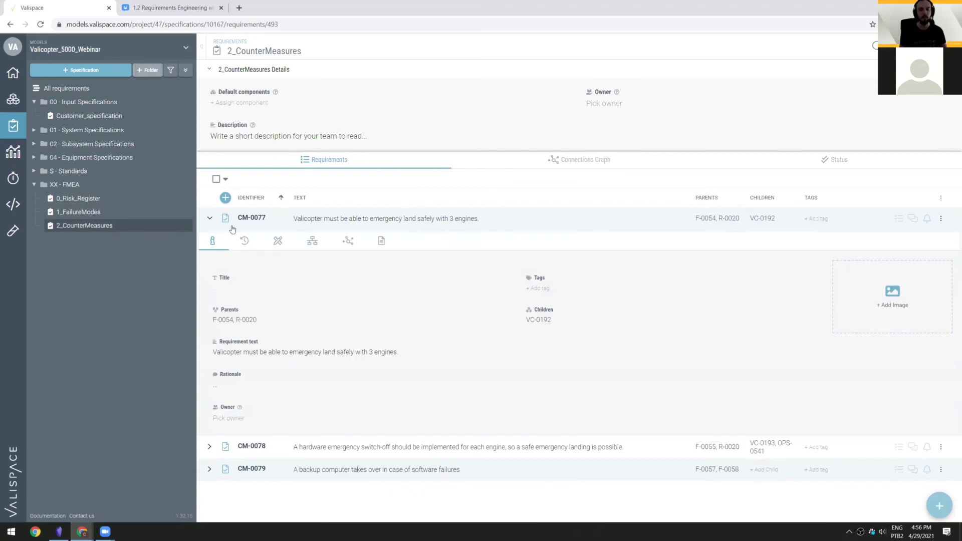
{"action": "left_click", "coordinate": [210, 219]}
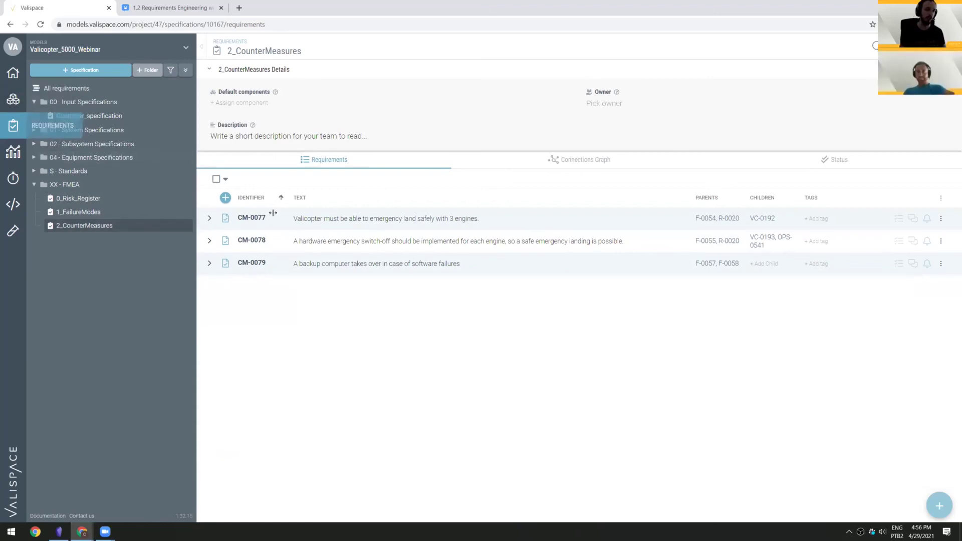
{"action": "left_click", "coordinate": [177, 4]}
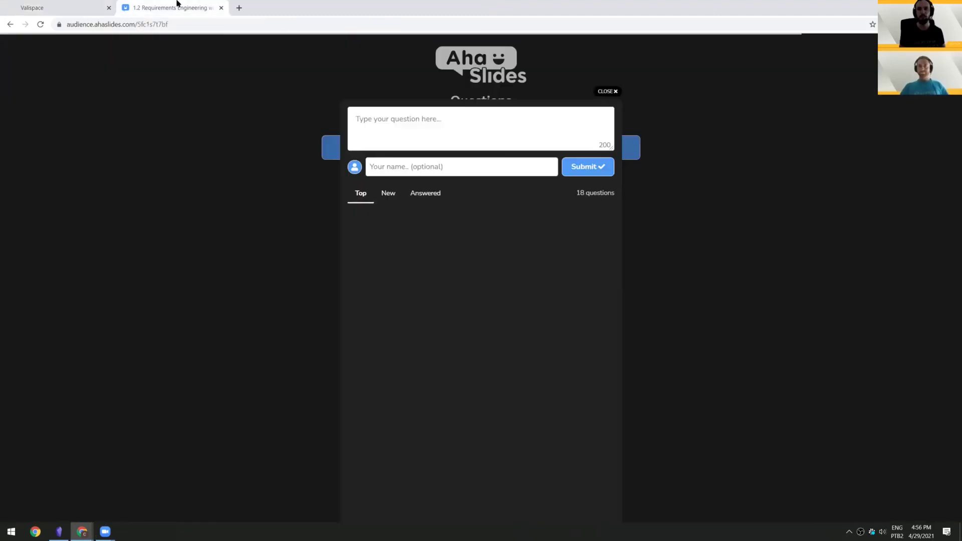
{"action": "left_click", "coordinate": [67, 7]}
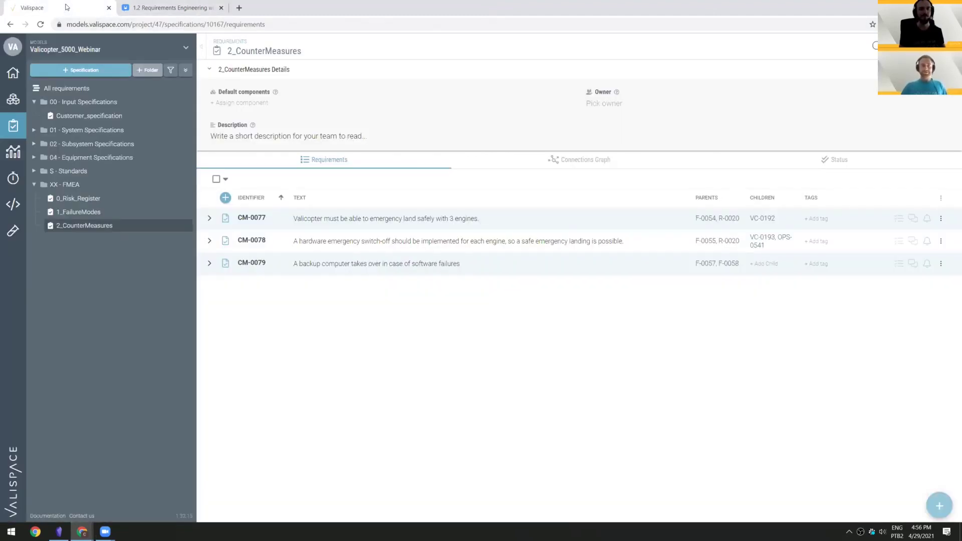